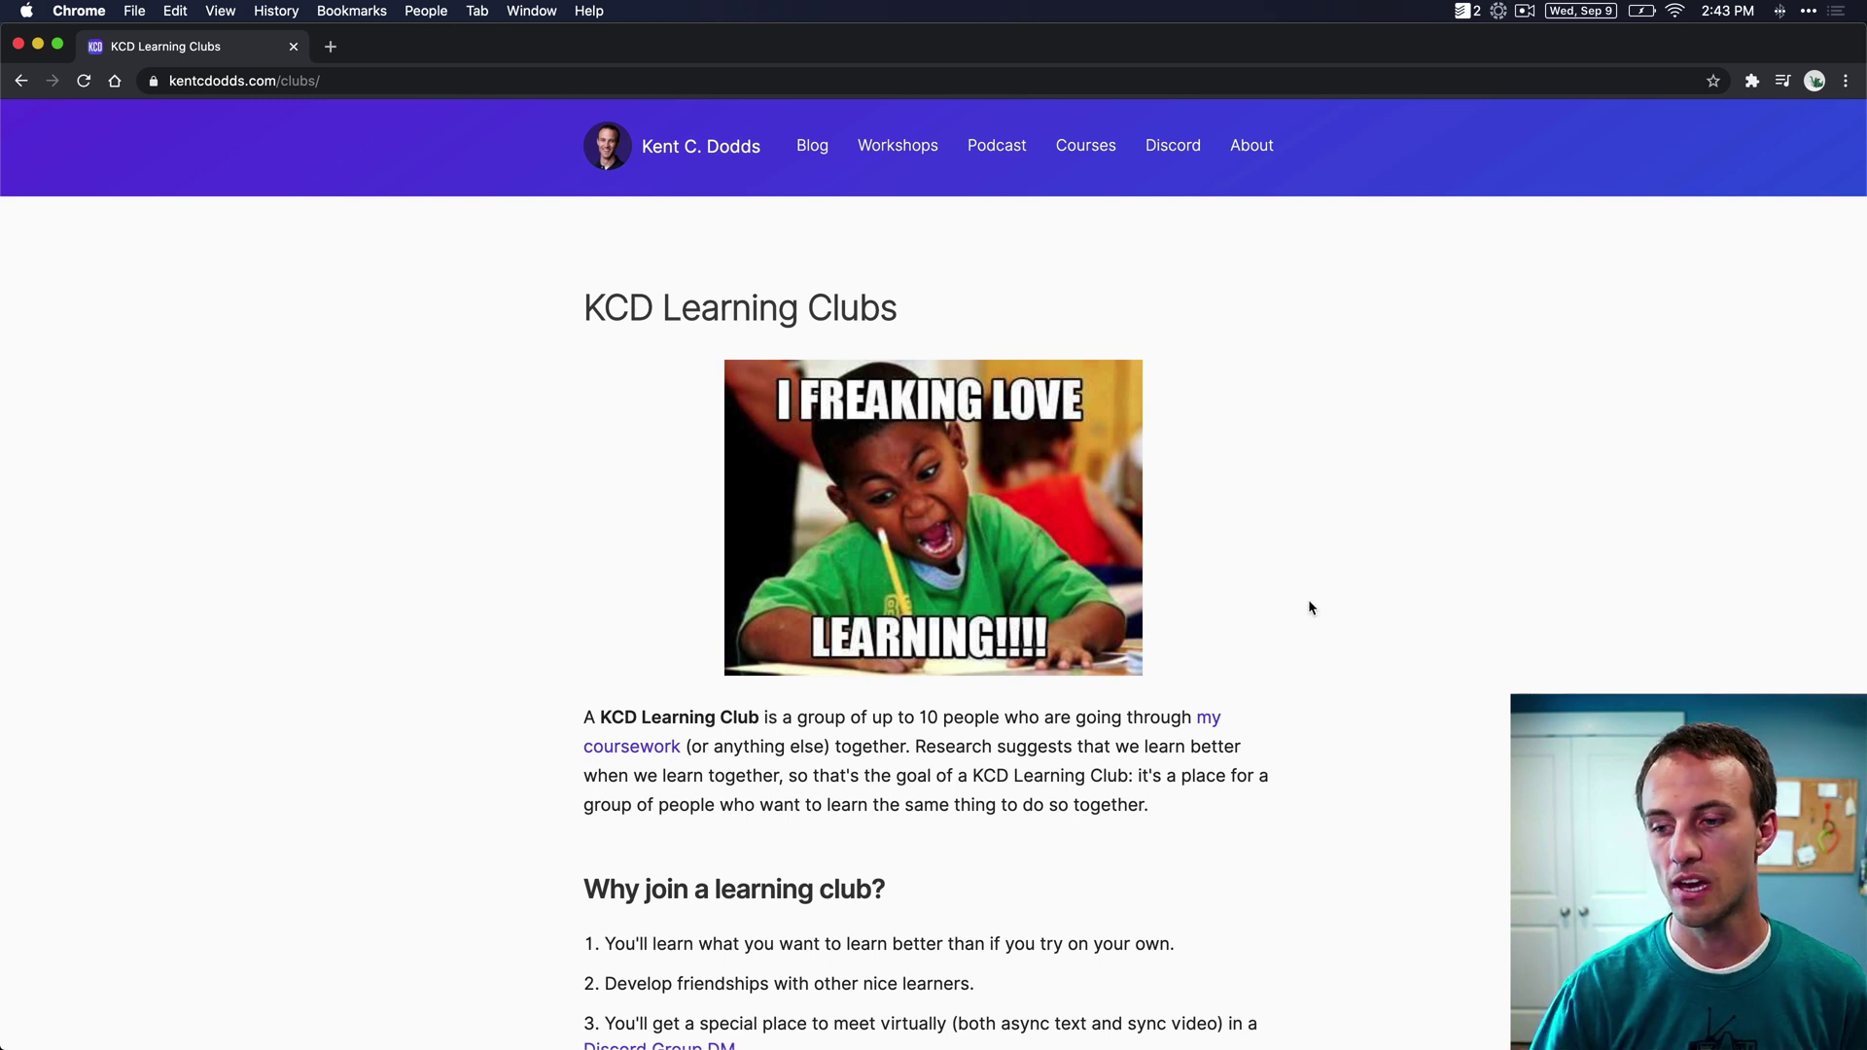
- Read the learning club description and the reasons to join, including the Discord community and office hours points
{"action": "scroll", "coordinate": [875, 700], "scroll_direction": "down", "scroll_amount": 3}
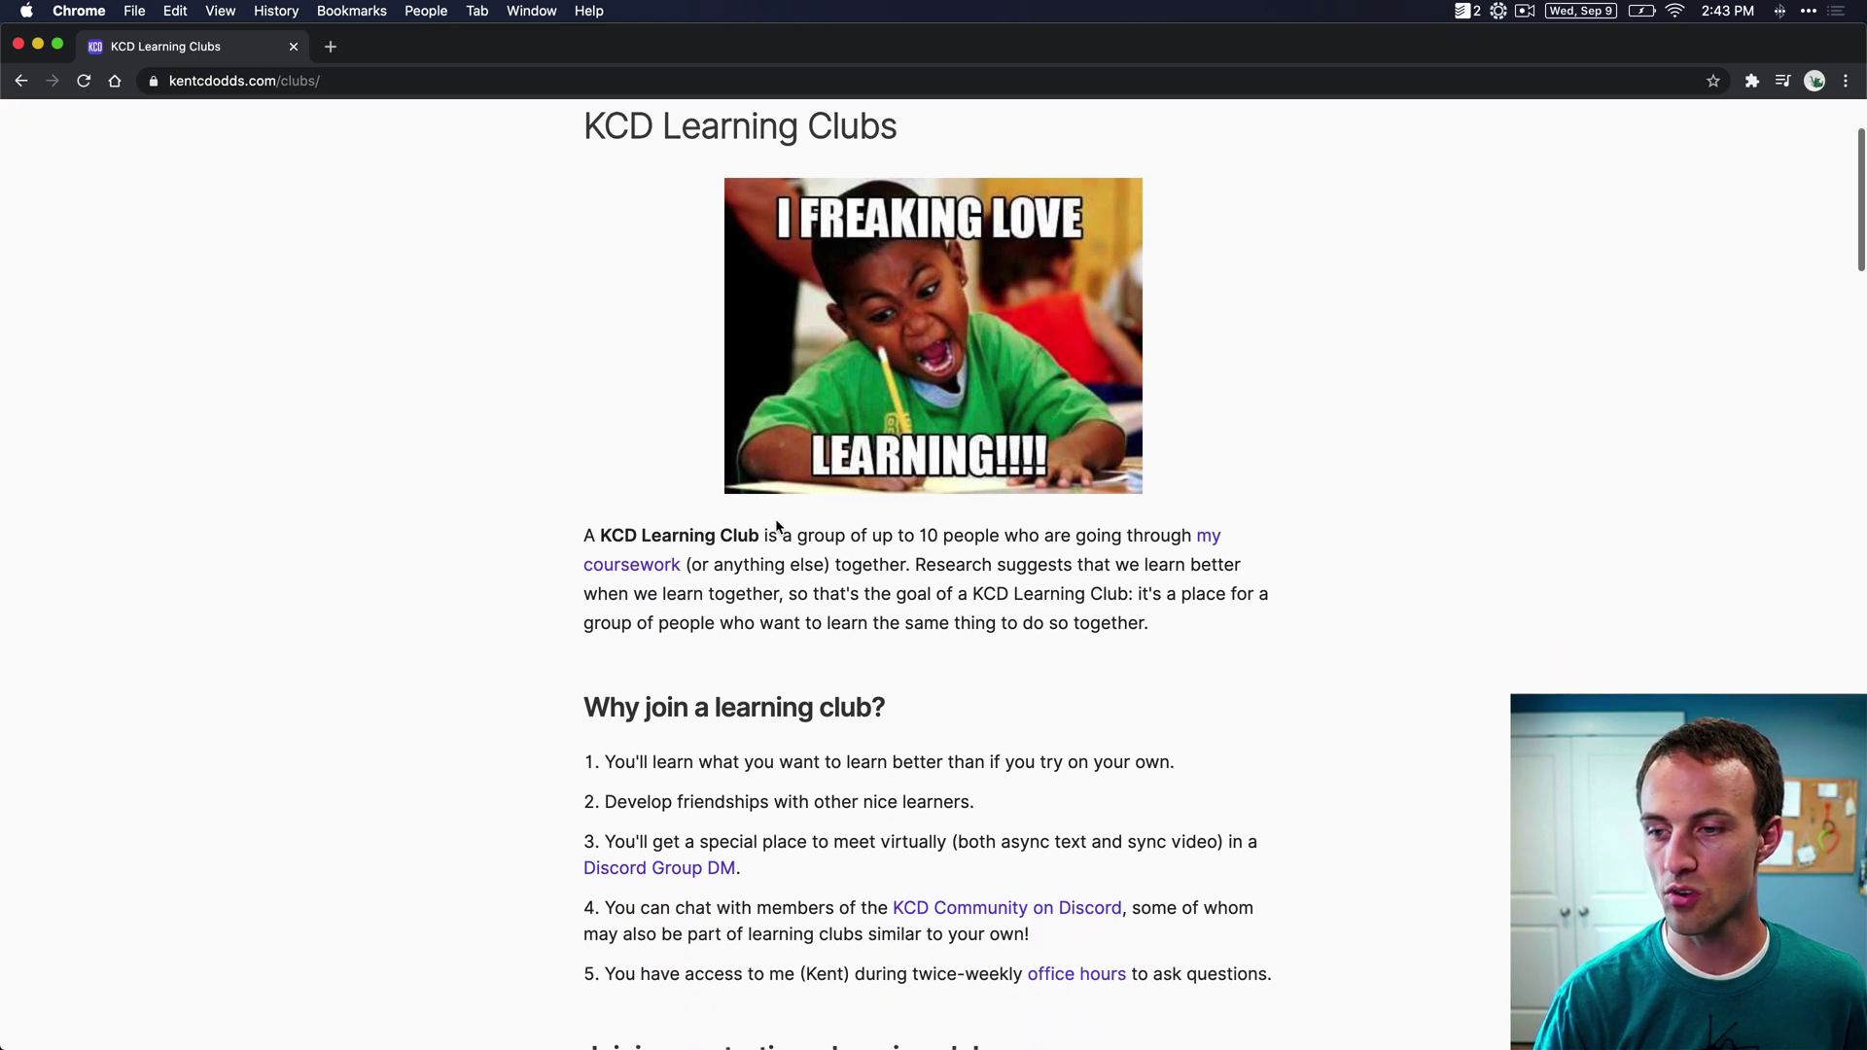
{"action": "left_click_drag", "start_coordinate": [748, 534], "coordinate": [909, 567]}
{"action": "left_click", "coordinate": [985, 569]}
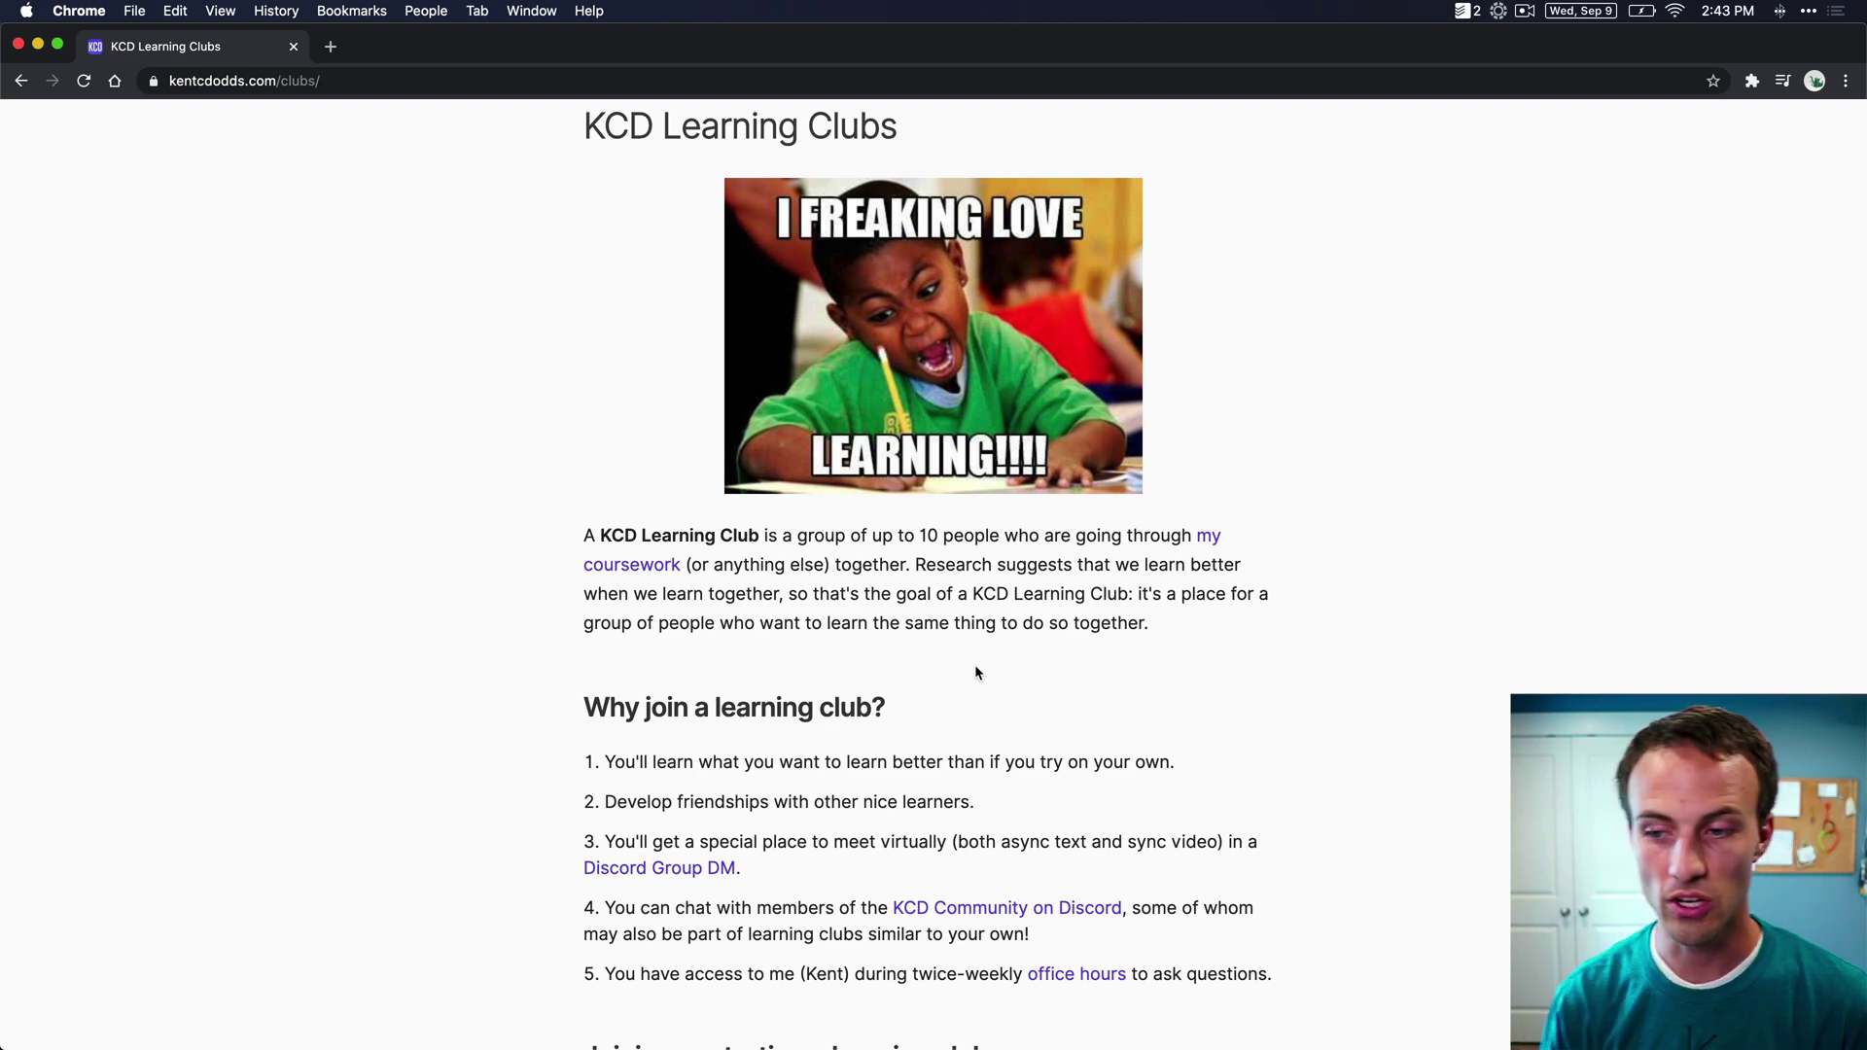
{"action": "scroll", "coordinate": [974, 663], "scroll_direction": "down", "scroll_amount": 5}
{"action": "left_click_drag", "start_coordinate": [595, 348], "coordinate": [814, 610]}
{"action": "left_click", "coordinate": [805, 622]}
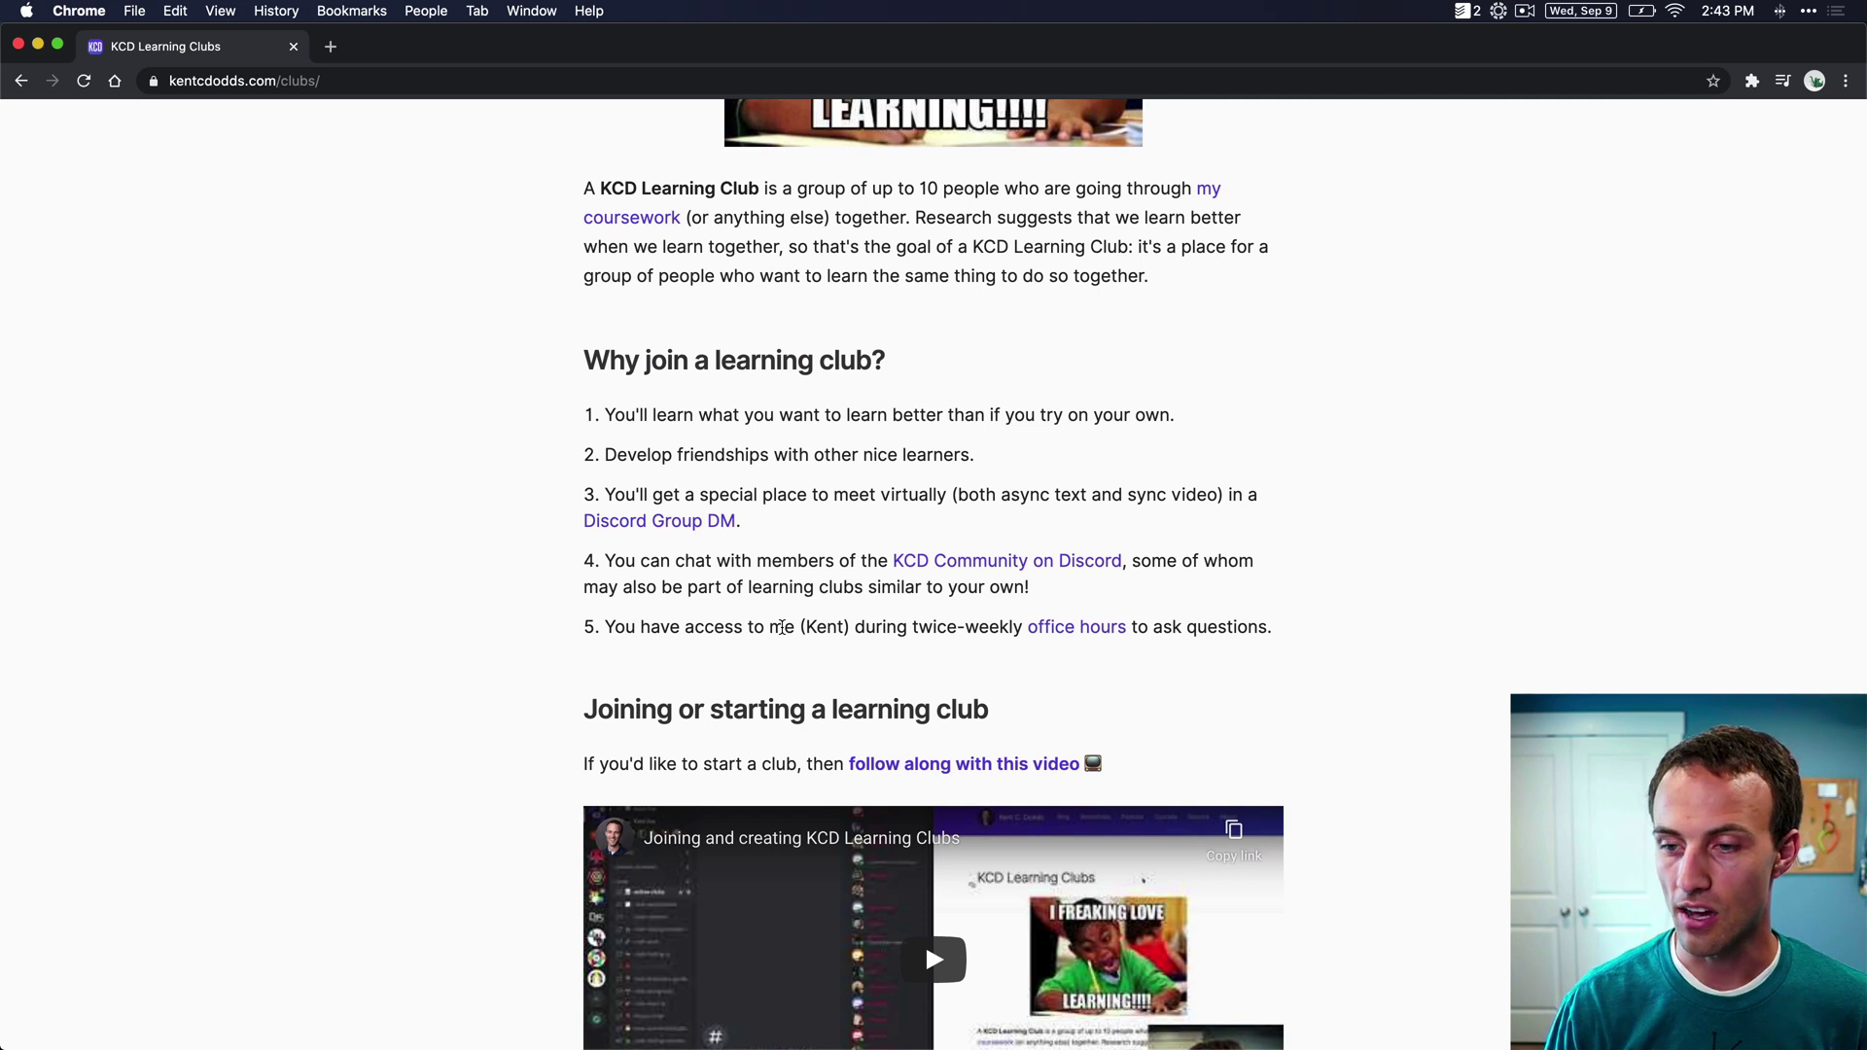
{"action": "left_click_drag", "start_coordinate": [782, 561], "coordinate": [1176, 569]}
{"action": "left_click", "coordinate": [1249, 575]}
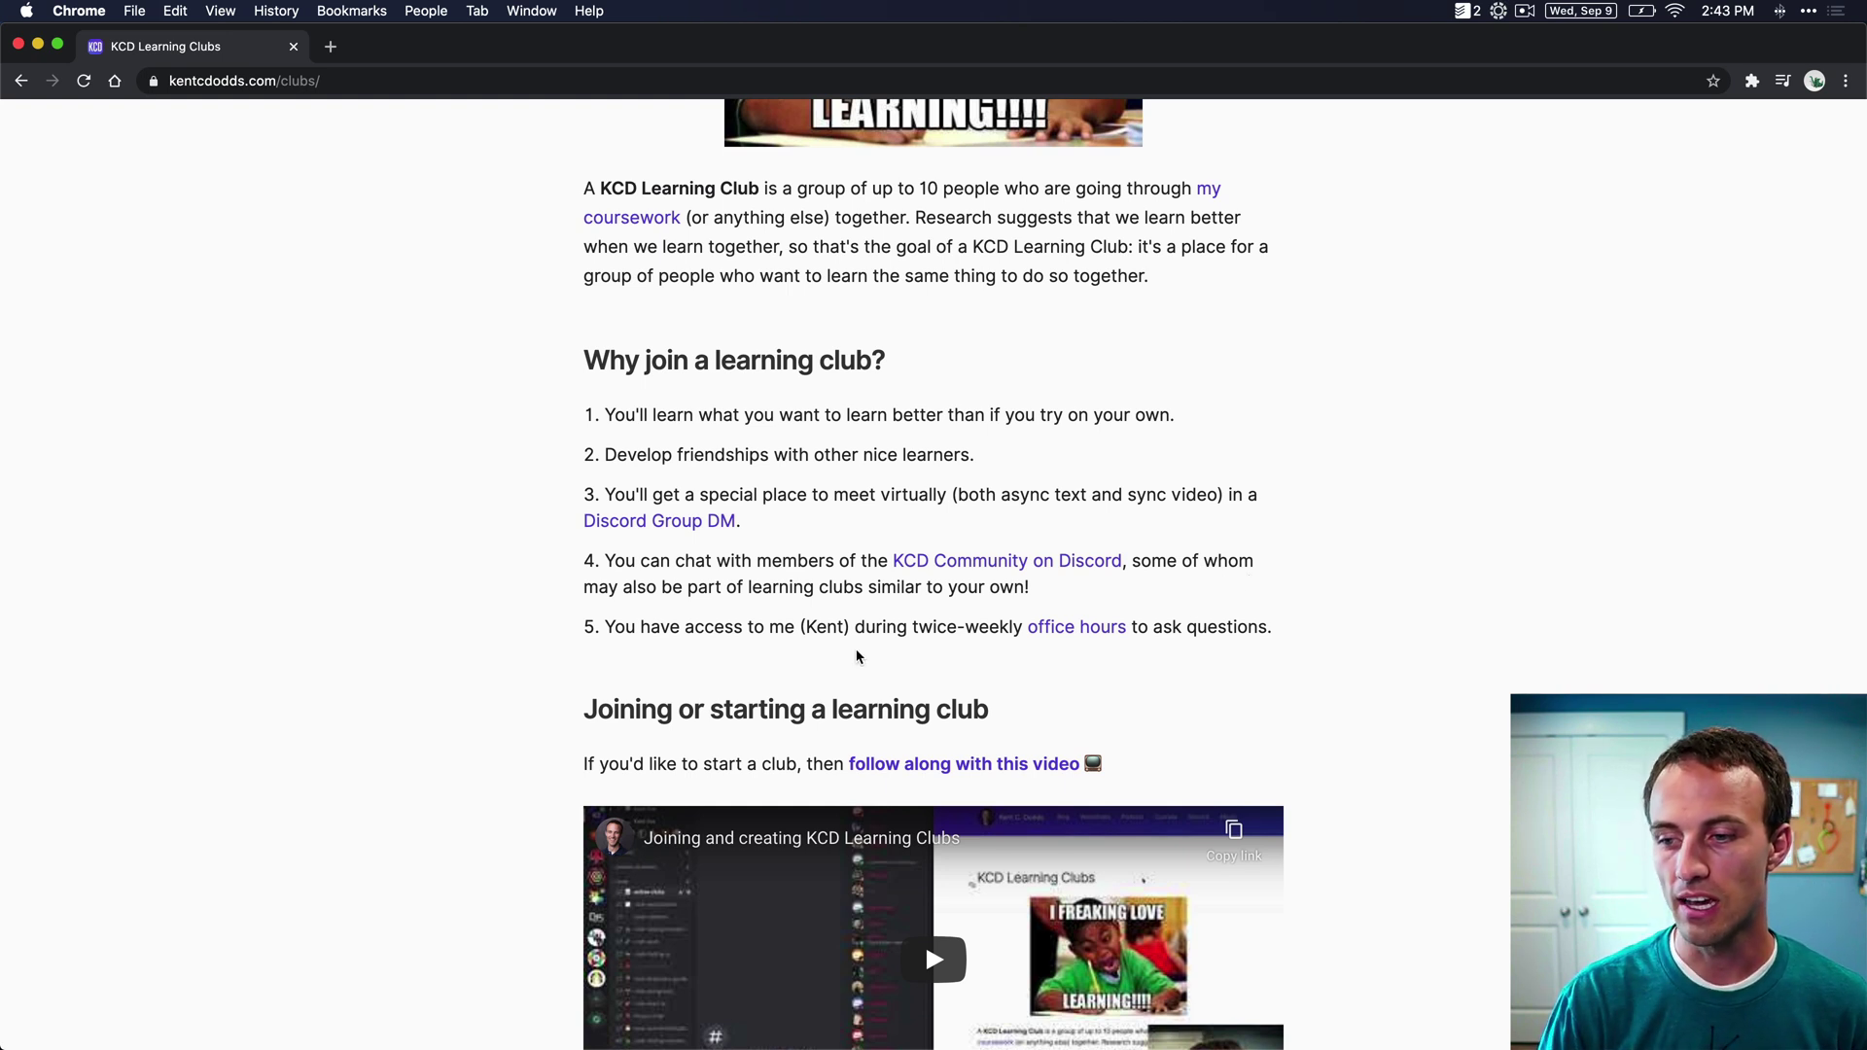
{"action": "left_click_drag", "start_coordinate": [787, 624], "coordinate": [1210, 628]}
{"action": "left_click", "coordinate": [1280, 638]}
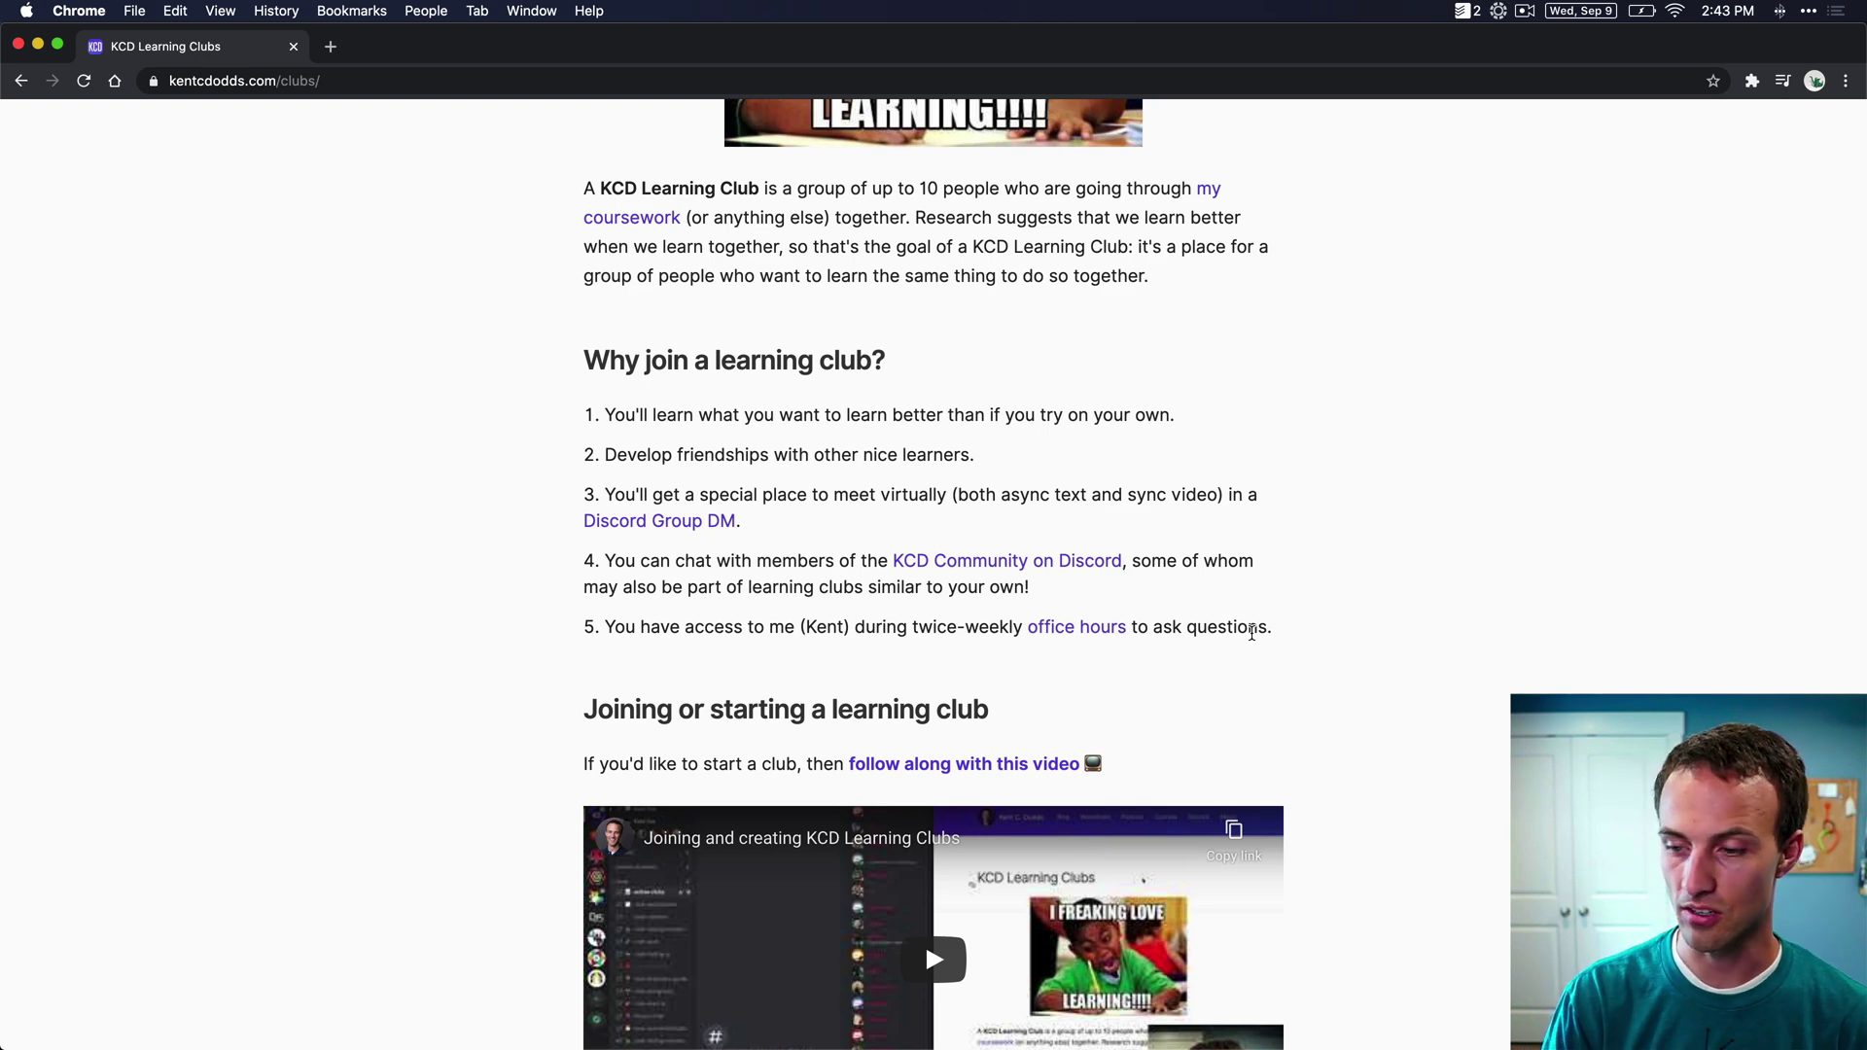
- Open the TestingJavaScript.com curriculum linked in the first instruction for joining or starting a club
{"action": "scroll", "coordinate": [1251, 632], "scroll_direction": "down", "scroll_amount": 8}
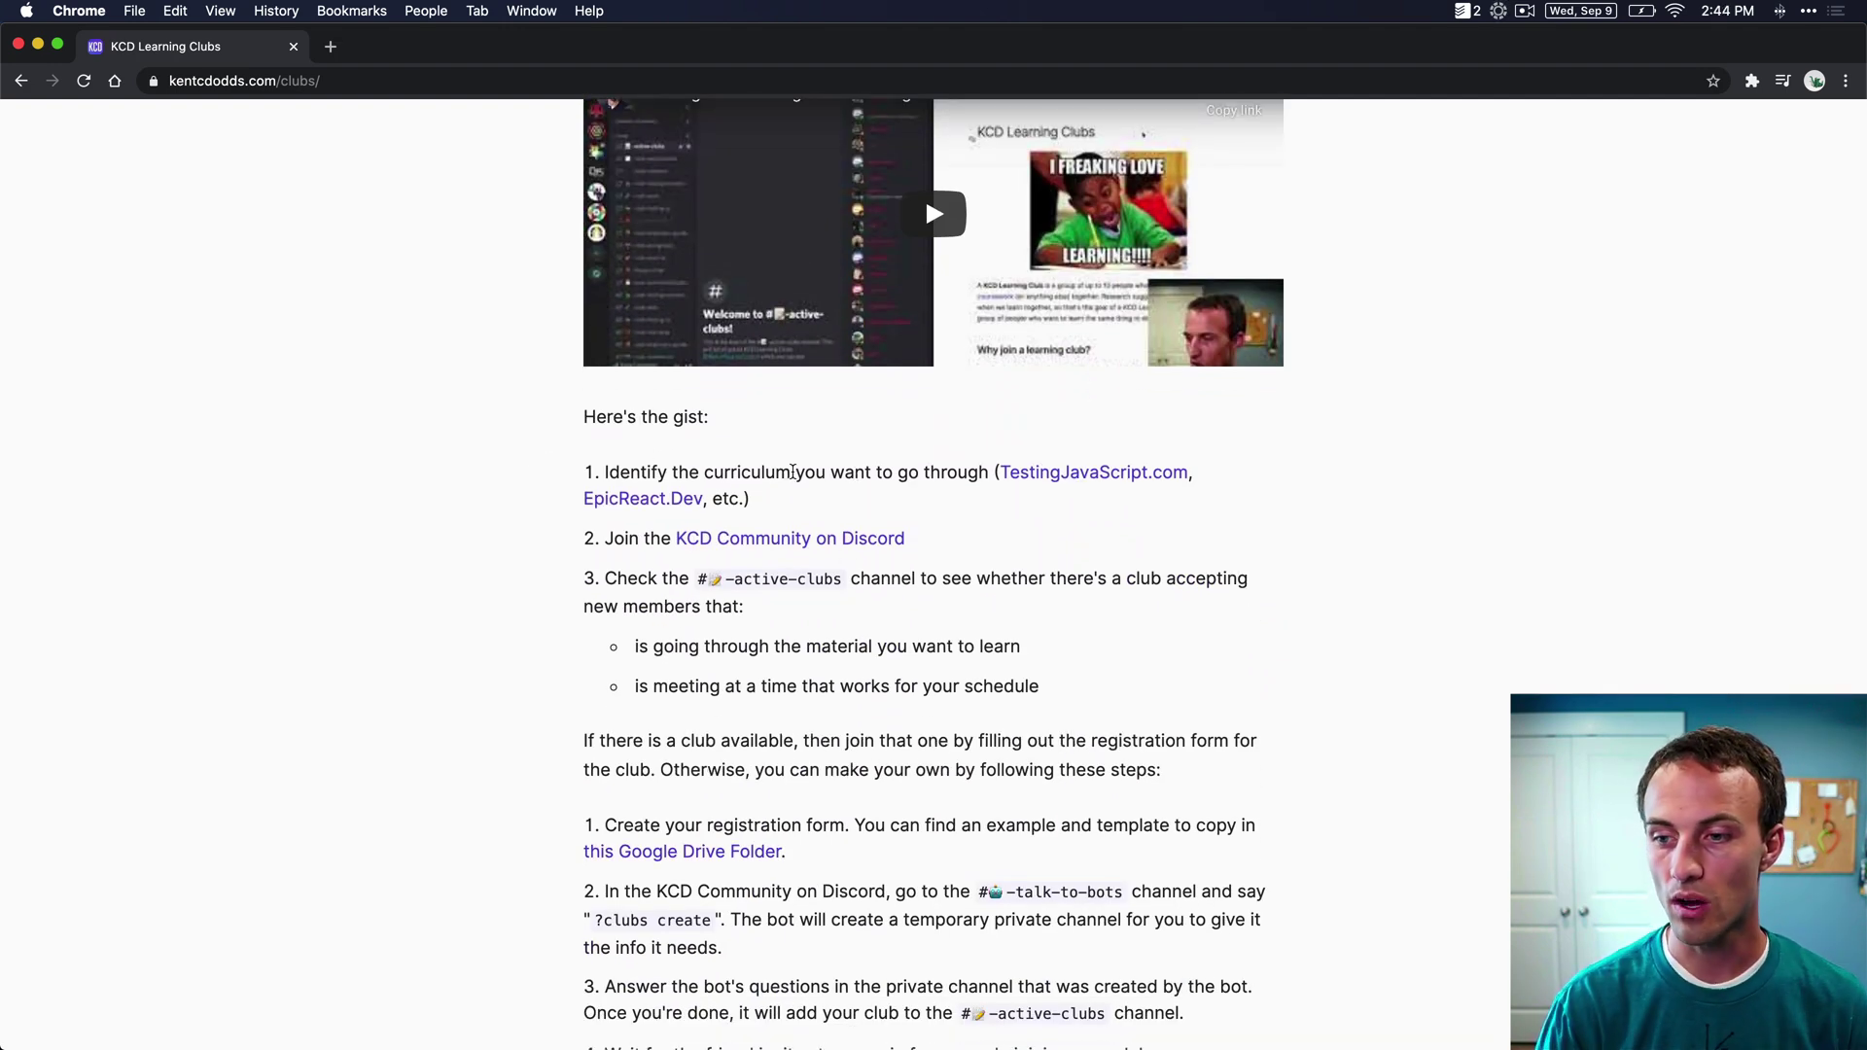
{"action": "left_click", "coordinate": [1028, 480]}
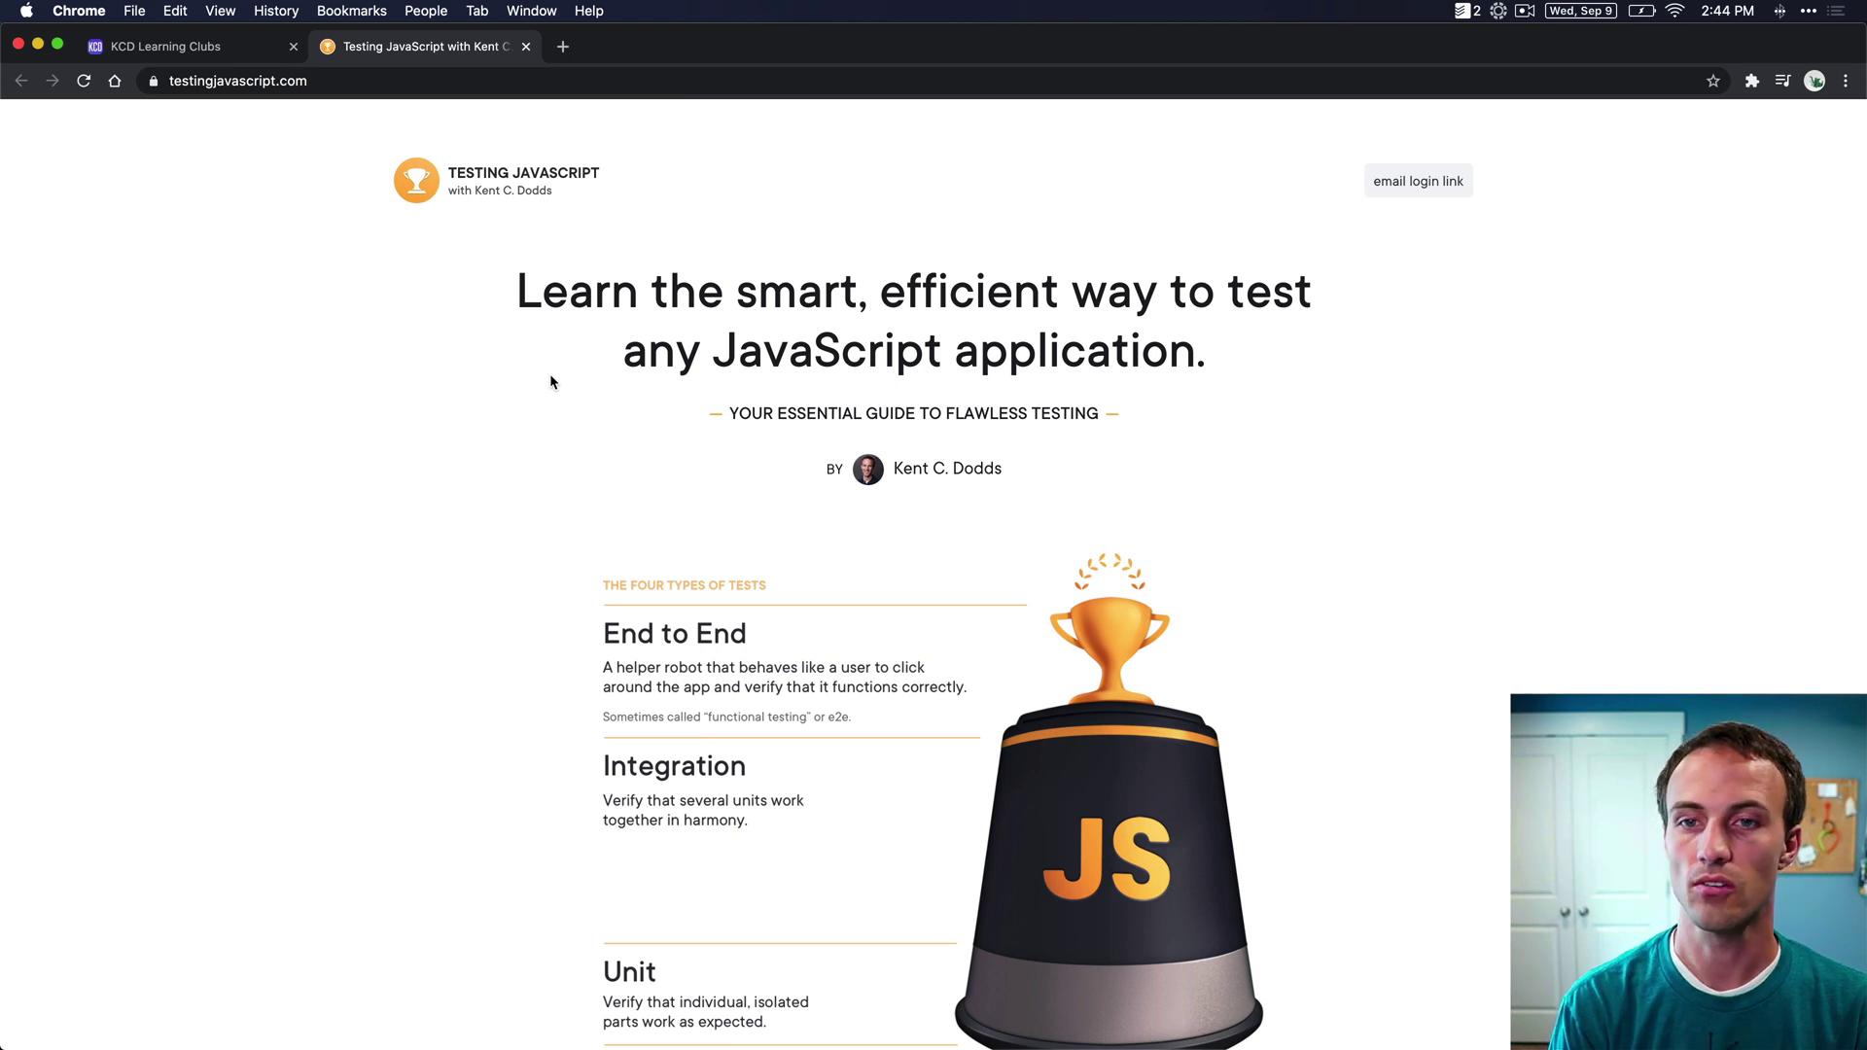
- Open kentcdodds.com/discord in a new tab and follow the KCD Community invite through to the web version of Discord
{"action": "key", "text": "super+t"}
{"action": "type", "text": "kentcdodds.com/"}
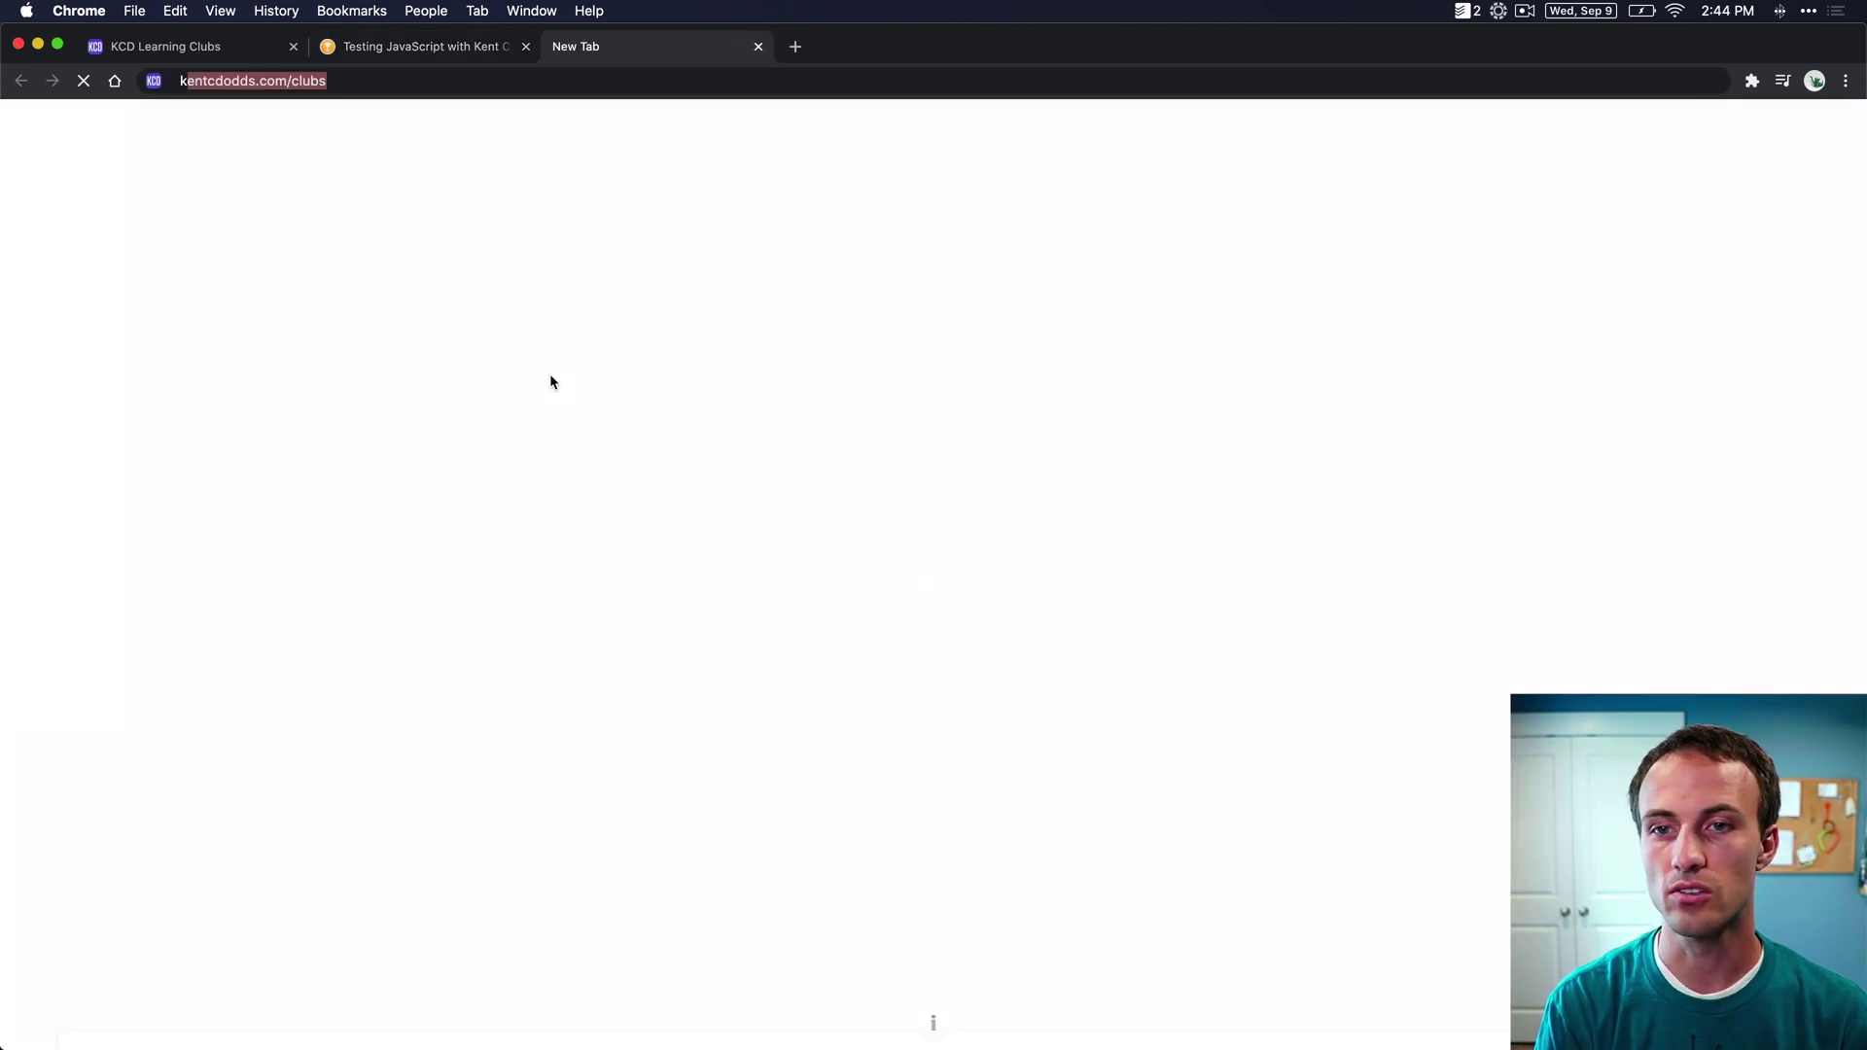
{"action": "type", "text": "discord"}
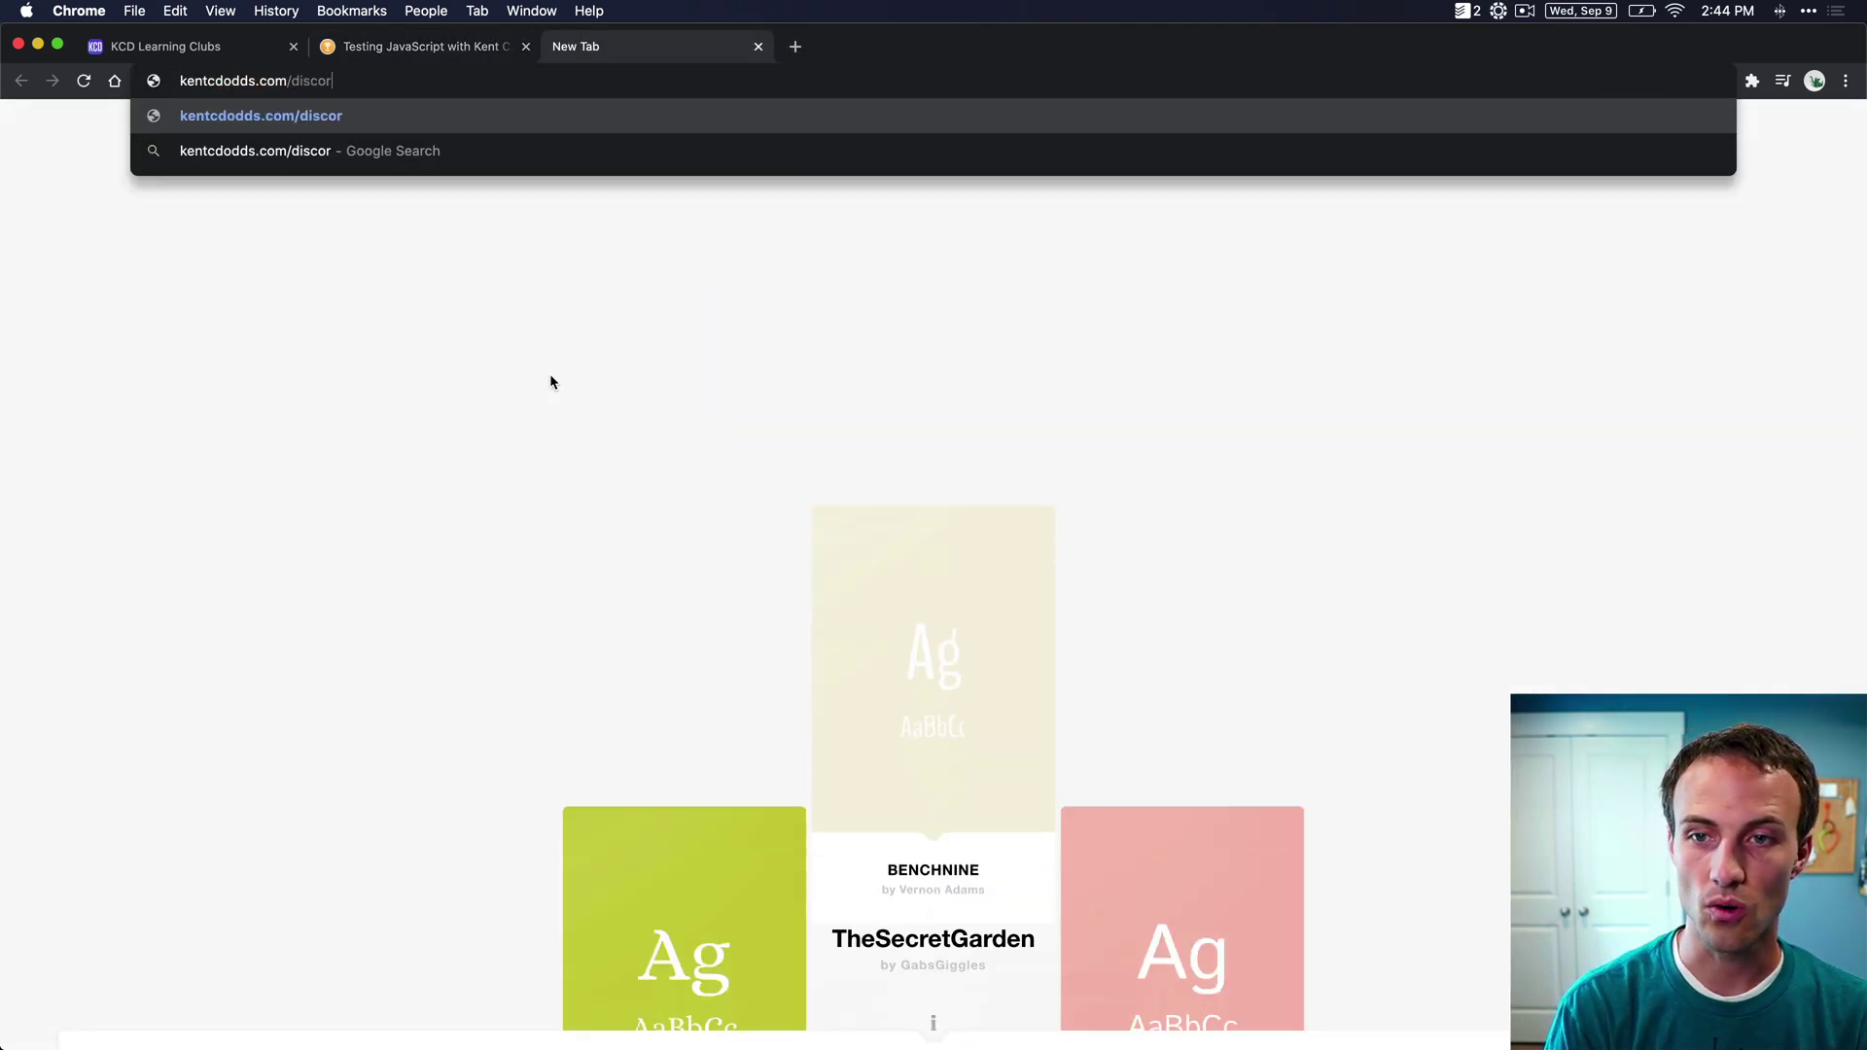
{"action": "key", "text": "Return"}
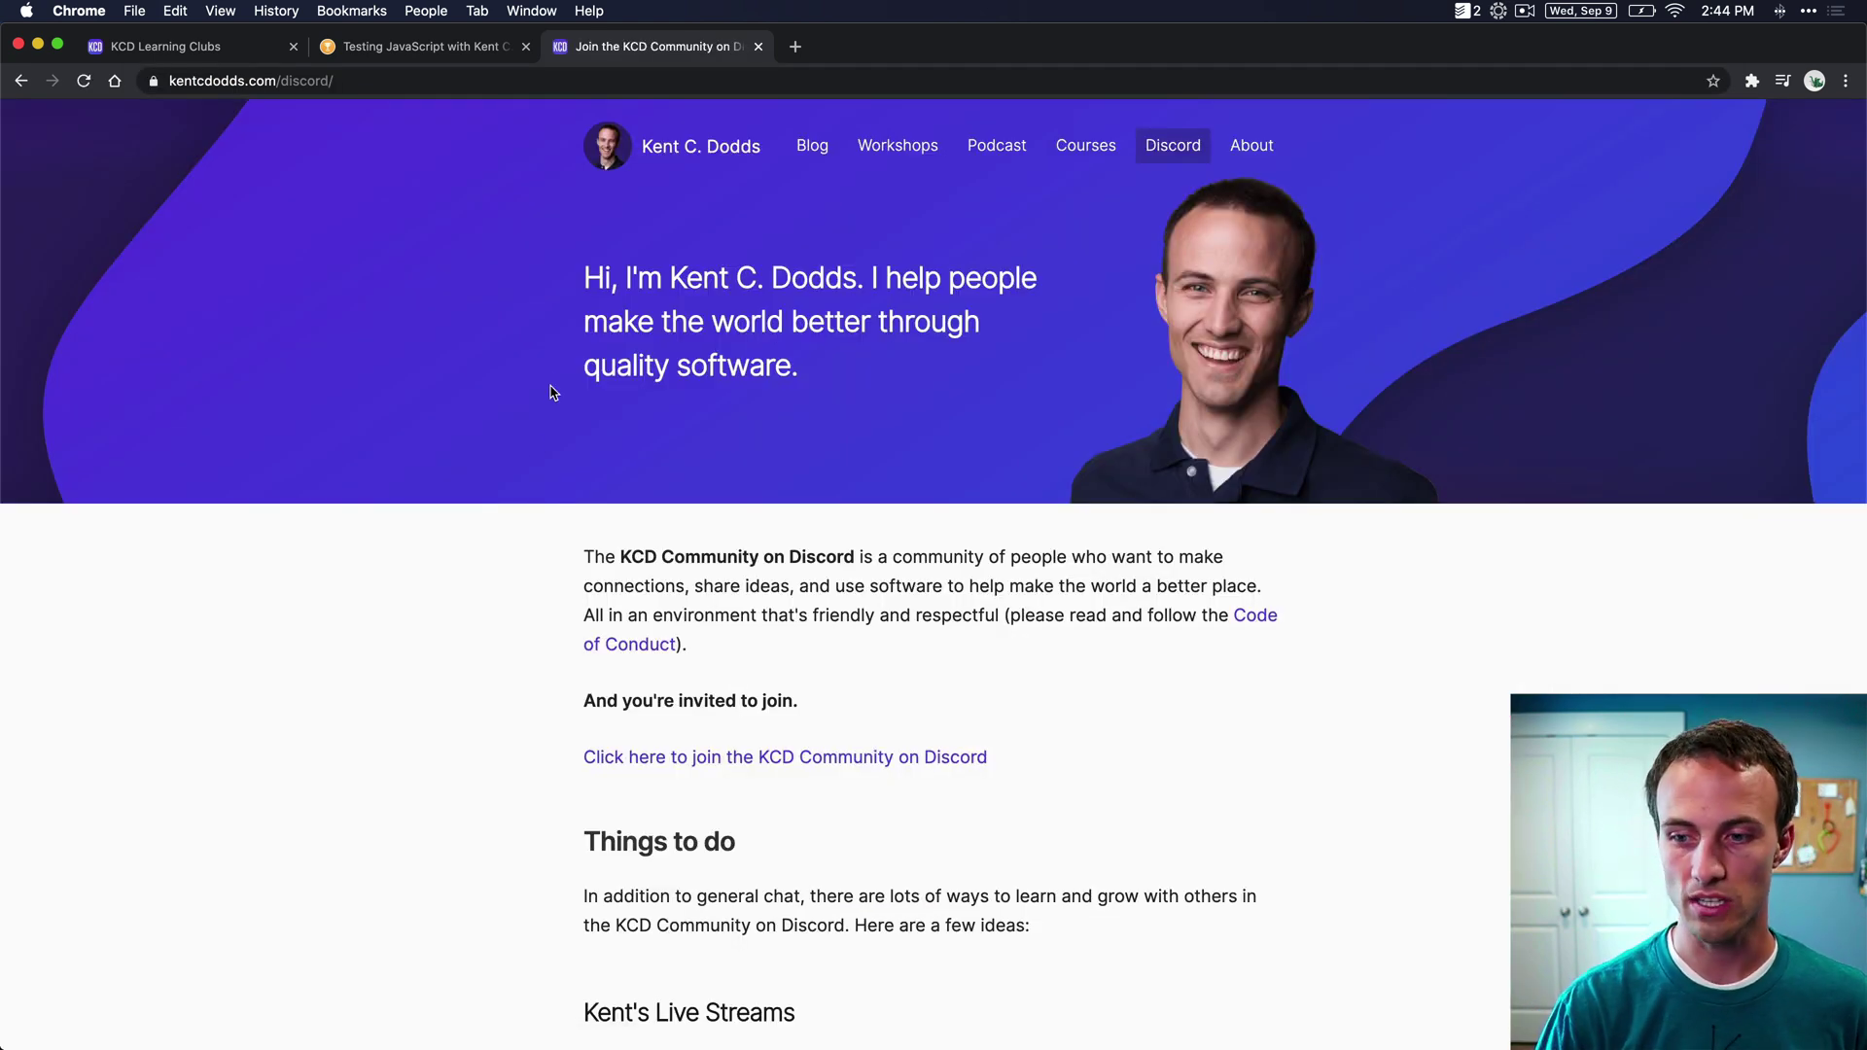
{"action": "scroll", "coordinate": [542, 421], "scroll_direction": "down", "scroll_amount": 4}
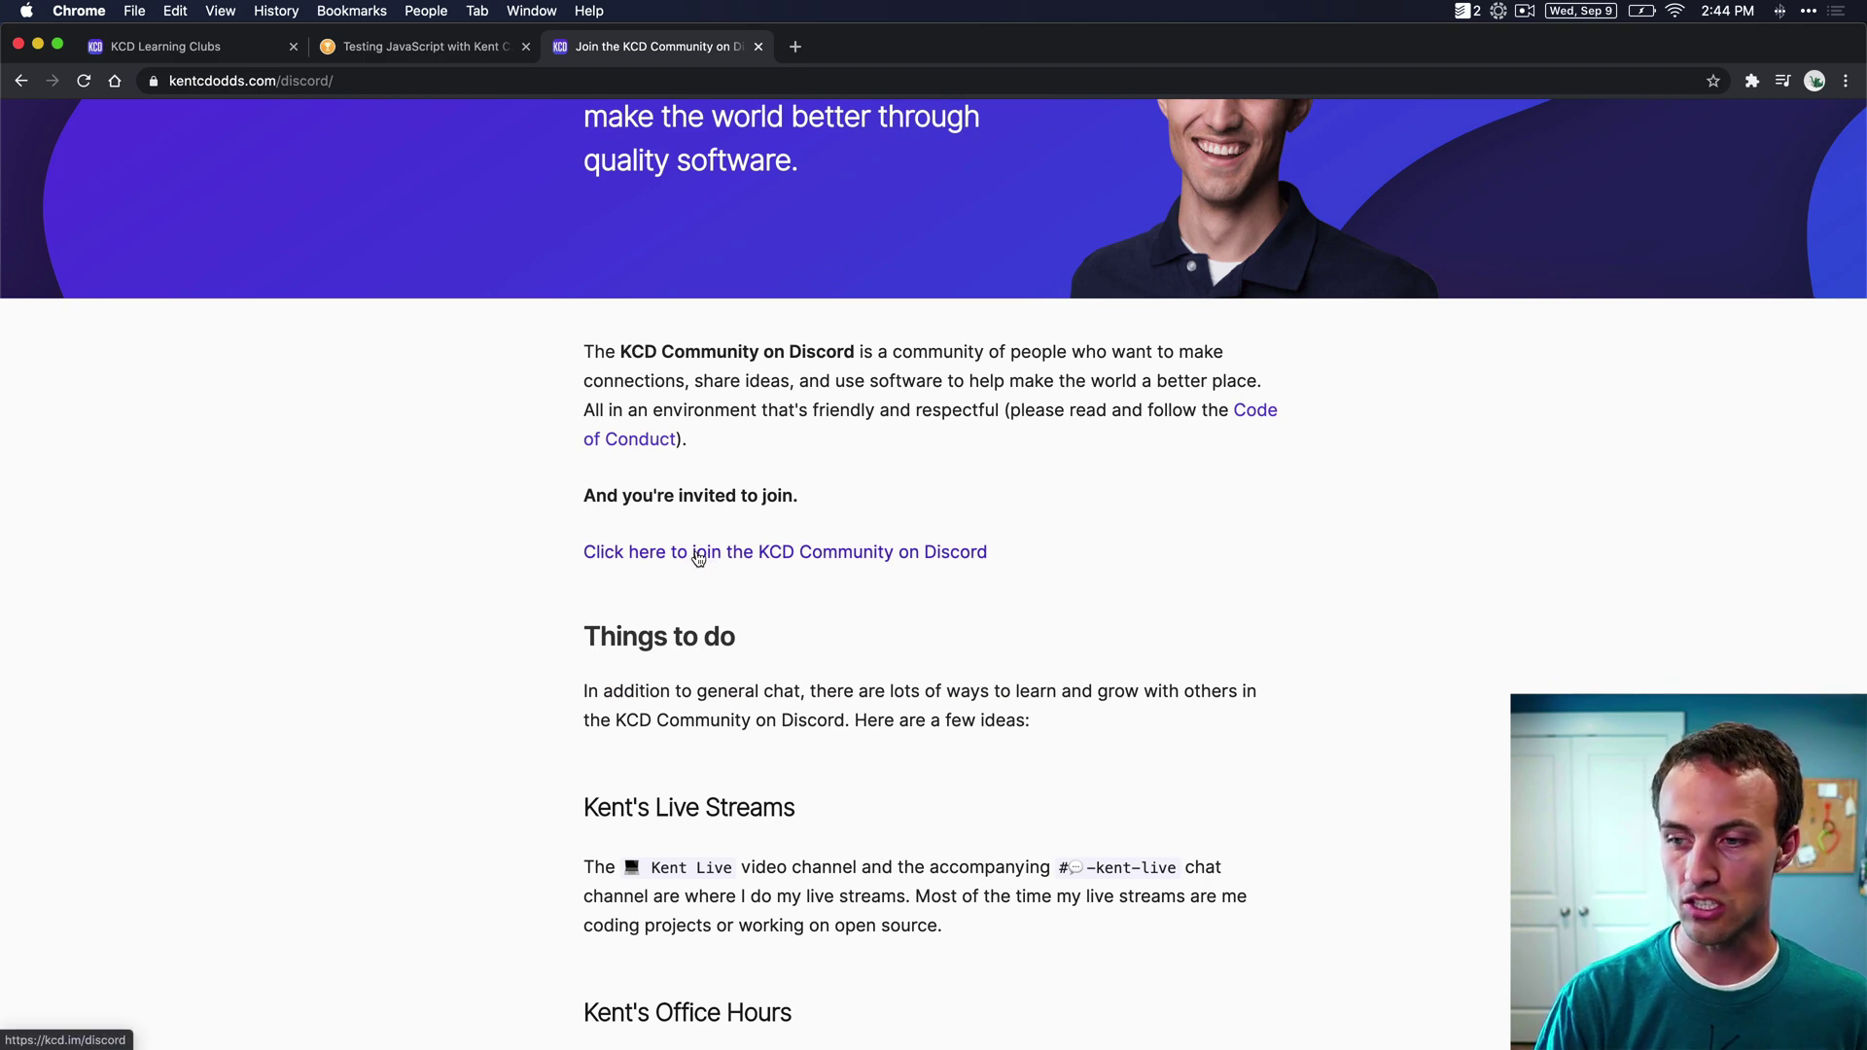
{"action": "left_click", "coordinate": [697, 556]}
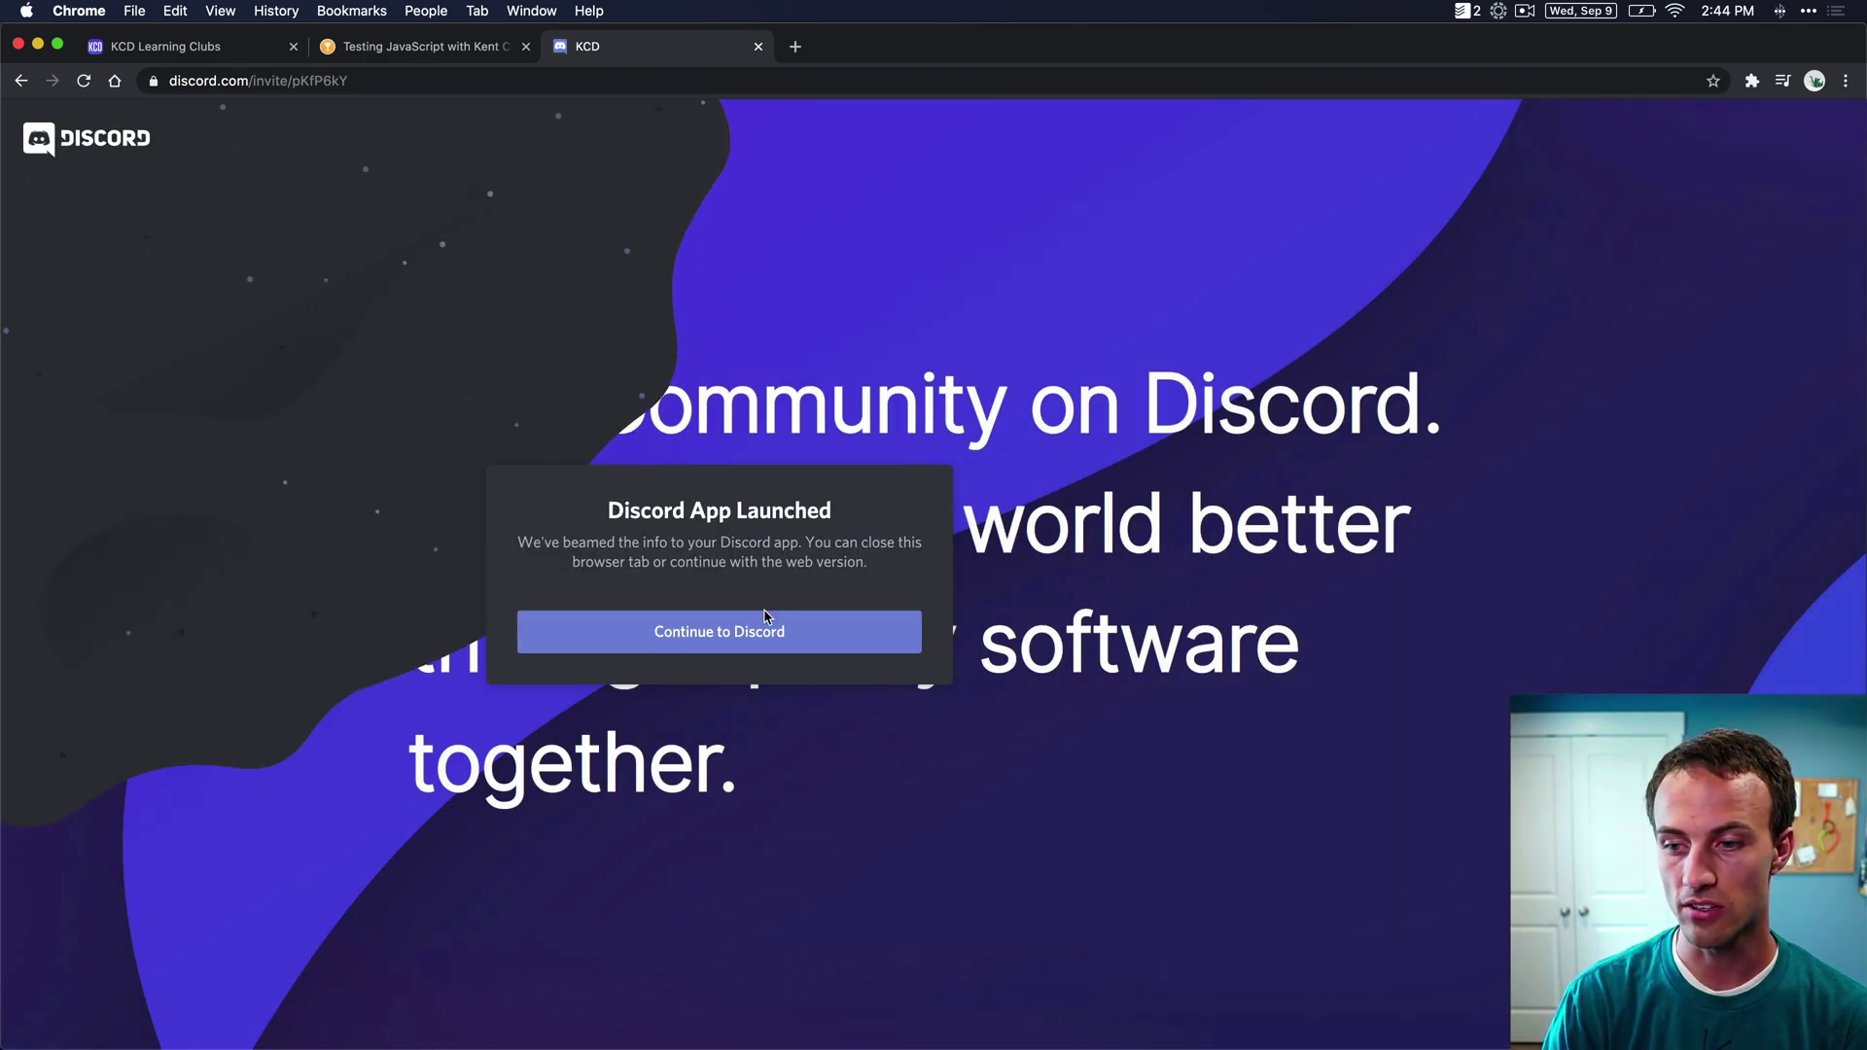
{"action": "left_click", "coordinate": [765, 617]}
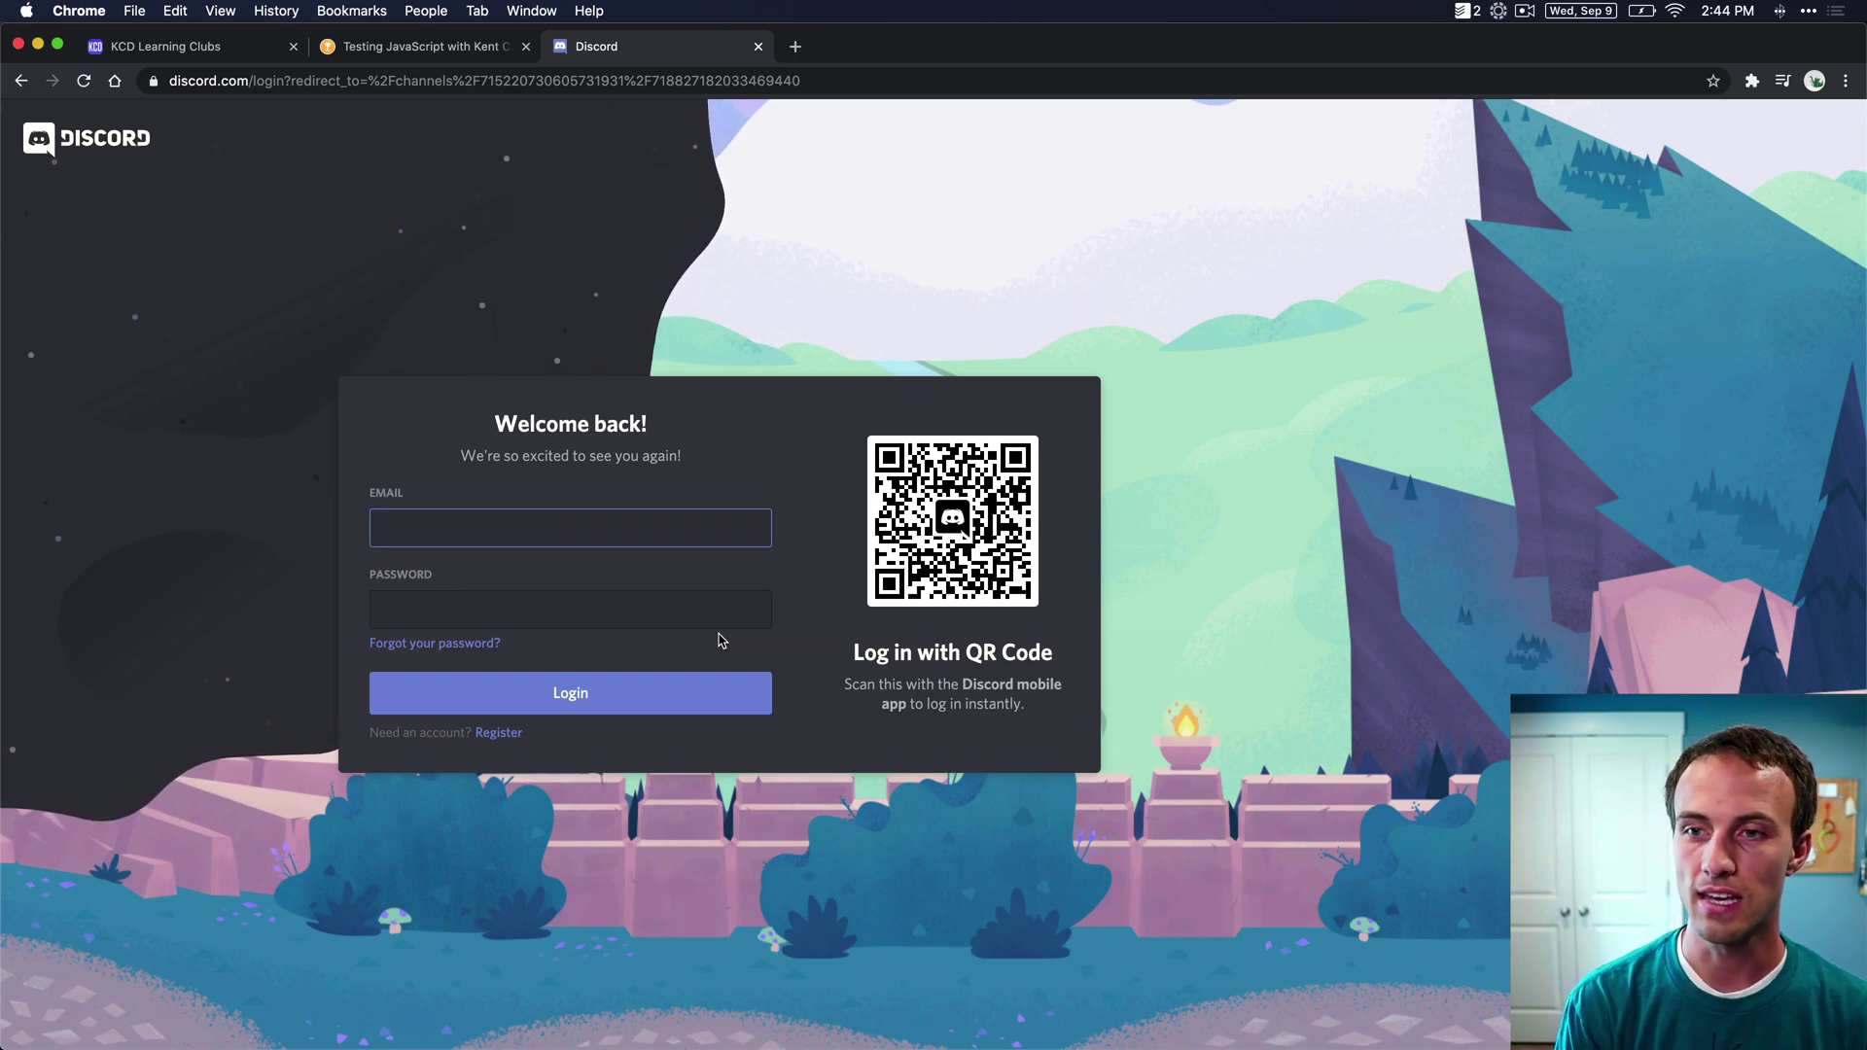
- Close the Discord login page, switch to the Discord desktop app and open the KCD server's active-clubs channel
{"action": "key", "text": "super+w"}
{"action": "key", "text": "super+Tab"}
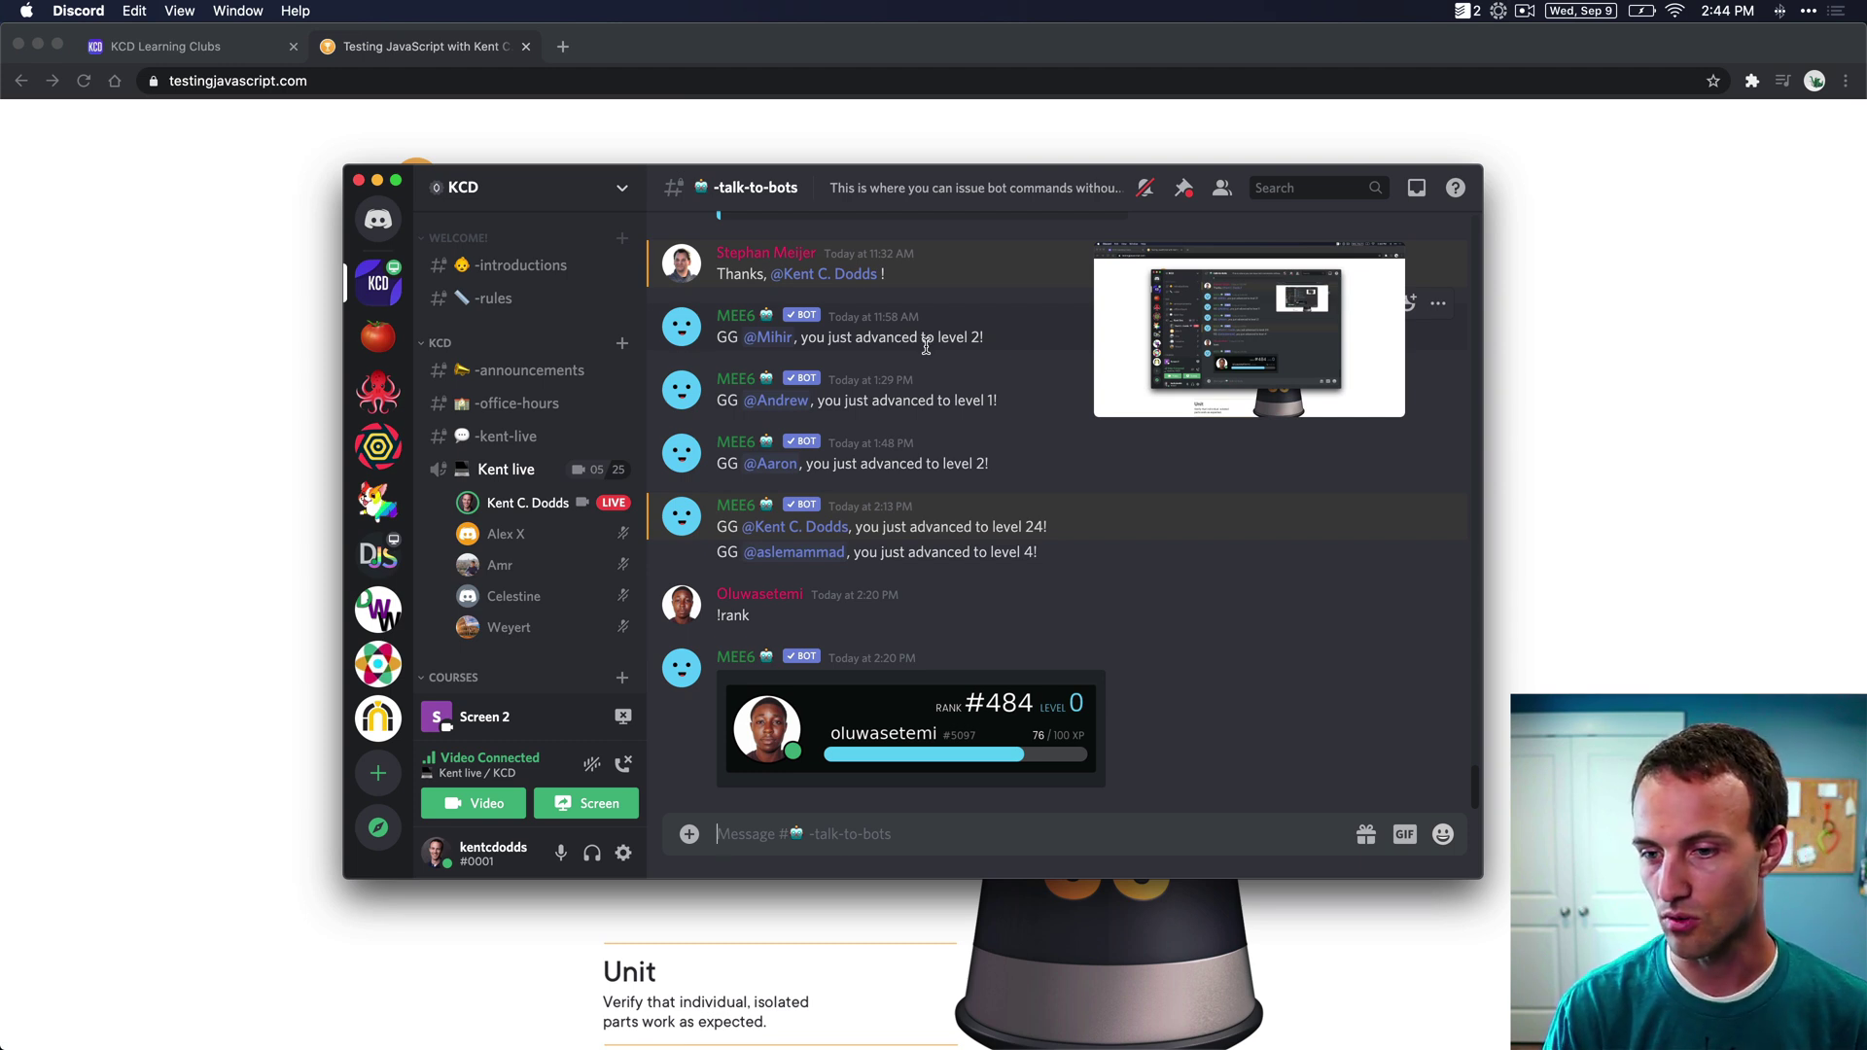
{"action": "scroll", "coordinate": [523, 353], "scroll_direction": "down", "scroll_amount": 10}
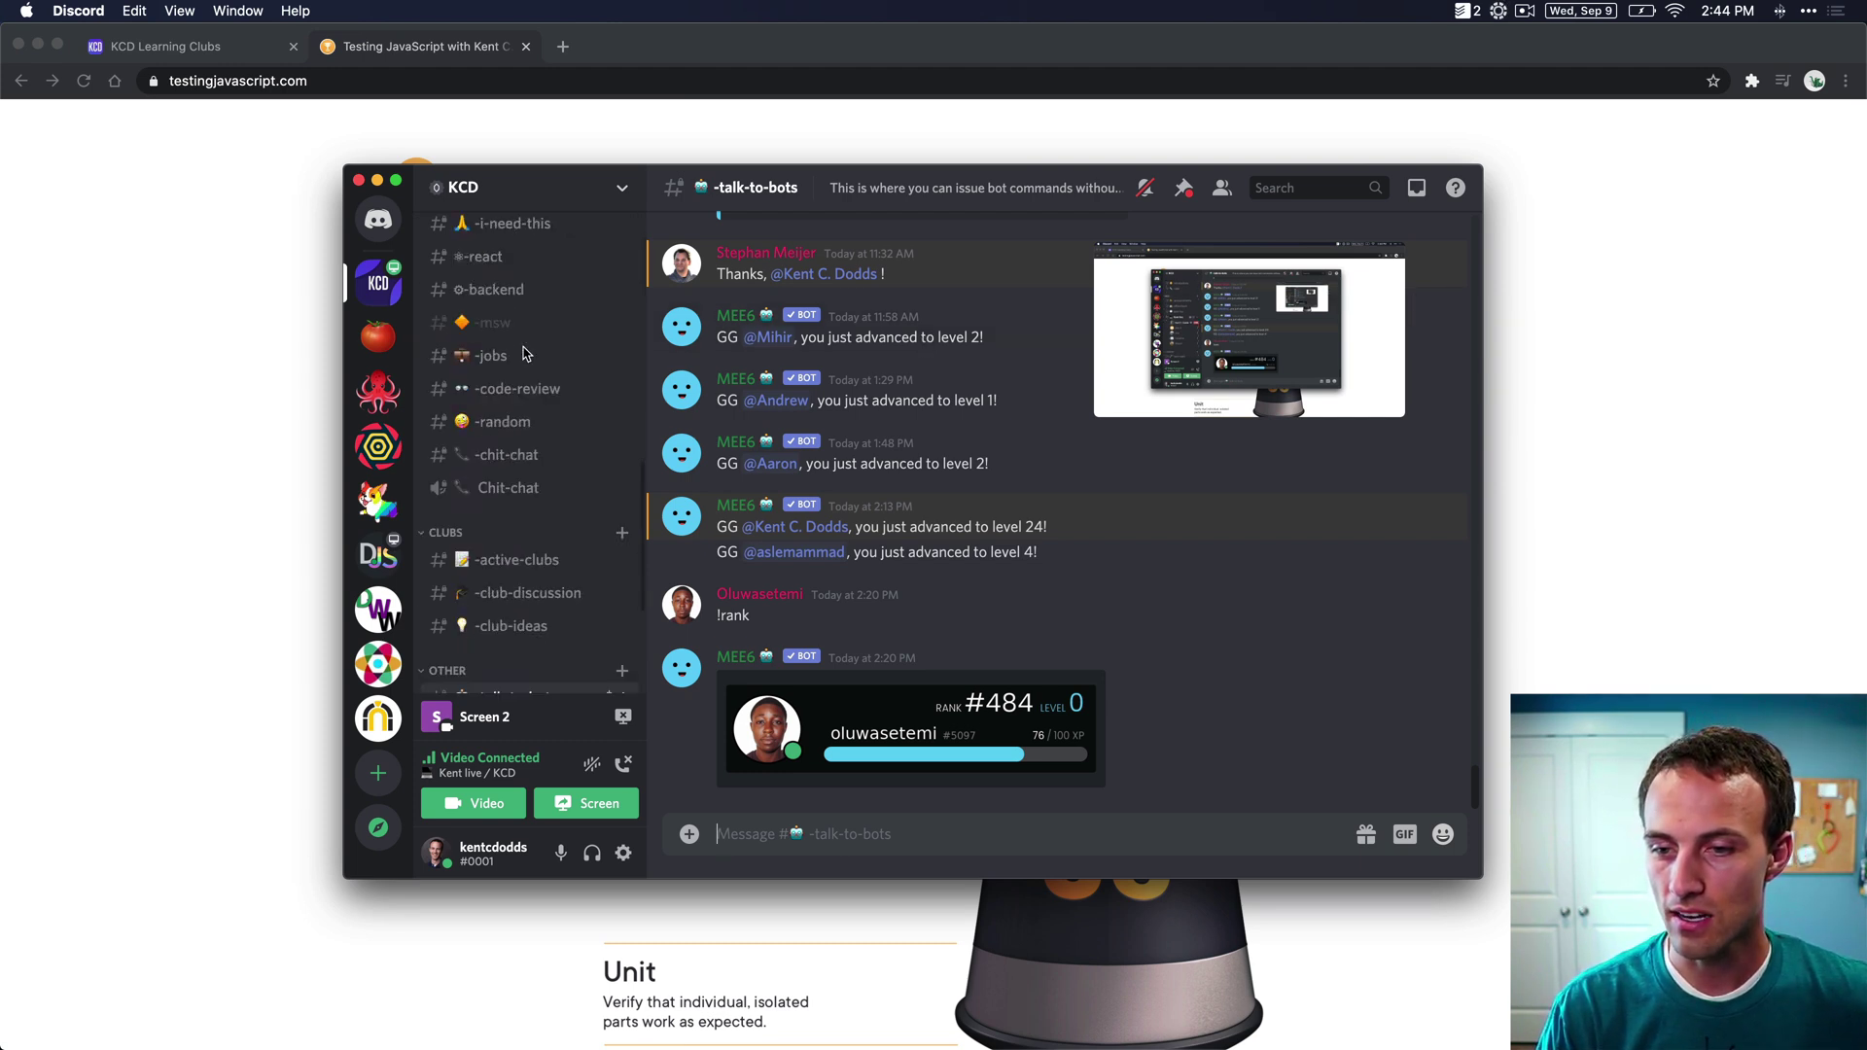
{"action": "scroll", "coordinate": [523, 353], "scroll_direction": "down", "scroll_amount": 3}
{"action": "scroll", "coordinate": [533, 378], "scroll_direction": "up", "scroll_amount": 2}
{"action": "scroll", "coordinate": [533, 377], "scroll_direction": "up", "scroll_amount": 1}
{"action": "left_click", "coordinate": [496, 381]}
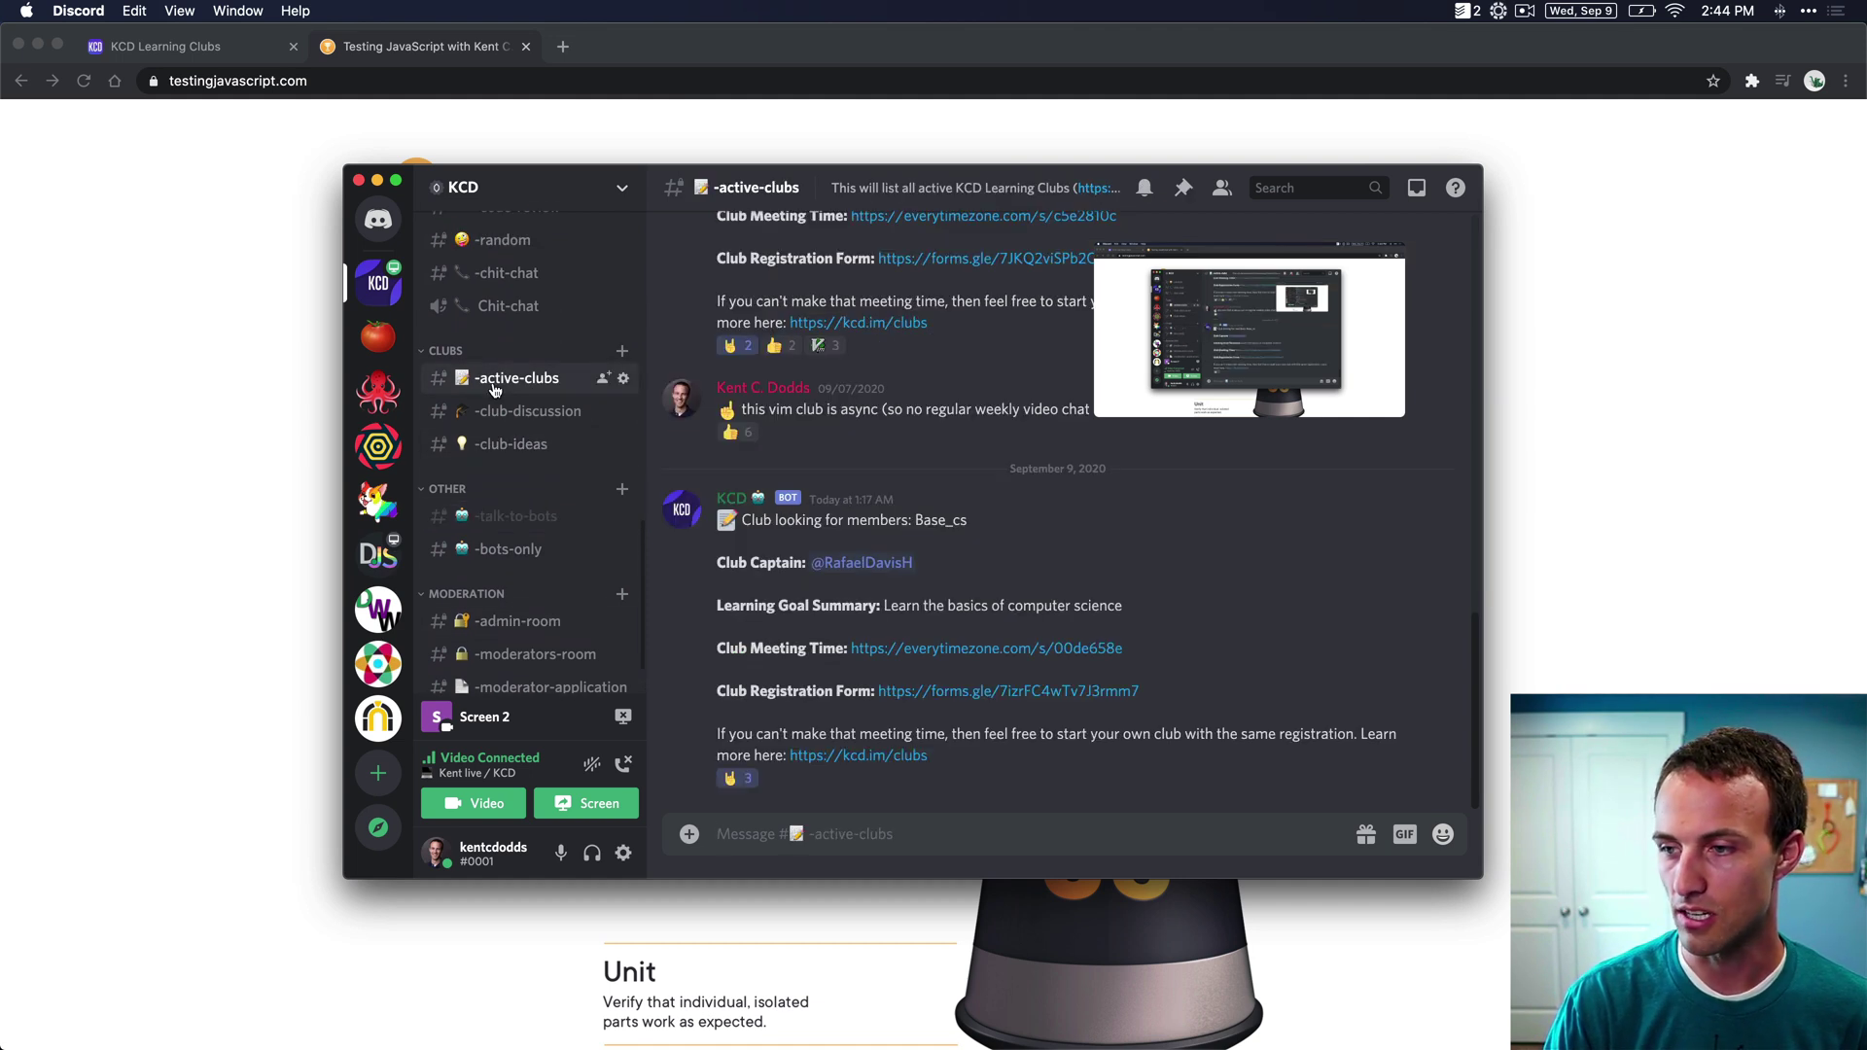
- Look through the clubs seeking members in the active-clubs channel, from the channel's first post to the latest one
{"action": "scroll", "coordinate": [904, 457], "scroll_direction": "up", "scroll_amount": 5}
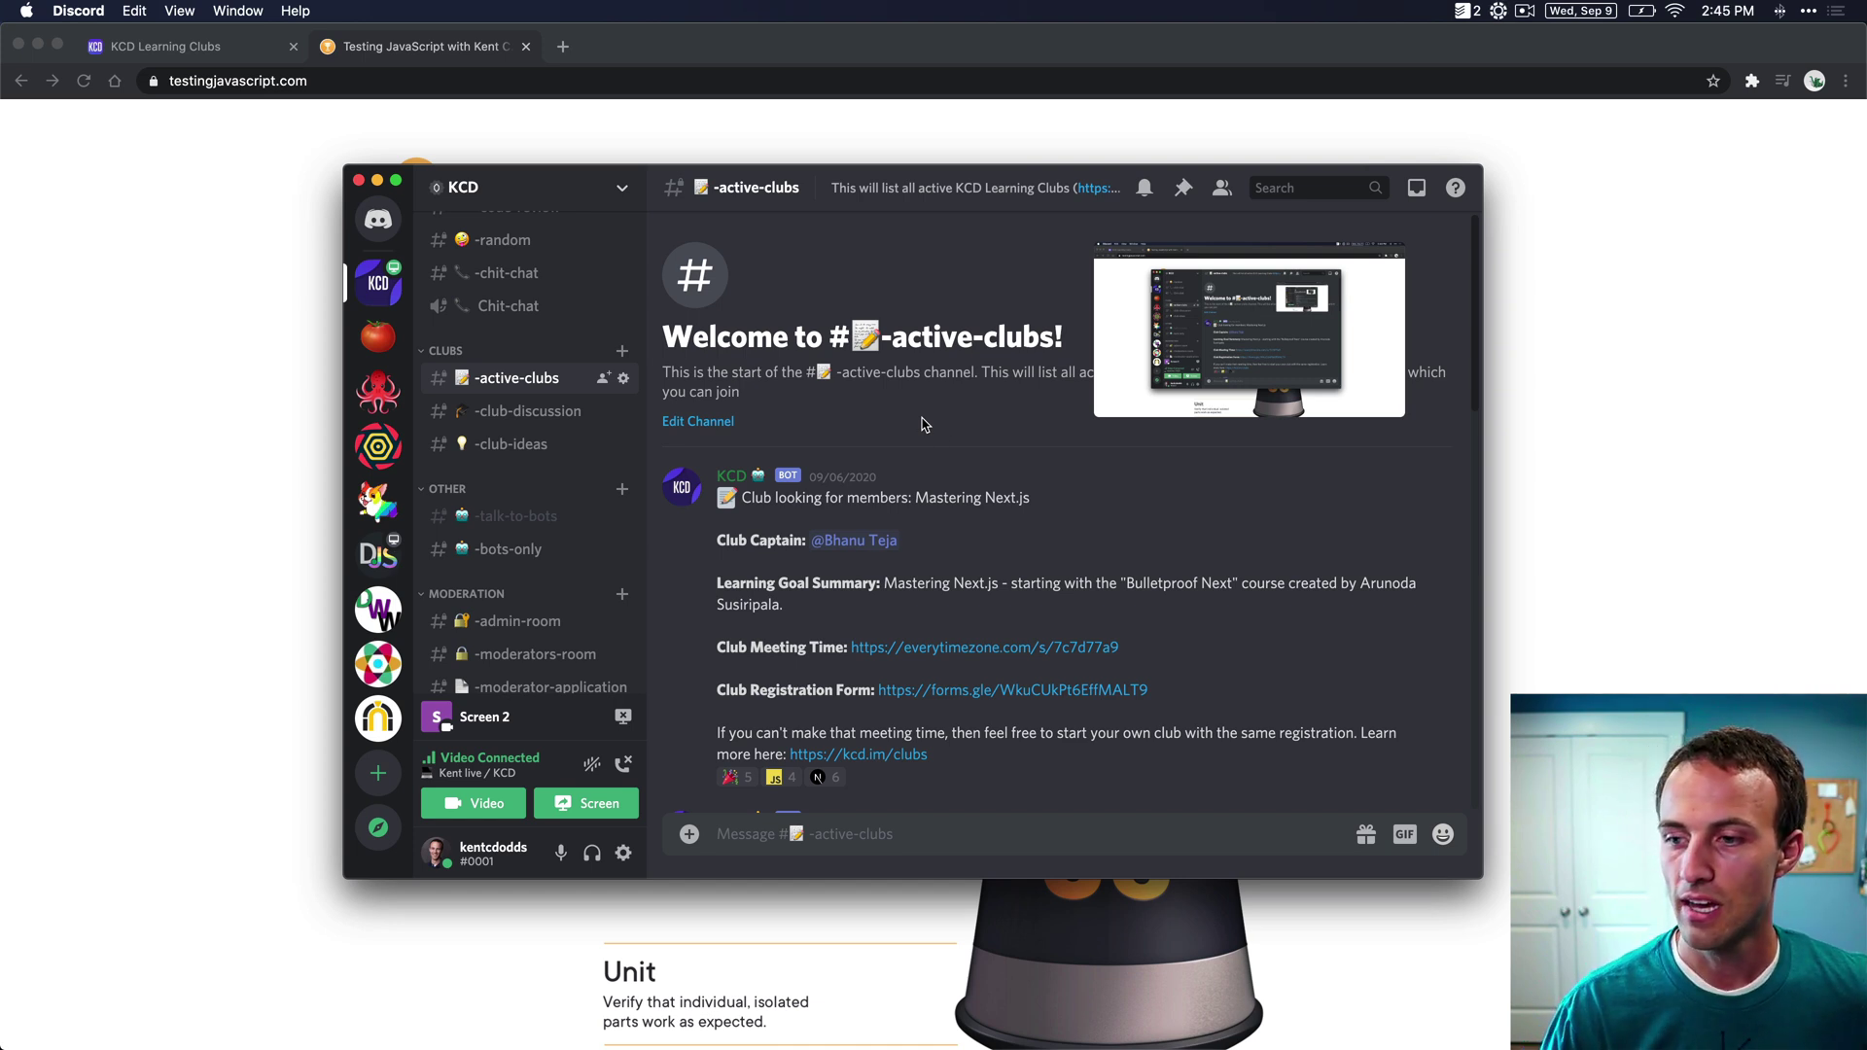
{"action": "scroll", "coordinate": [1020, 526], "scroll_direction": "down", "scroll_amount": 5}
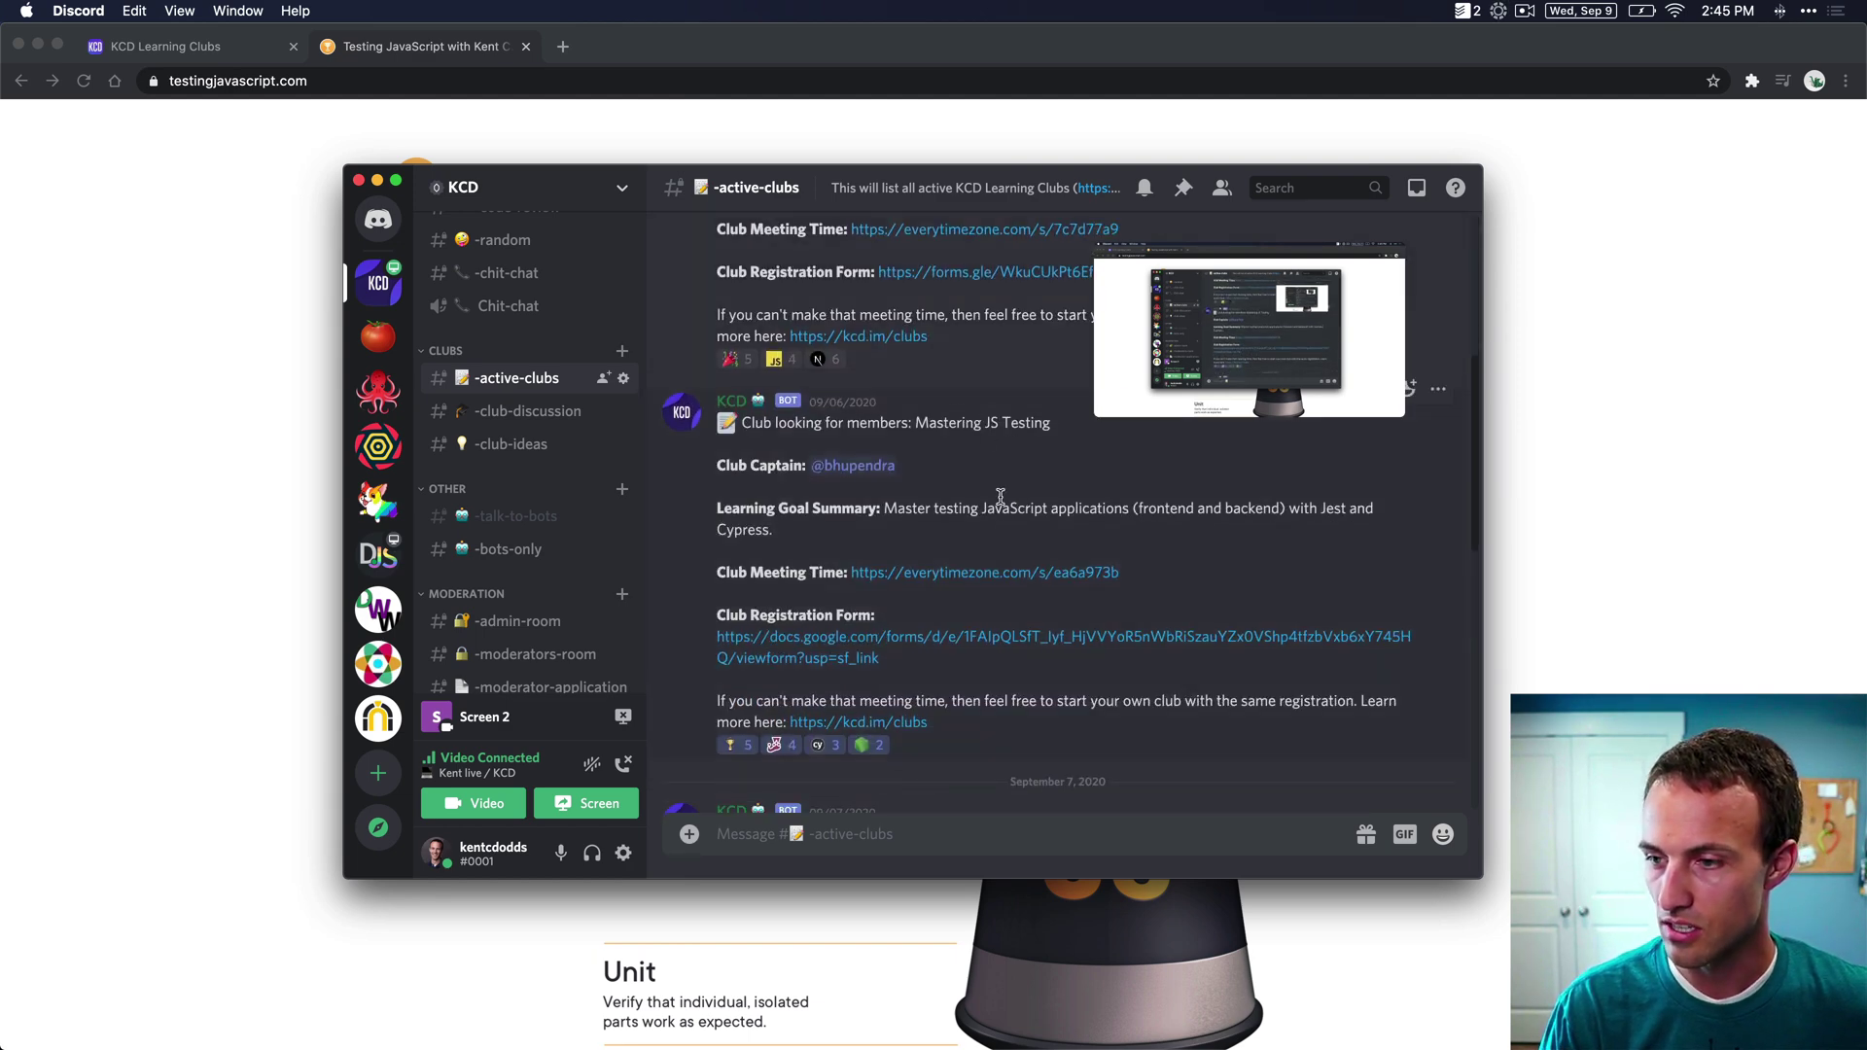
{"action": "scroll", "coordinate": [1025, 491], "scroll_direction": "down", "scroll_amount": 6}
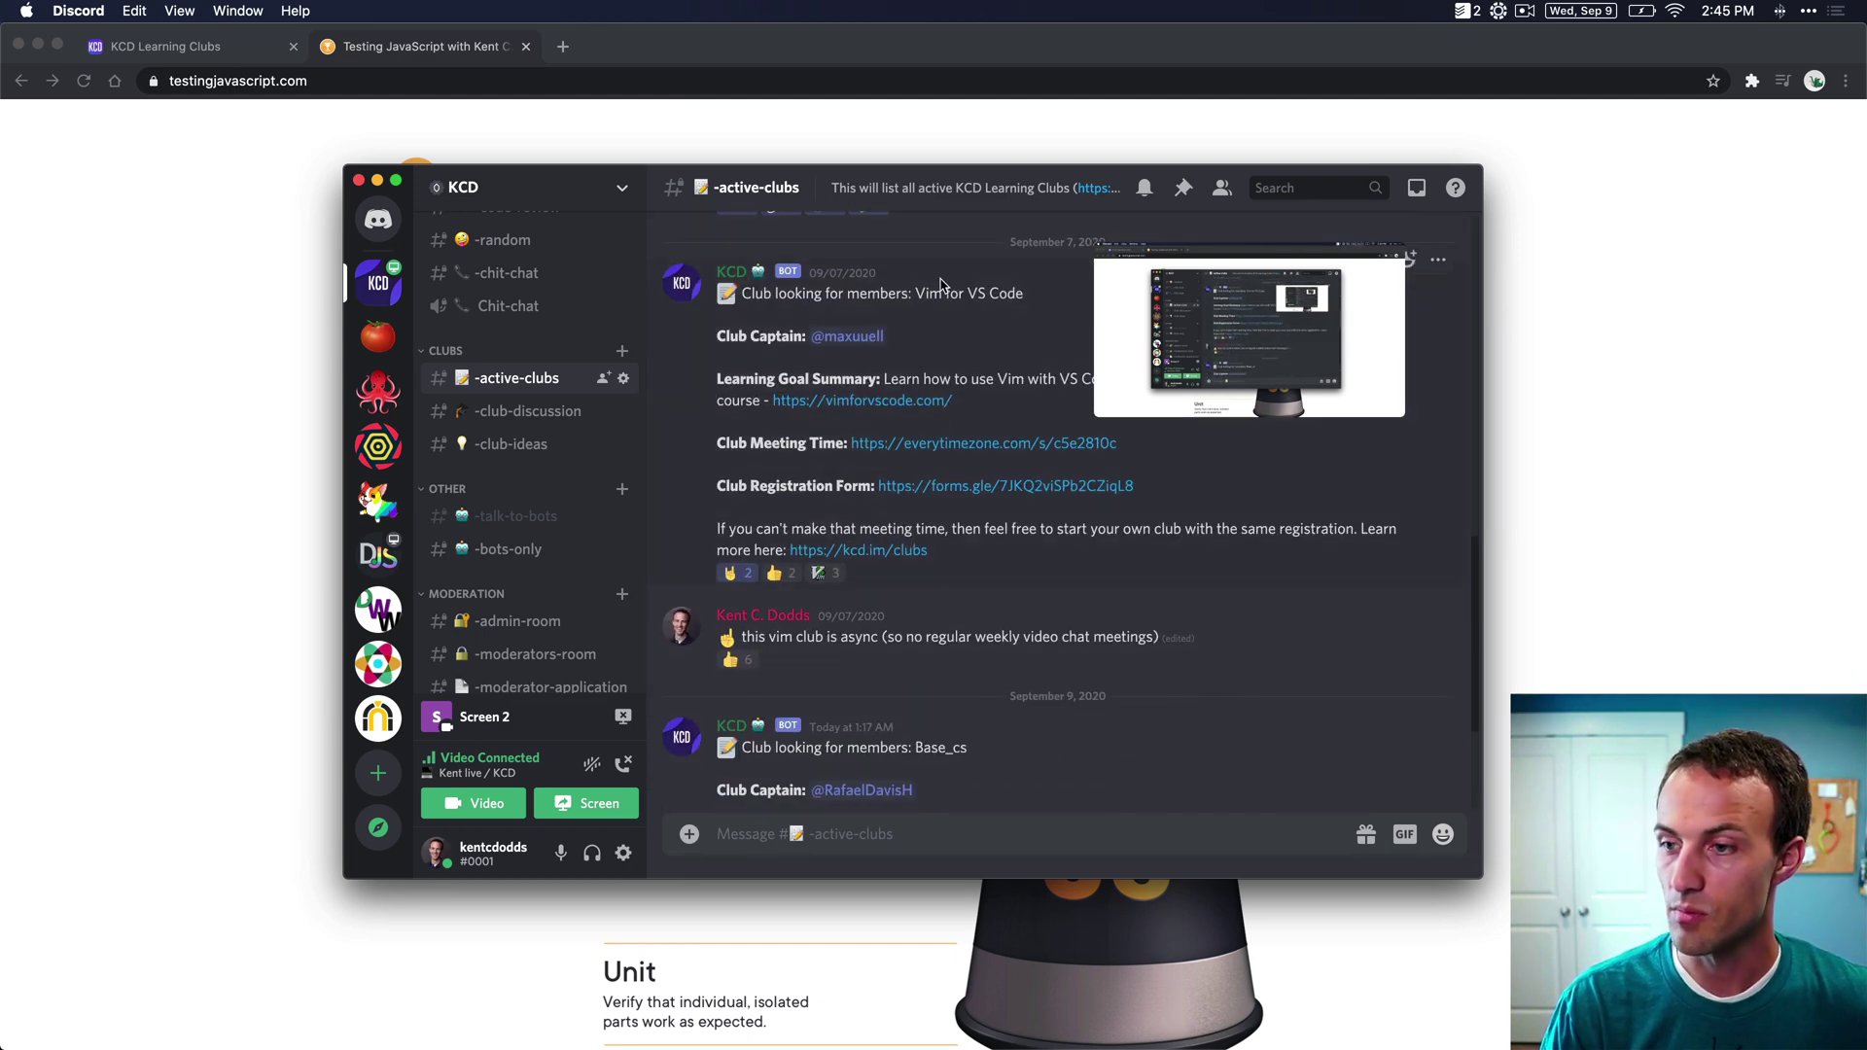
{"action": "scroll", "coordinate": [982, 467], "scroll_direction": "down", "scroll_amount": 3}
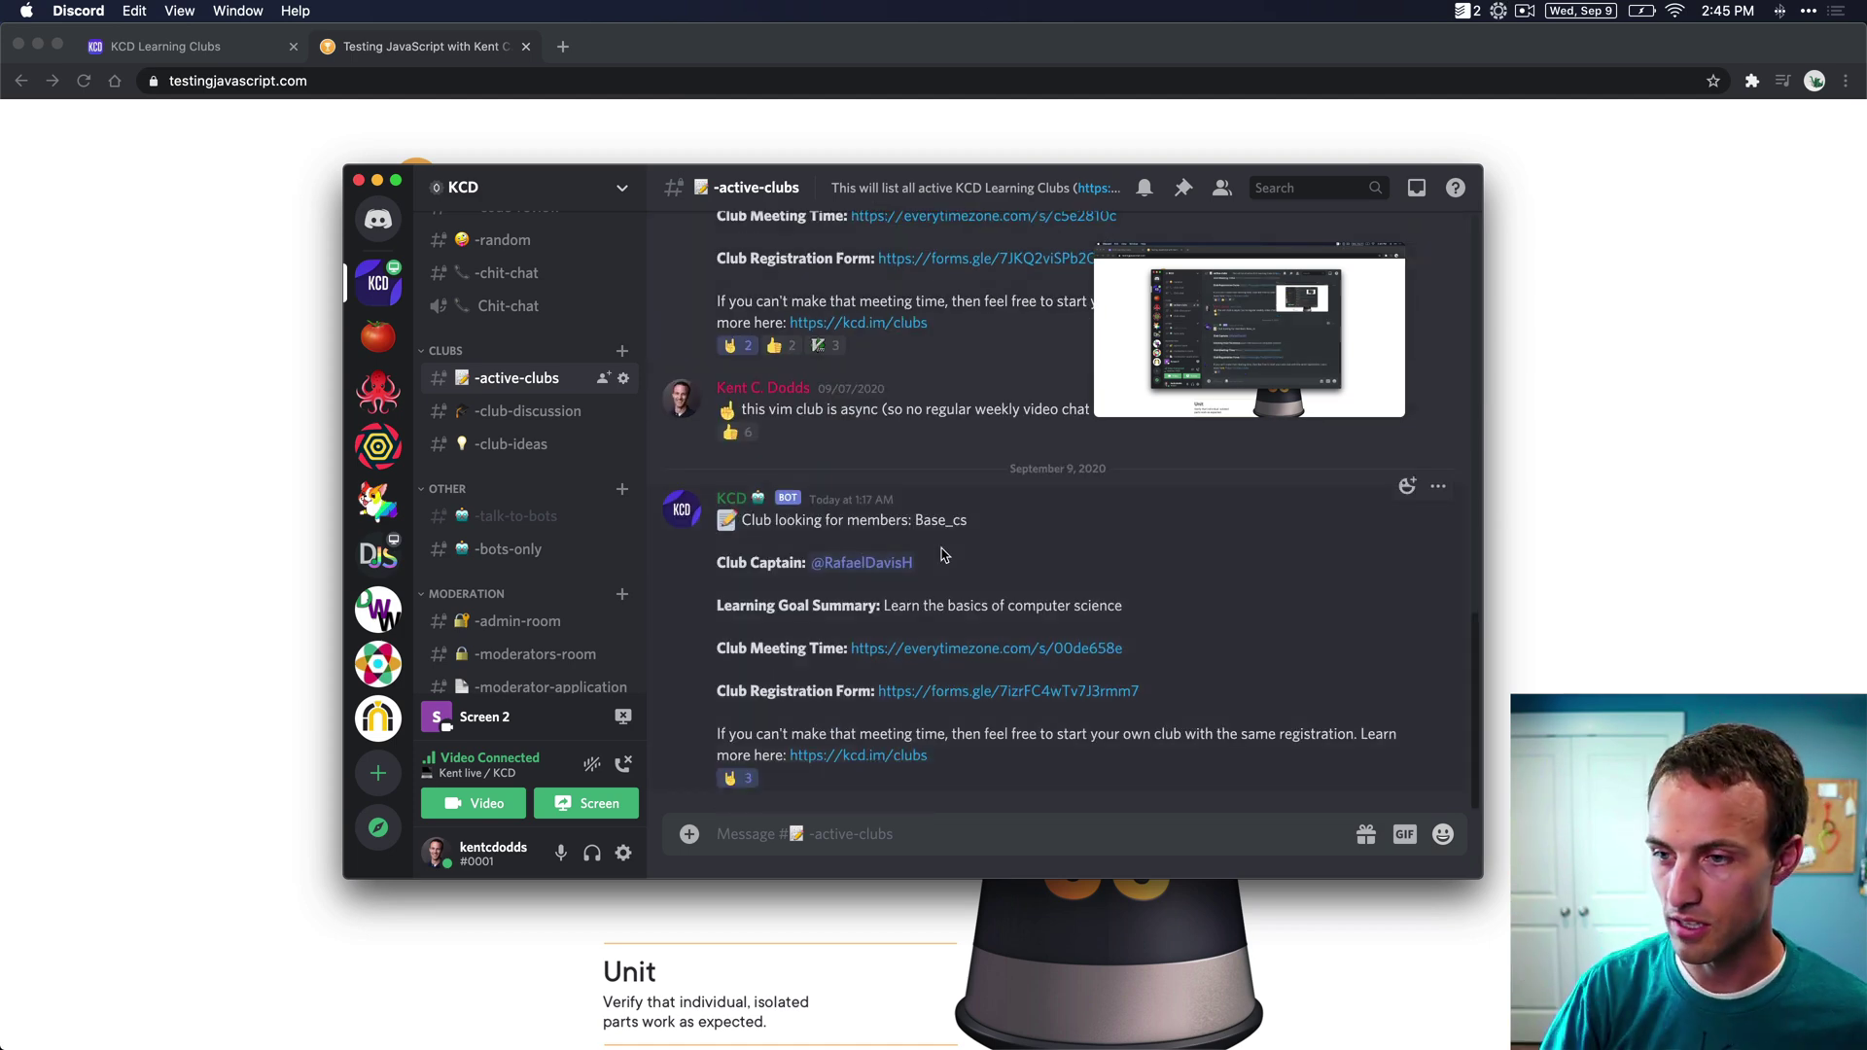
{"action": "scroll", "coordinate": [943, 555], "scroll_direction": "up", "scroll_amount": 6}
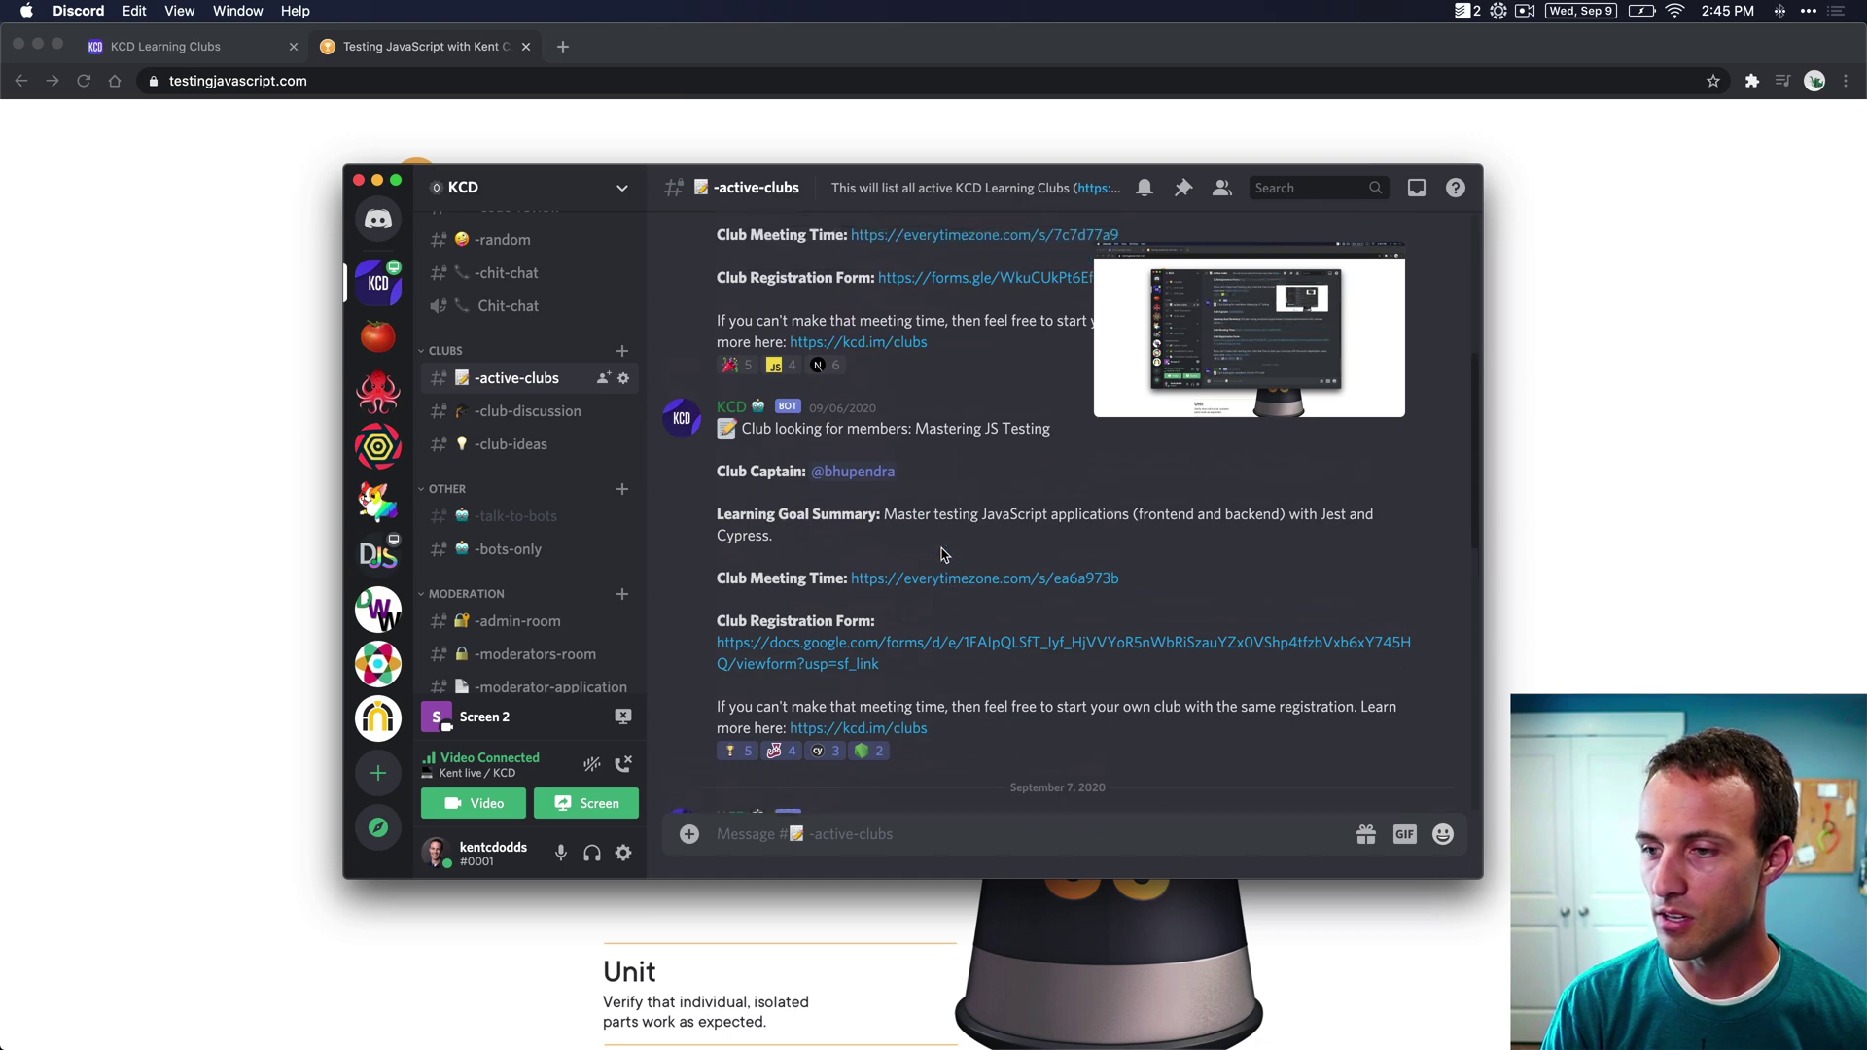
- Review the Mastering JS Testing club's registration form and its linked weekly meeting time, closing both pages when done
{"action": "left_click", "coordinate": [831, 670]}
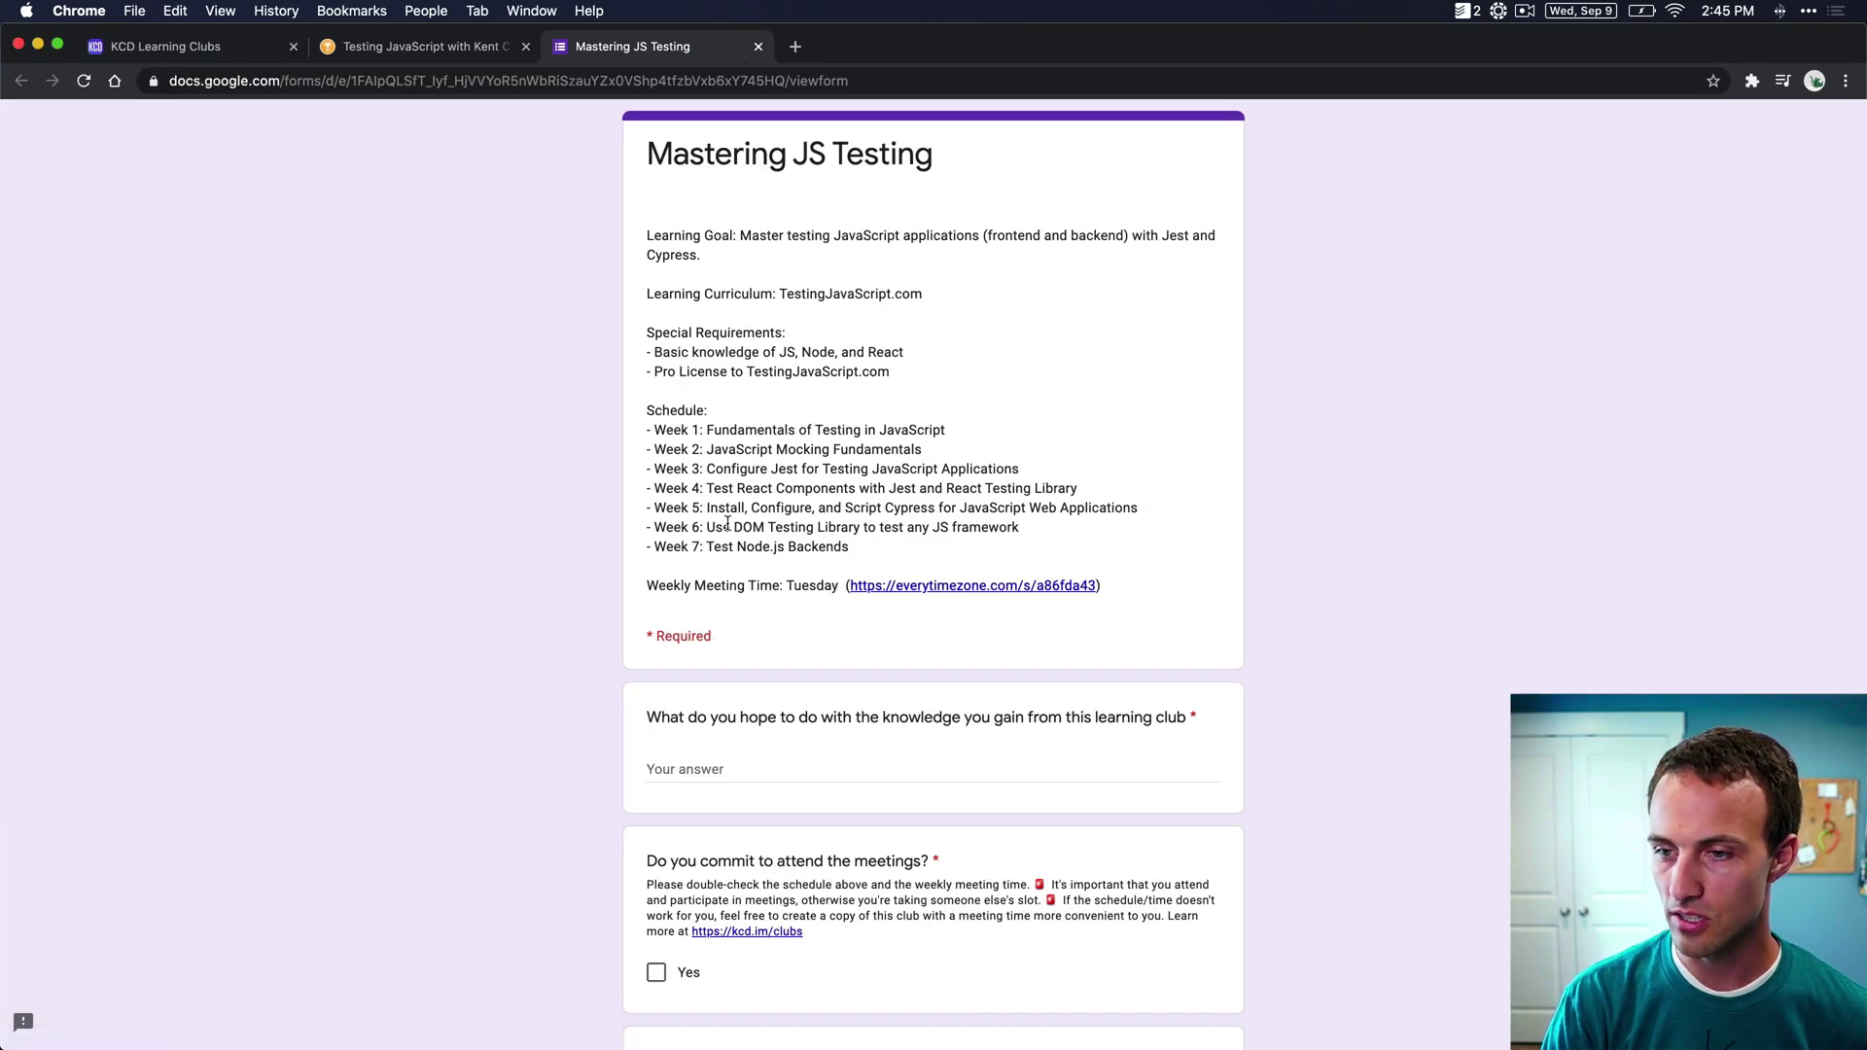
{"action": "left_click_drag", "start_coordinate": [671, 238], "coordinate": [899, 507]}
{"action": "left_click", "coordinate": [977, 492]}
{"action": "left_click", "coordinate": [896, 589]}
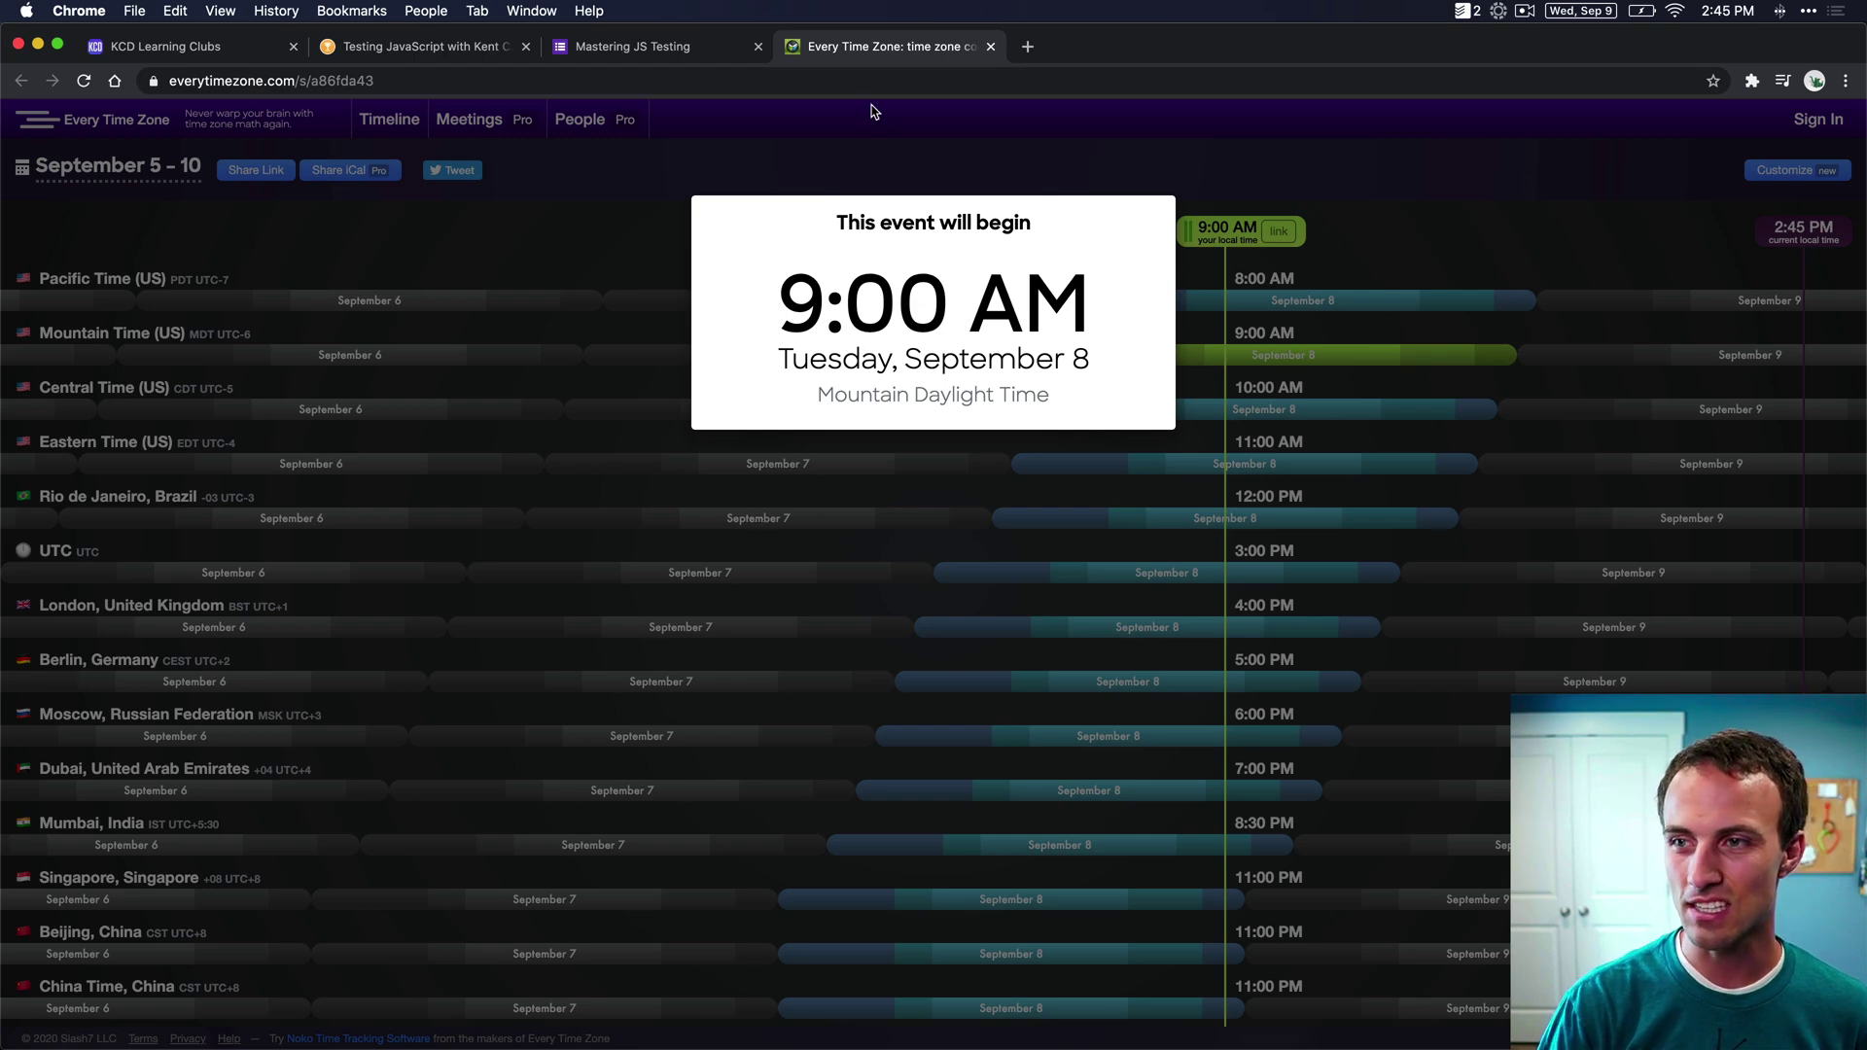
{"action": "middle_click", "coordinate": [823, 52]}
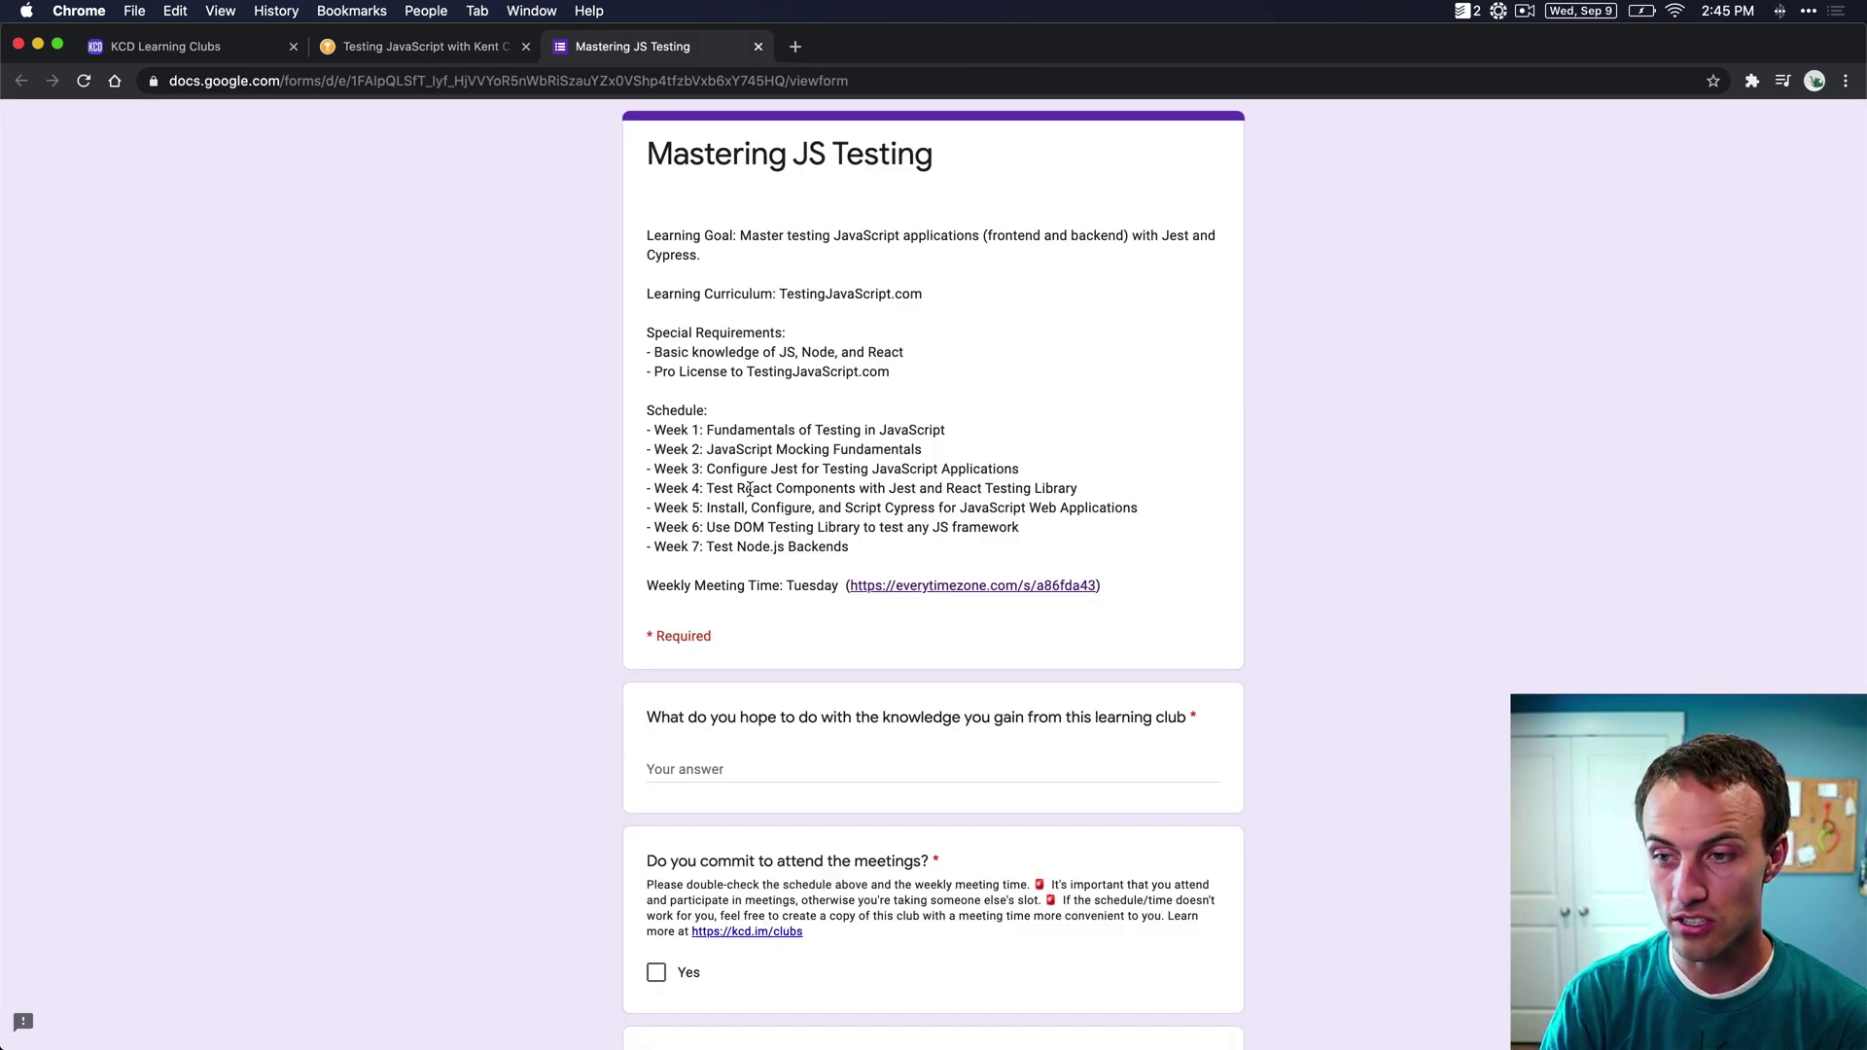
{"action": "middle_click", "coordinate": [627, 54]}
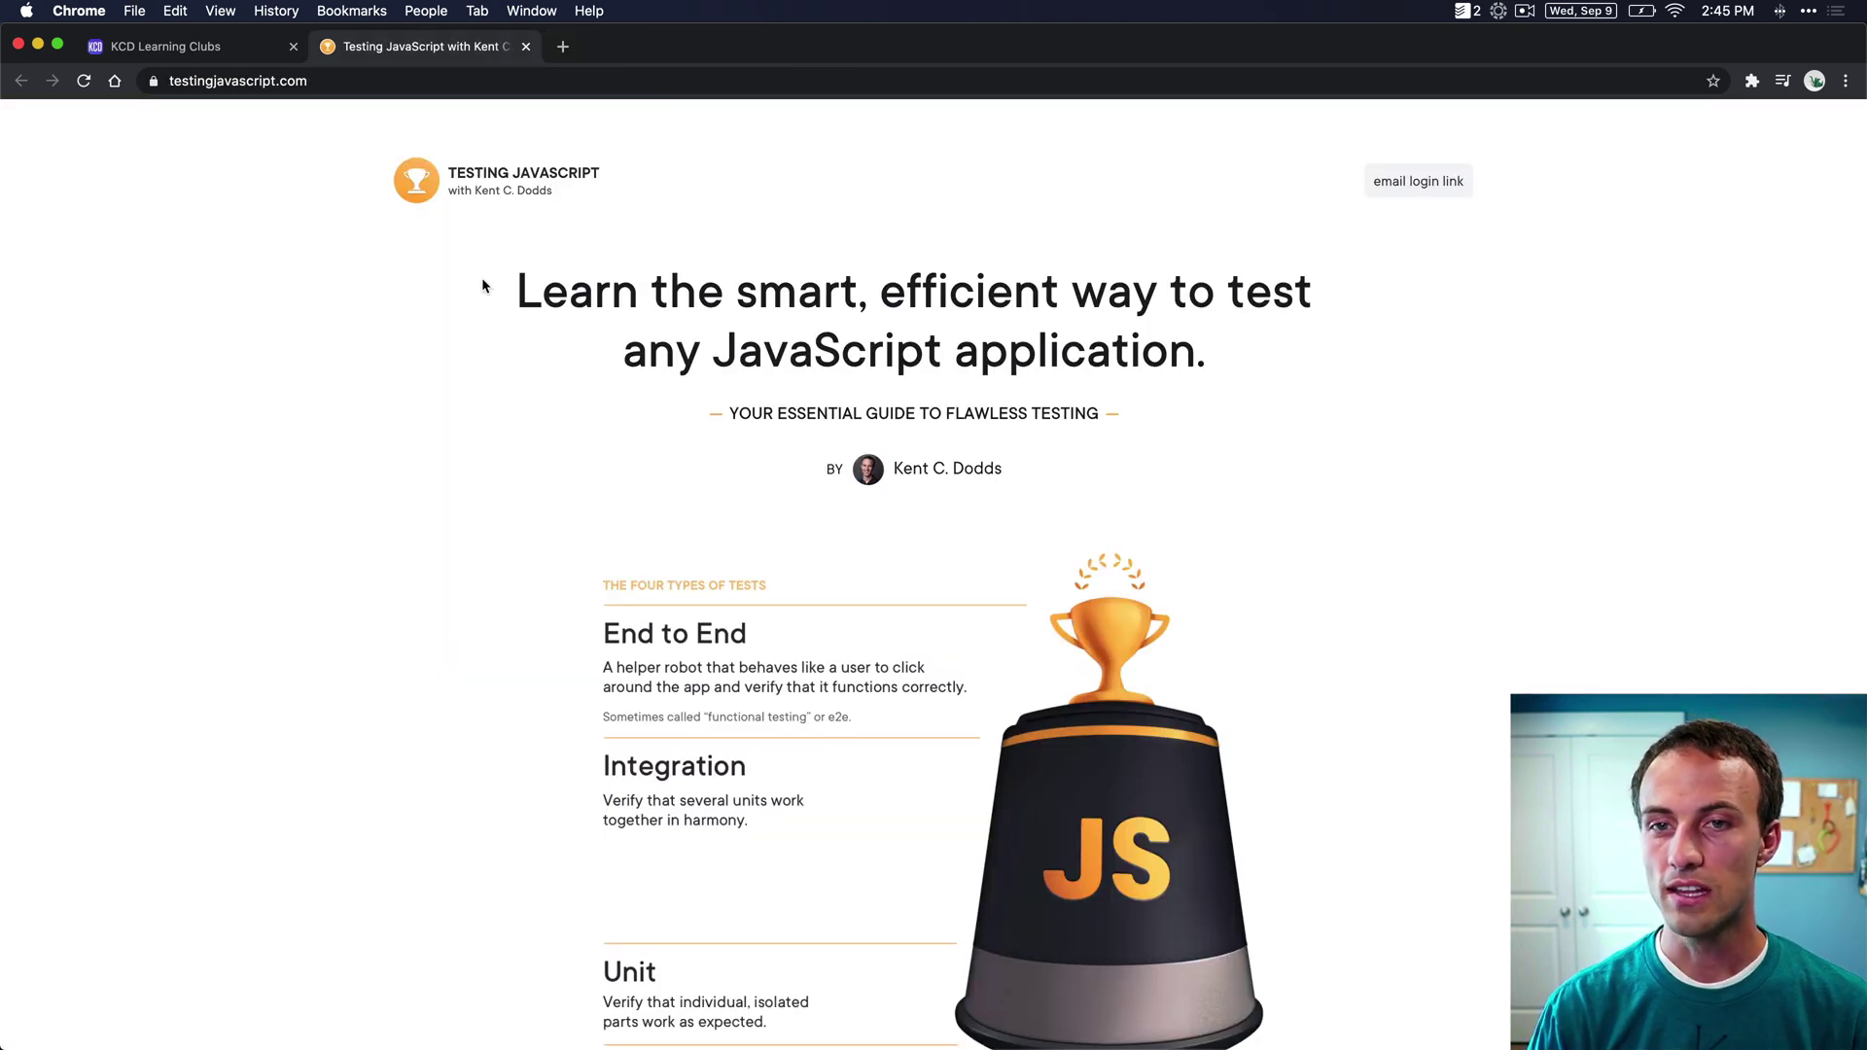
- Return to the KCD Learning Clubs page and open the Google Drive folder linked in the registration form instruction
{"action": "key", "text": "ctrl+shift+Tab"}
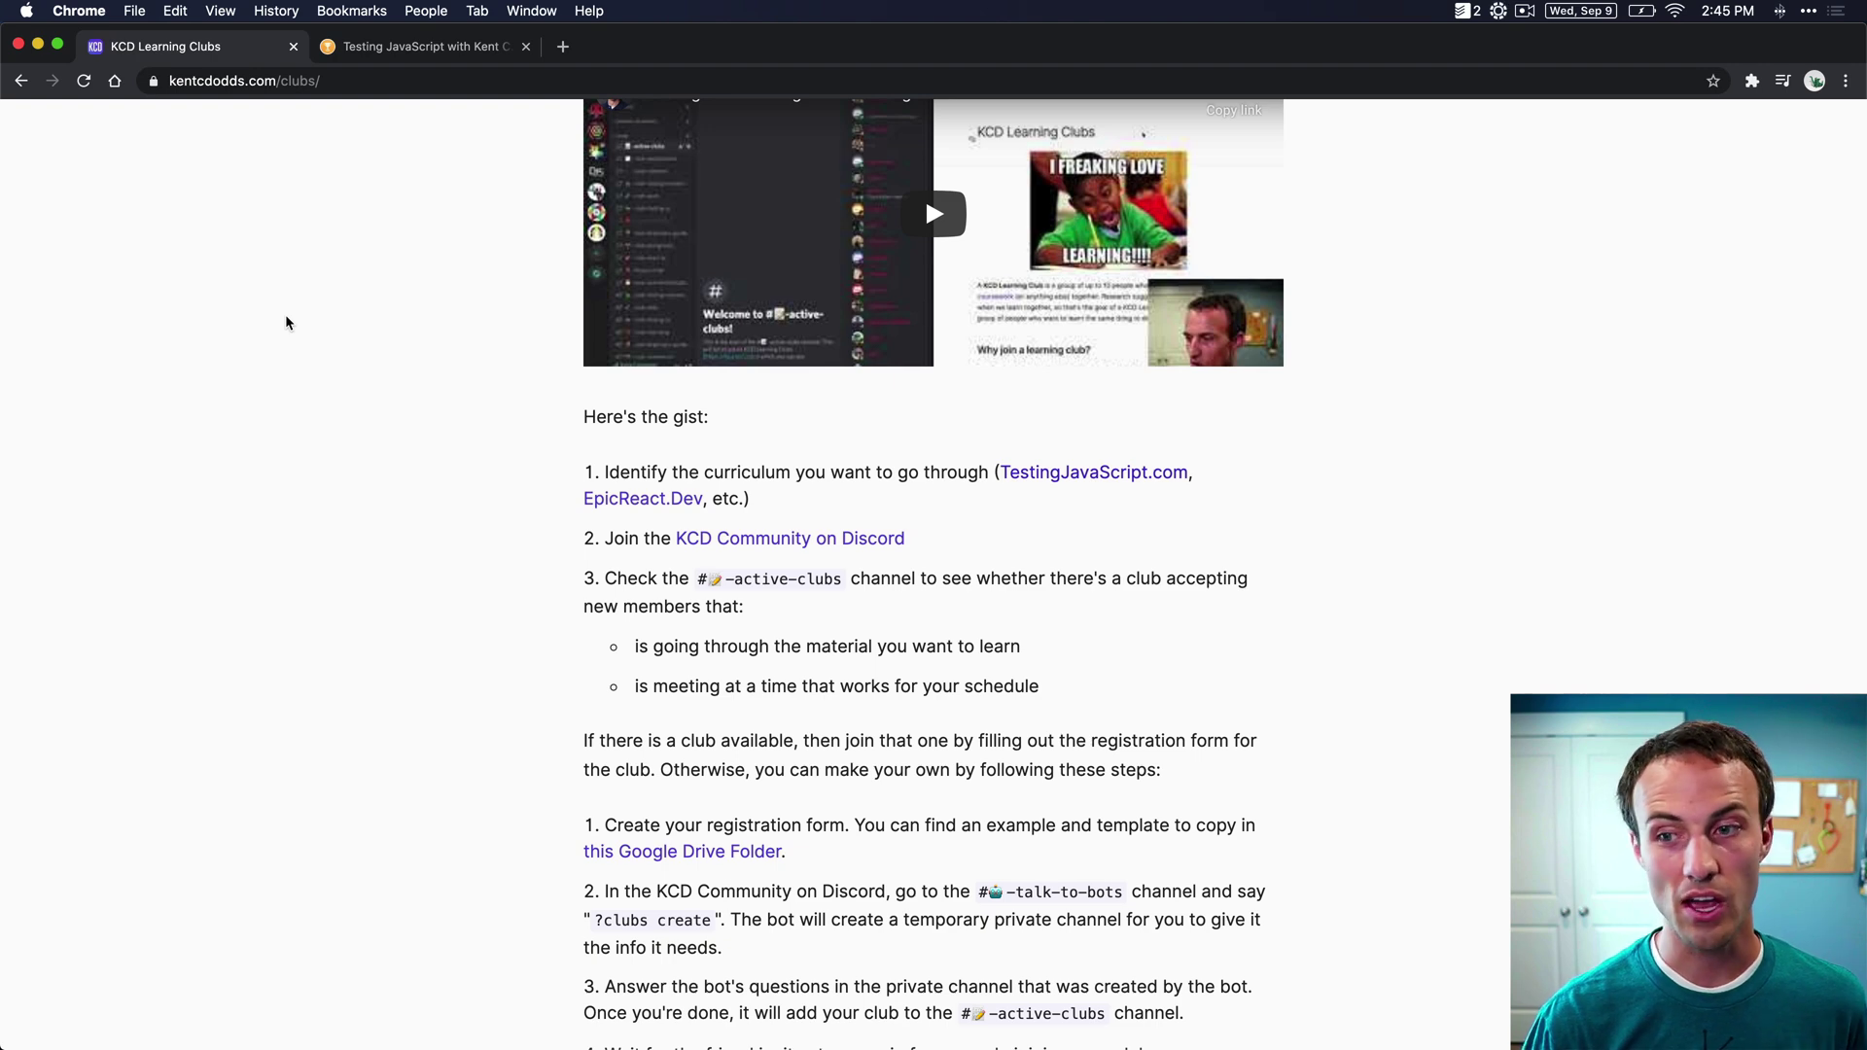
{"action": "scroll", "coordinate": [285, 321], "scroll_direction": "down", "scroll_amount": 5}
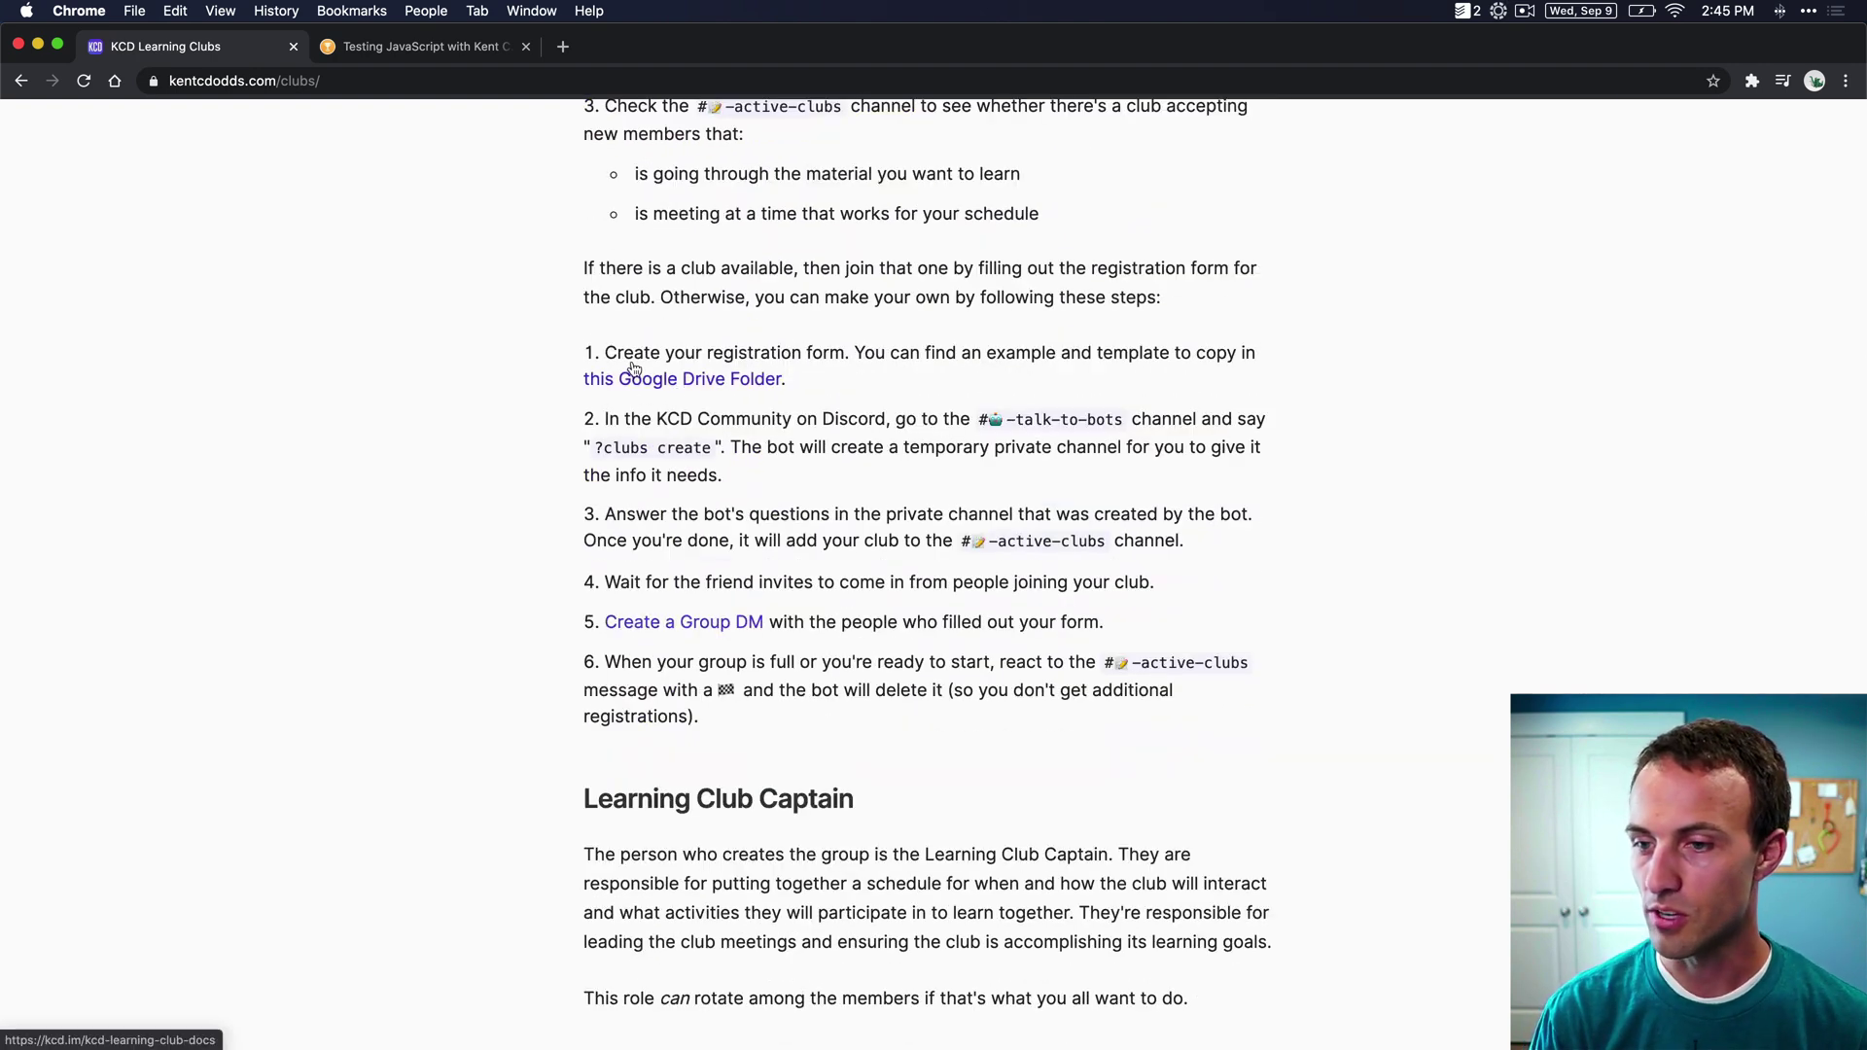
{"action": "left_click_drag", "start_coordinate": [601, 352], "coordinate": [972, 352]}
{"action": "left_click", "coordinate": [844, 352]}
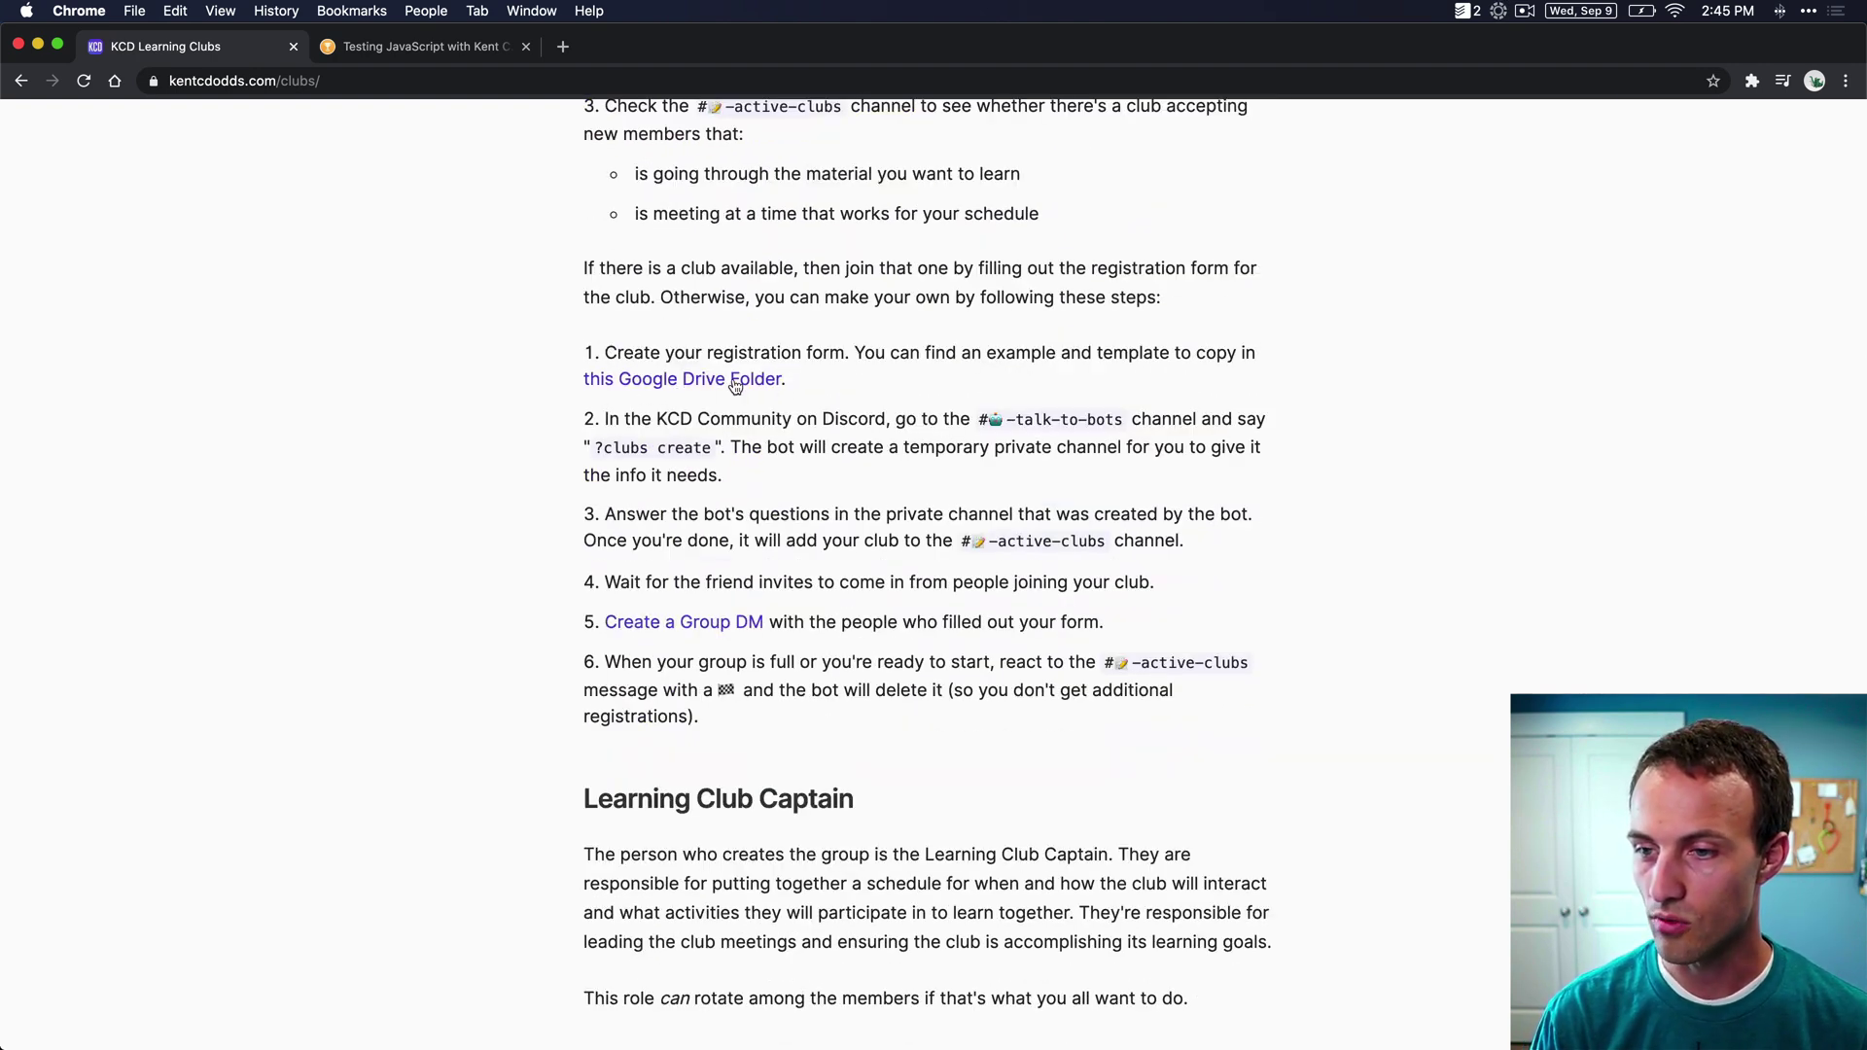
{"action": "left_click", "coordinate": [620, 381]}
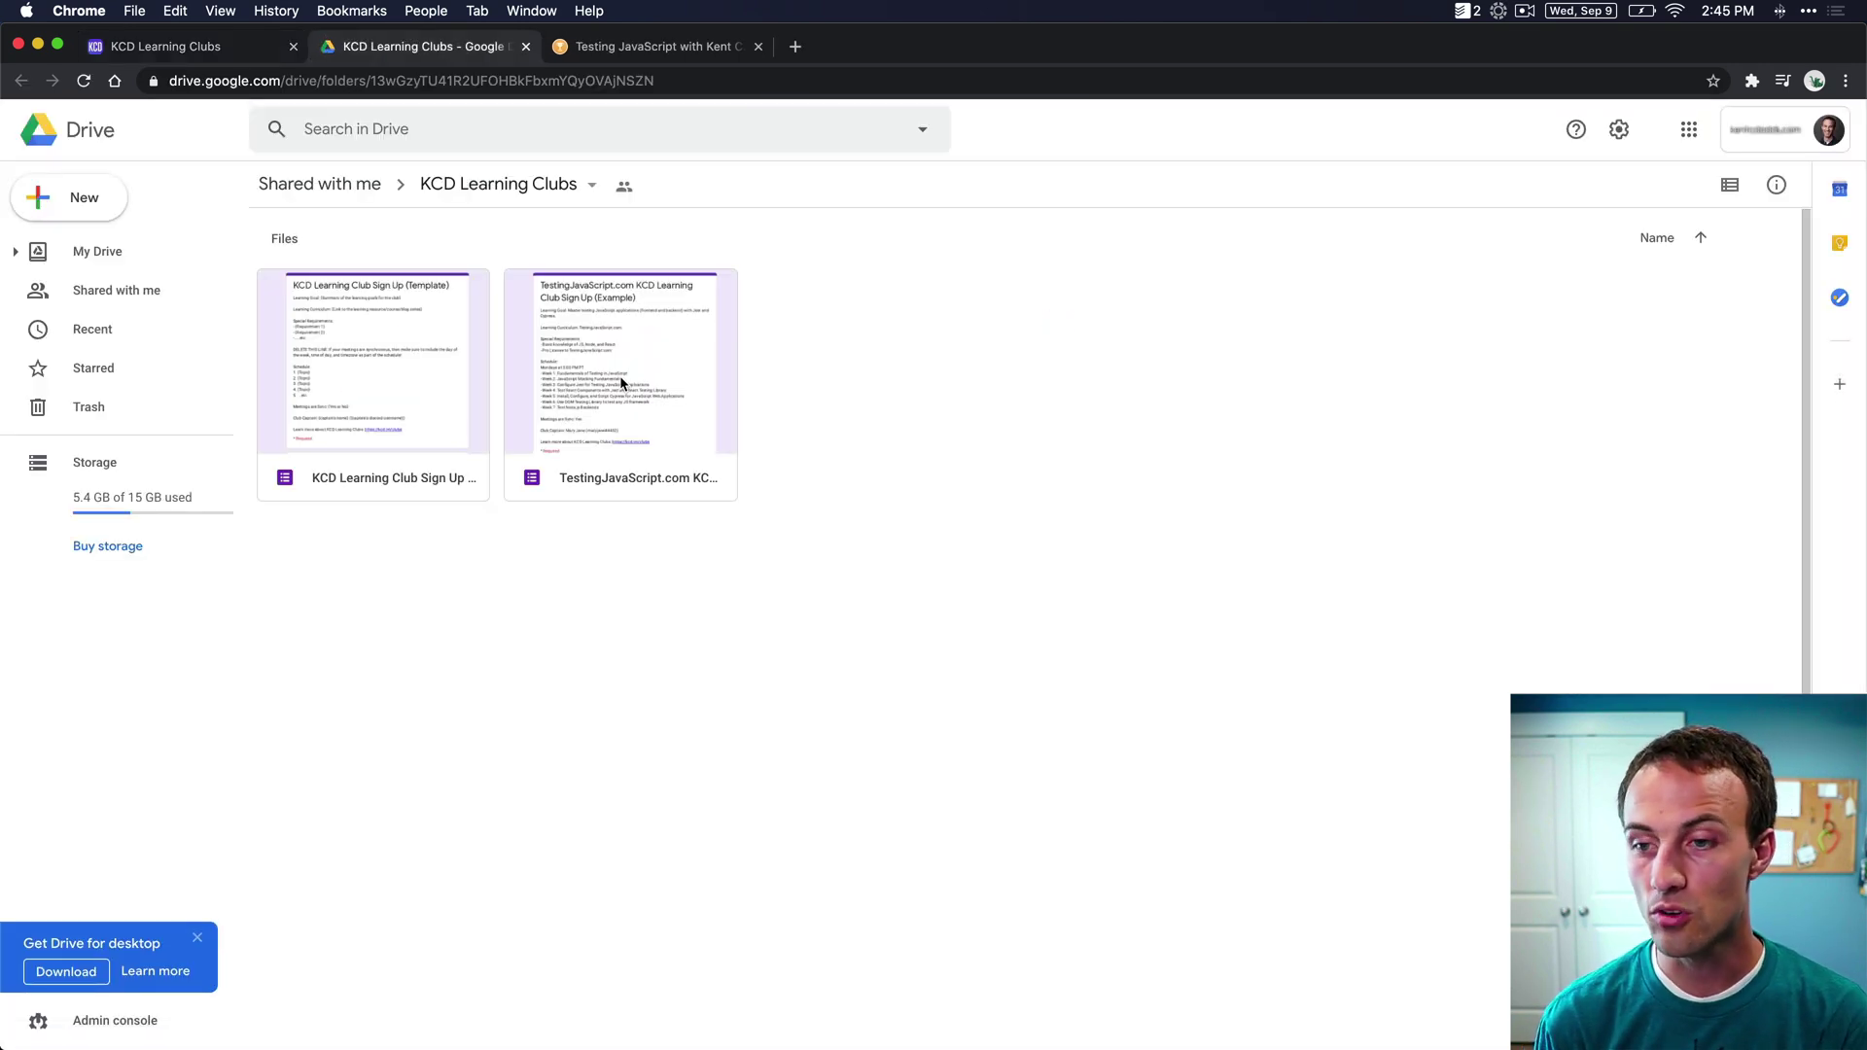
- Open the TestingJavaScript.com sign-up example and the KCD Learning Club Sign Up template and view both forms
{"action": "double_click", "coordinate": [619, 375]}
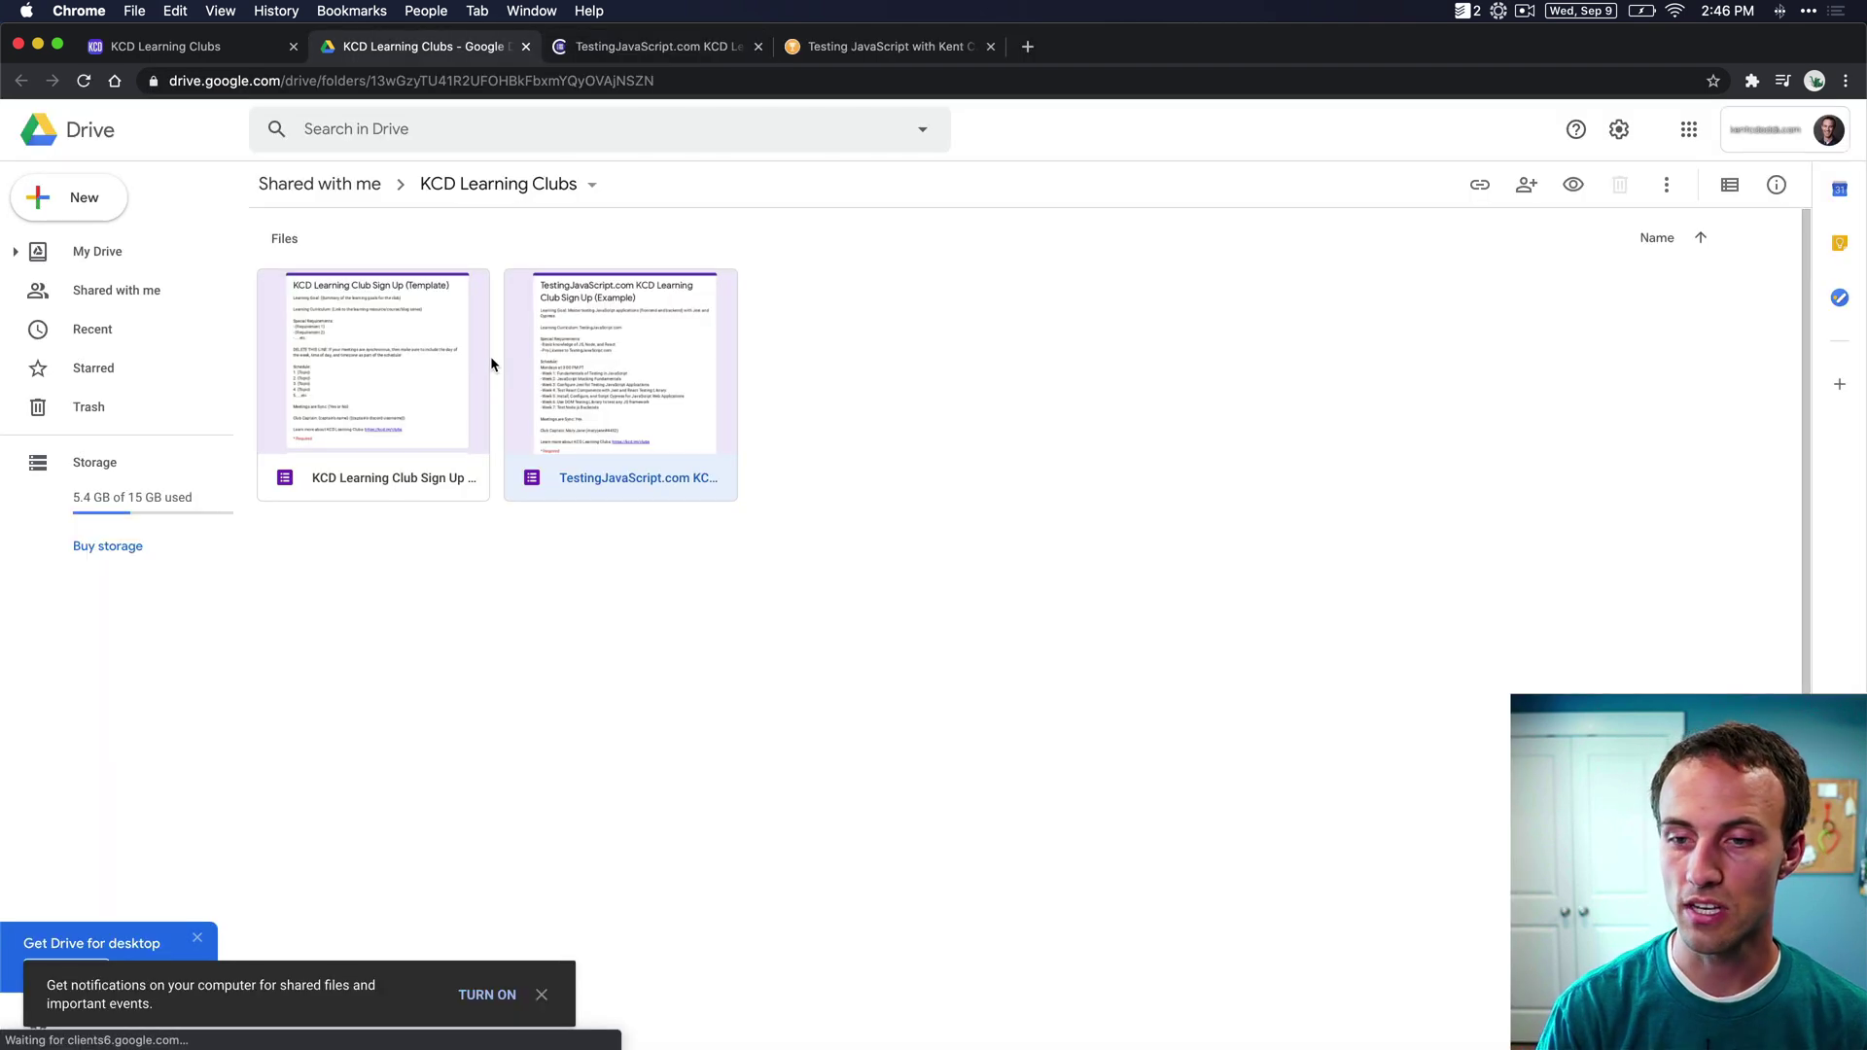
{"action": "double_click", "coordinate": [392, 335]}
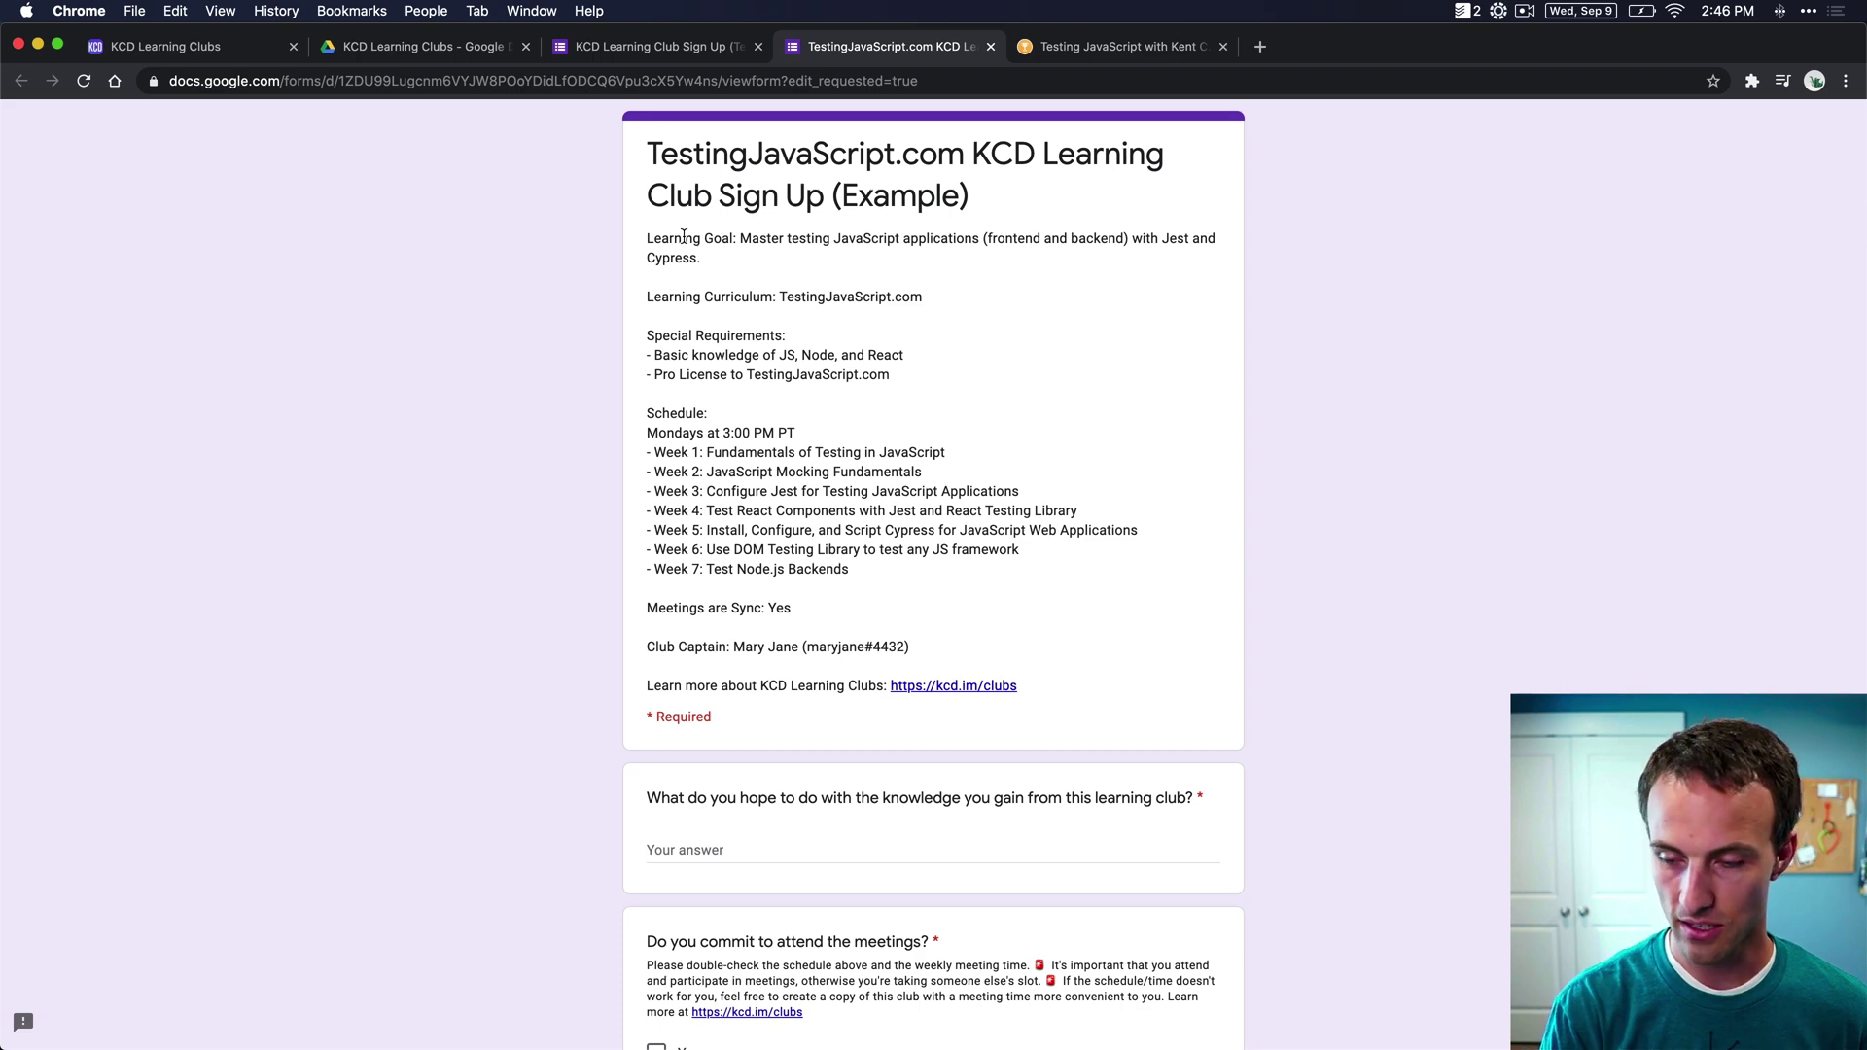
{"action": "key", "text": "ctrl+shift+Tab"}
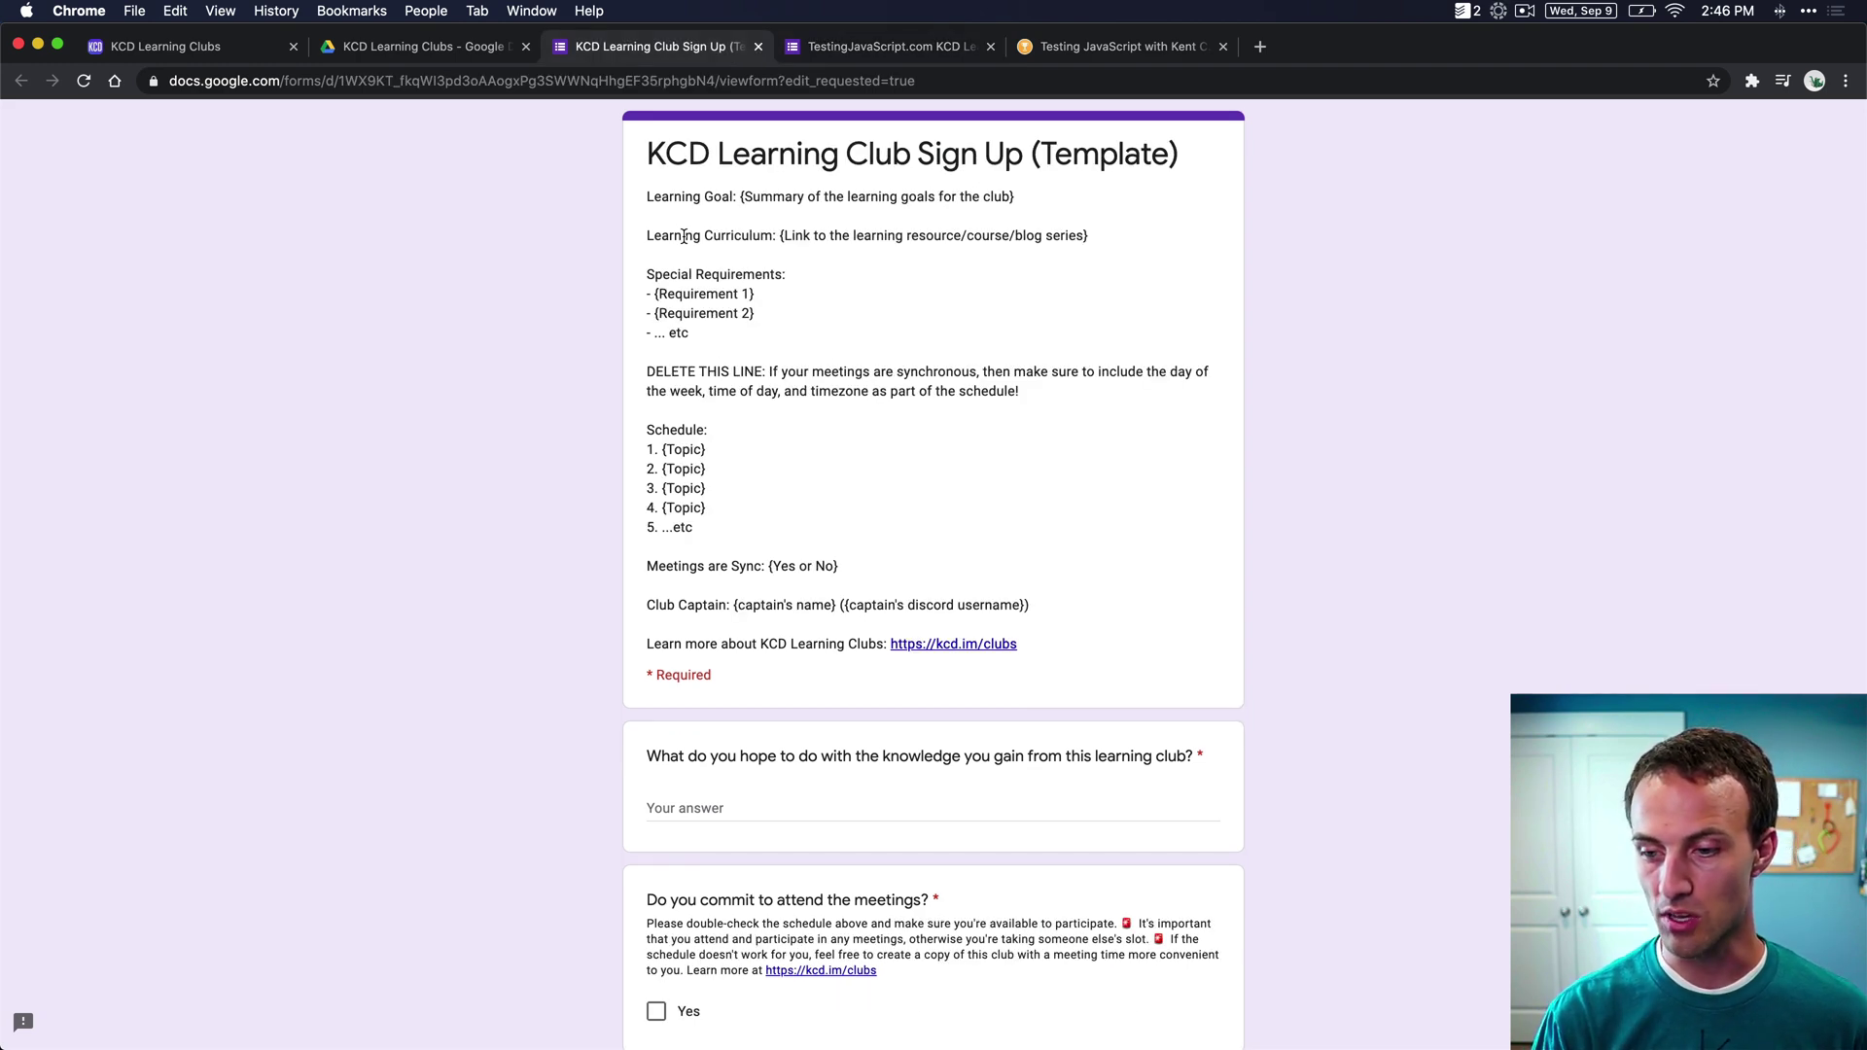
- Make a copy of the KCD Learning Club Sign Up (Template) form and show the copy's location in Drive
{"action": "key", "text": "ctrl+shift+Tab"}
{"action": "right_click", "coordinate": [405, 350]}
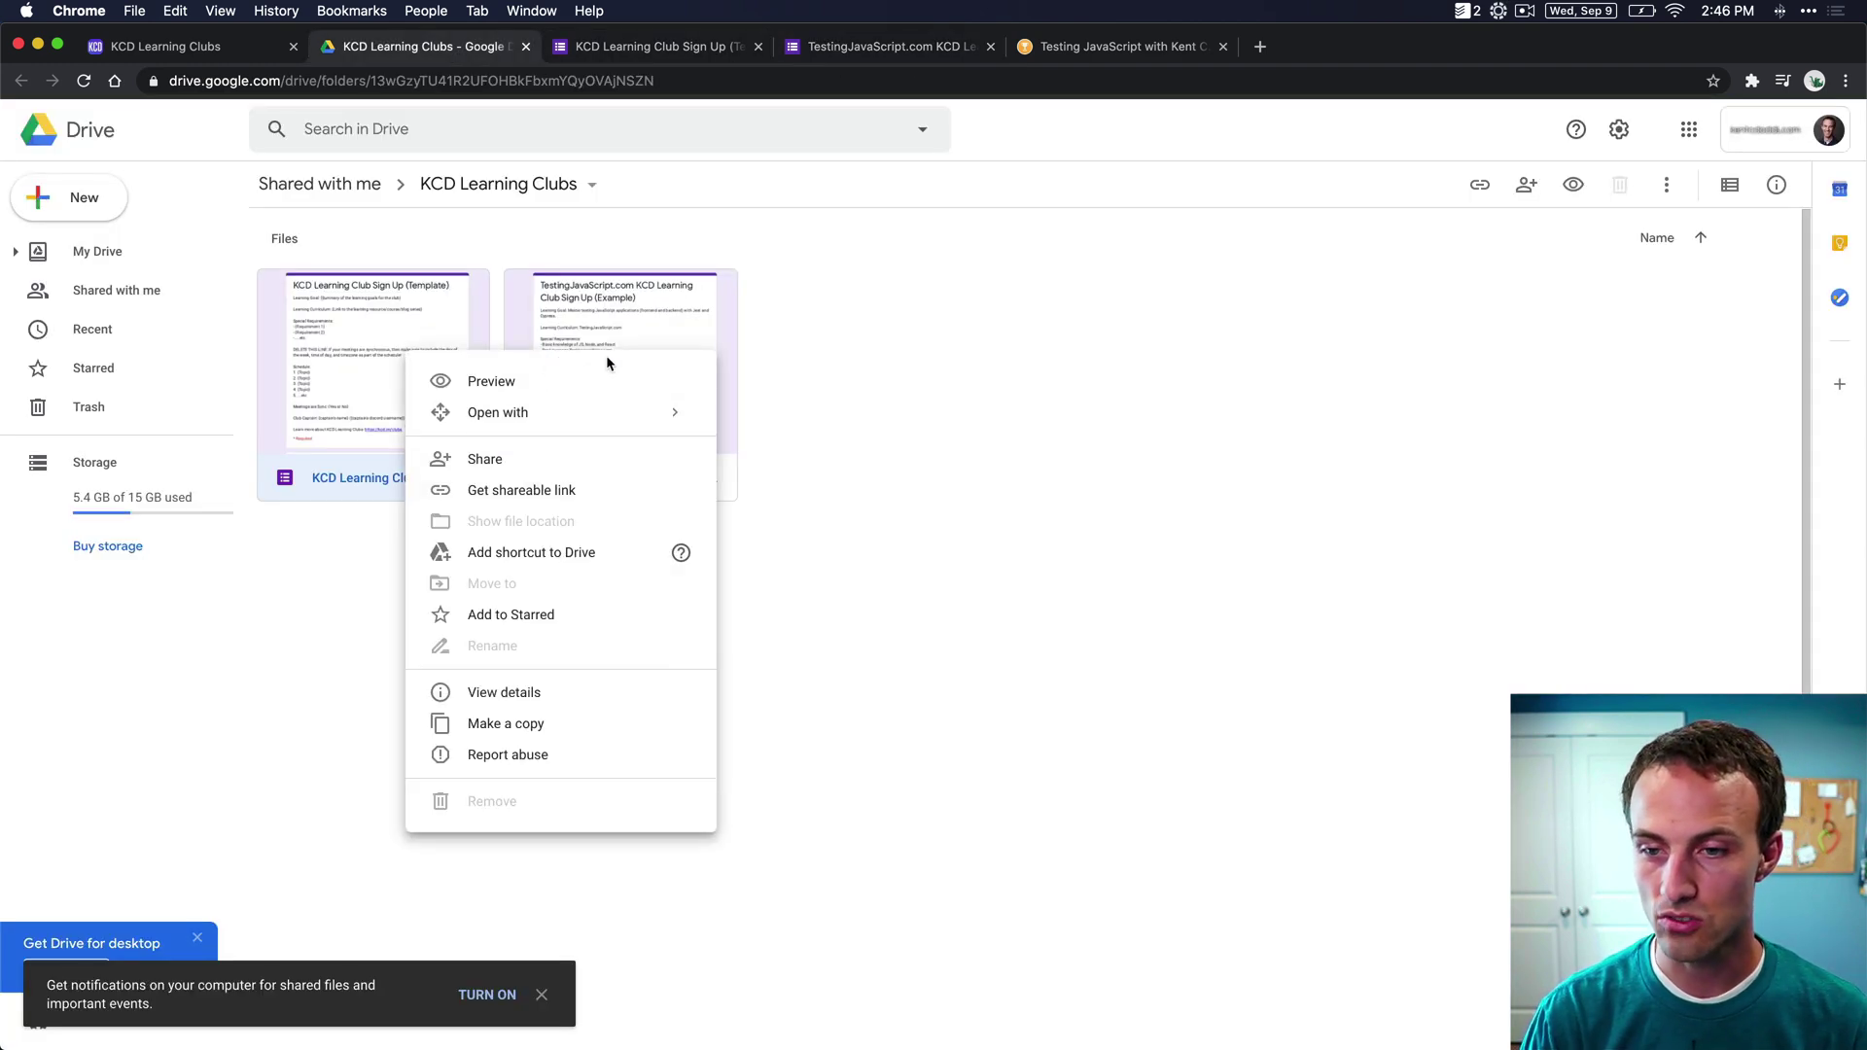
{"action": "left_click", "coordinate": [525, 726]}
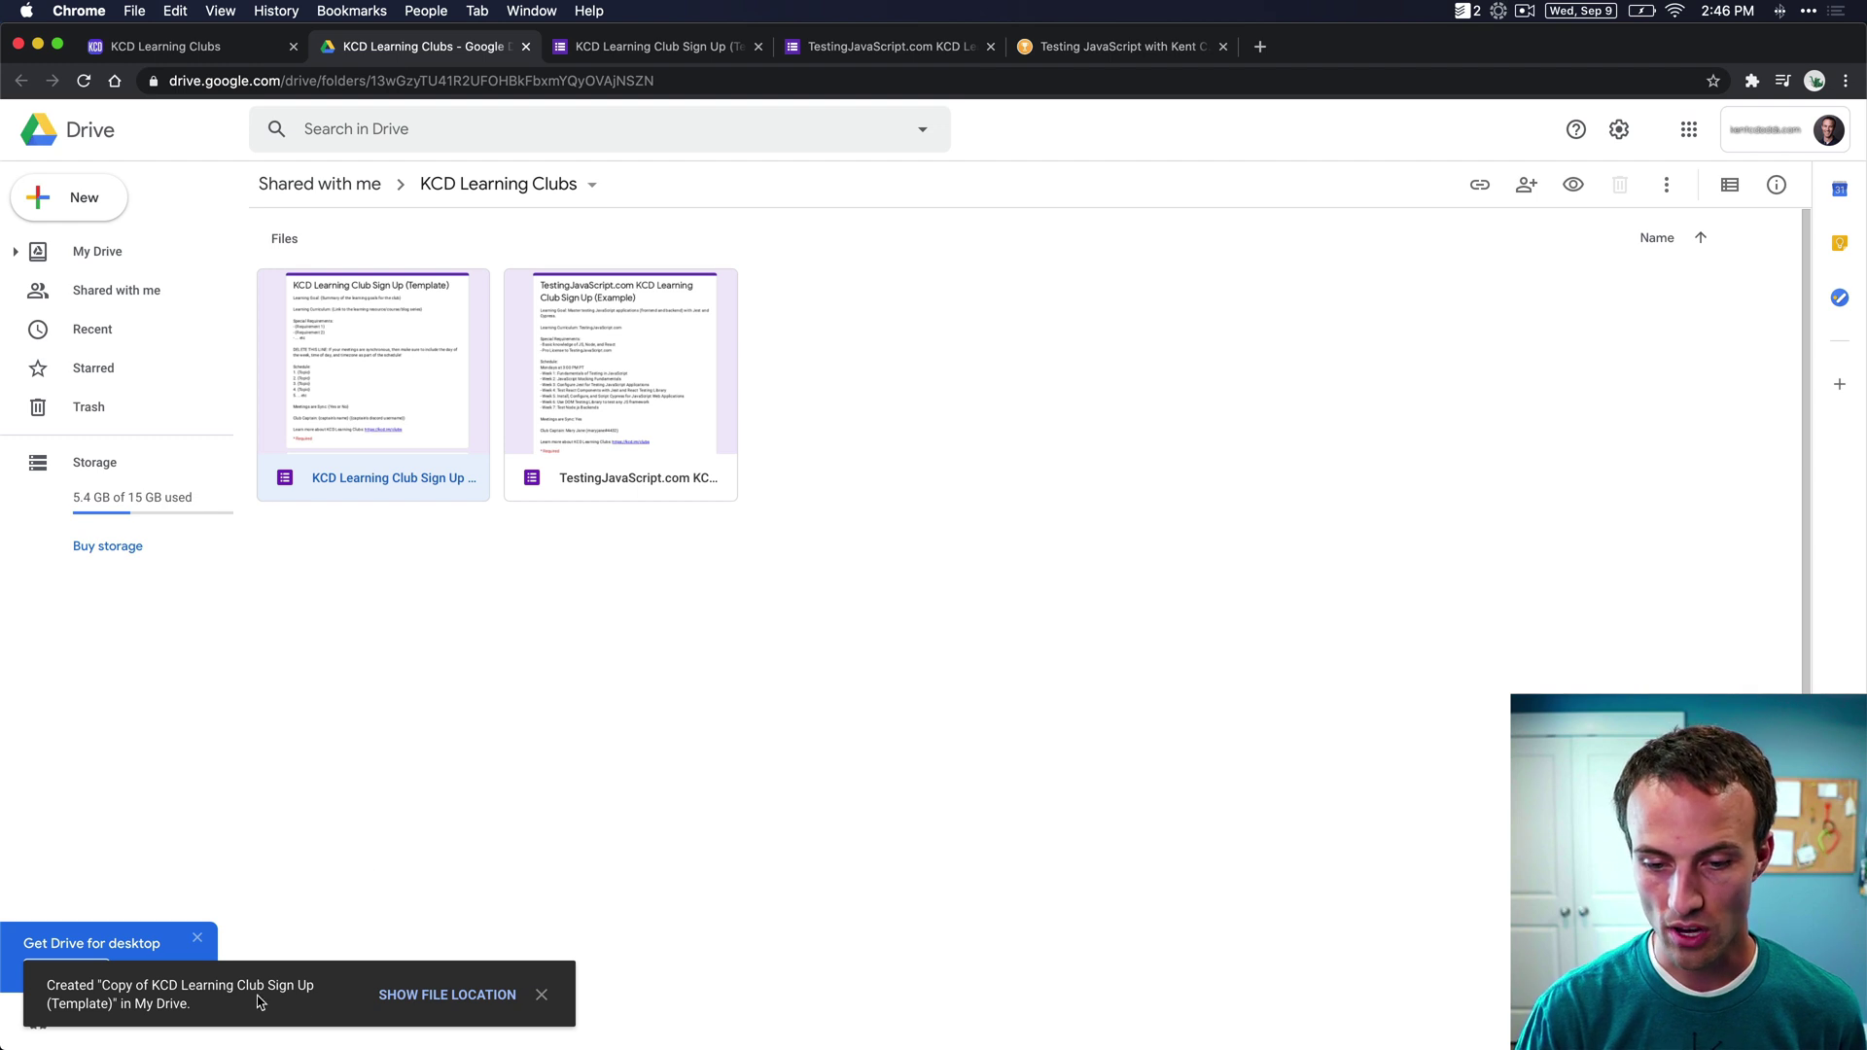
{"action": "left_click", "coordinate": [422, 991]}
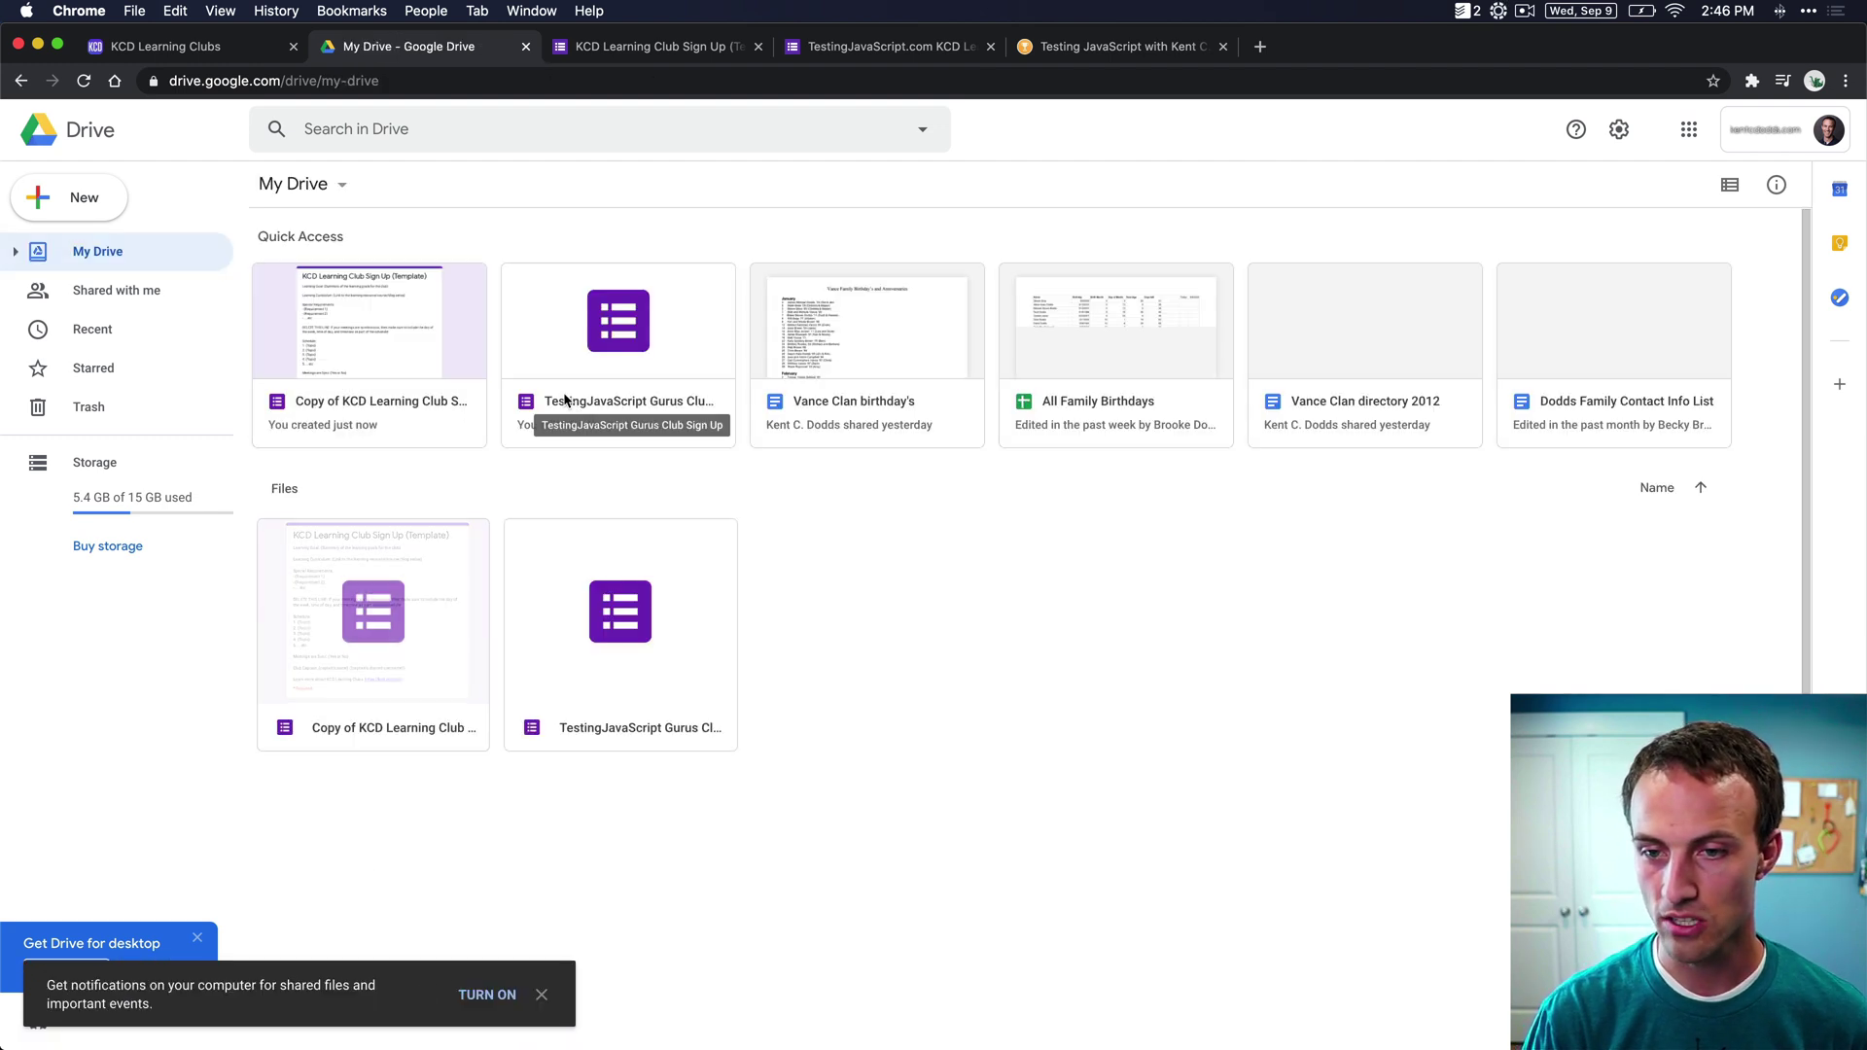
- Rename the copied sign-up form in My Drive as "Testing Gurus KCD Learning Club Sign Up"
{"action": "right_click", "coordinate": [420, 669]}
{"action": "mouse_move", "coordinate": [523, 281]}
{"action": "left_click", "coordinate": [512, 477]}
{"action": "key", "text": "Left"}
{"action": "key", "text": "alt+shift+Right"}
{"action": "key", "text": "alt+shift+Right"}
{"action": "key", "text": "End"}
{"action": "key", "text": "alt+shift+Right"}
{"action": "key", "text": "alt+shift+Right"}
{"action": "key", "text": "shift+Right"}
{"action": "key", "text": "BackSpace"}
{"action": "type", "text": "Testing Gurus"}
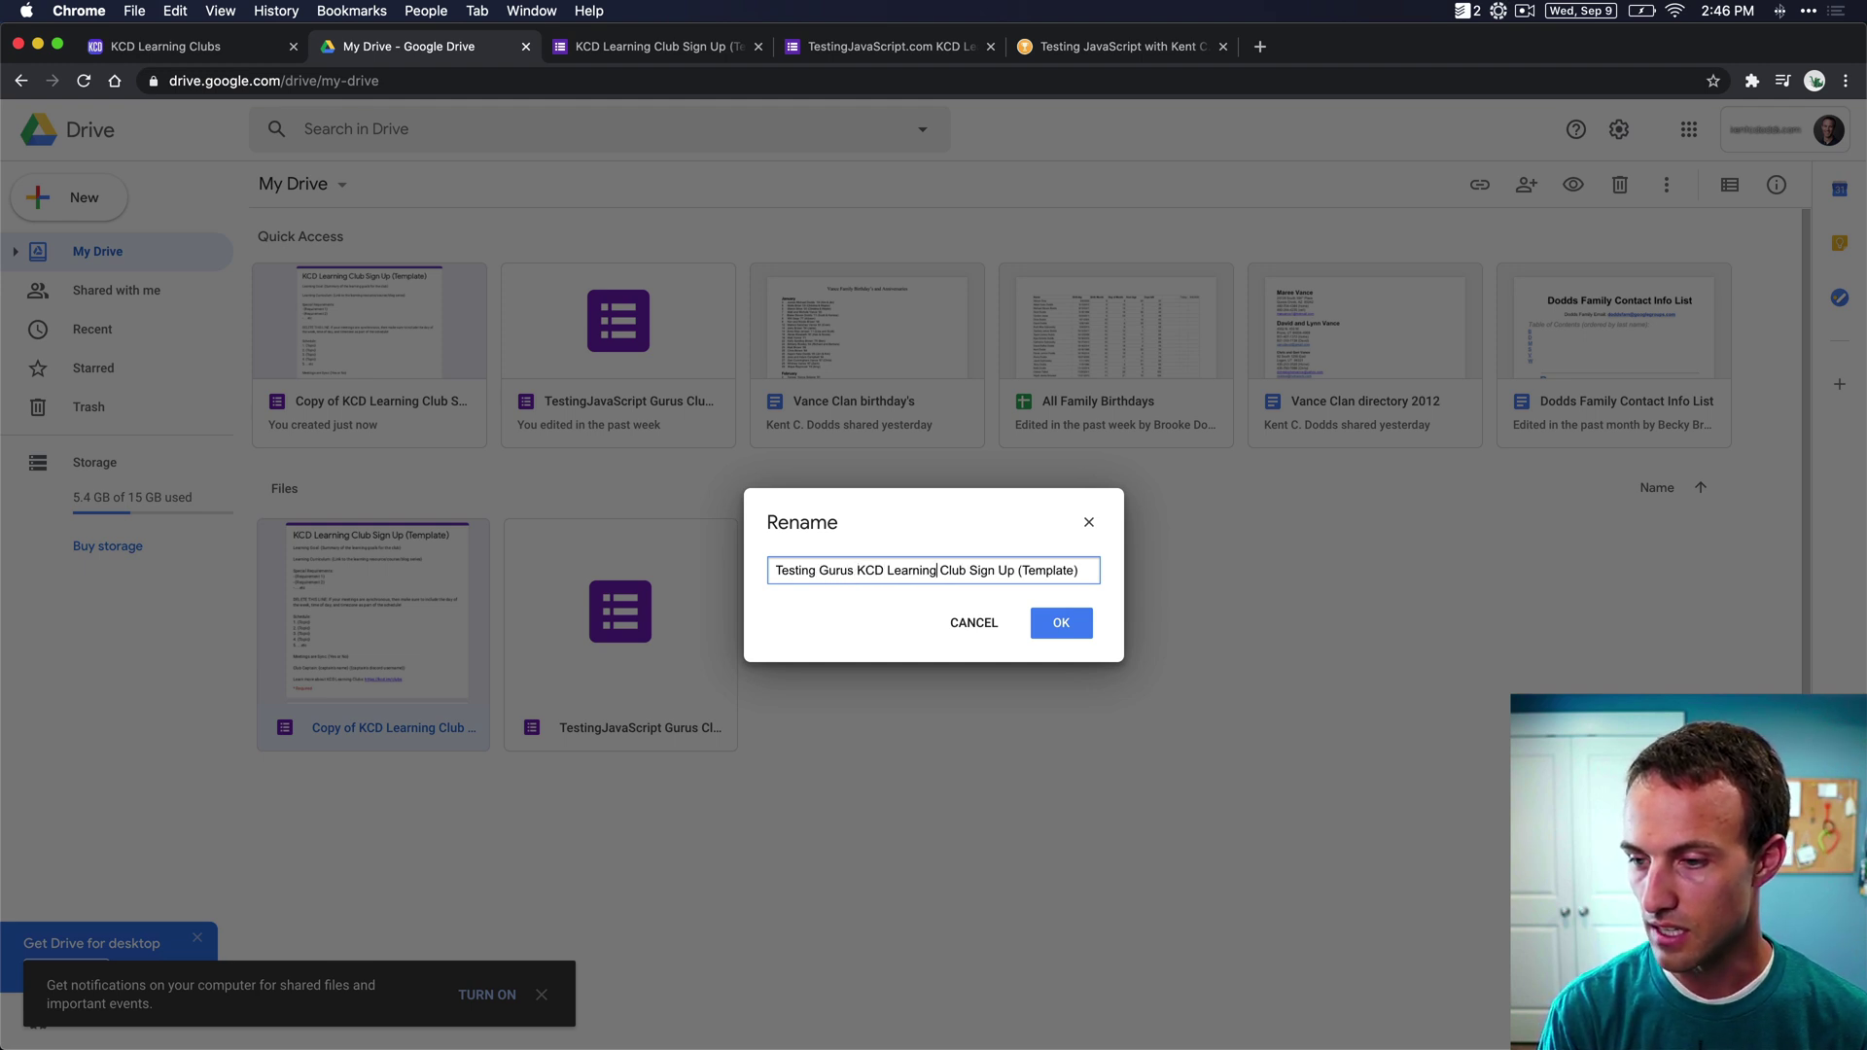
{"action": "key", "text": "shift+End"}
{"action": "key", "text": "BackSpace"}
{"action": "left_click", "coordinate": [1063, 628]}
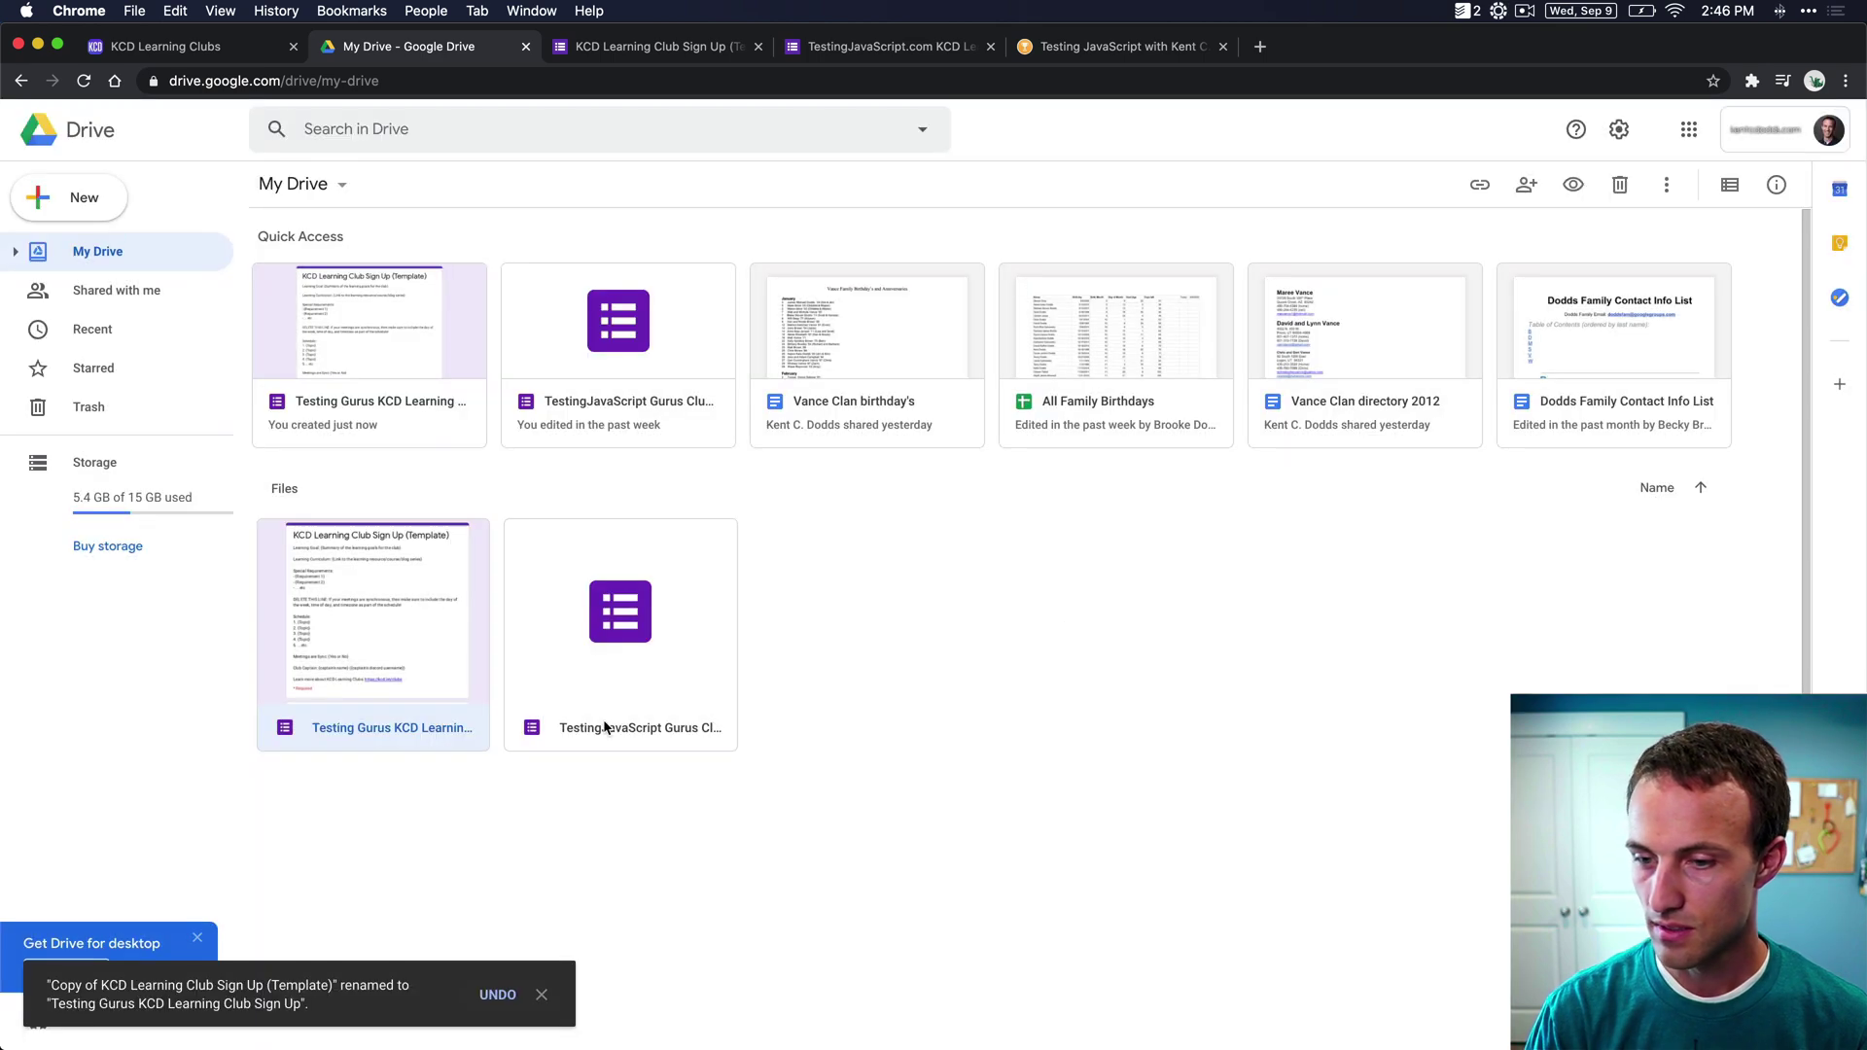
- Open the renamed form and replace its template title with the file name "Testing Gurus KCD Learning Club Sign Up"
{"action": "double_click", "coordinate": [413, 607]}
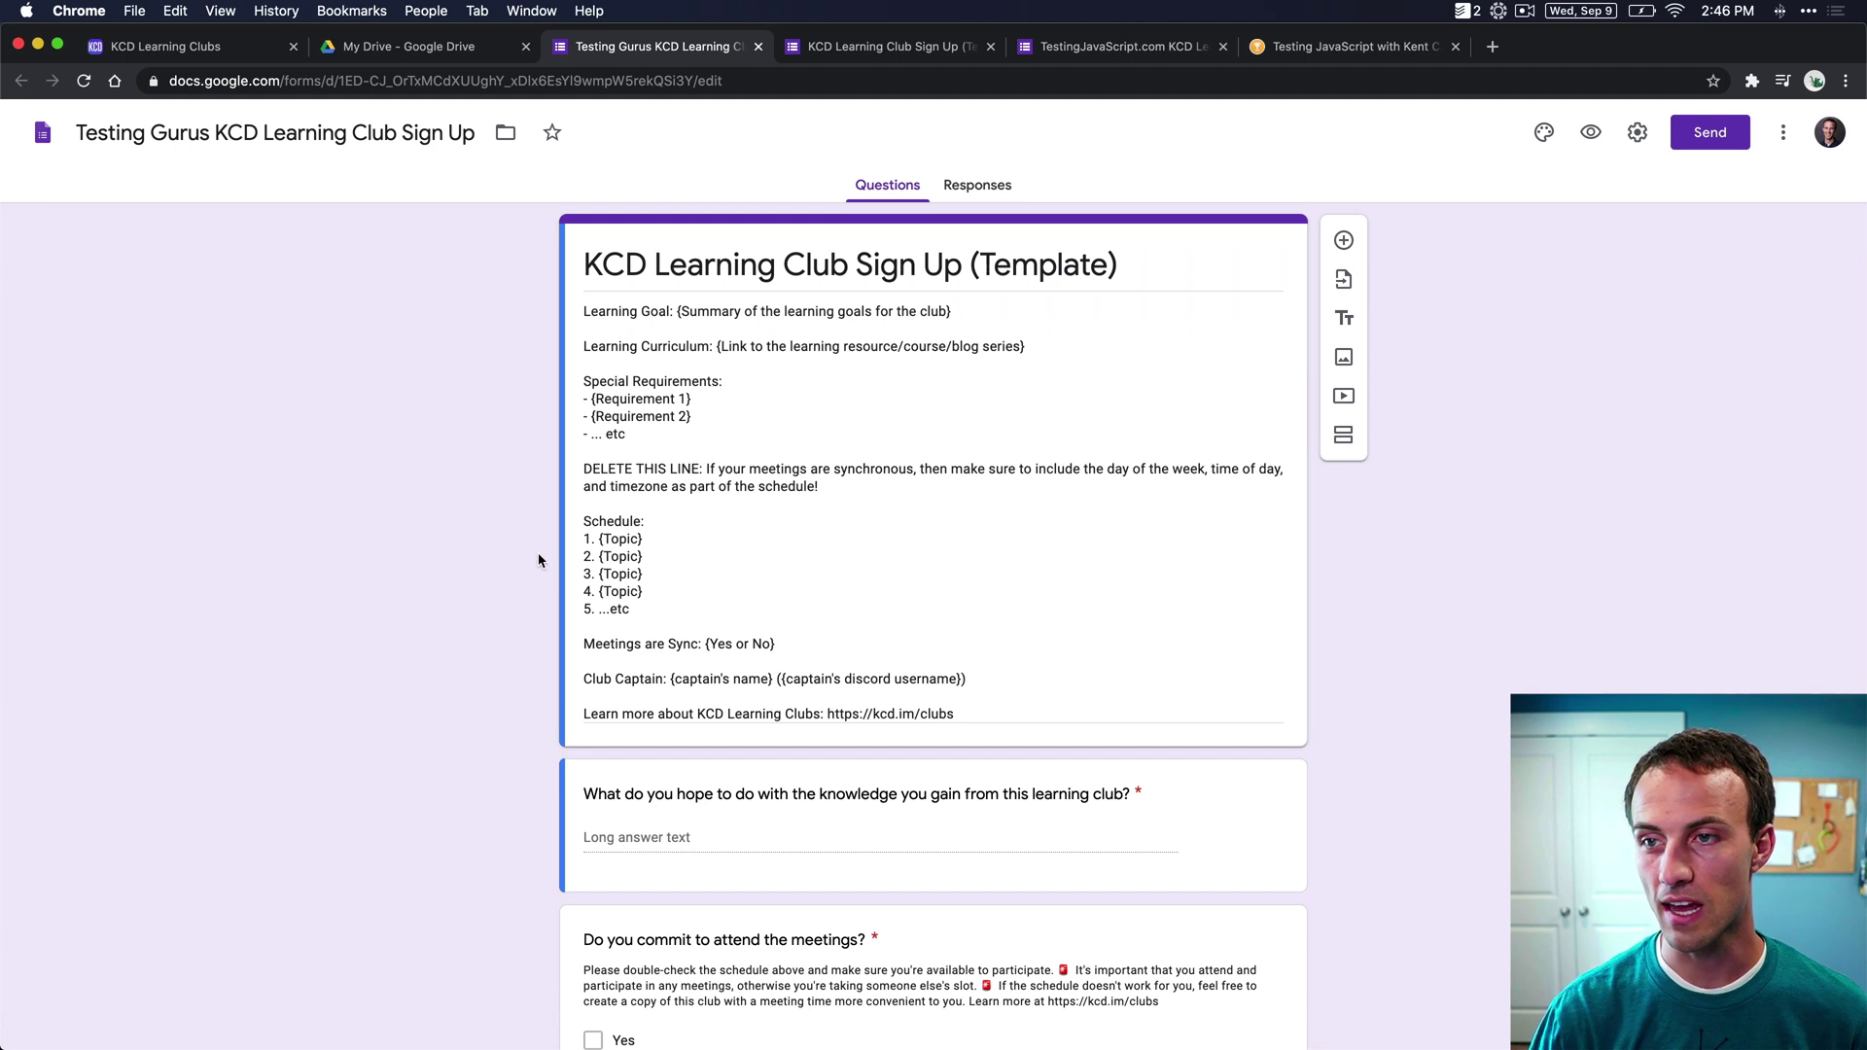
{"action": "triple_click", "coordinate": [637, 312]}
{"action": "left_click", "coordinate": [678, 312]}
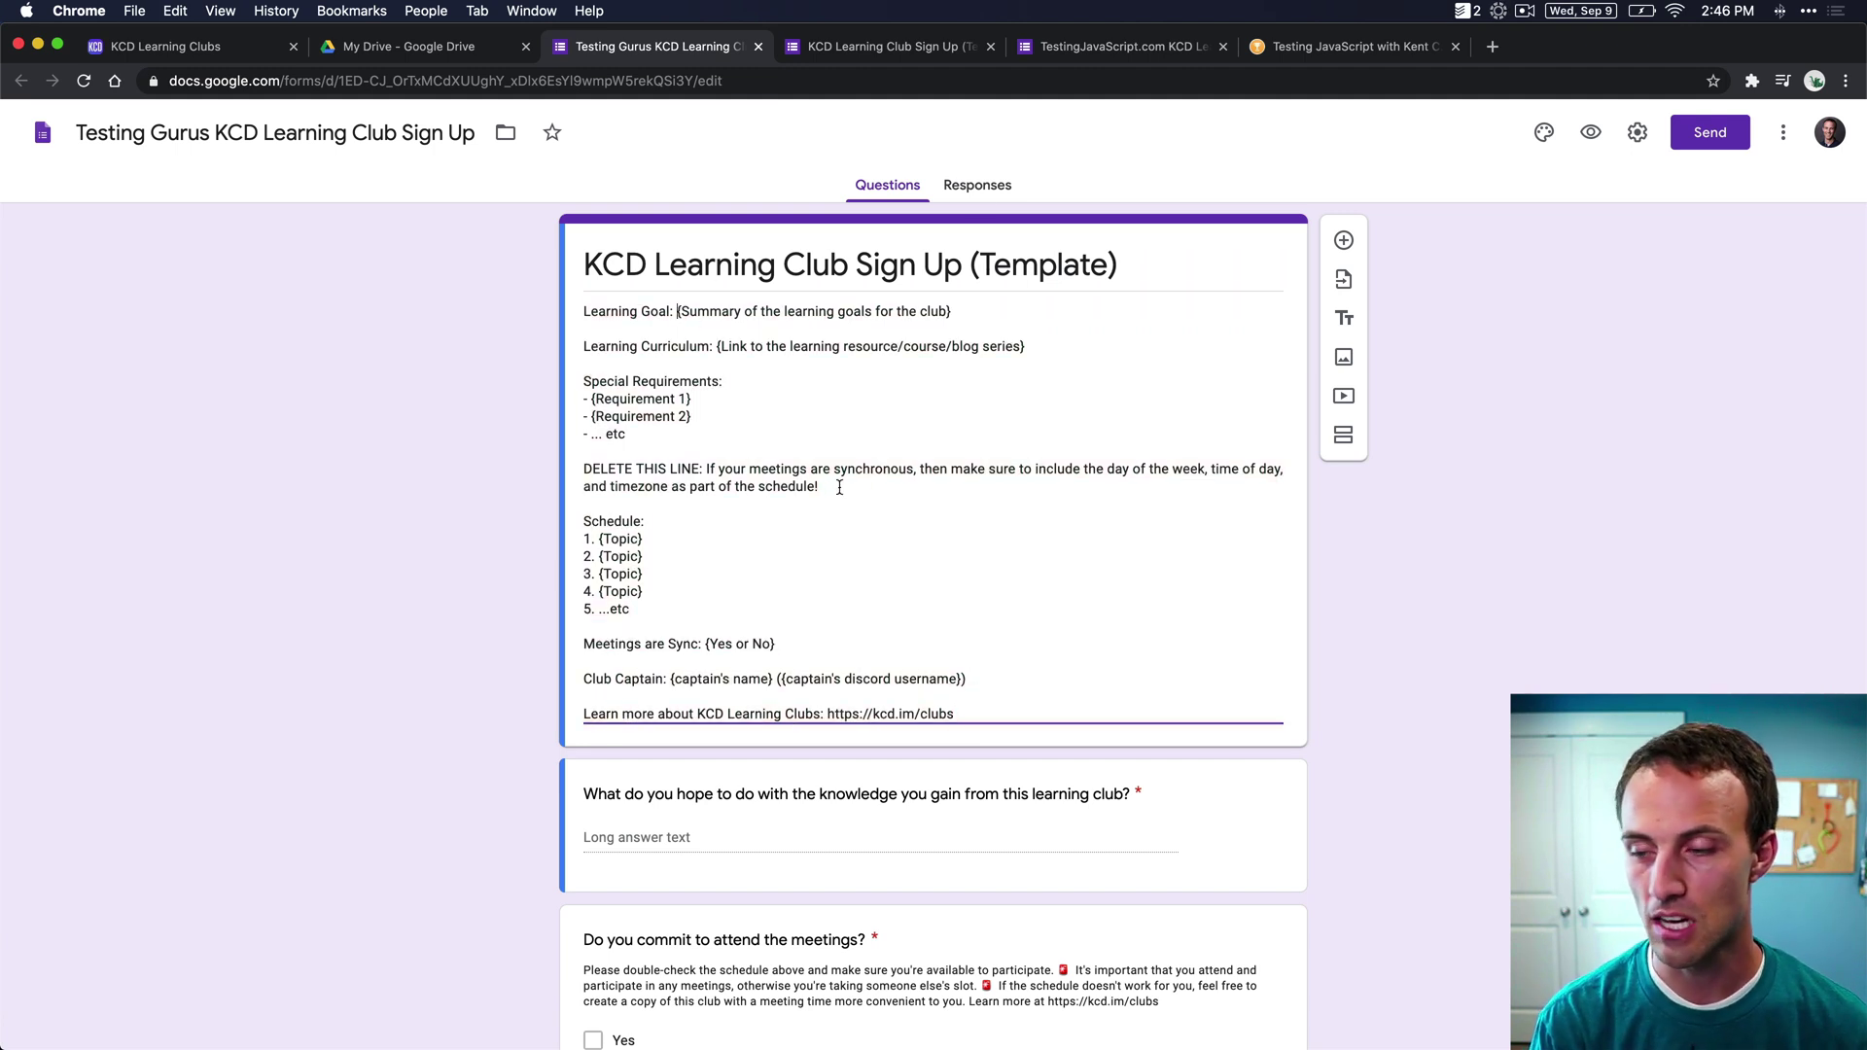
{"action": "triple_click", "coordinate": [977, 274]}
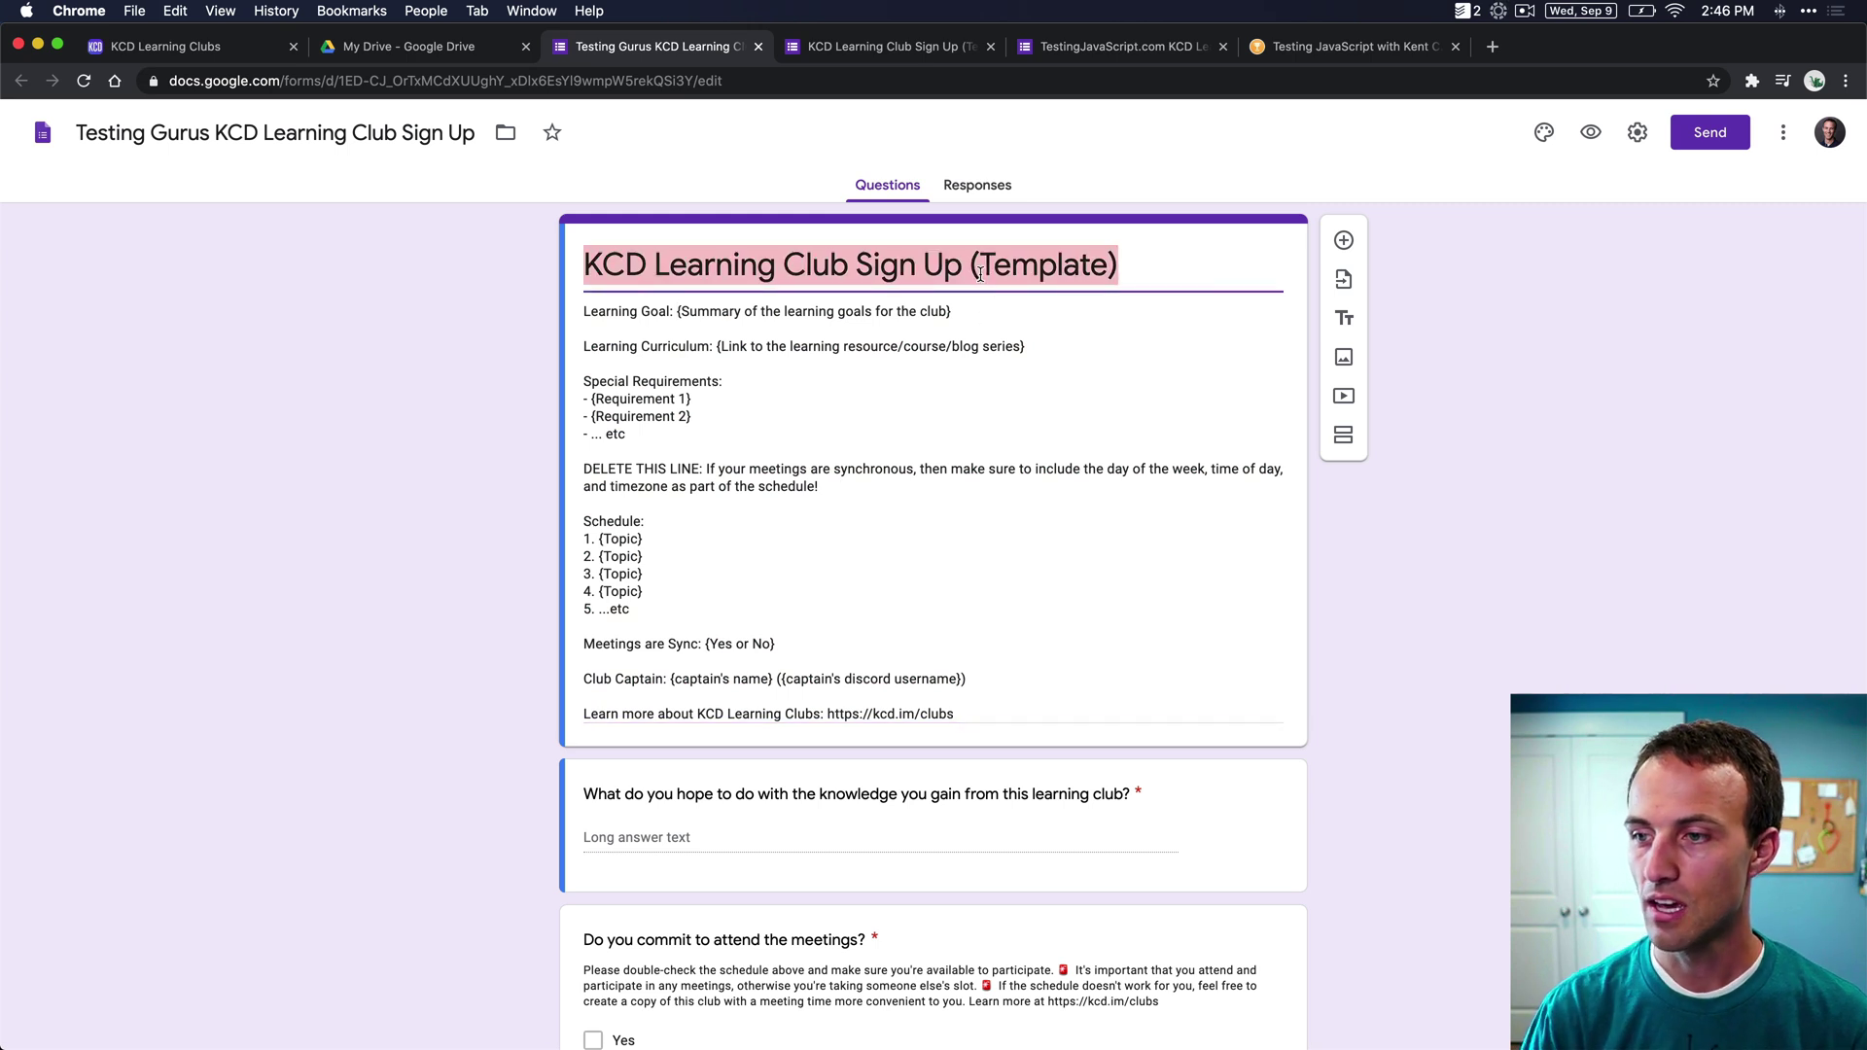
{"action": "left_click", "coordinate": [318, 126]}
{"action": "key", "text": "super+a"}
{"action": "key", "text": "super+c"}
{"action": "triple_click", "coordinate": [797, 262]}
{"action": "key", "text": "super+v"}
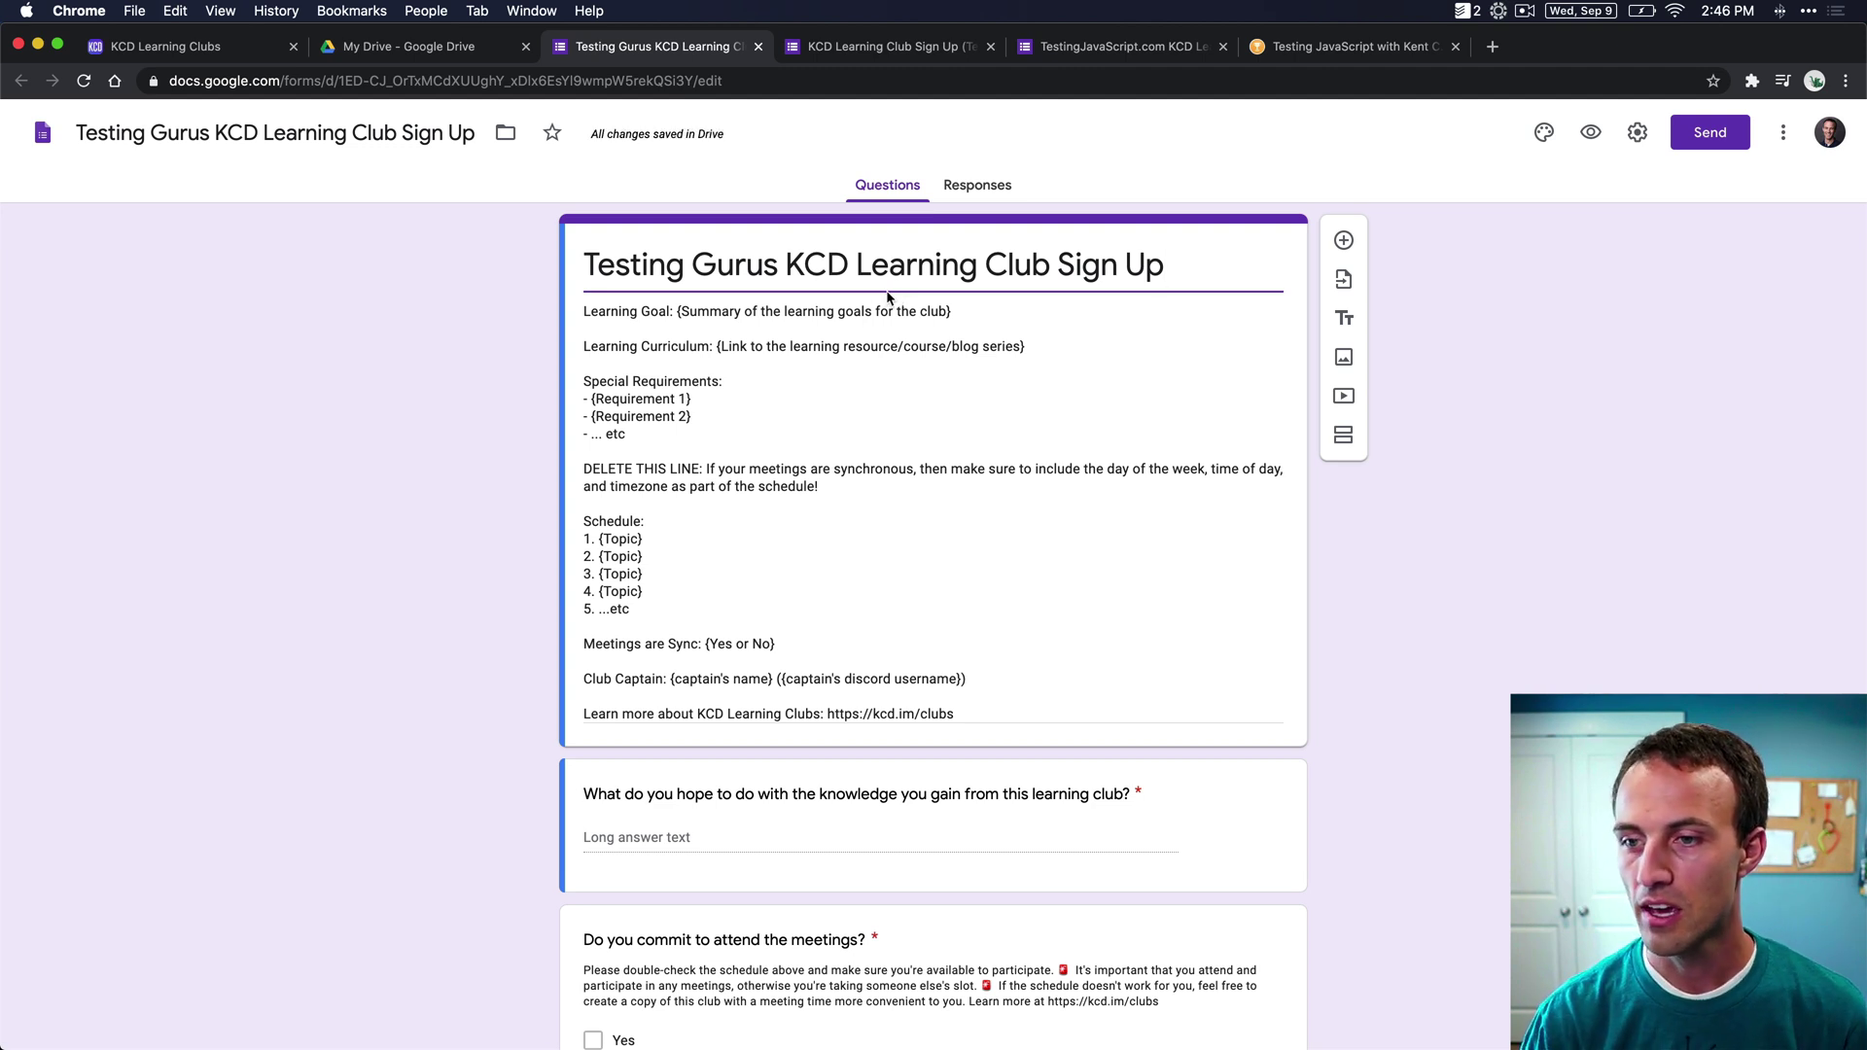
- Replace the Learning Goal placeholder in the form description with "To become total masters of Testing JavaScript code."
{"action": "left_click", "coordinate": [723, 303]}
{"action": "key", "text": "super+a"}
{"action": "left_click", "coordinate": [681, 309]}
{"action": "left_click", "coordinate": [951, 311], "text": "shift"}
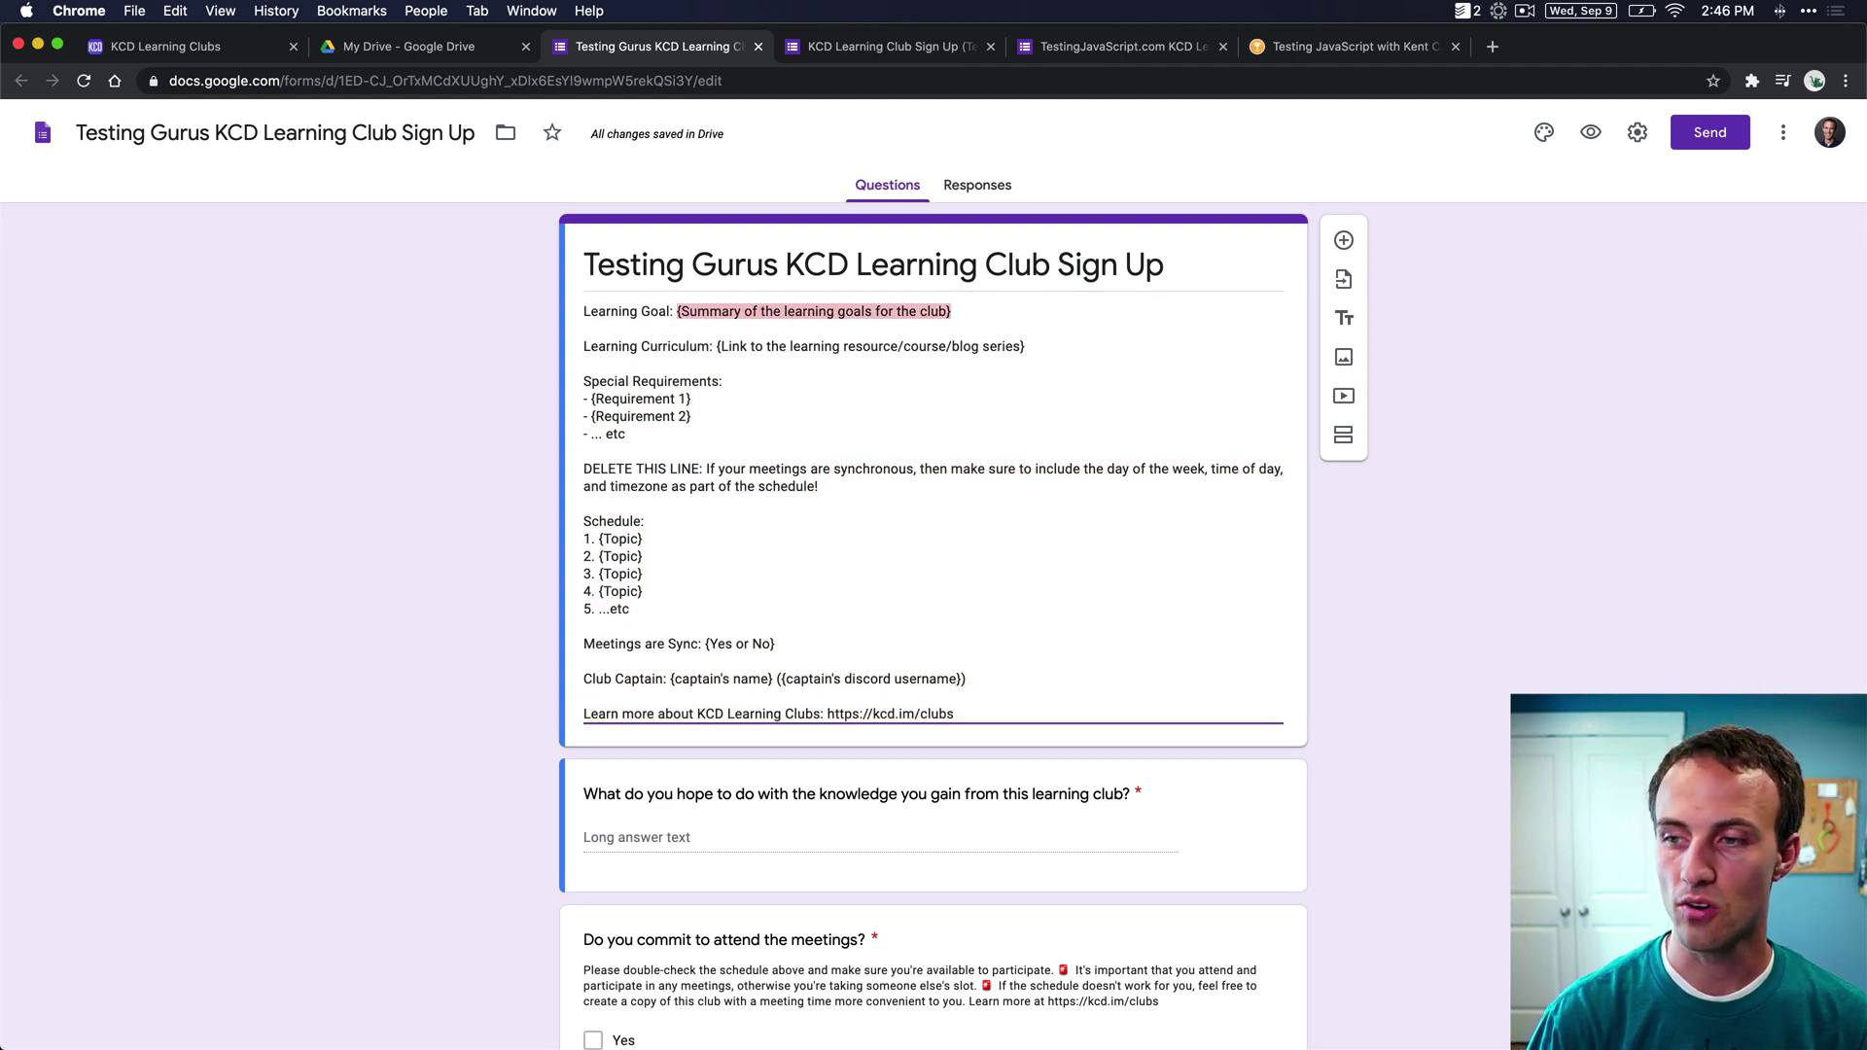
{"action": "type", "text": "To becom"}
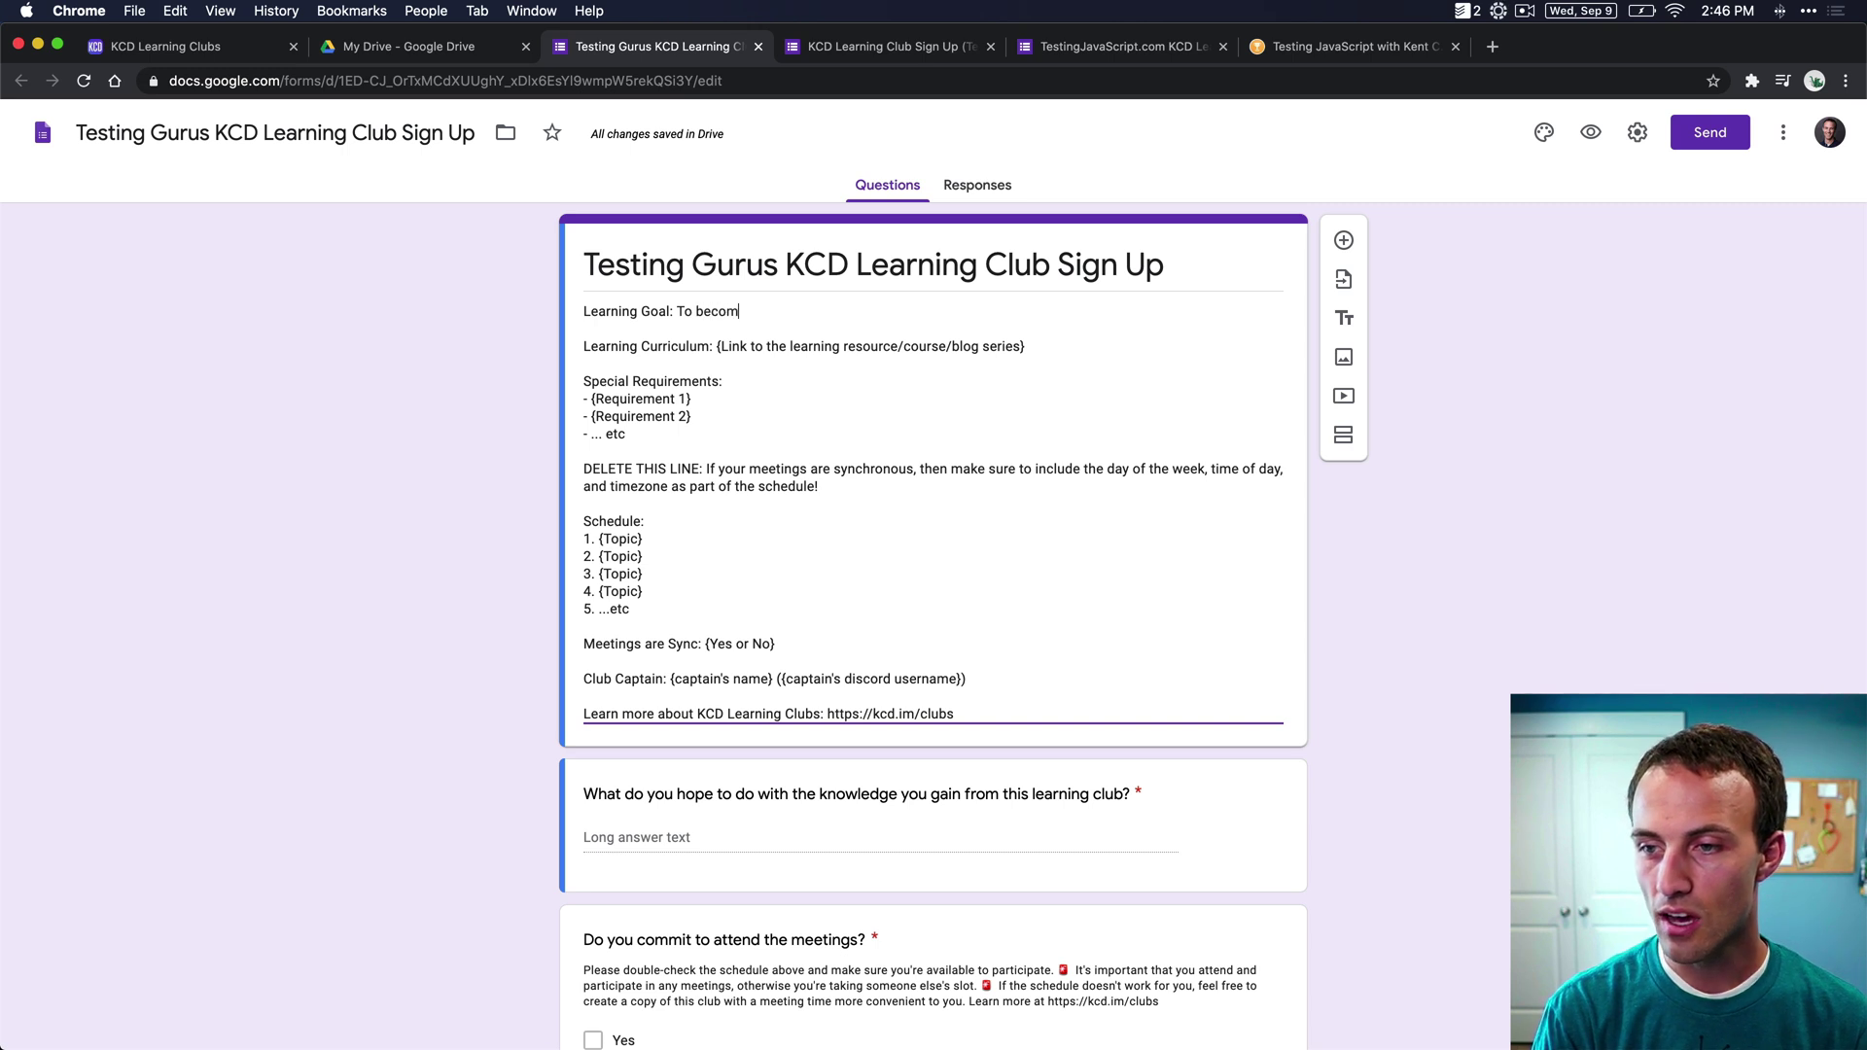
{"action": "type", "text": "e total masters of"}
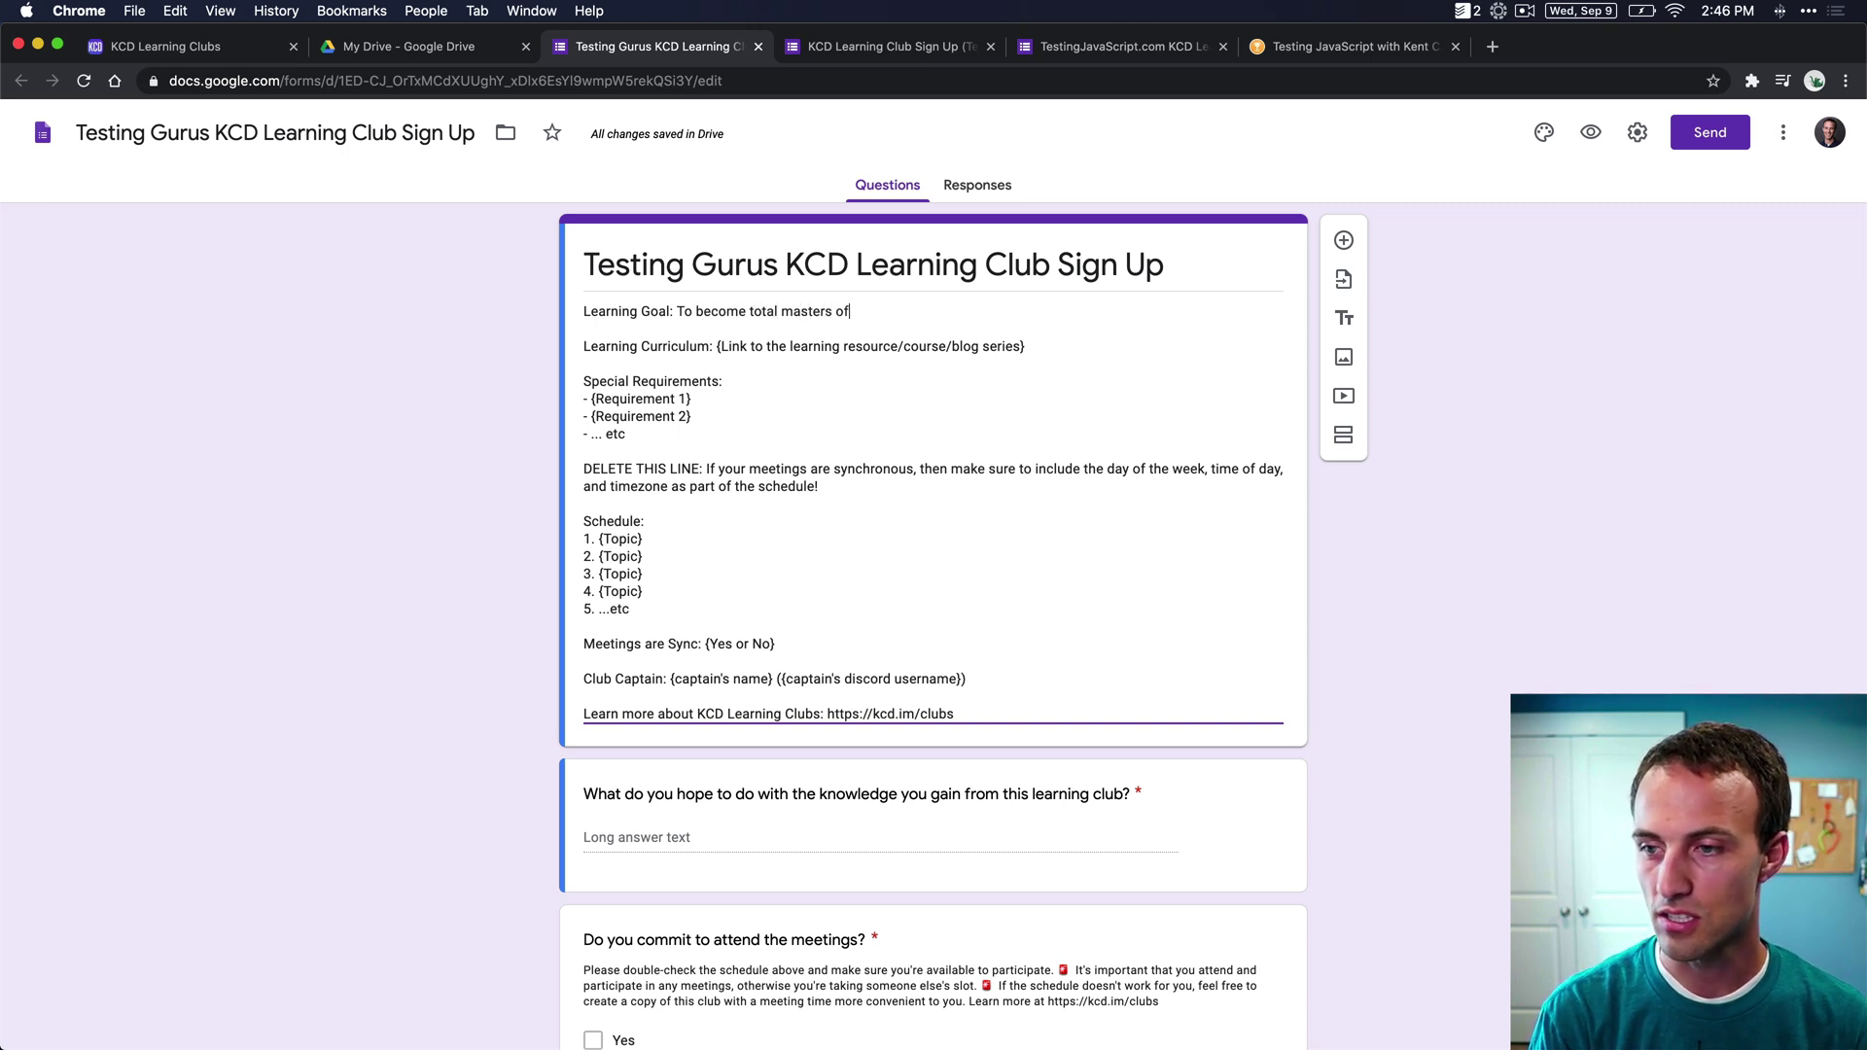
{"action": "type", "text": " Testing JavaSc"}
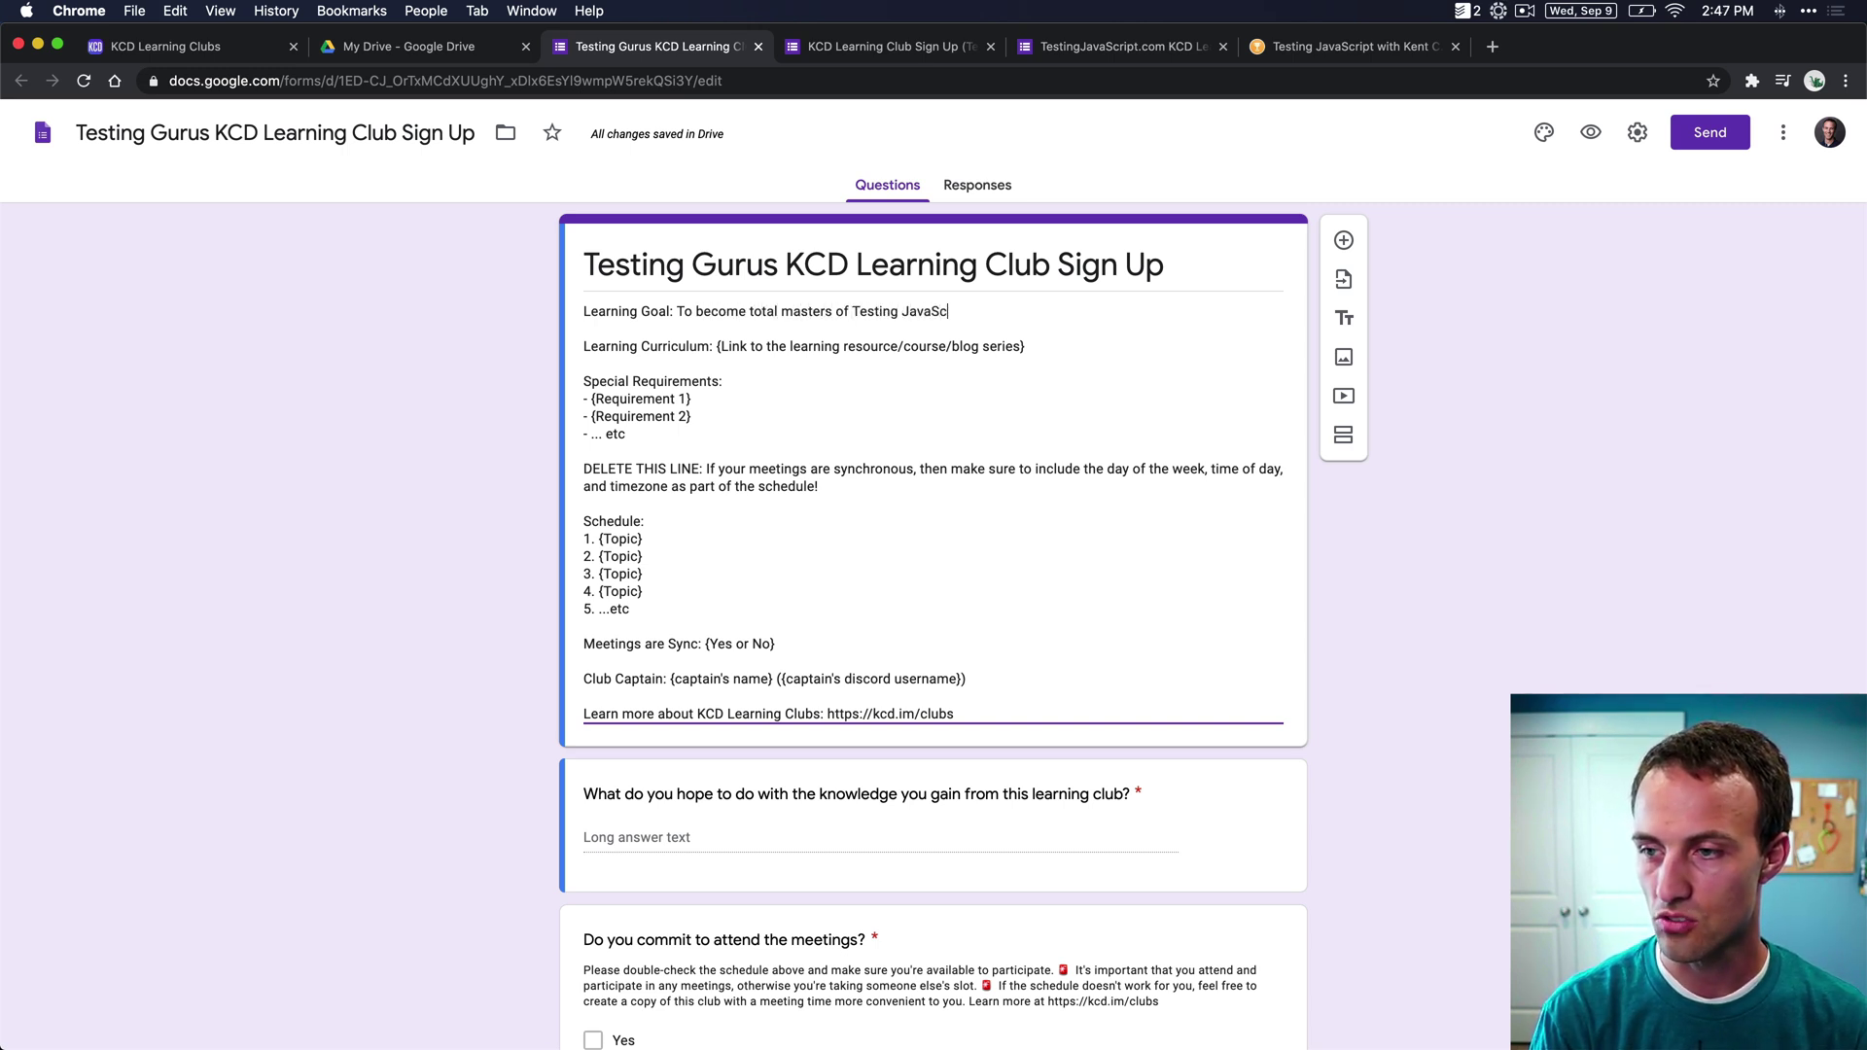
{"action": "type", "text": "ript code."}
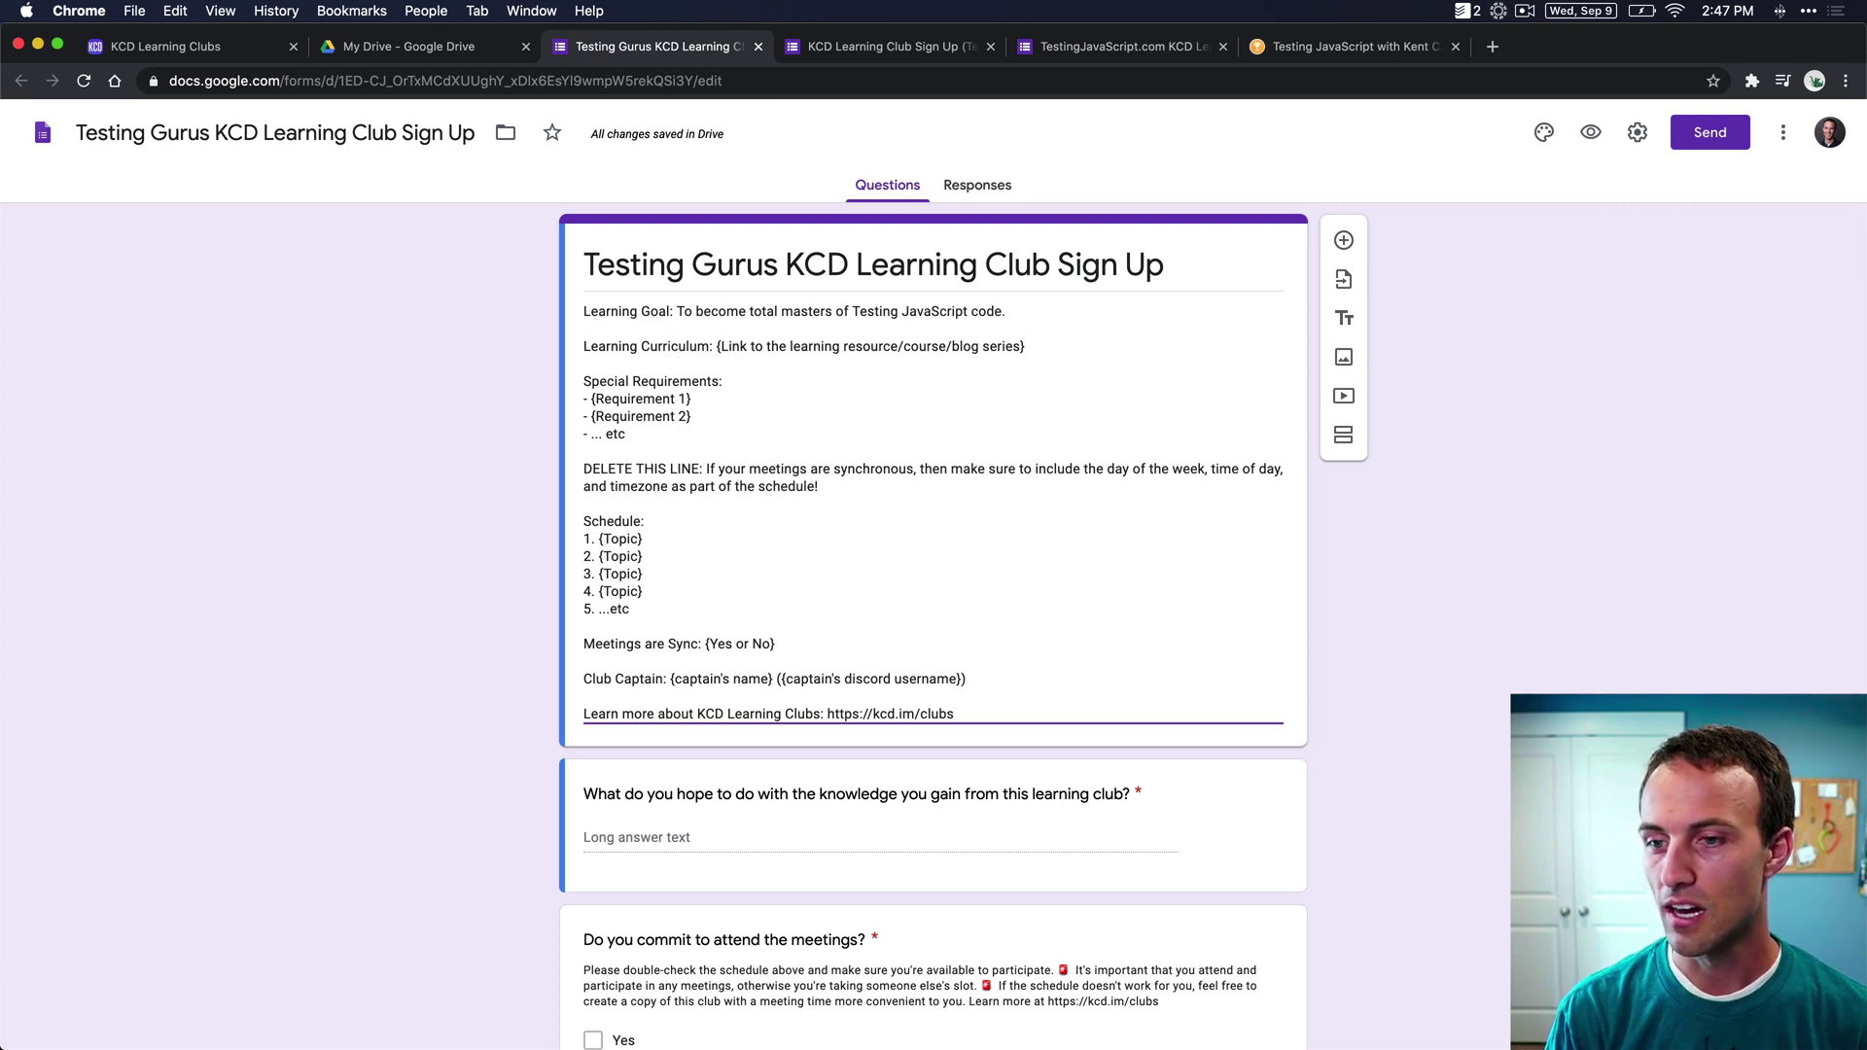
- Replace the Learning Curriculum placeholder with "TestingJavaScript.com"
{"action": "left_click_drag", "start_coordinate": [717, 346], "coordinate": [1025, 347]}
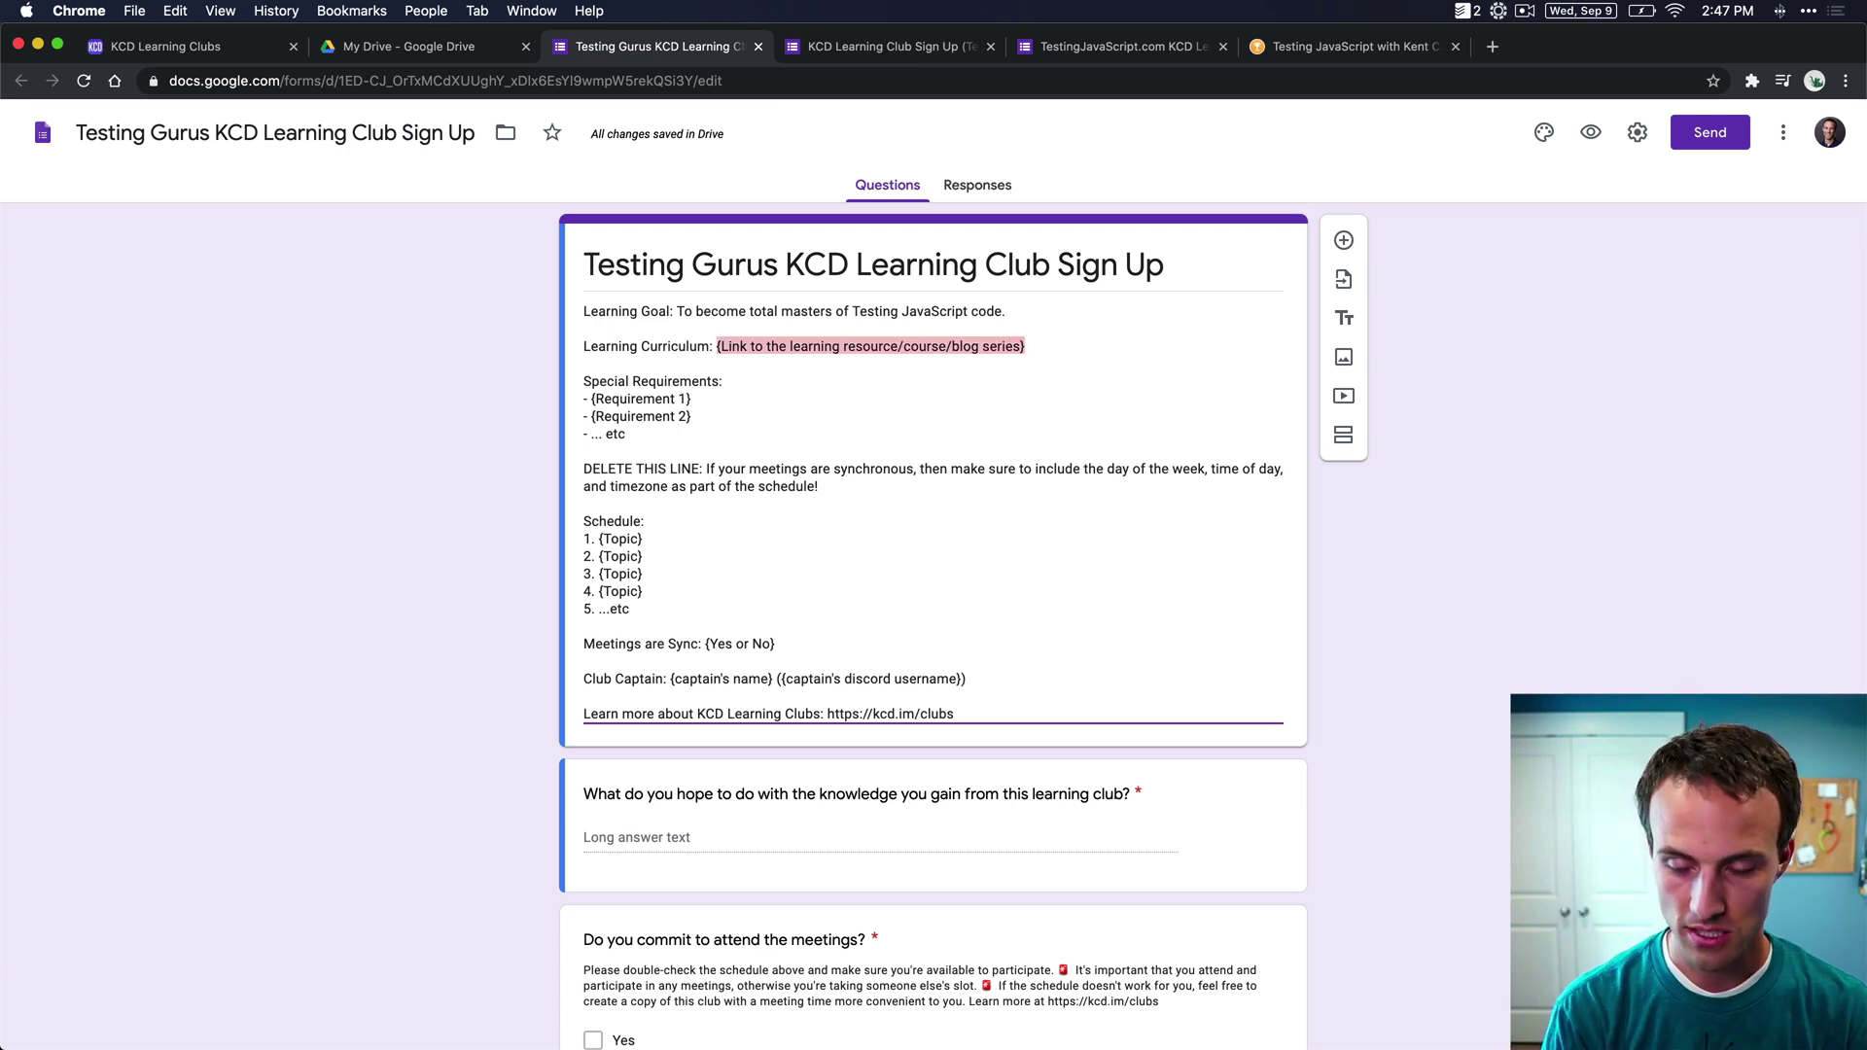
{"action": "type", "text": "TestingJavaScr"}
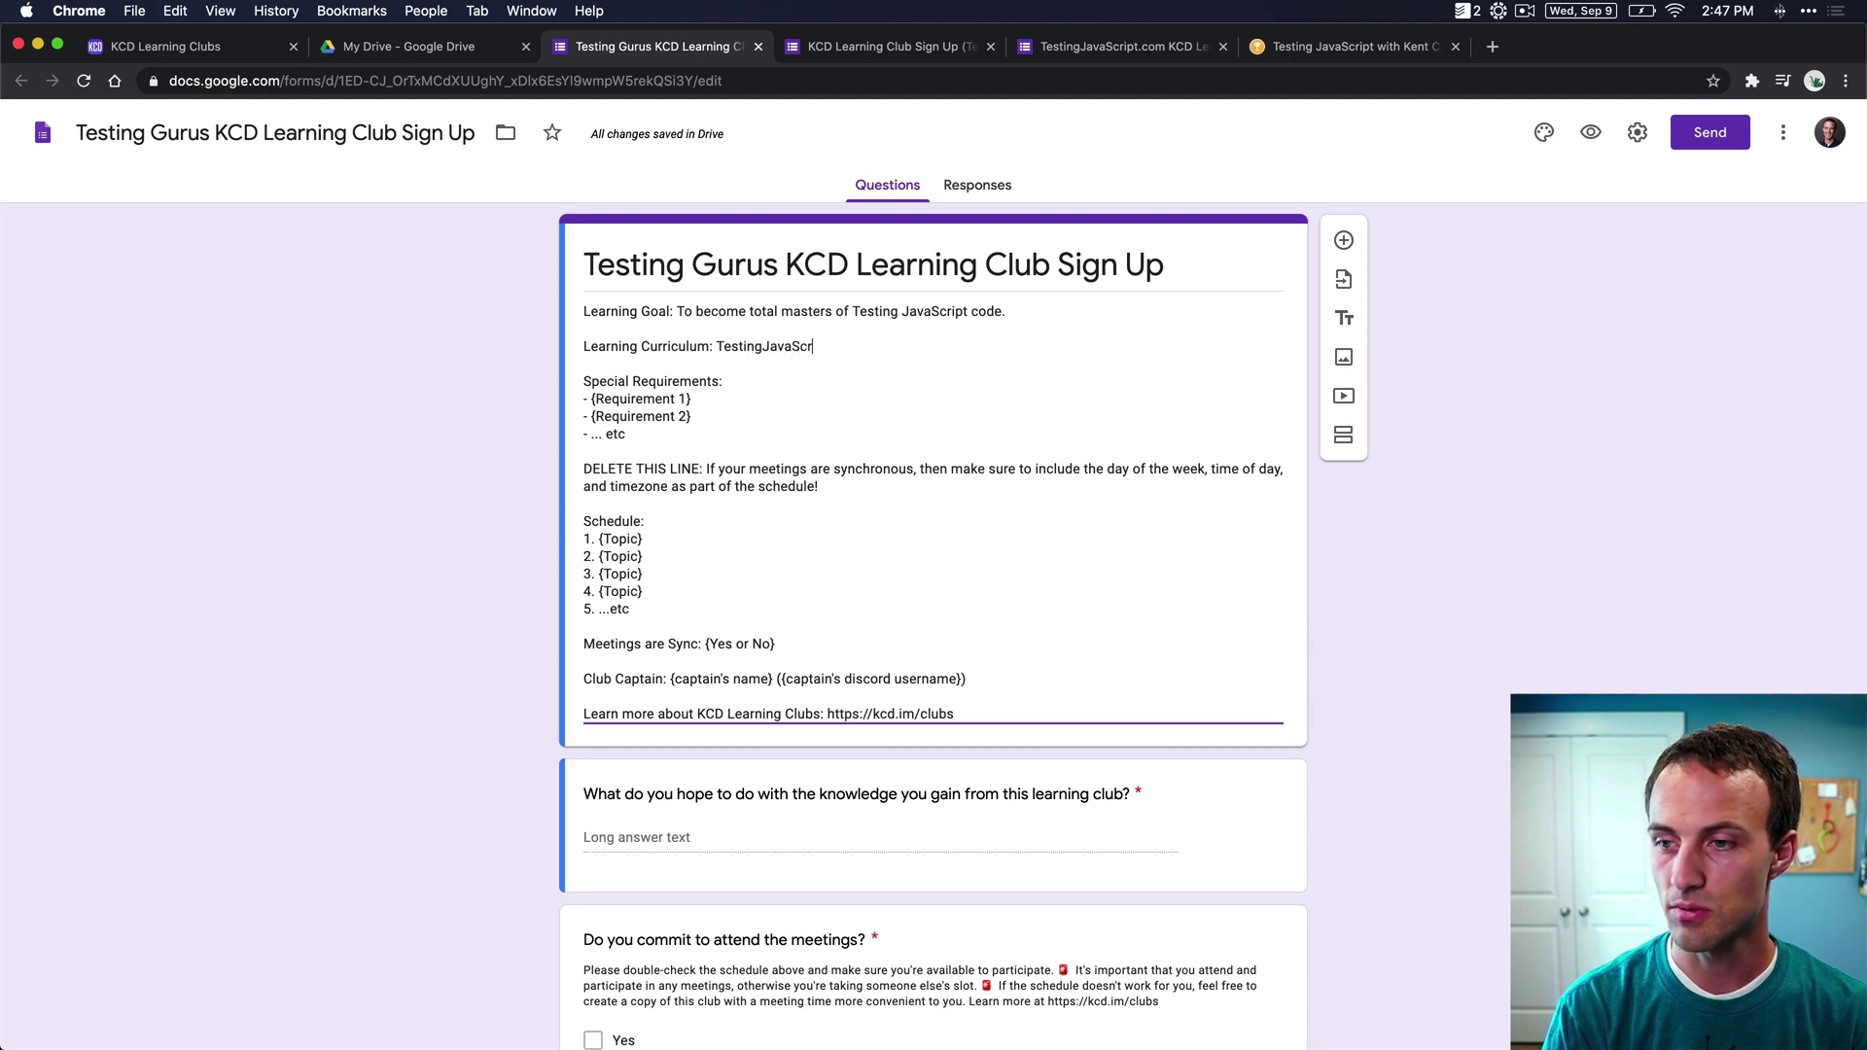
{"action": "type", "text": "ipt.com"}
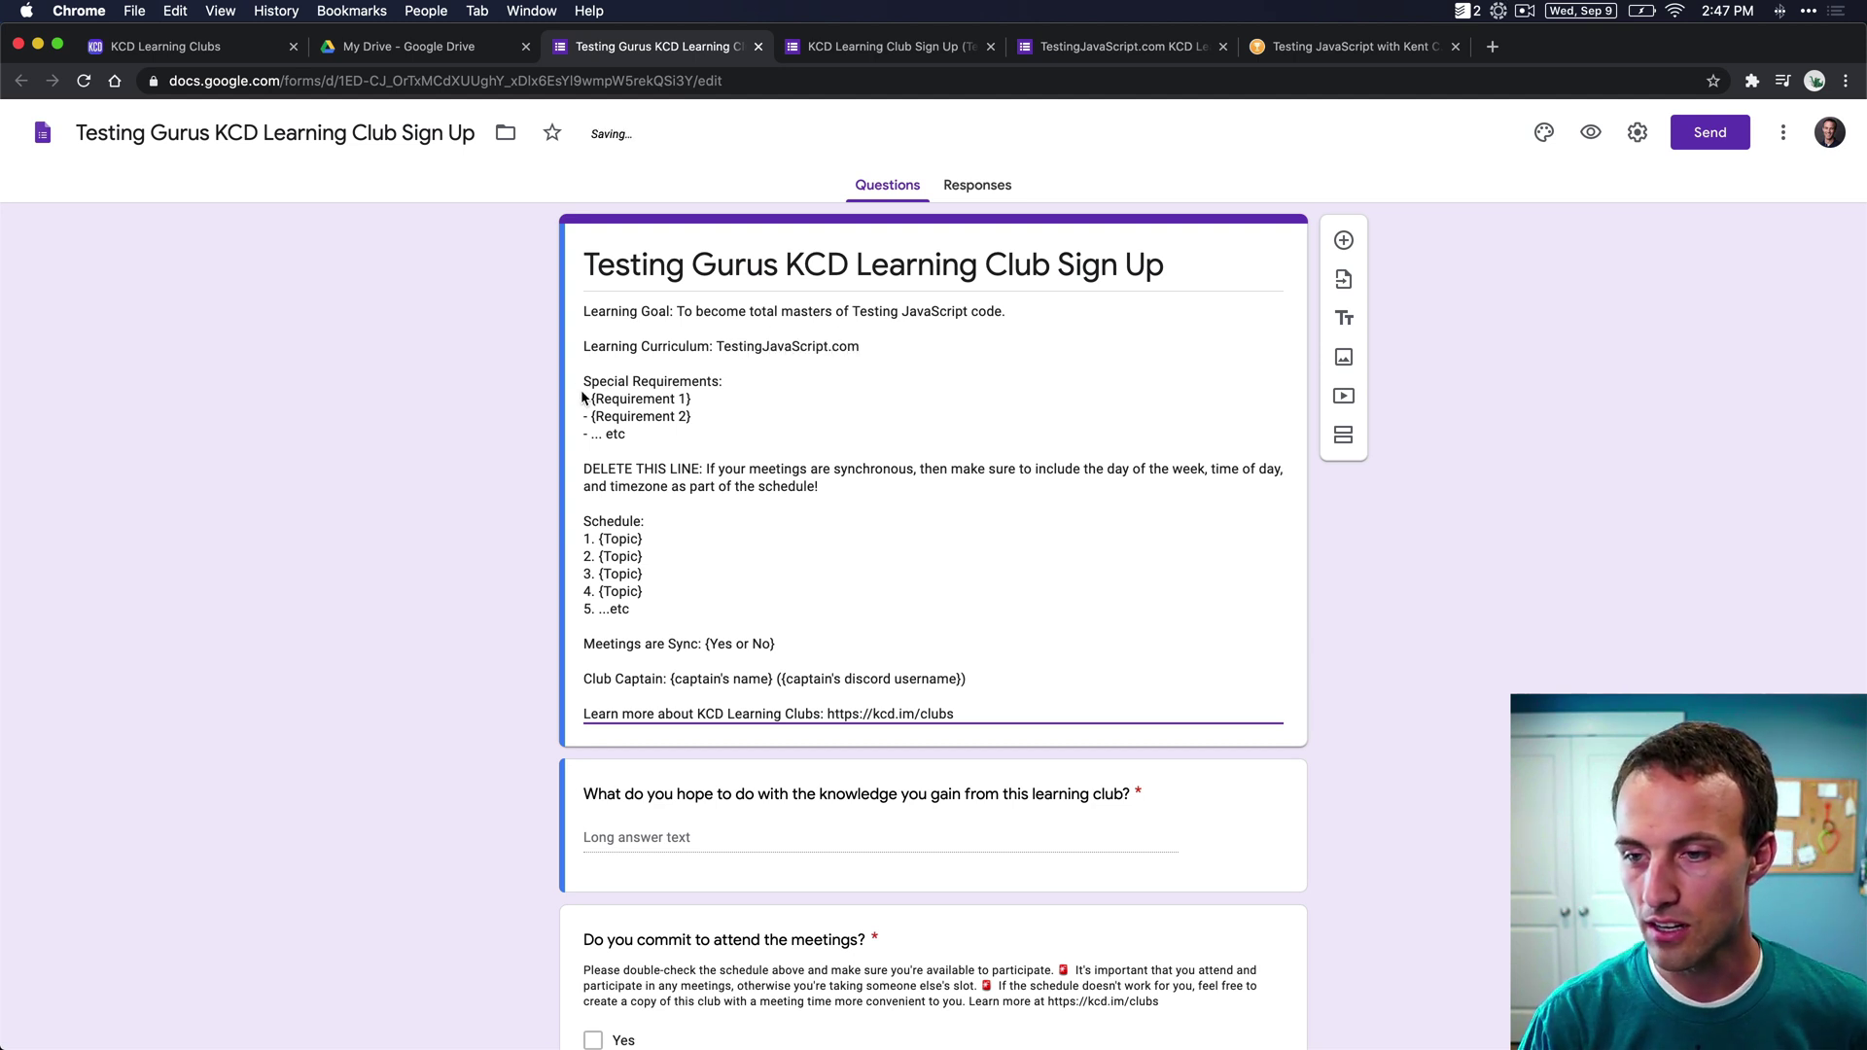
- Replace the first Special Requirements placeholder with "Pro License to TestingJavaScript.com"
{"action": "left_click_drag", "start_coordinate": [583, 398], "coordinate": [768, 417]}
{"action": "left_click", "coordinate": [586, 399]}
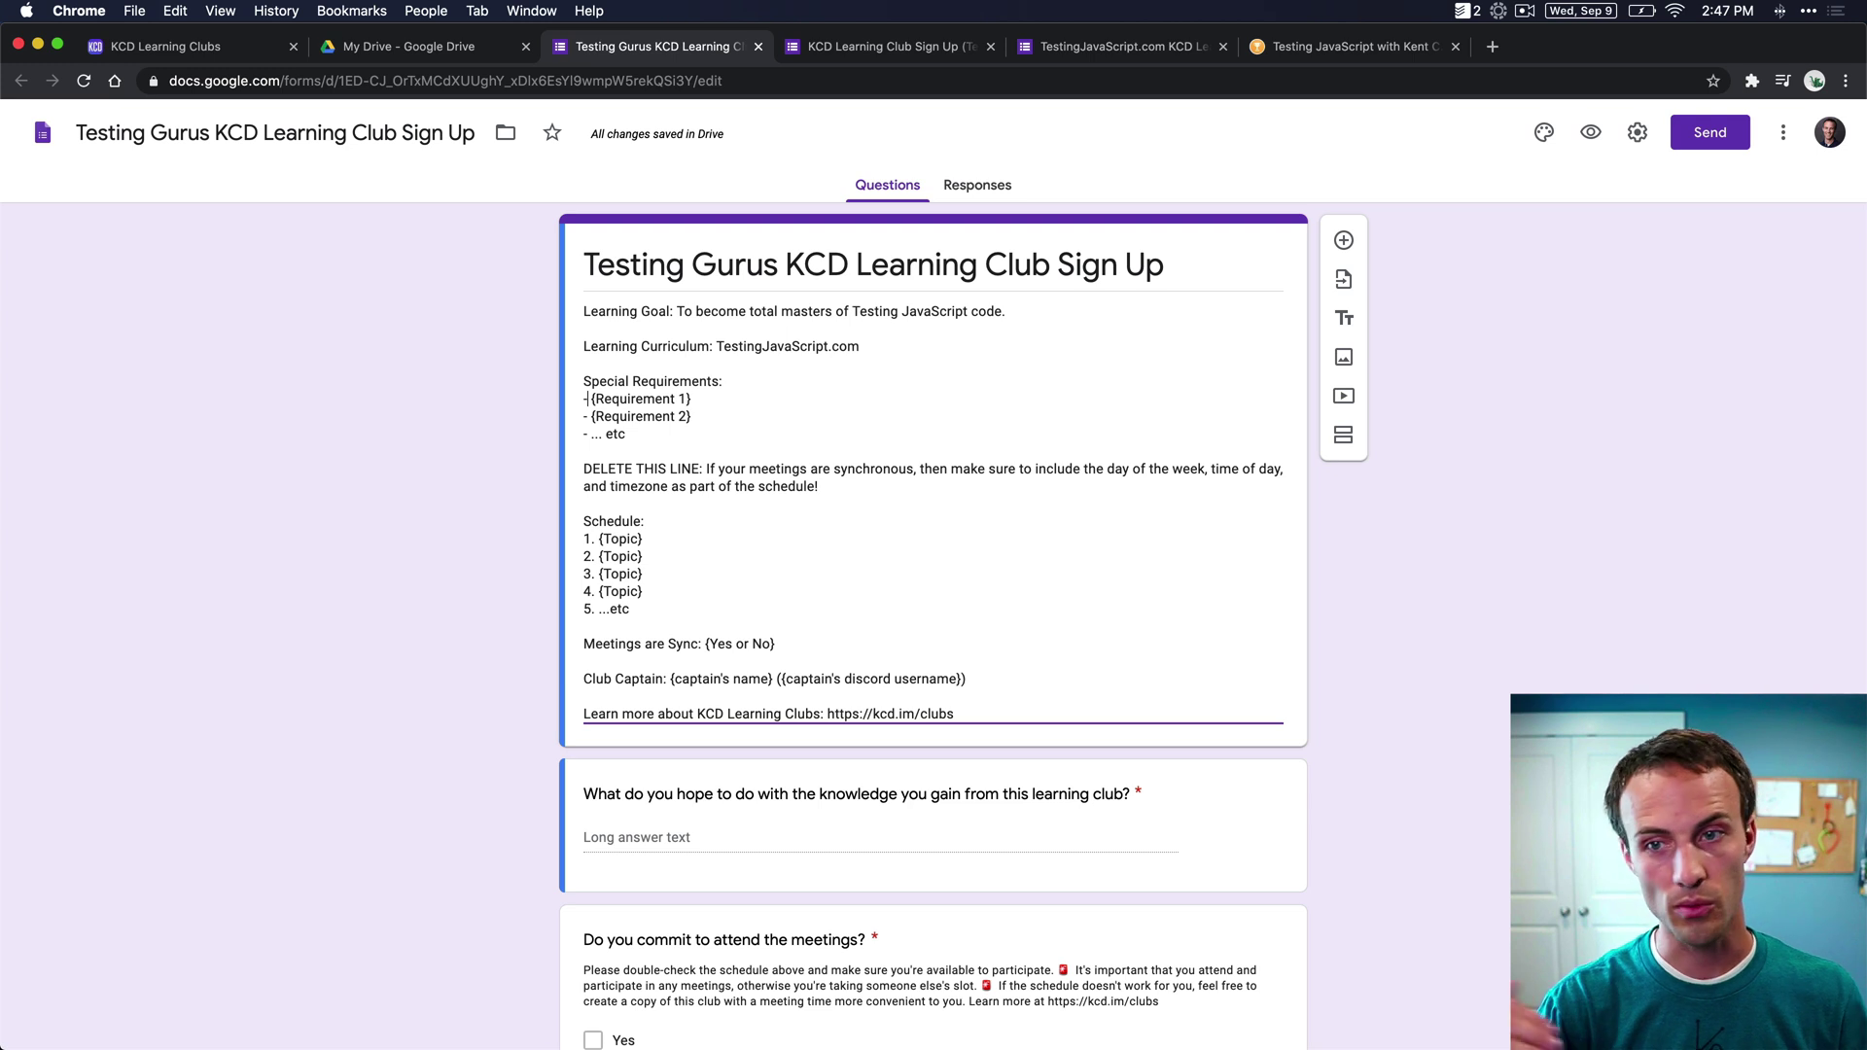
{"action": "left_click_drag", "start_coordinate": [591, 399], "coordinate": [692, 398]}
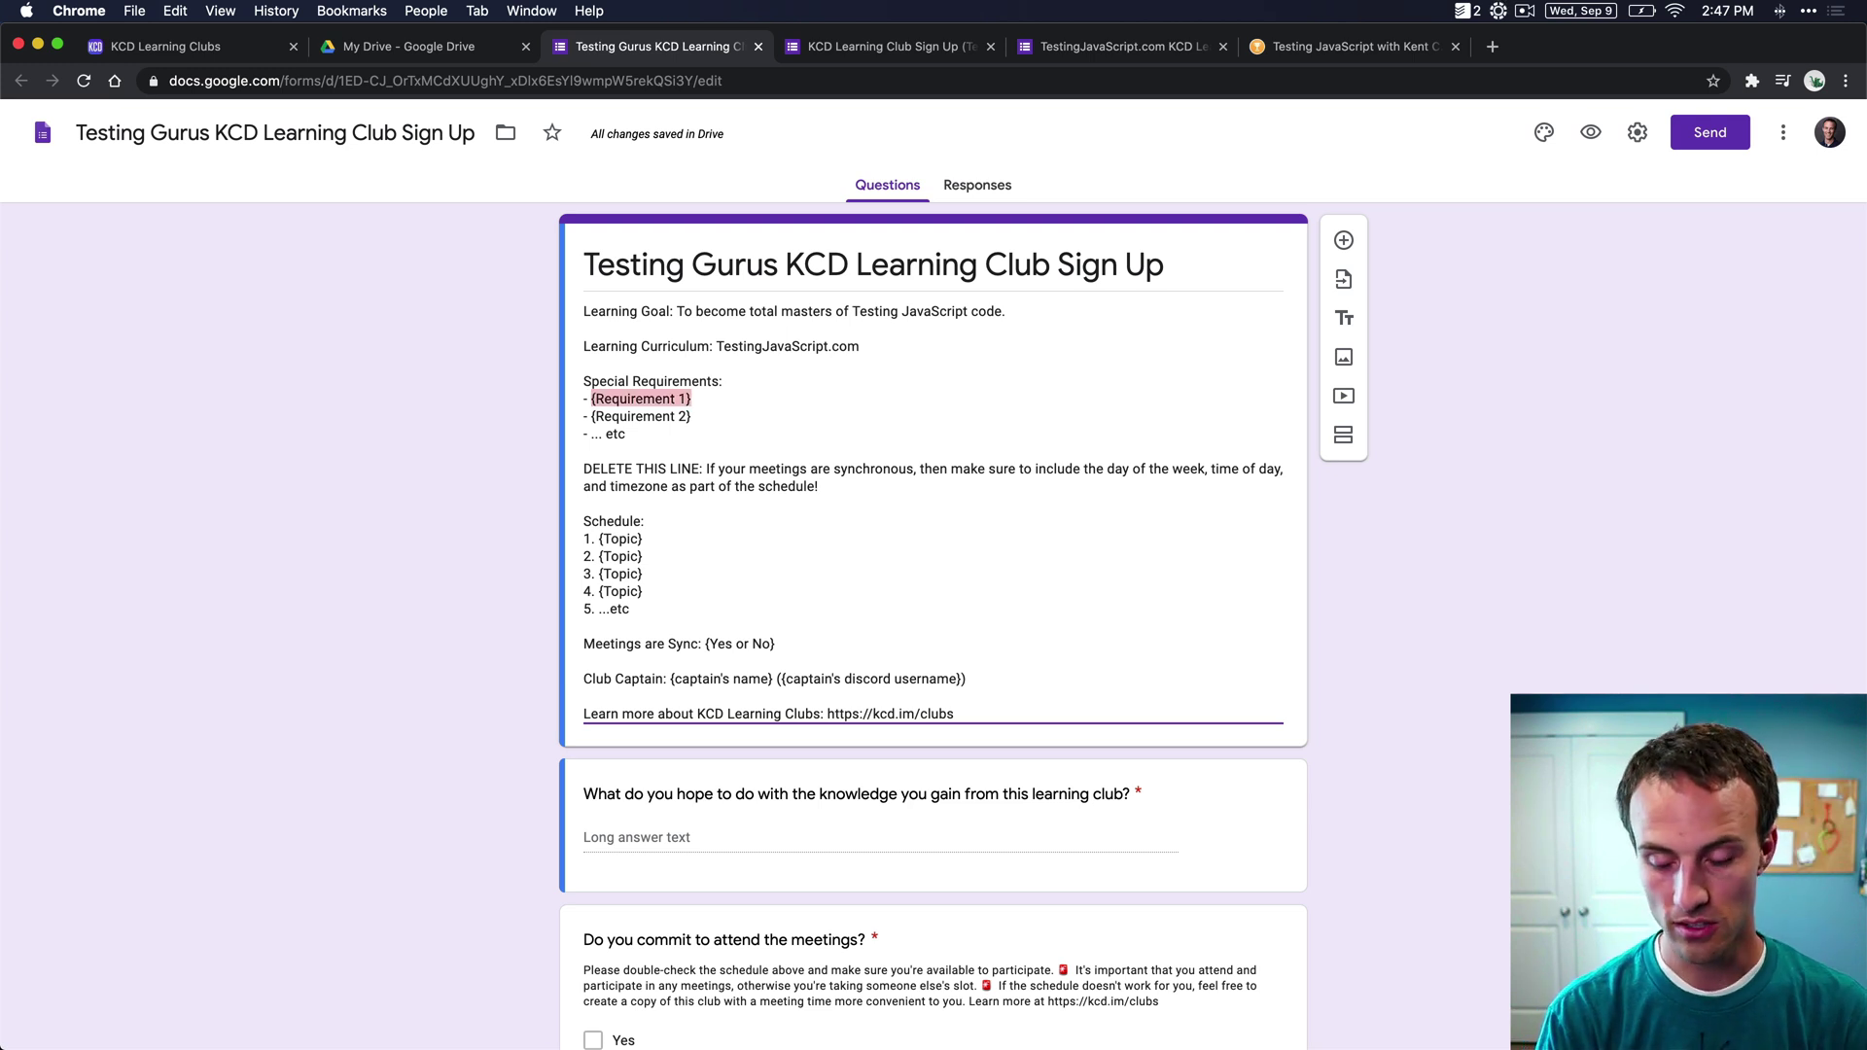
{"action": "type", "text": "Pro "}
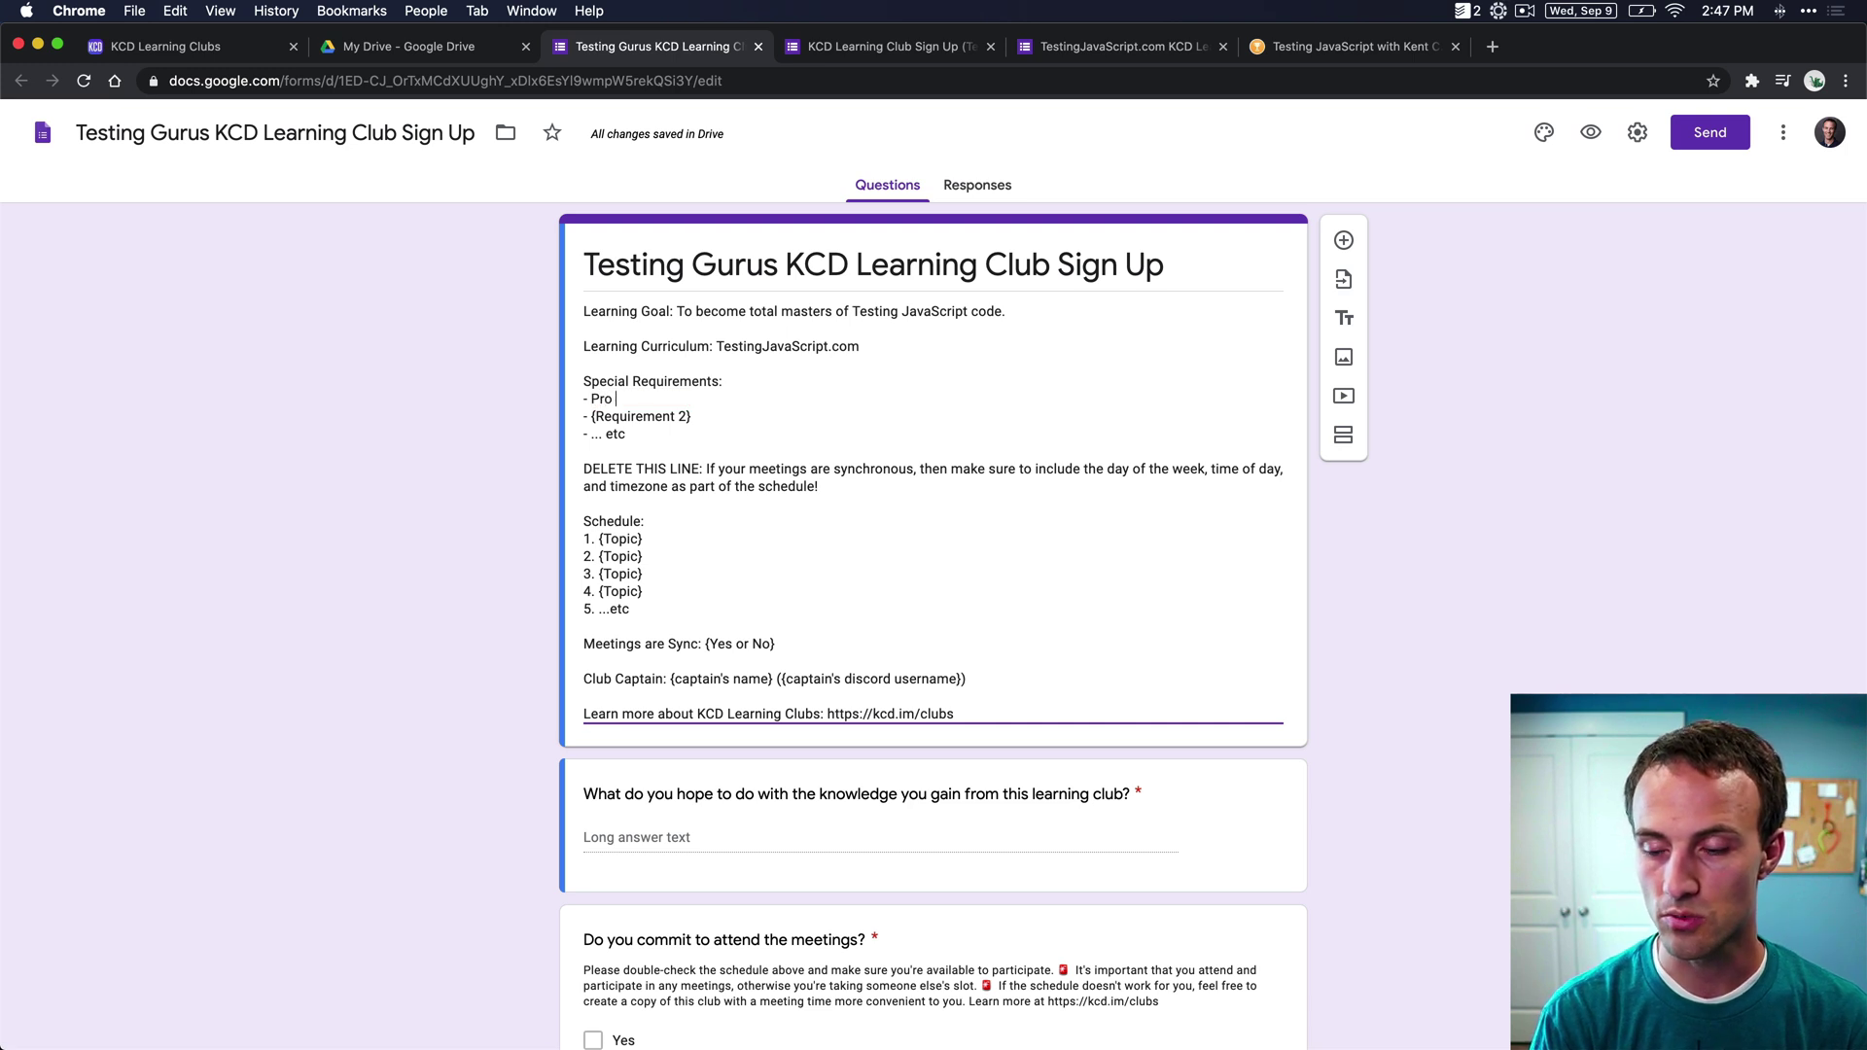
{"action": "type", "text": "License to T"}
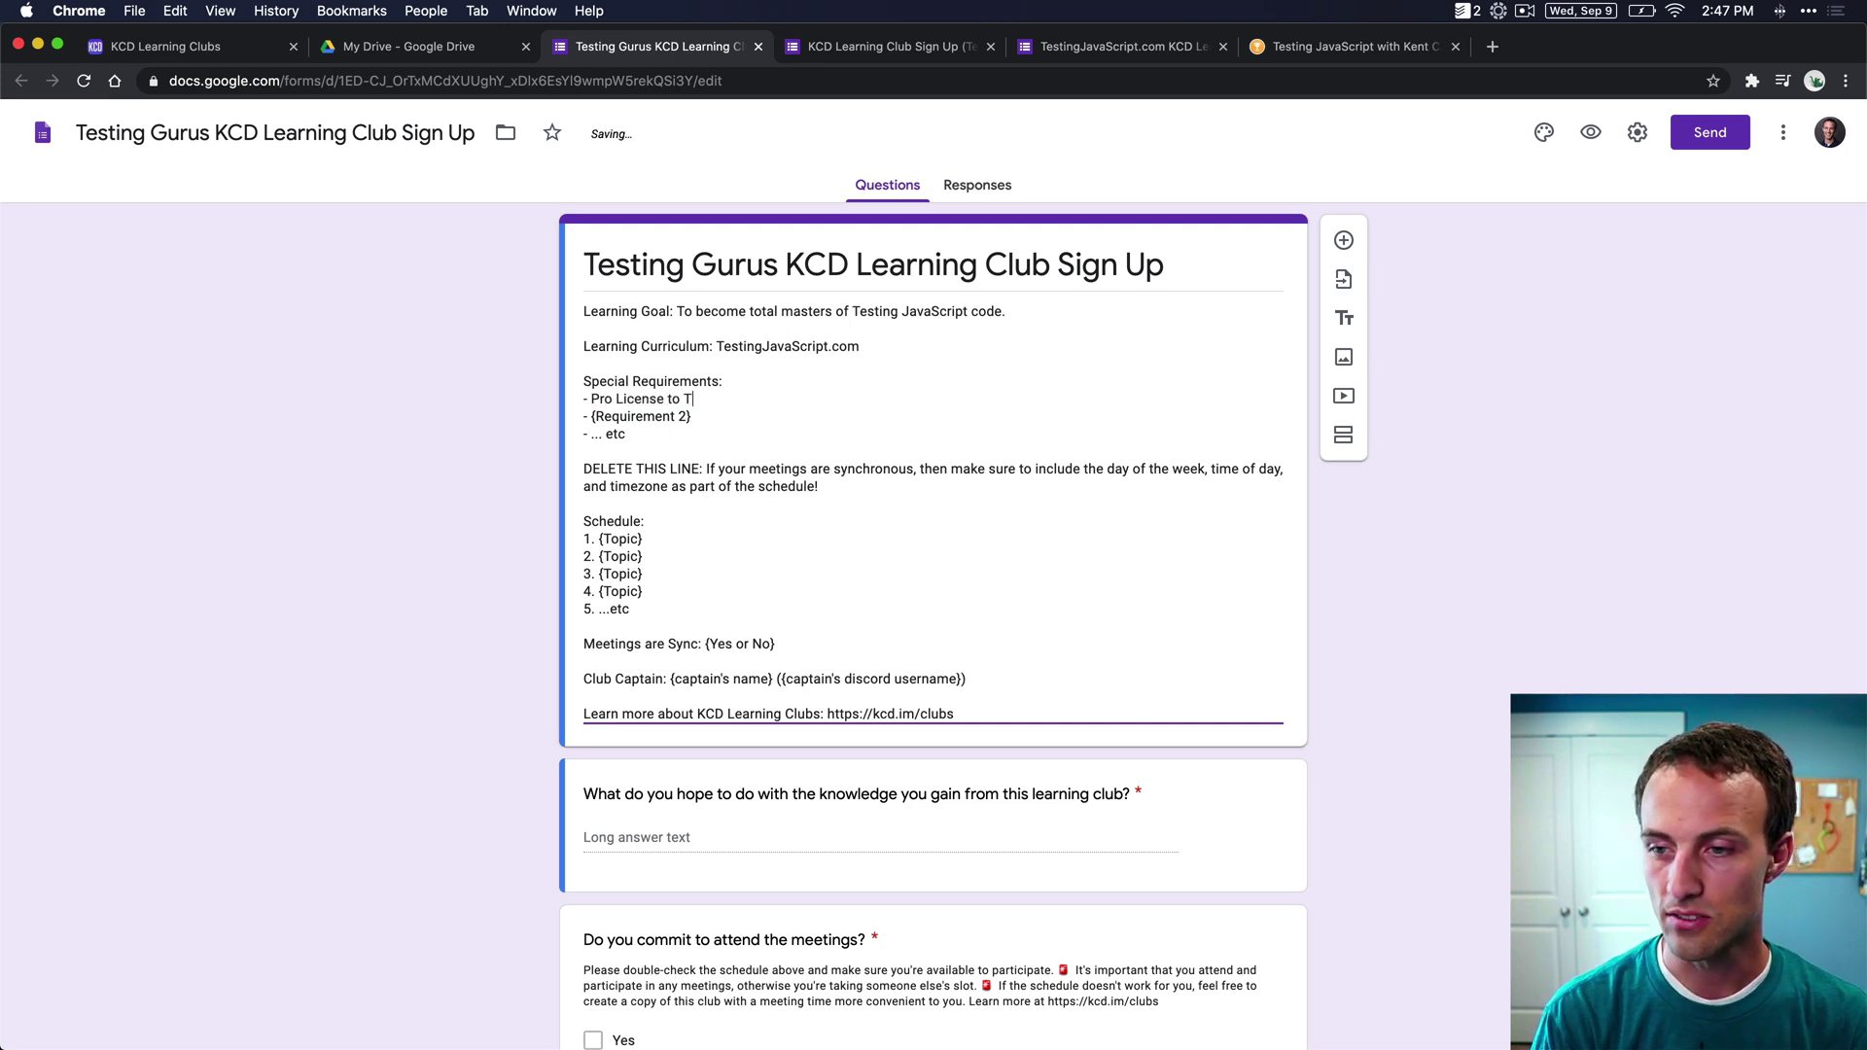
{"action": "type", "text": "estingJavaScript.com"}
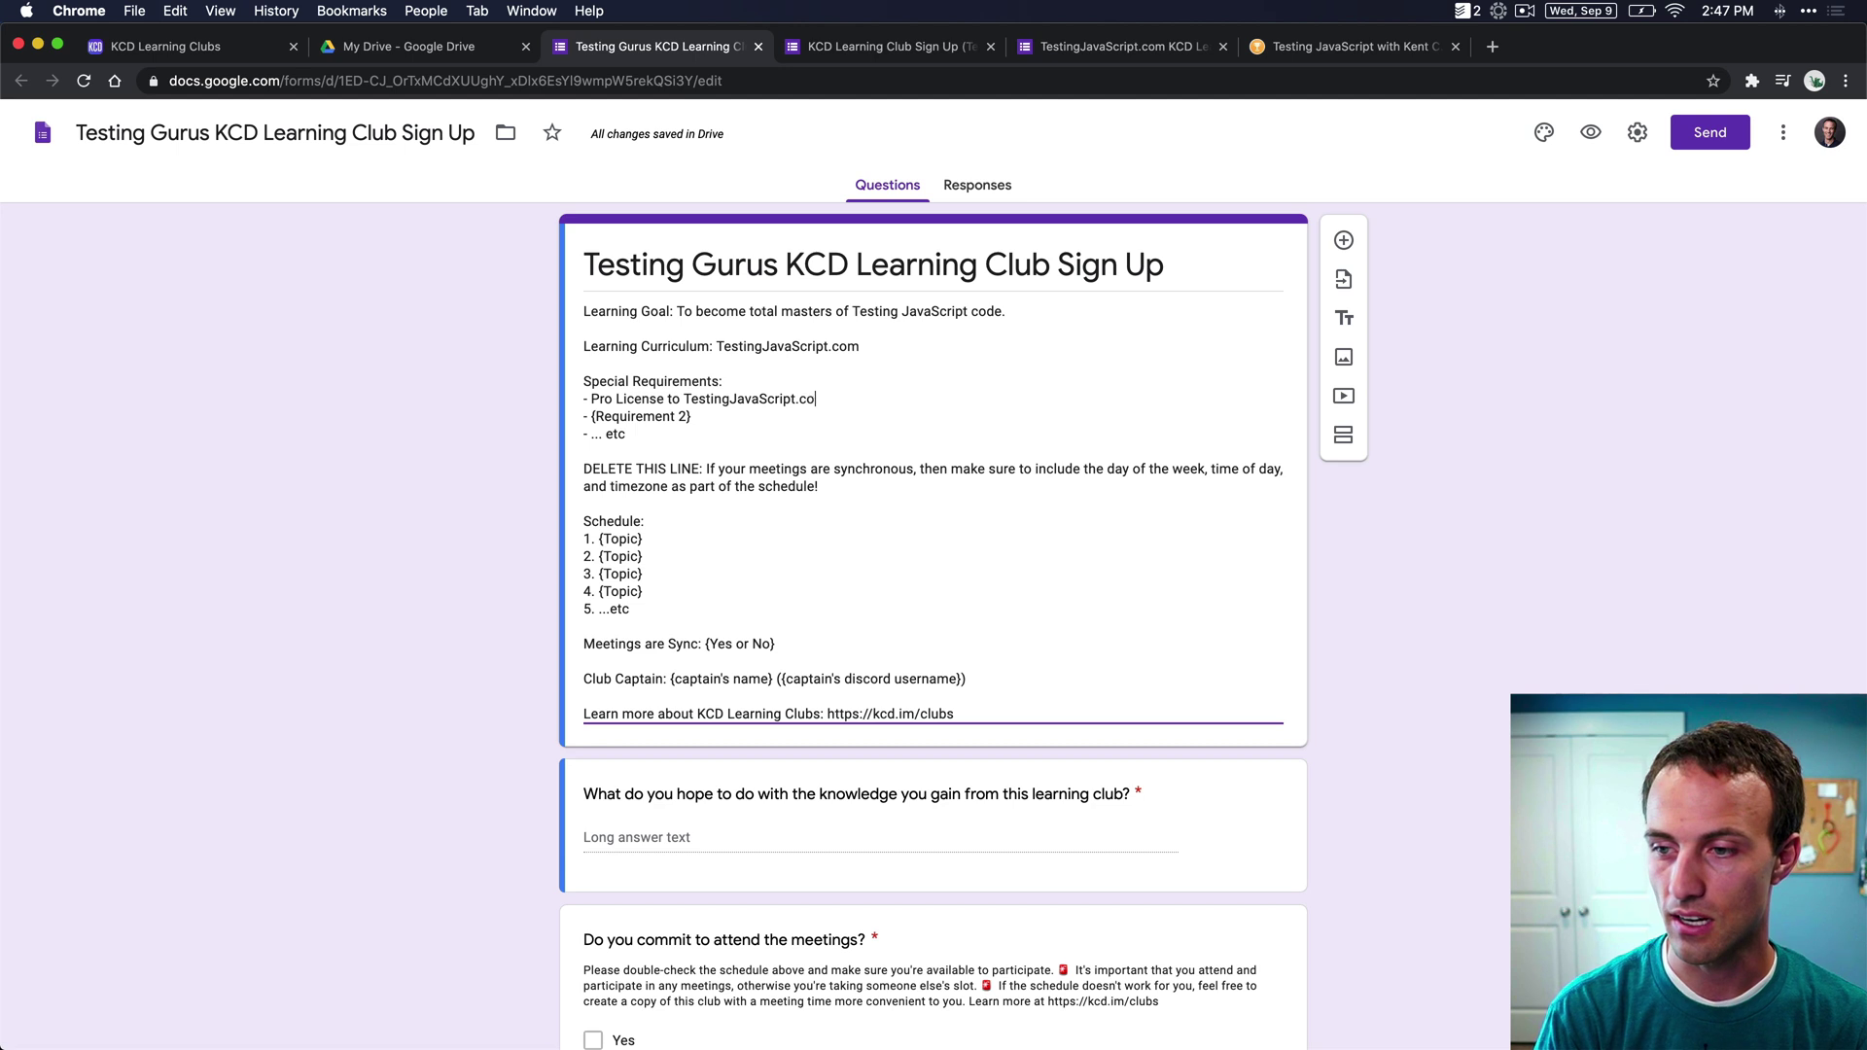
- Set the second special requirement to "Experience with JavaScript, Node, Express" and delete the "... etc" line below it
{"action": "left_click", "coordinate": [691, 416]}
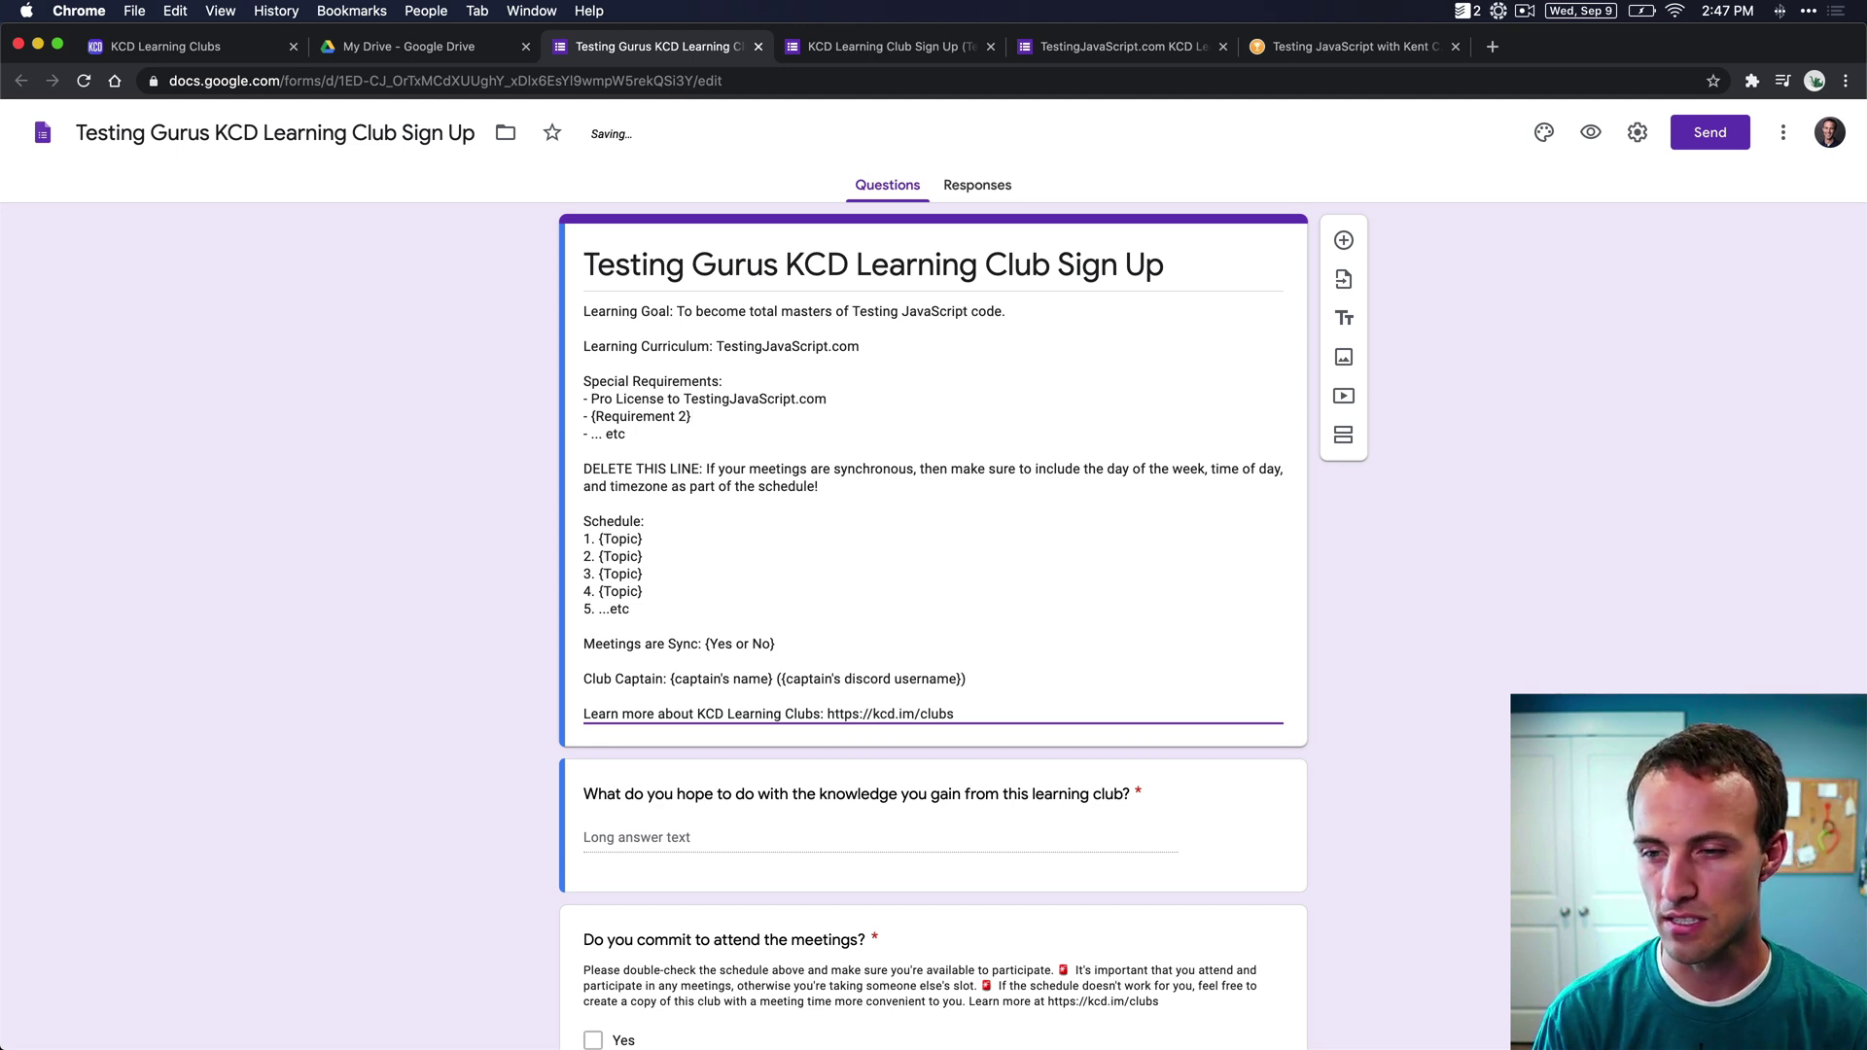
{"action": "key", "text": "Up"}
{"action": "key", "text": "super+Left"}
{"action": "key", "text": "super+shift+Right"}
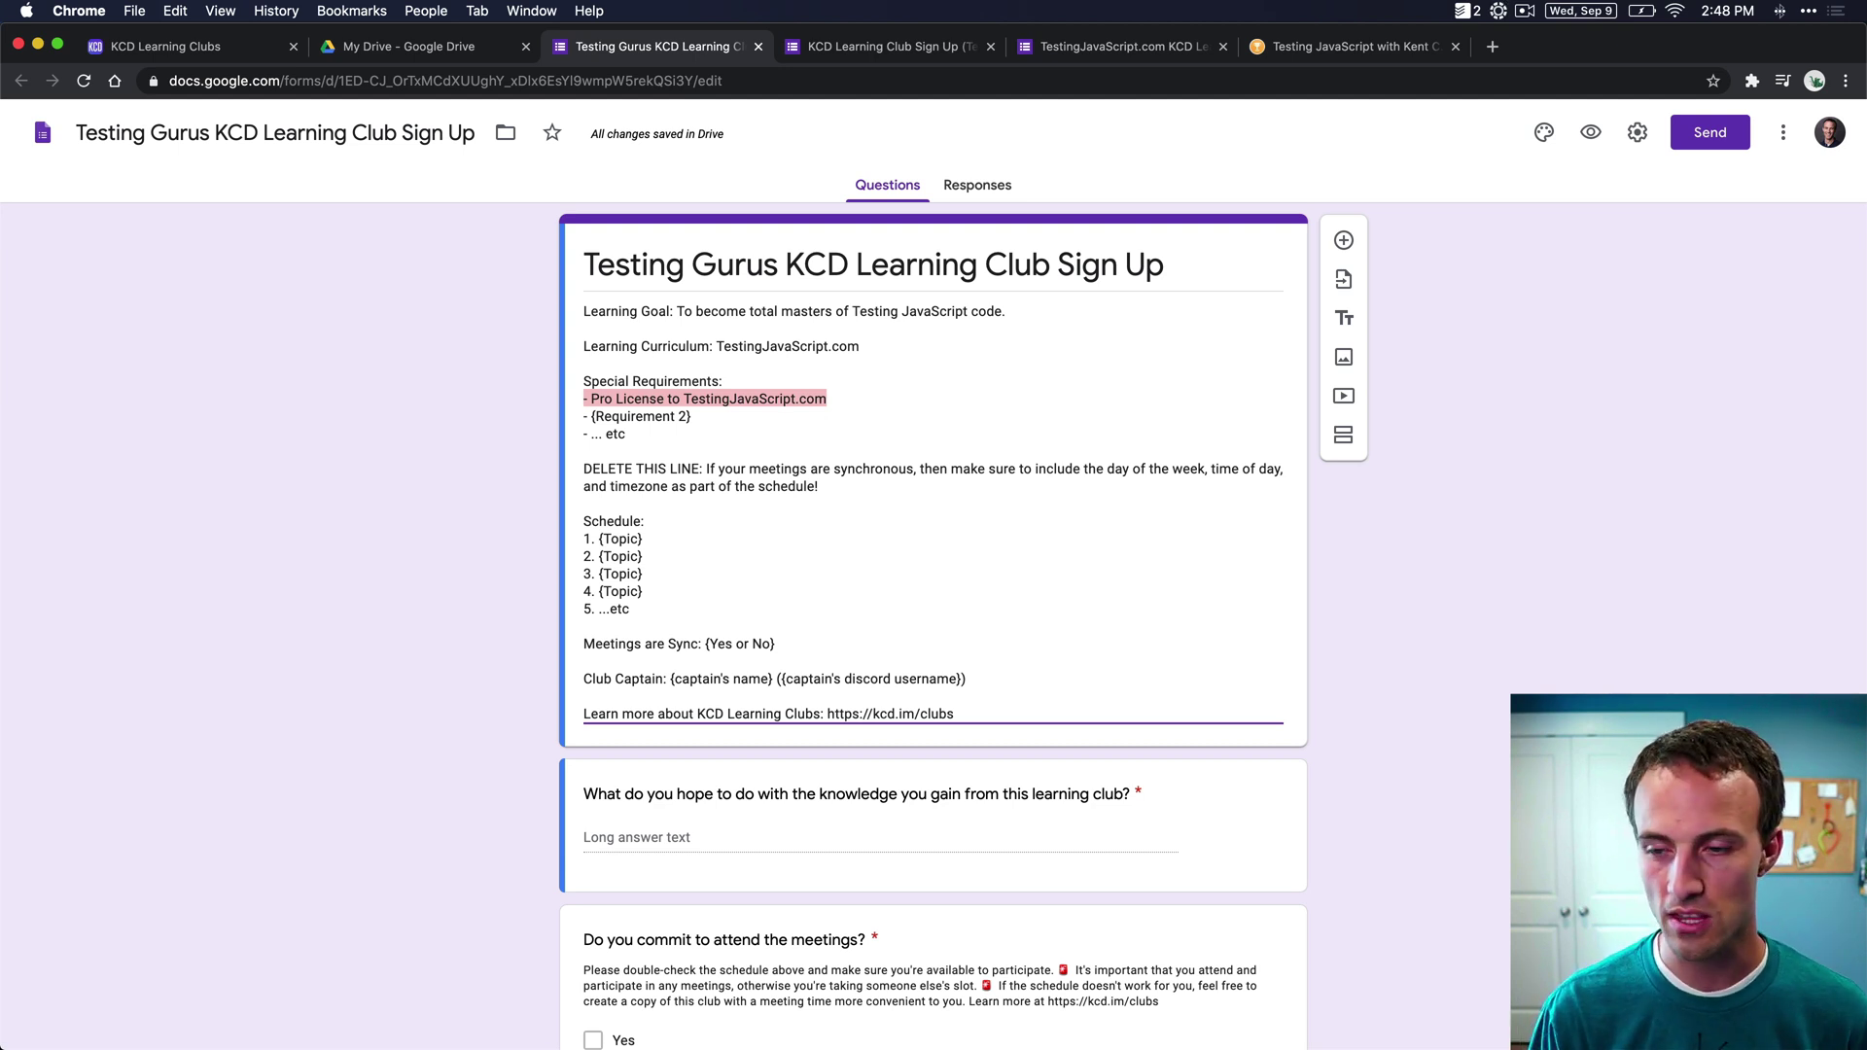
{"action": "key", "text": "Left"}
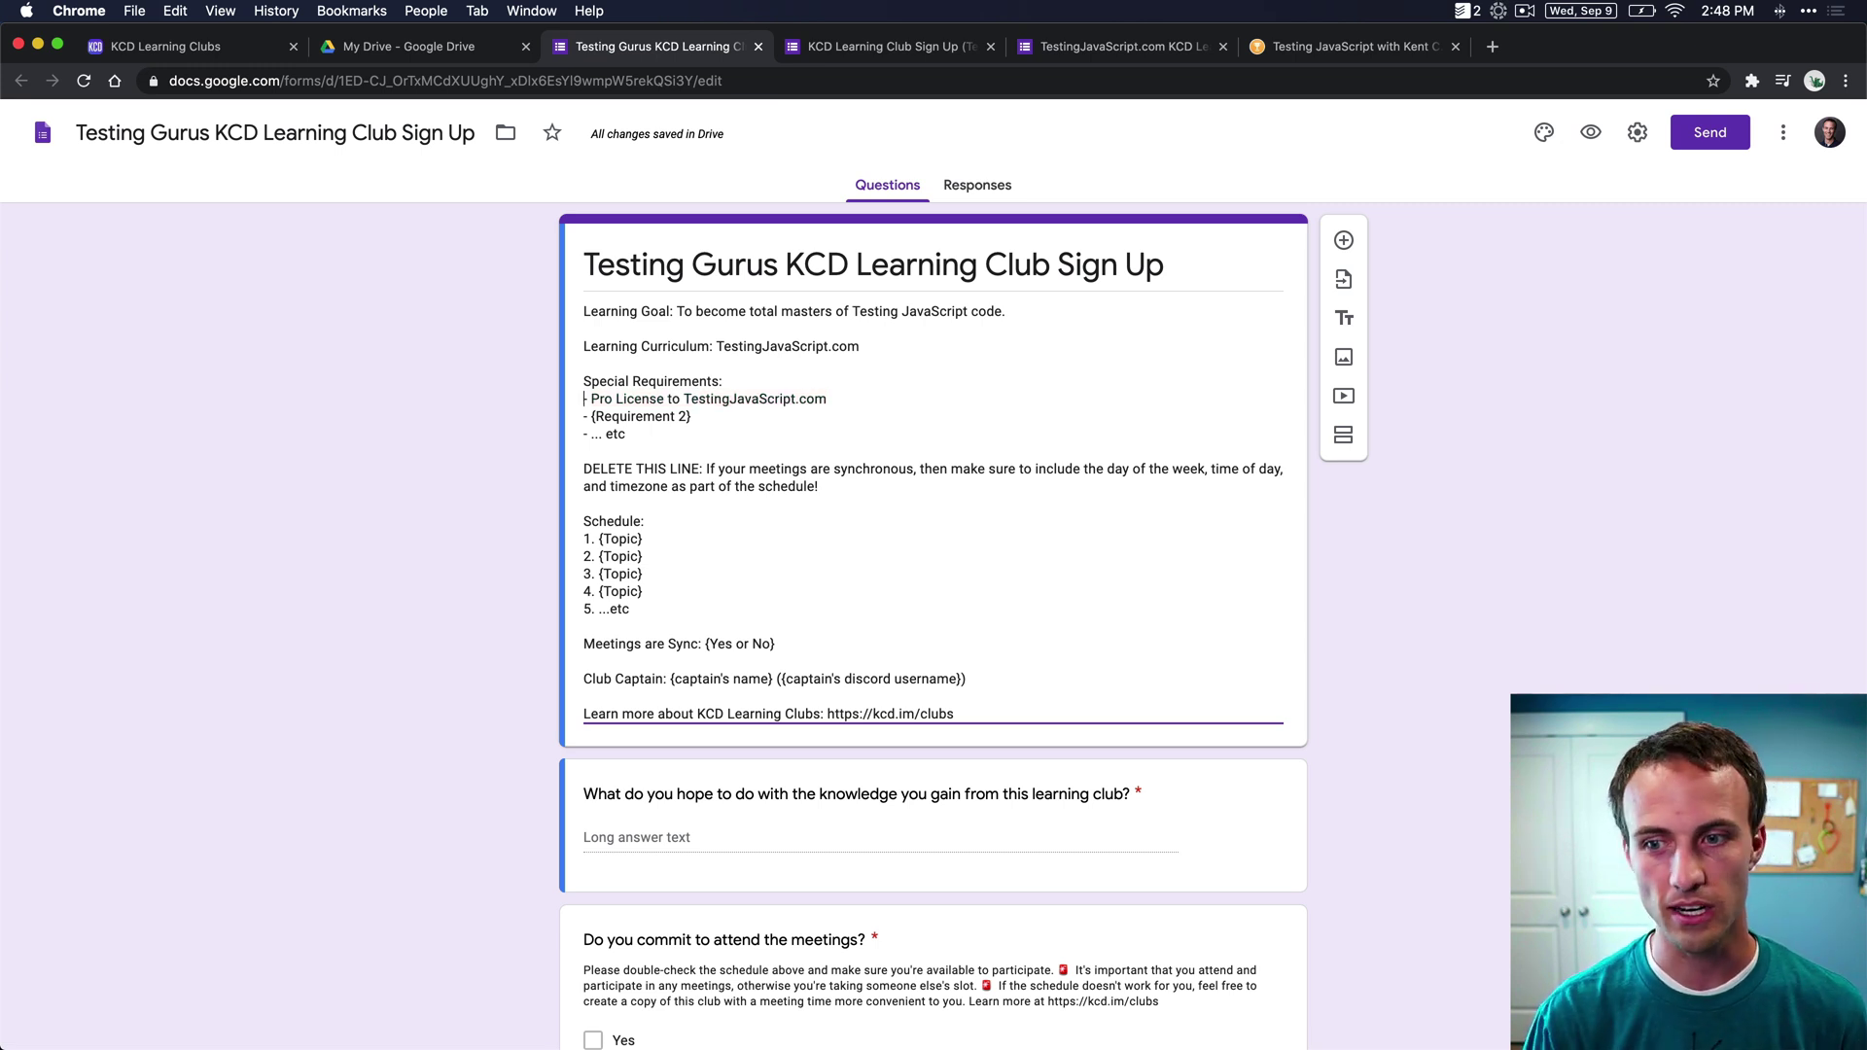
{"action": "key", "text": "shift+End"}
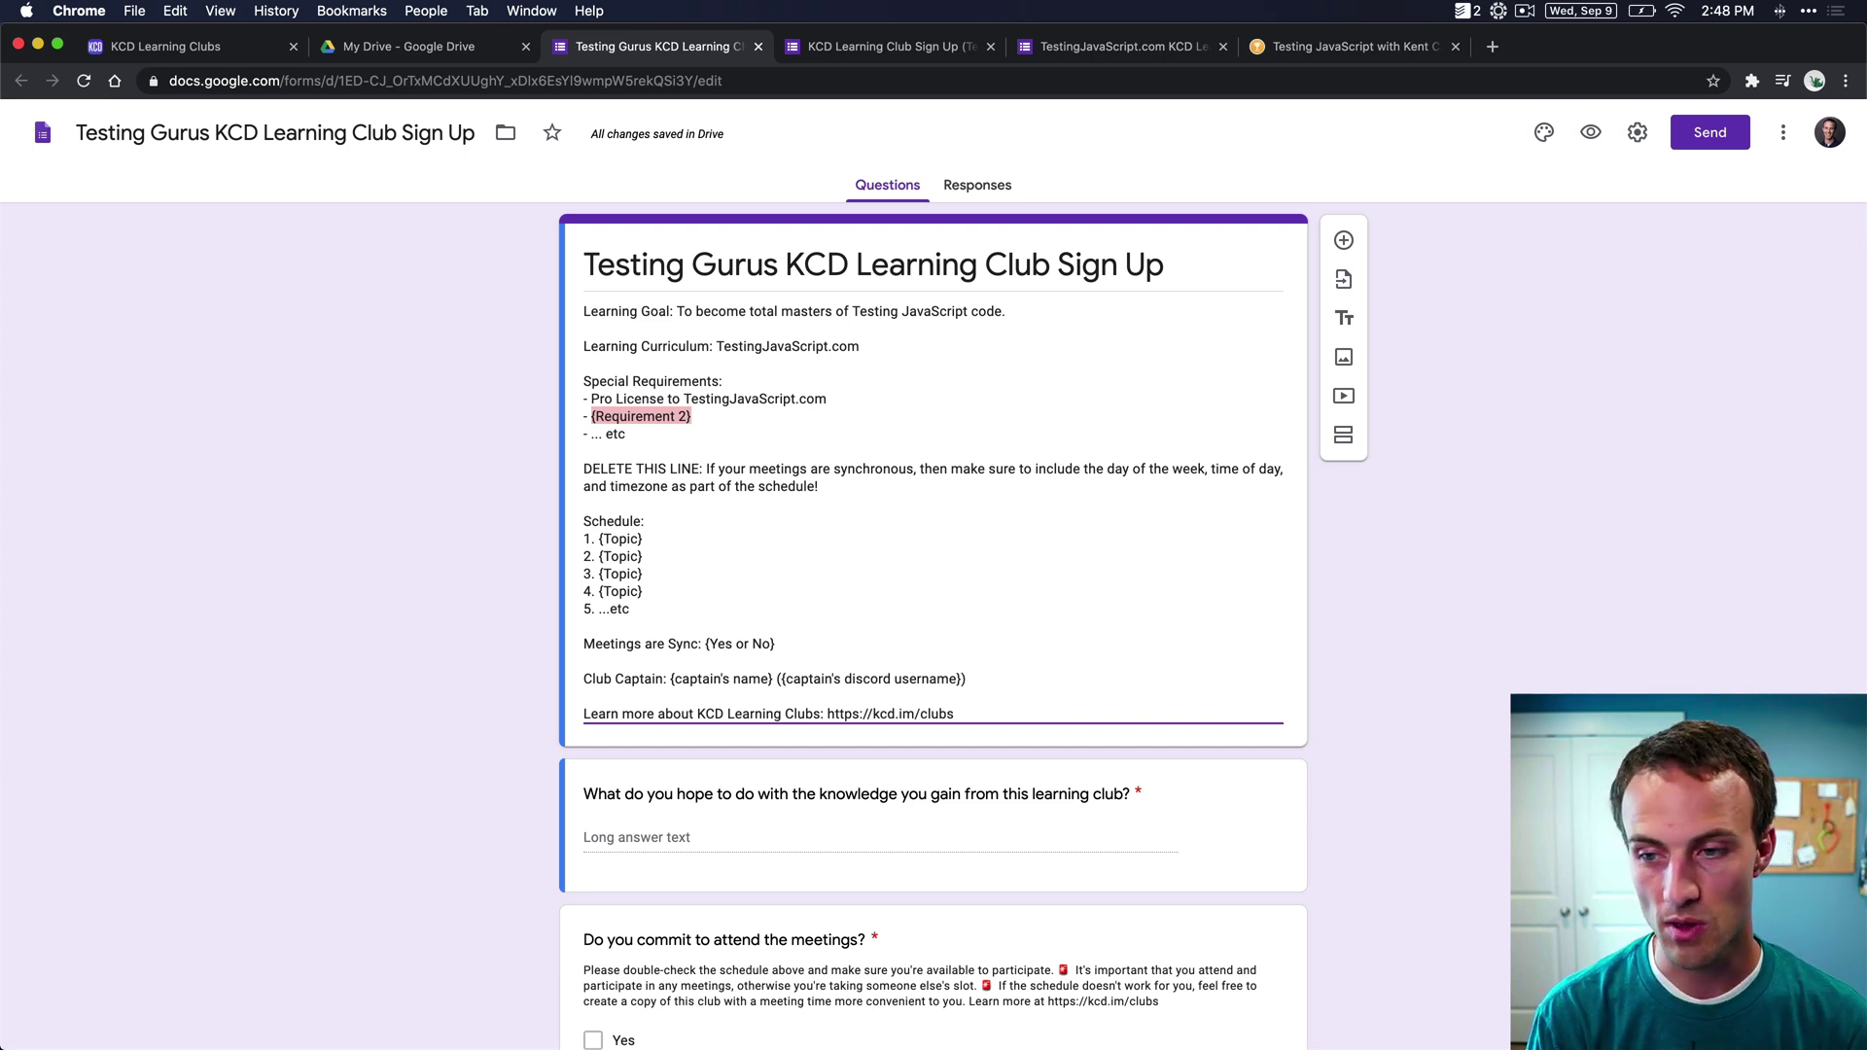
{"action": "type", "text": "Experience with "}
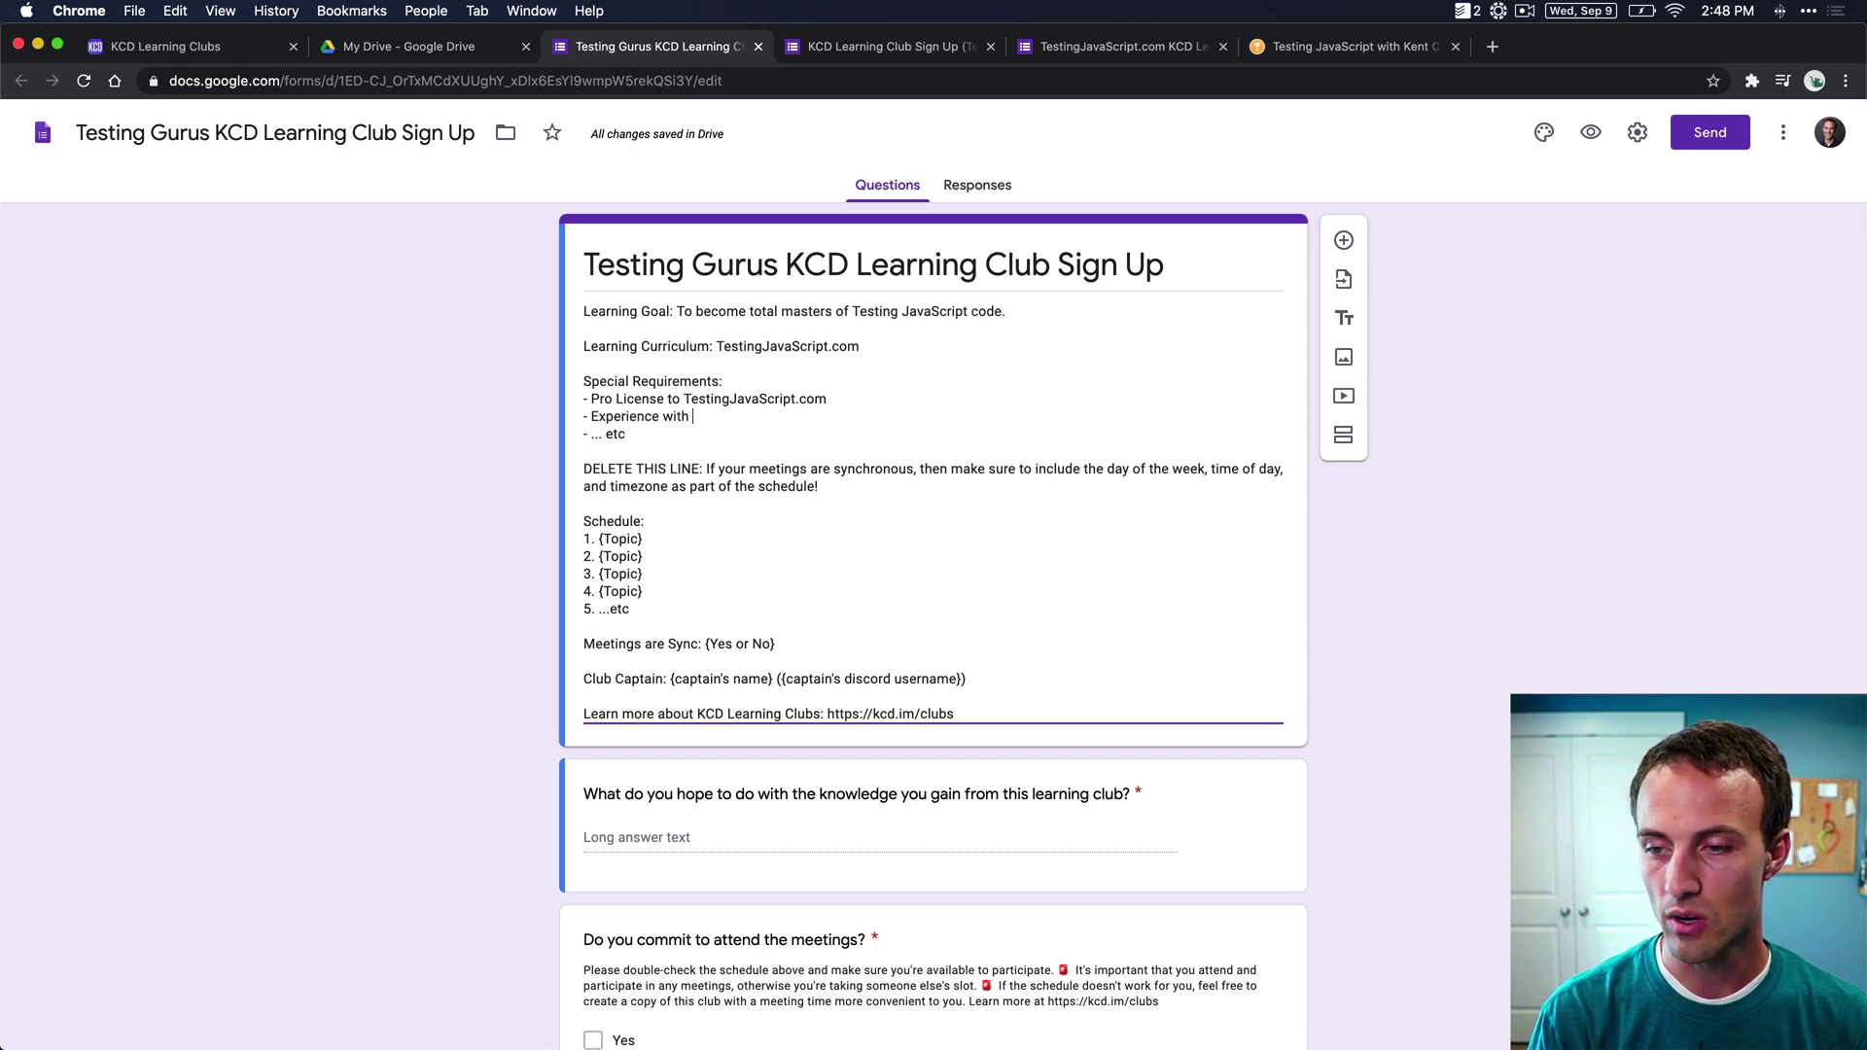
{"action": "type", "text": "JavaScript"}
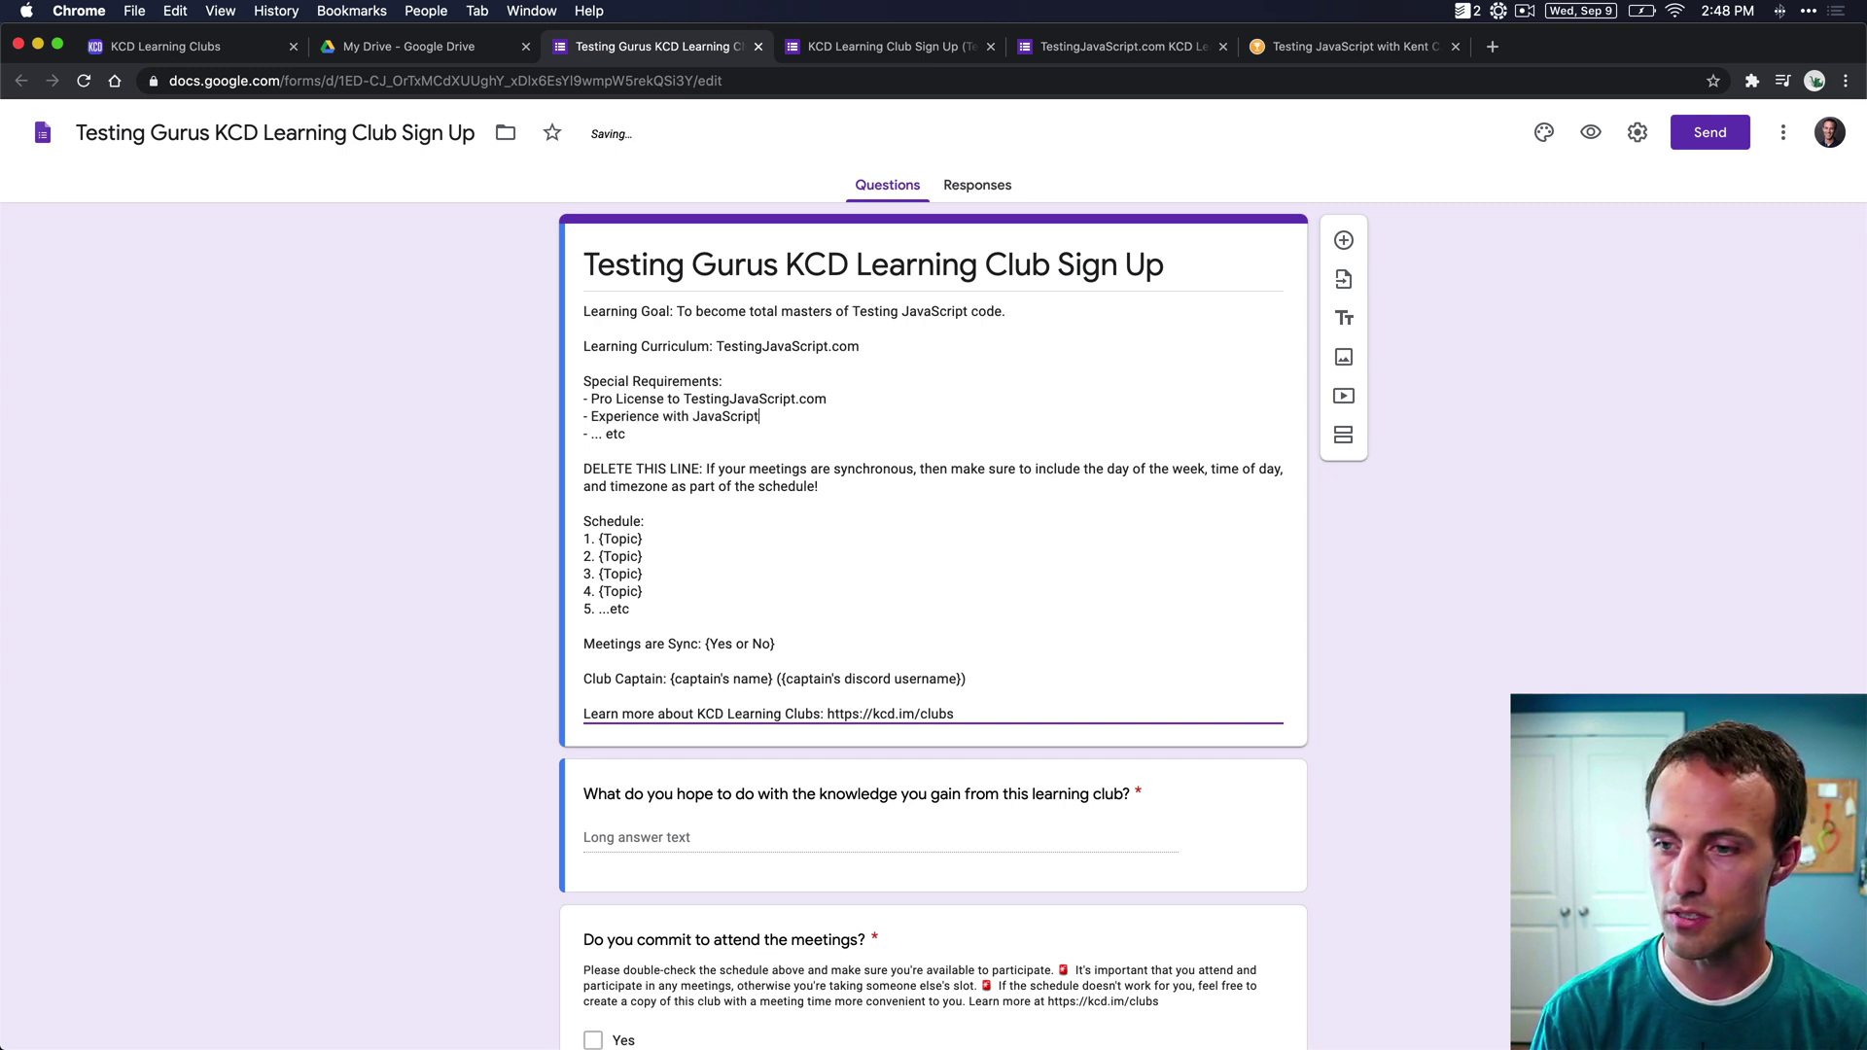
{"action": "type", "text": ", Node,"}
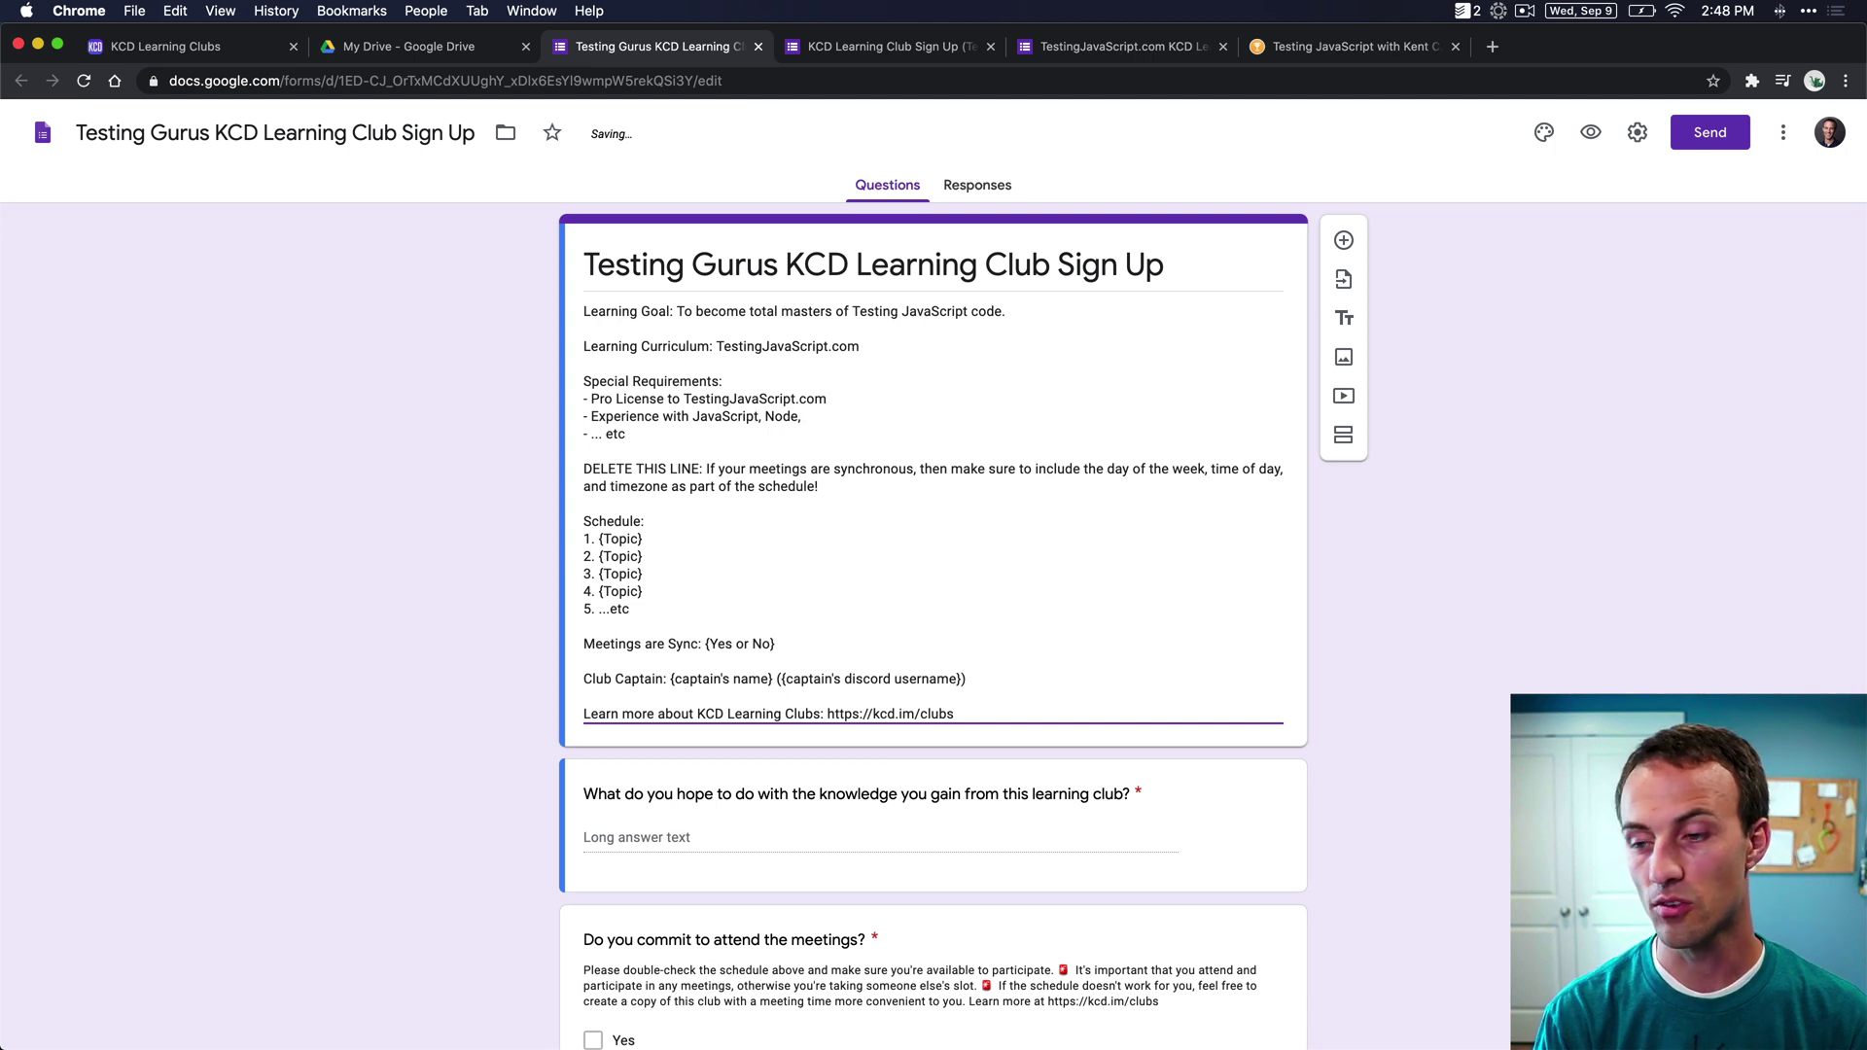
{"action": "type", "text": " Express"}
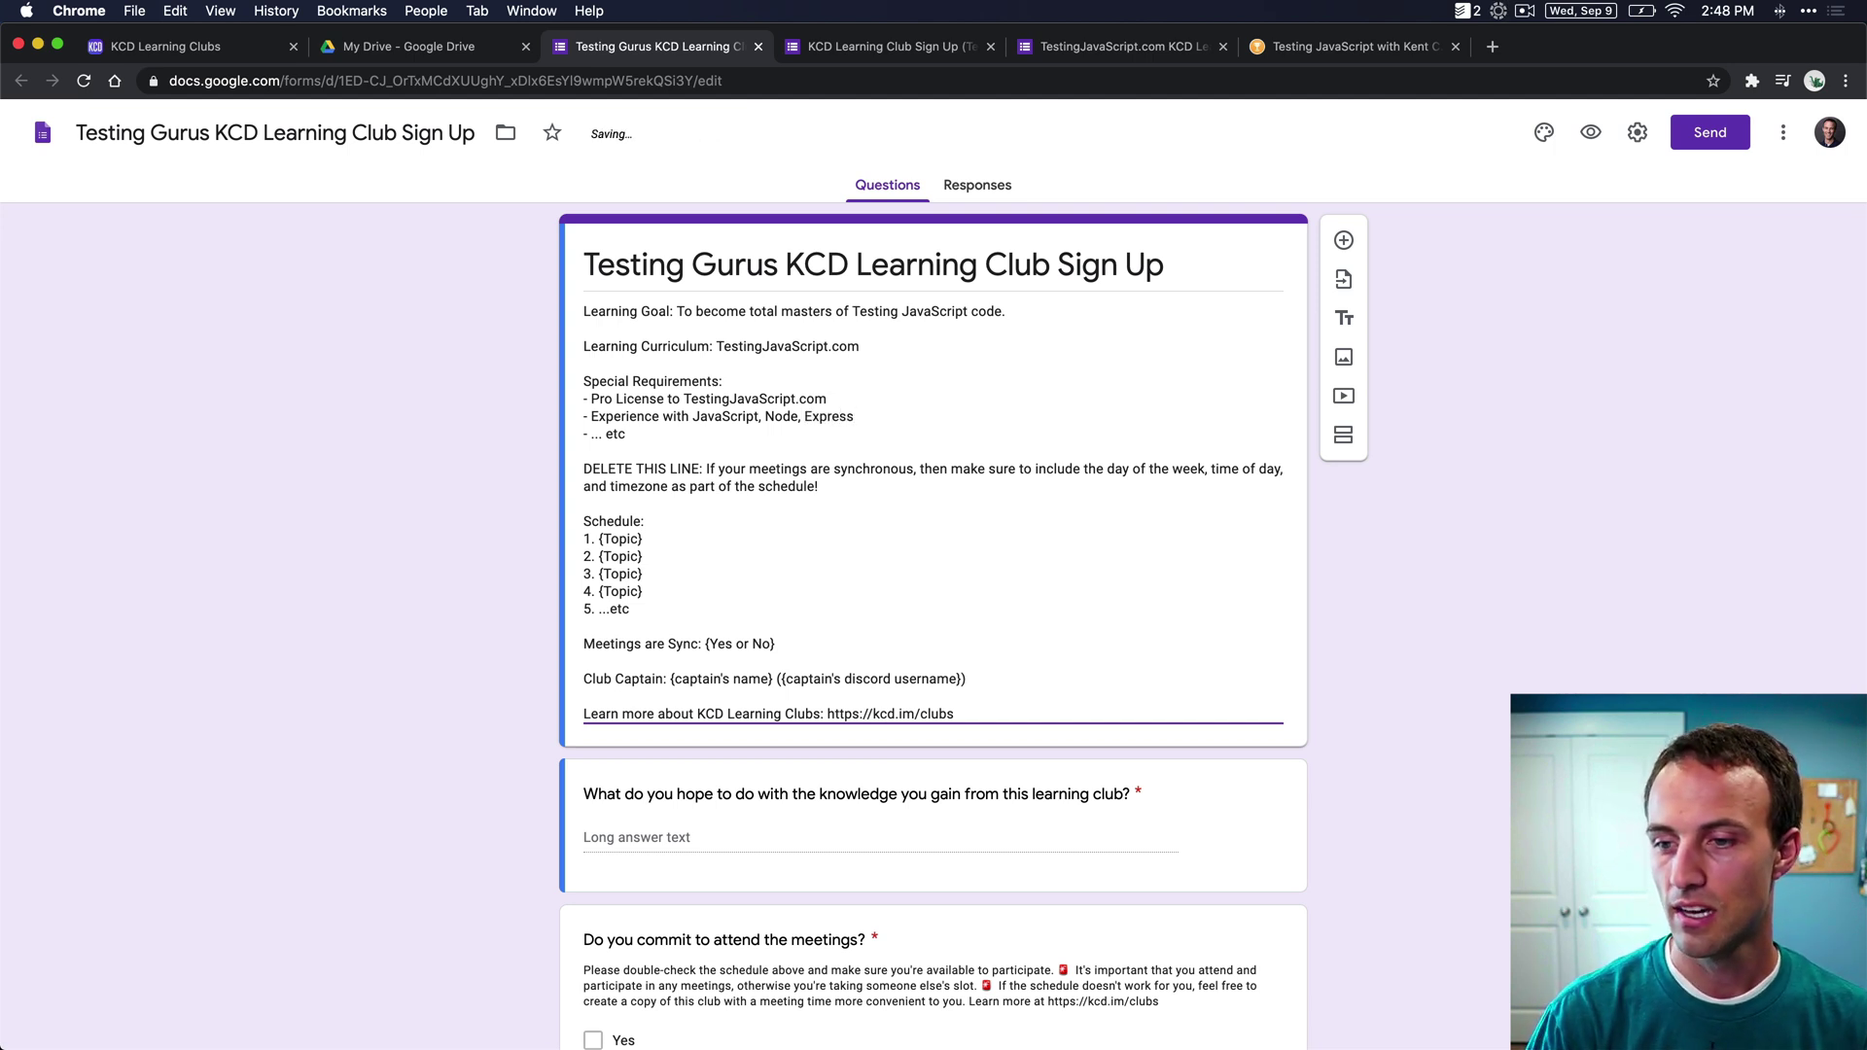
{"action": "key", "text": "shift+Down"}
{"action": "key", "text": "BackSpace"}
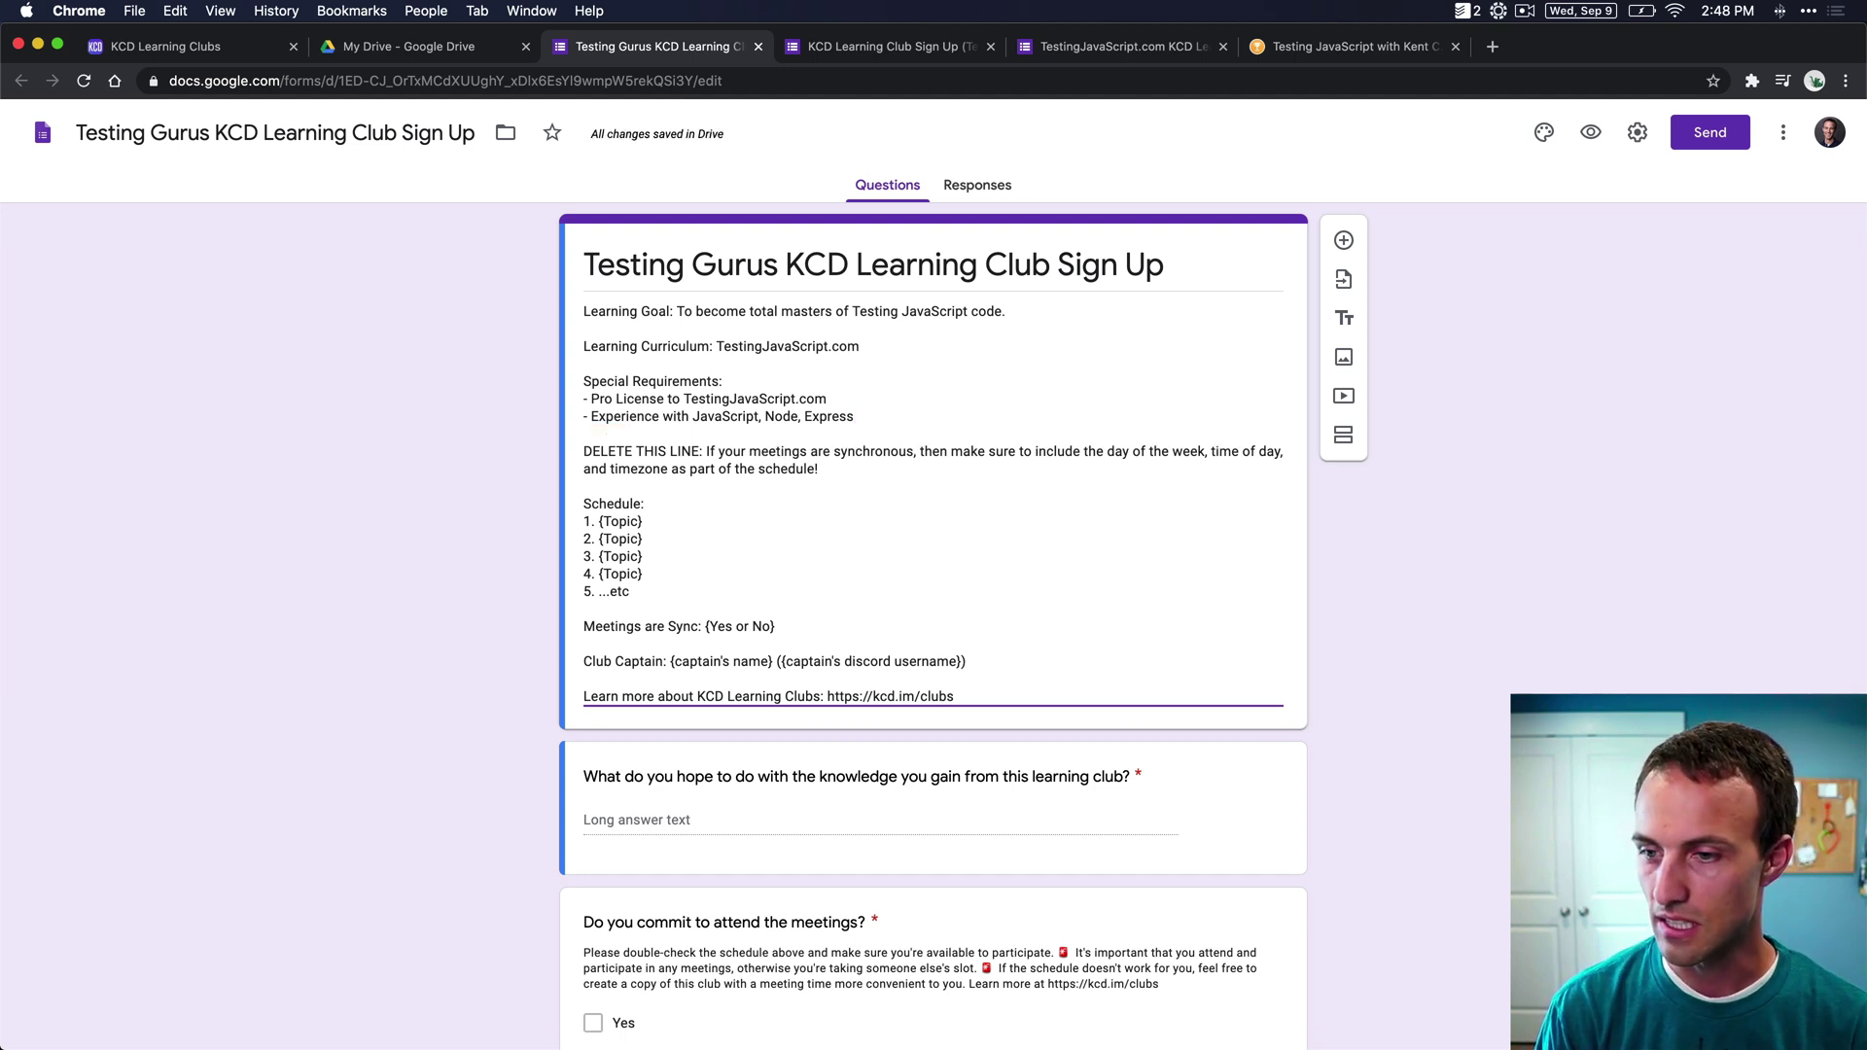
- Review the meeting and Async Learning example schedules on the KCD Learning Clubs page and return to the form
{"action": "left_click_drag", "start_coordinate": [801, 451], "coordinate": [983, 452]}
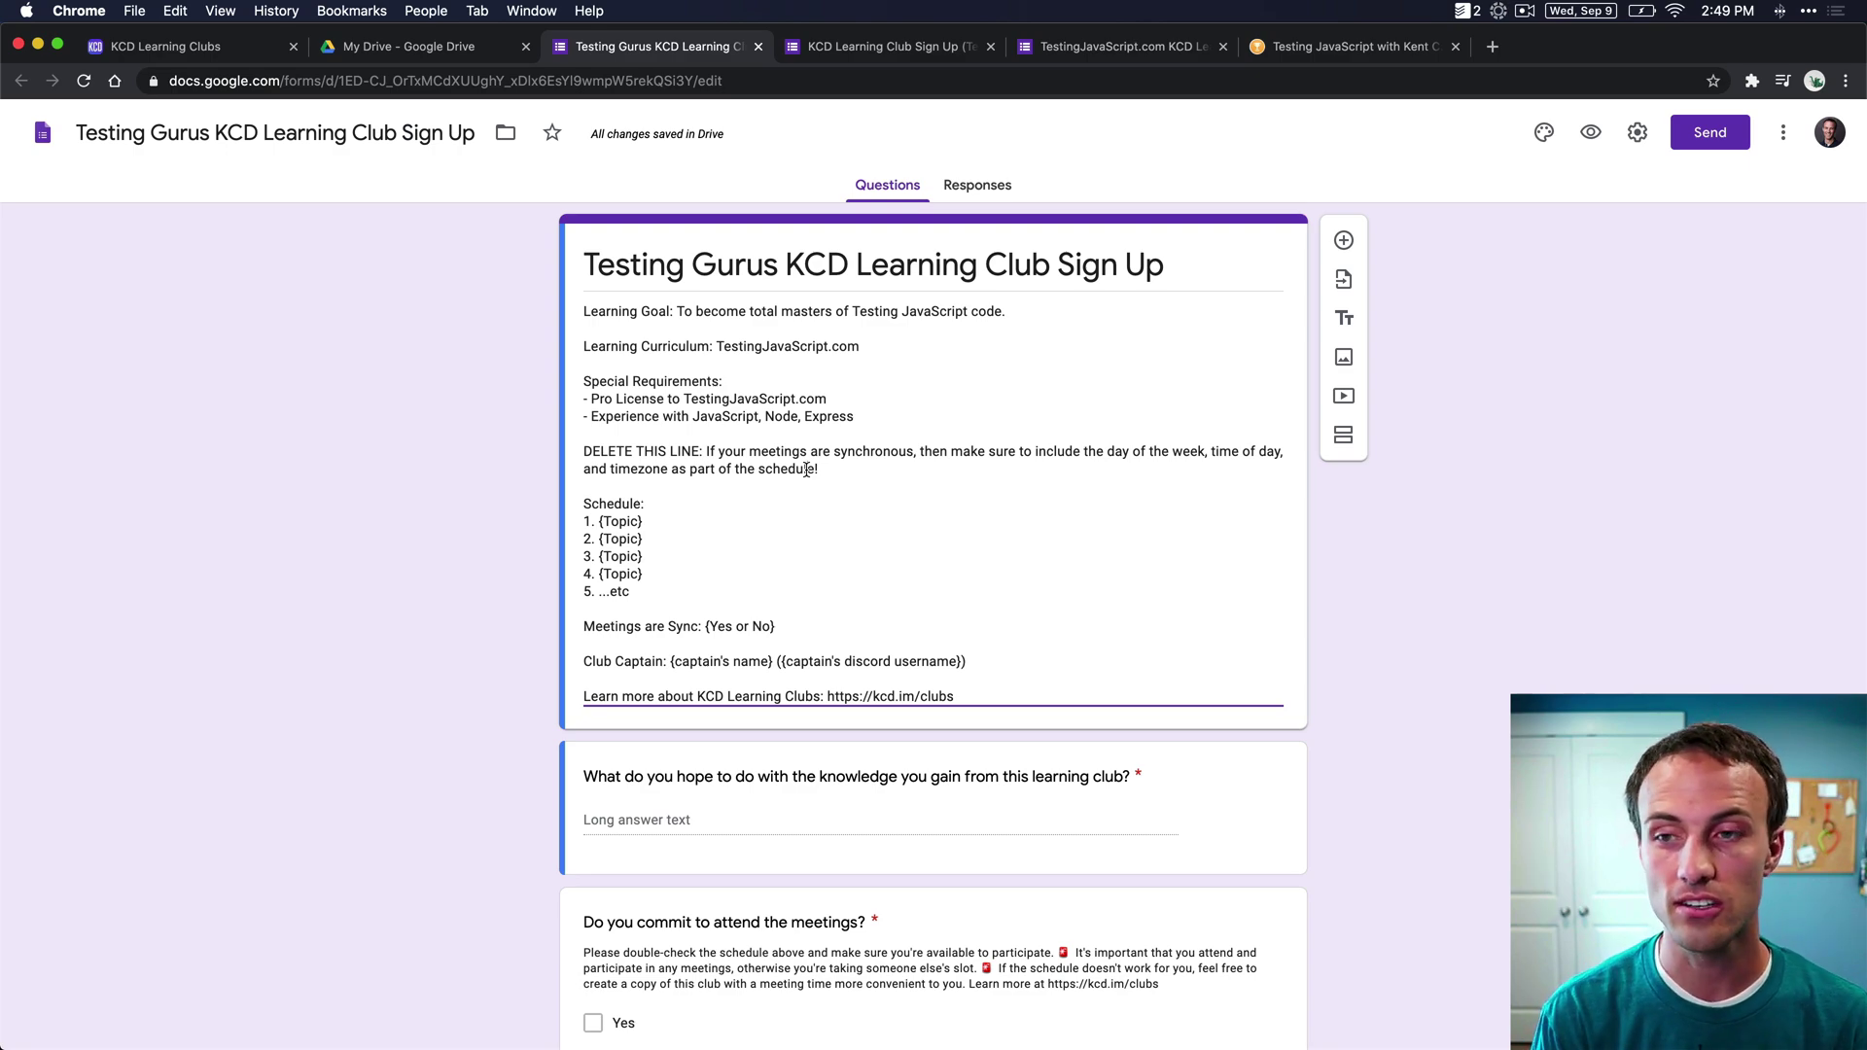
{"action": "key", "text": "super+1"}
{"action": "scroll", "coordinate": [815, 593], "scroll_direction": "down", "scroll_amount": 15}
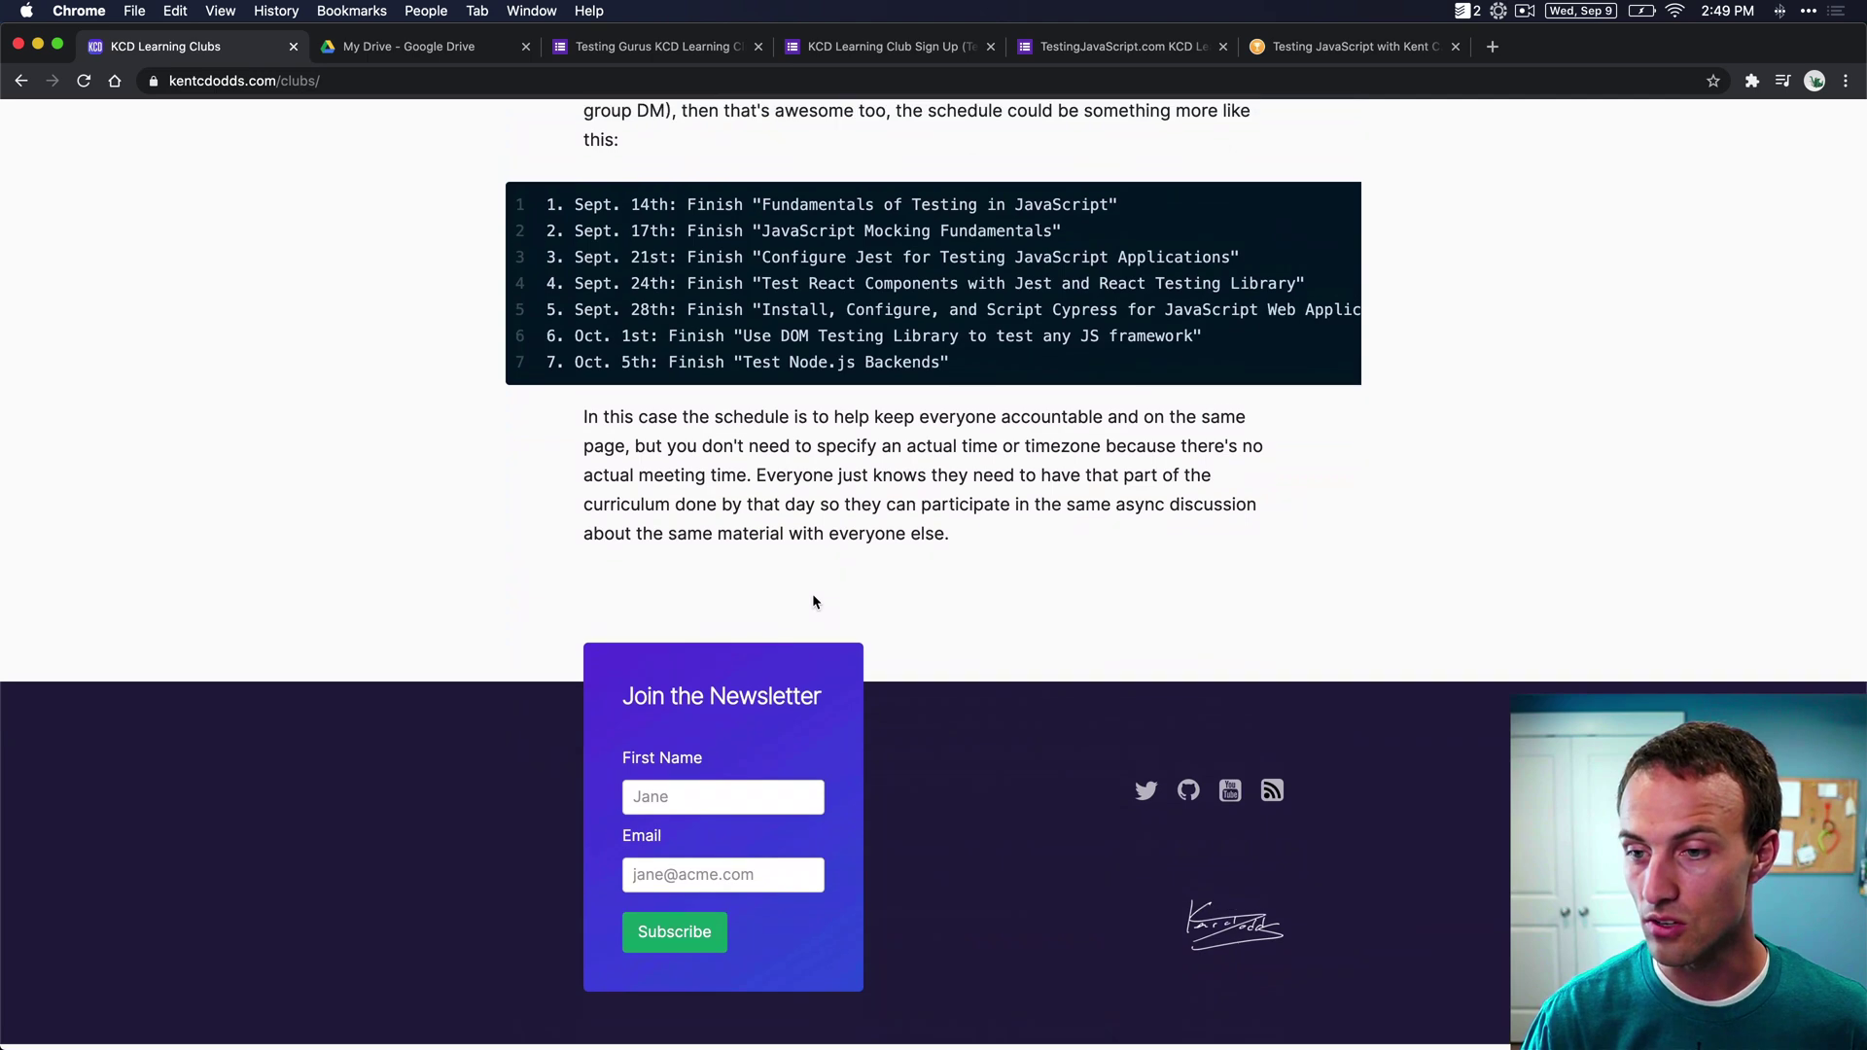
{"action": "scroll", "coordinate": [813, 596], "scroll_direction": "up", "scroll_amount": 10}
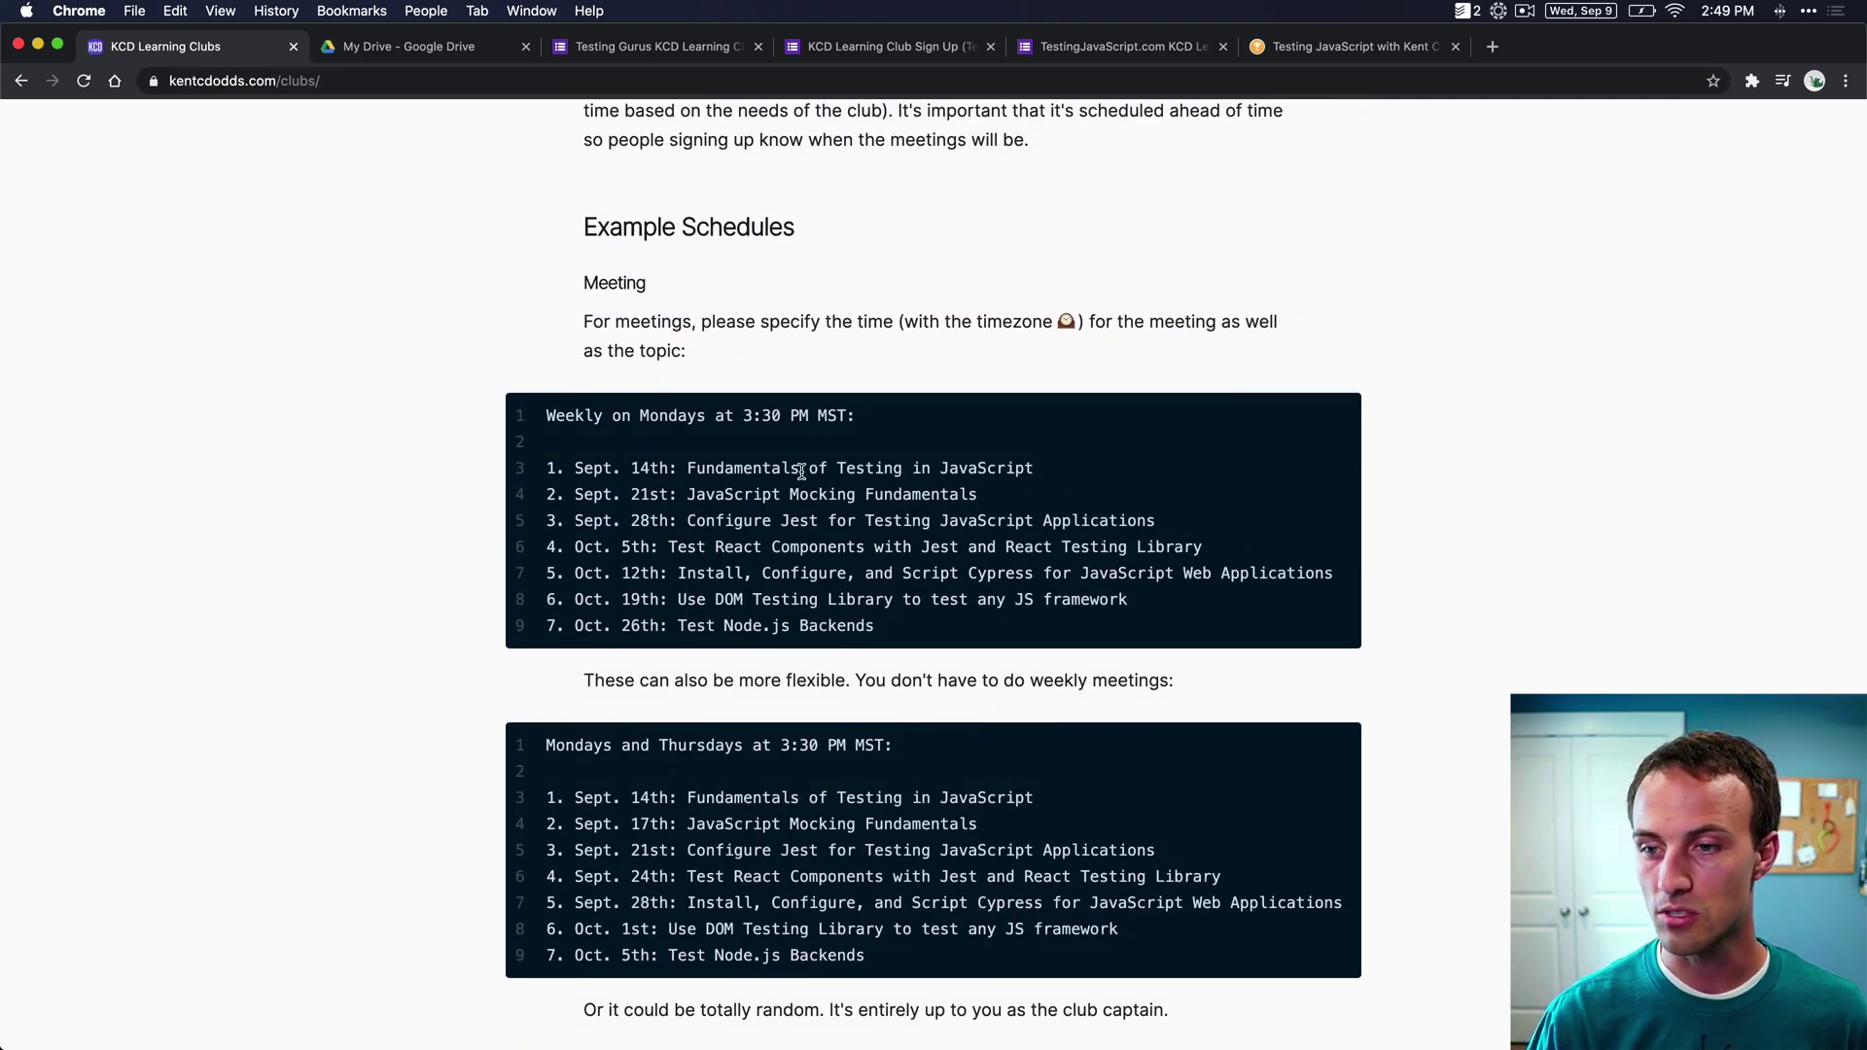
{"action": "scroll", "coordinate": [768, 457], "scroll_direction": "down", "scroll_amount": 3}
{"action": "left_click_drag", "start_coordinate": [563, 581], "coordinate": [854, 582]}
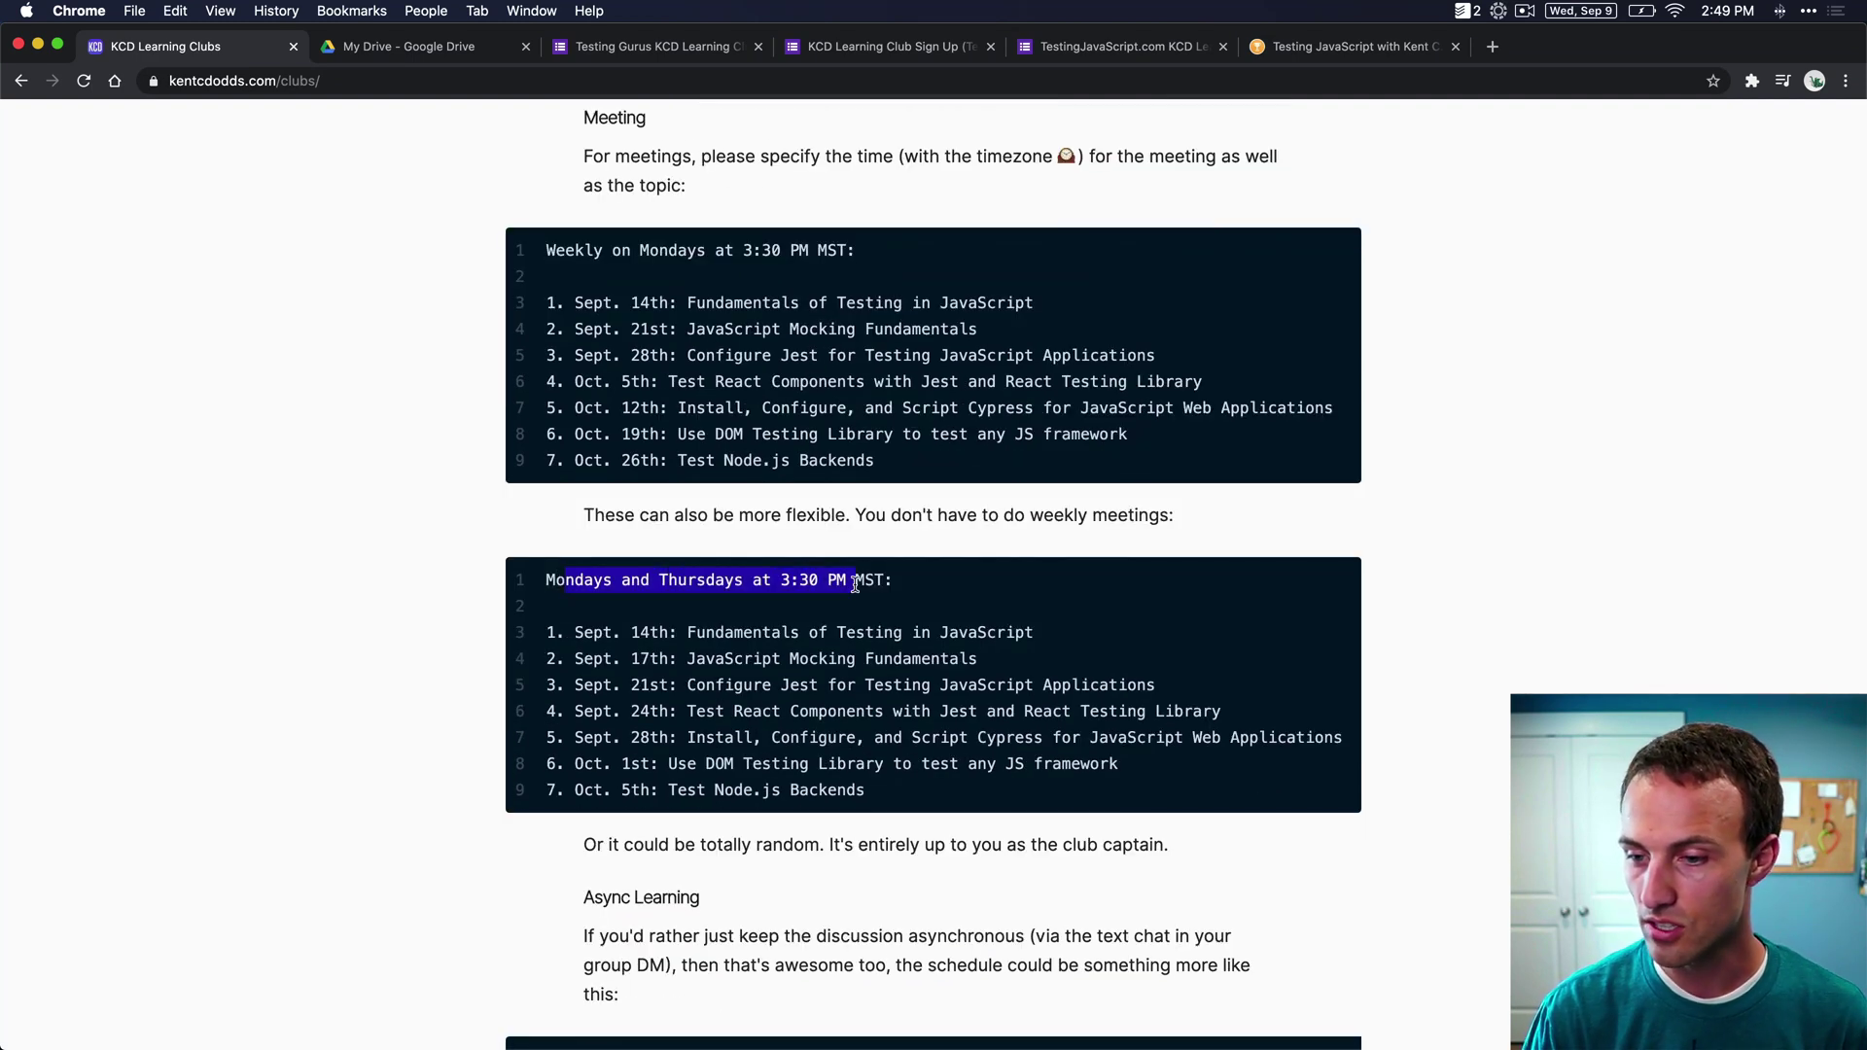
{"action": "left_click", "coordinate": [755, 674]}
{"action": "scroll", "coordinate": [756, 674], "scroll_direction": "down", "scroll_amount": 5}
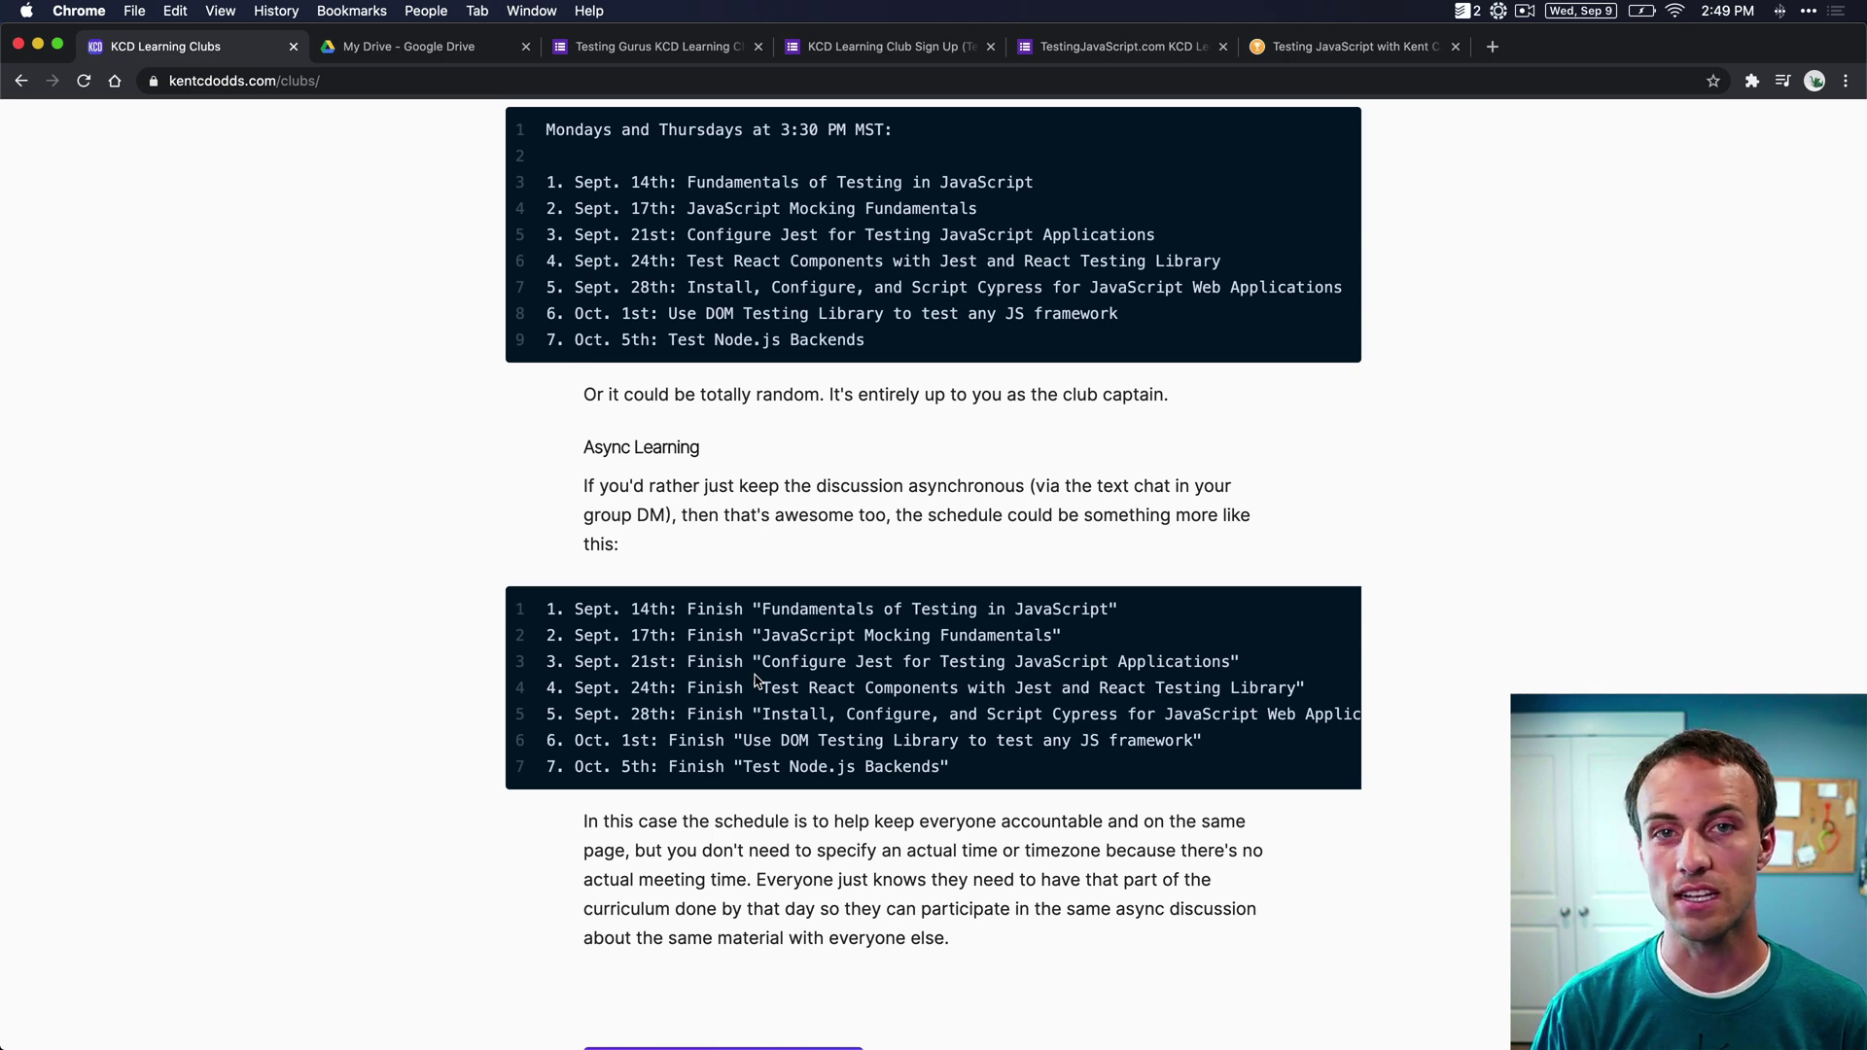
{"action": "key", "text": "ctrl+Tab"}
{"action": "key", "text": "ctrl+Tab"}
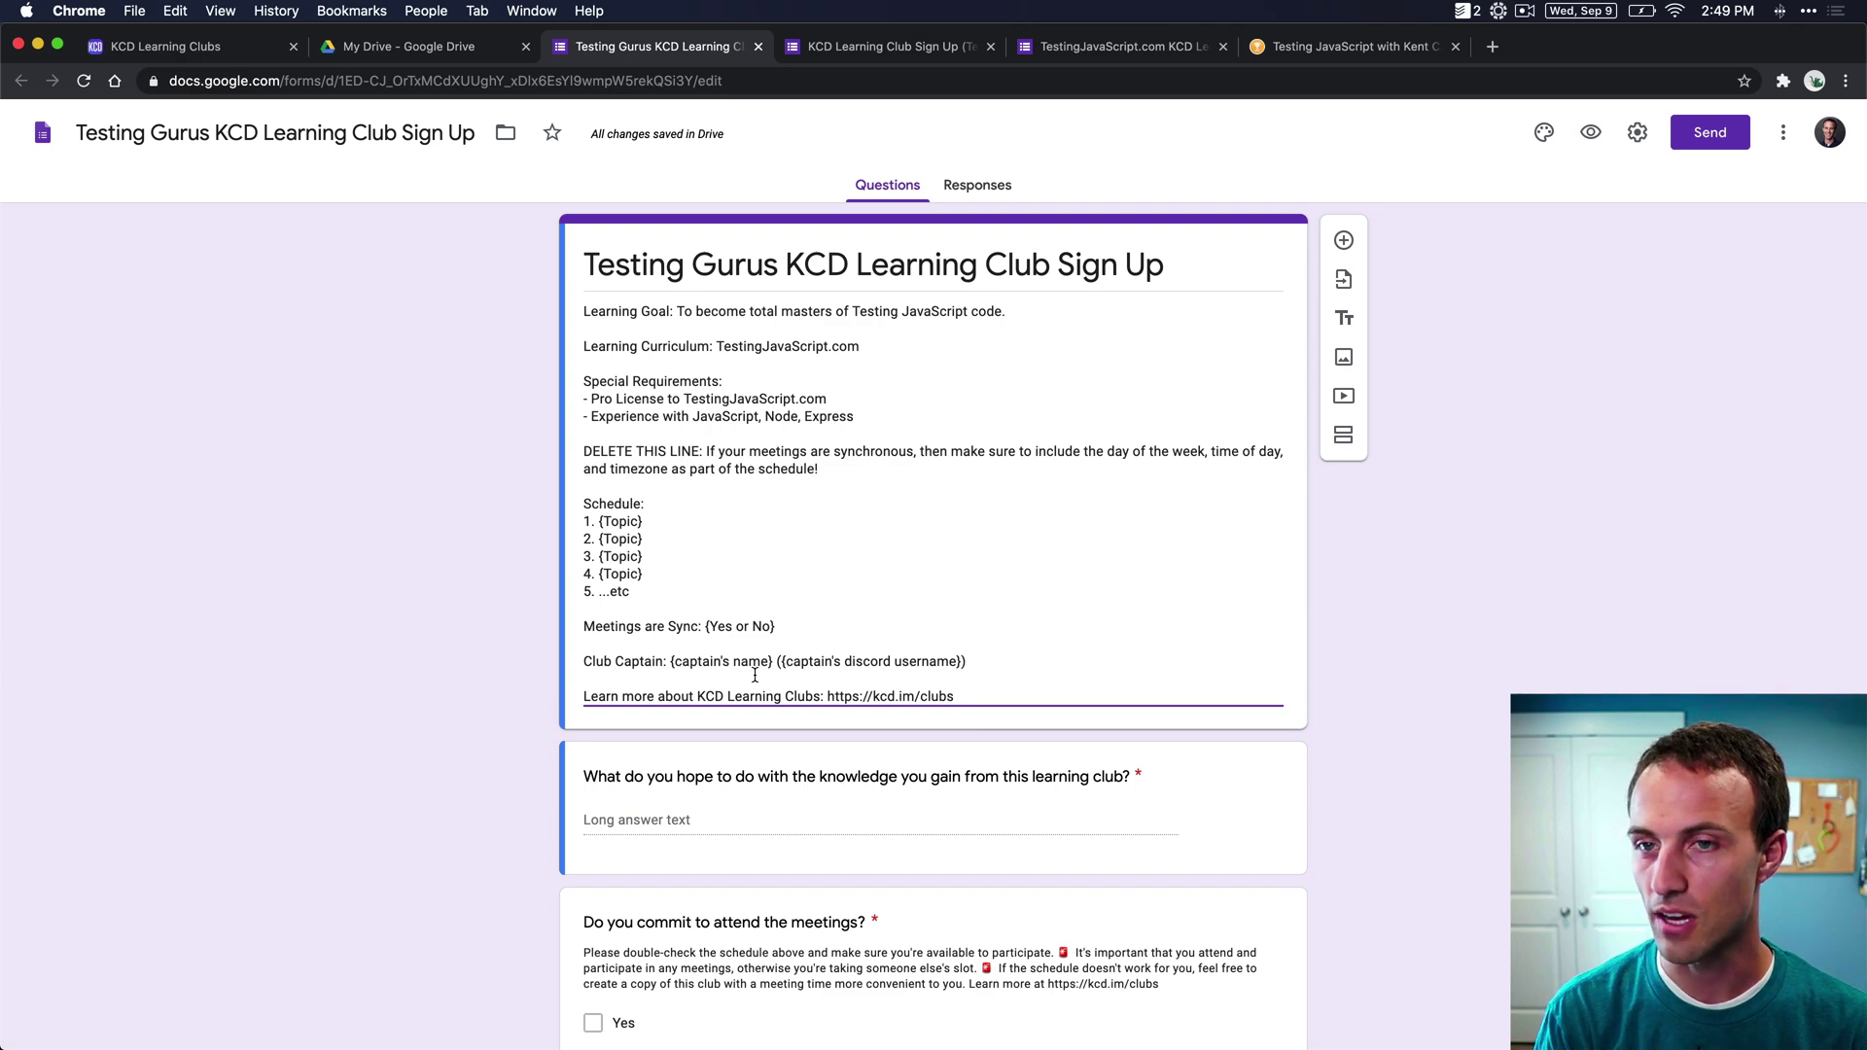
- Review the Async Learning example schedule on the KCD Learning Clubs page and return to the sign-up form
{"action": "key", "text": "ctrl+shift+Tab"}
{"action": "key", "text": "ctrl+shift+Tab"}
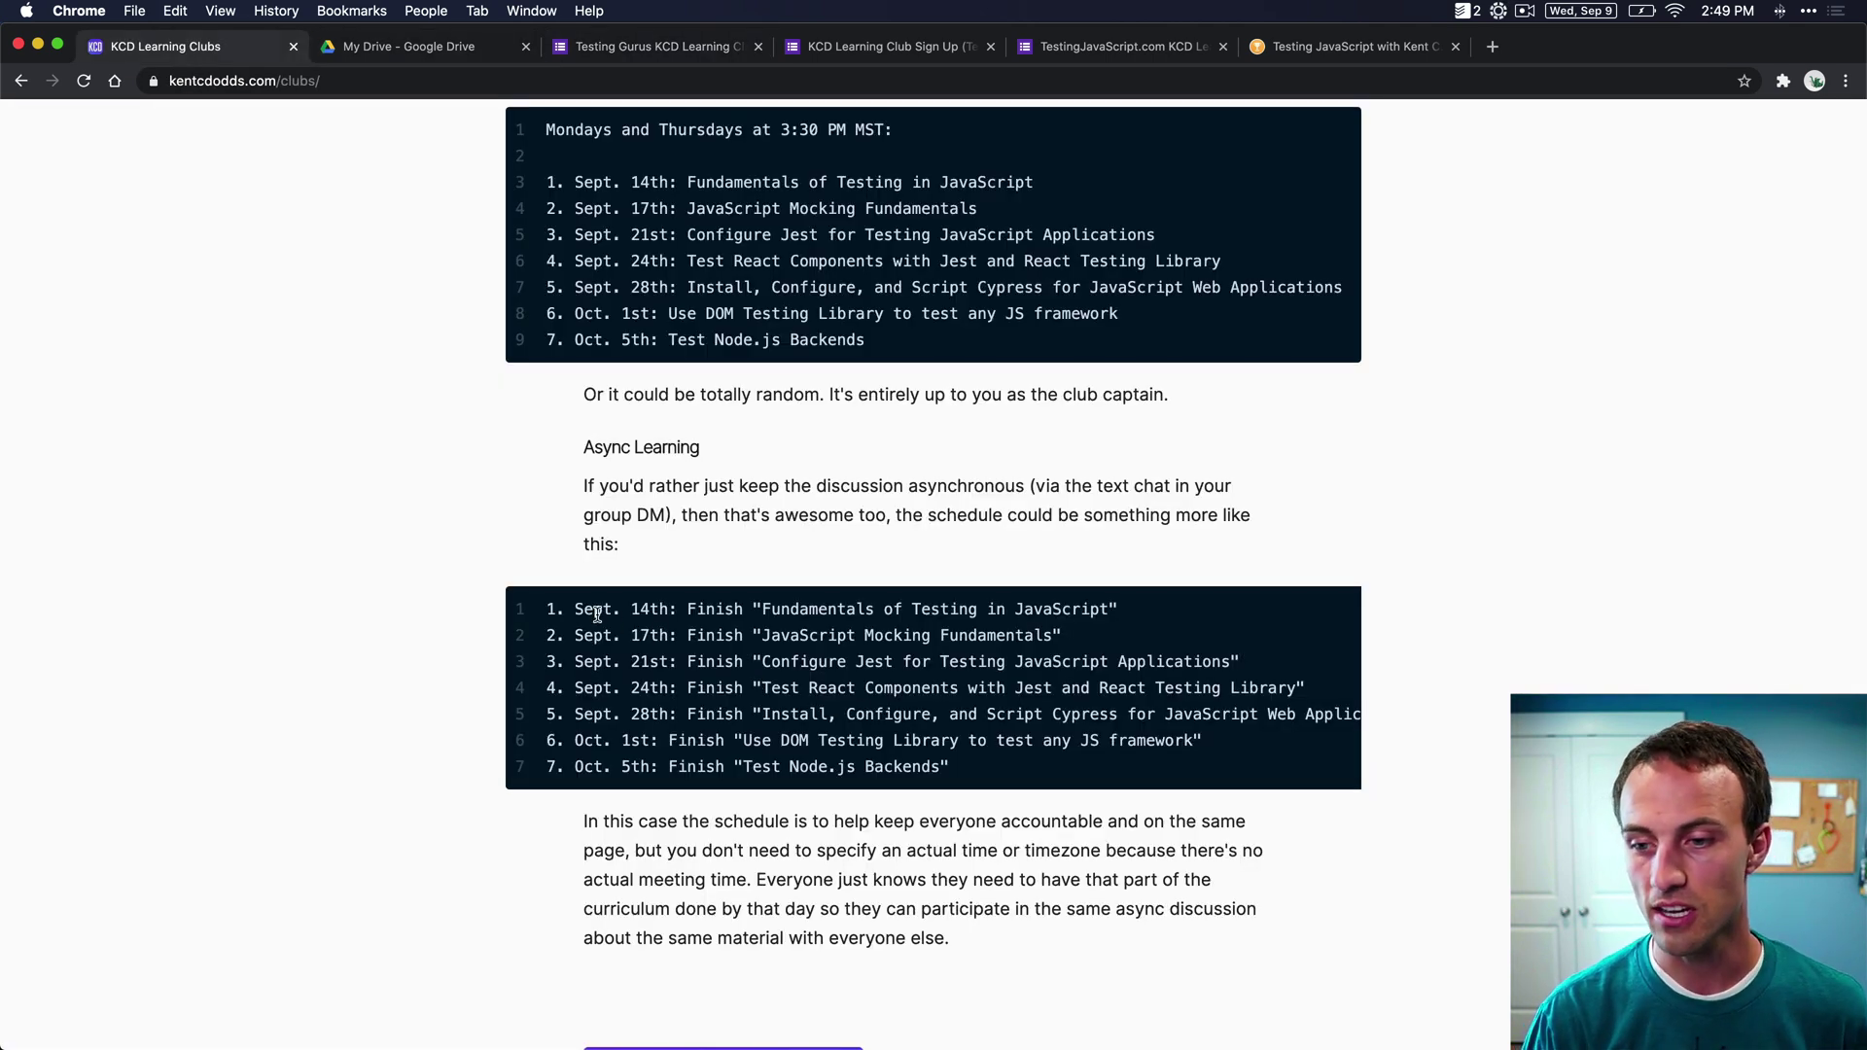
{"action": "left_click_drag", "start_coordinate": [567, 613], "coordinate": [915, 611]}
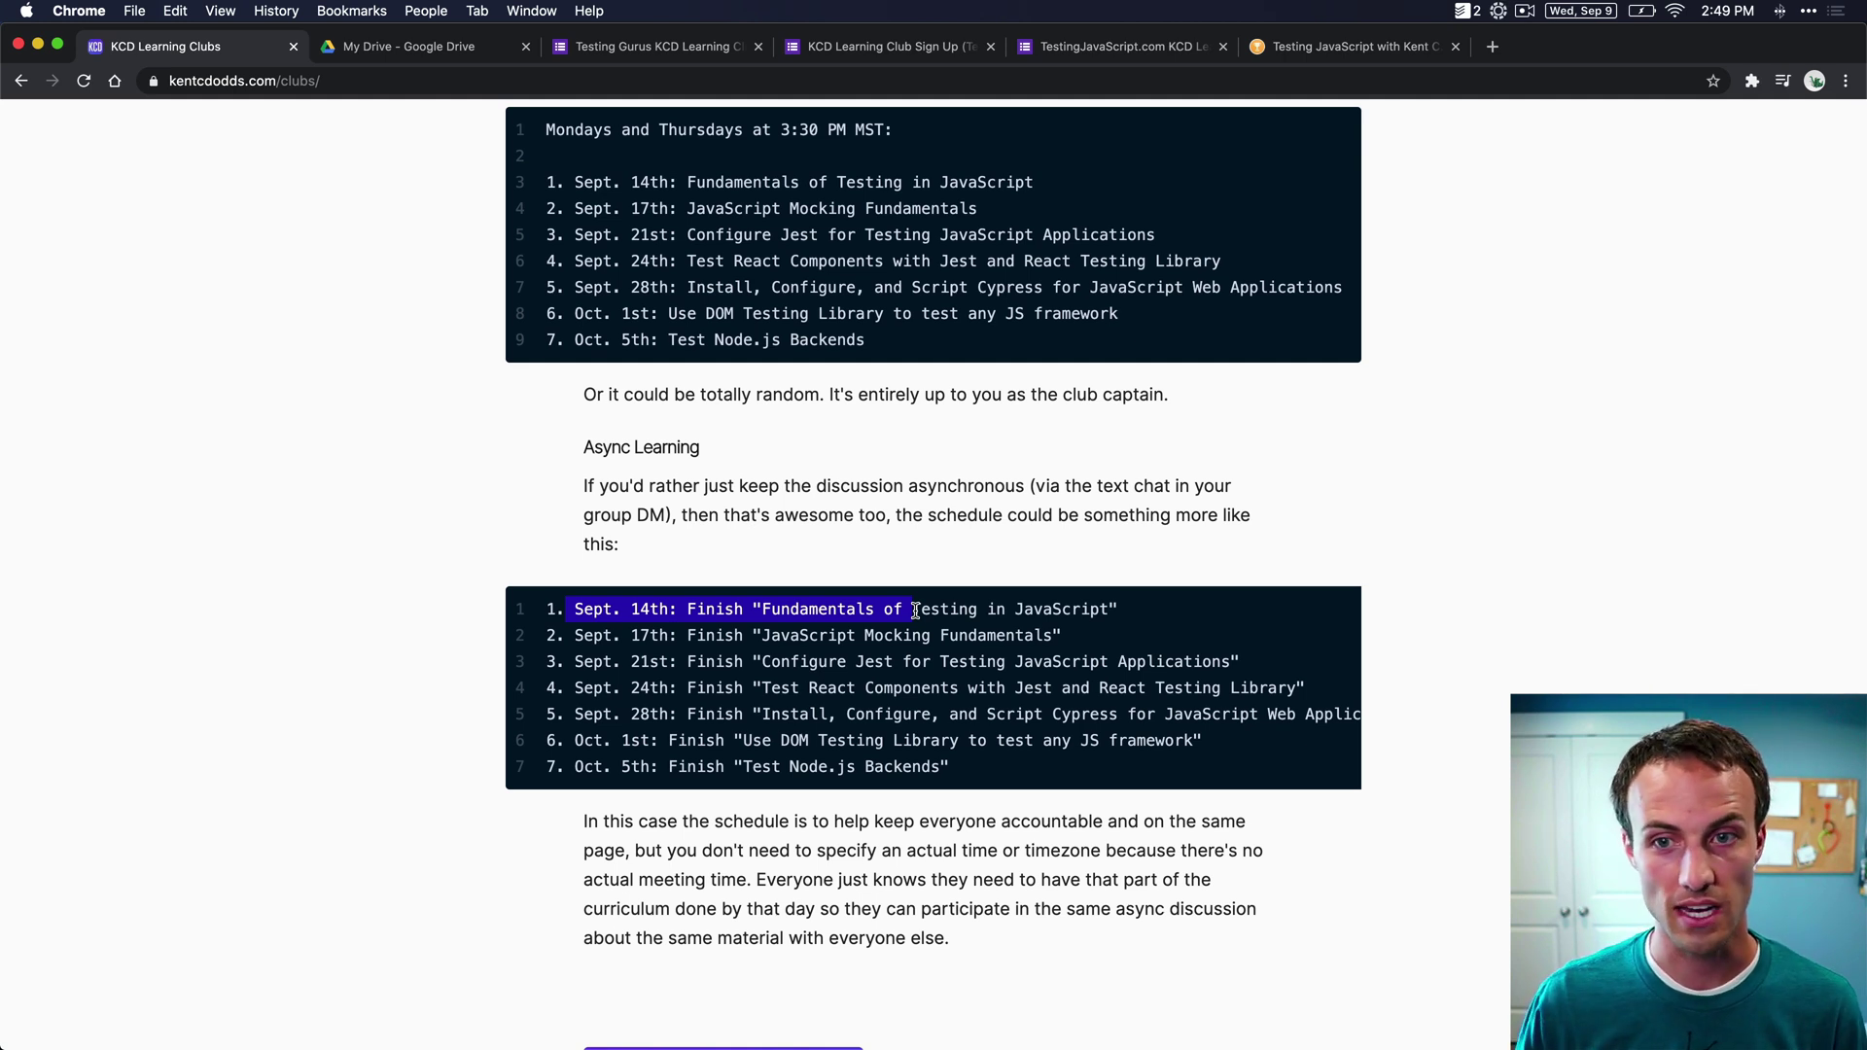
{"action": "left_click", "coordinate": [915, 611]}
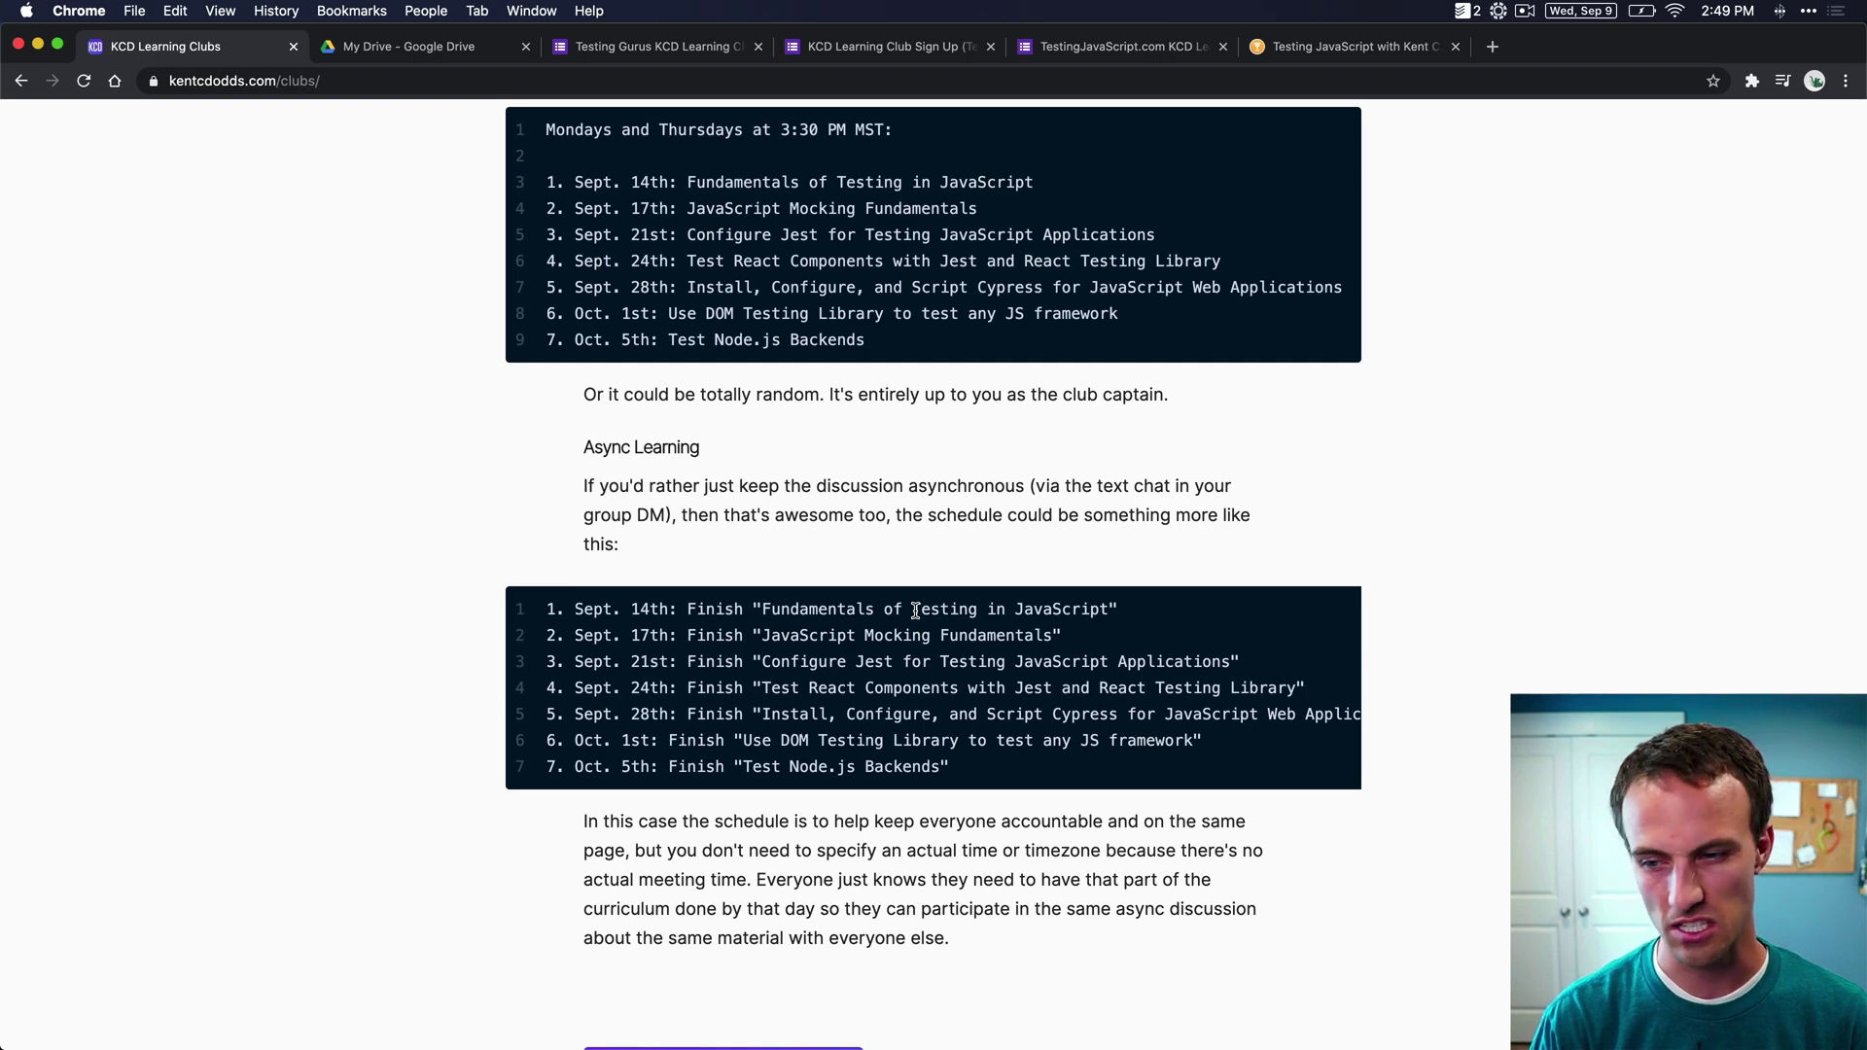
{"action": "key", "text": "ctrl+Tab"}
{"action": "key", "text": "ctrl+Tab"}
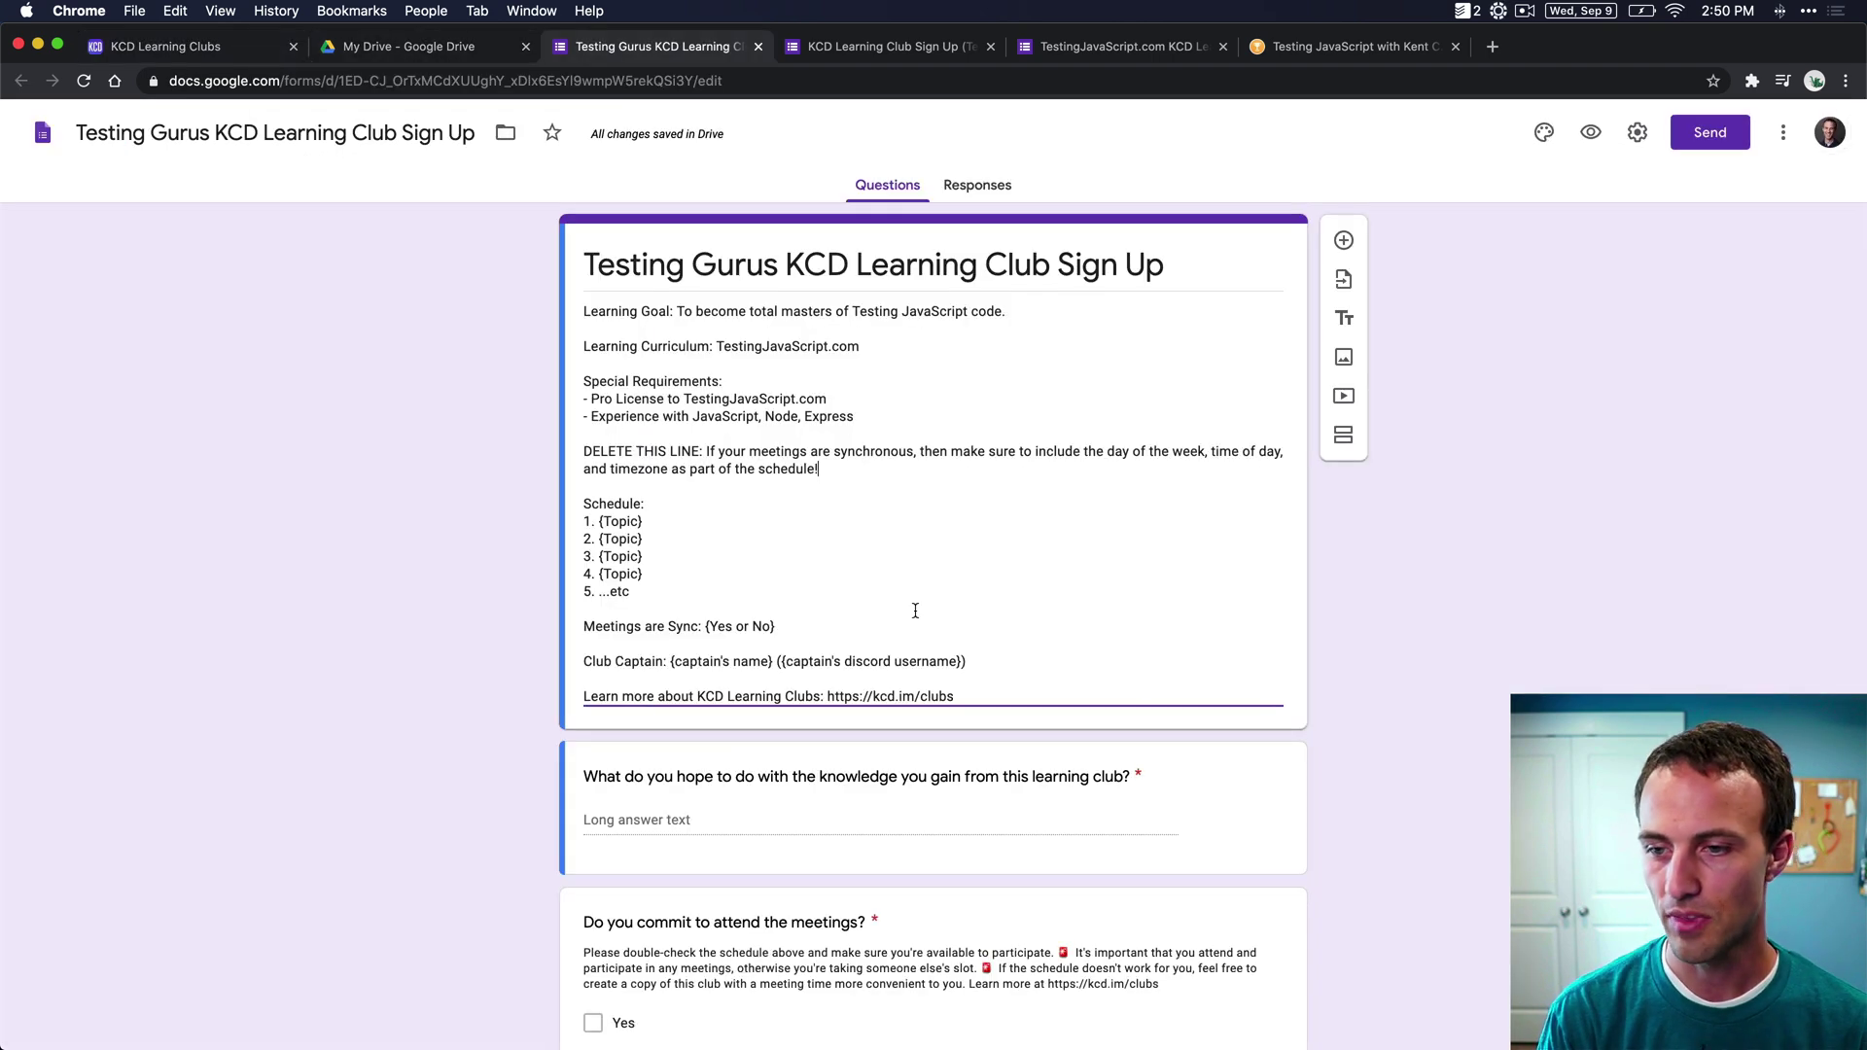
- Replace the form's Schedule topic placeholders with the "Weekly on Mondays at 3:30 PM MST" example schedule copied from the KCD Learning Clubs page
{"action": "key", "text": "ctrl+shift+Tab"}
{"action": "key", "text": "ctrl+shift+Tab"}
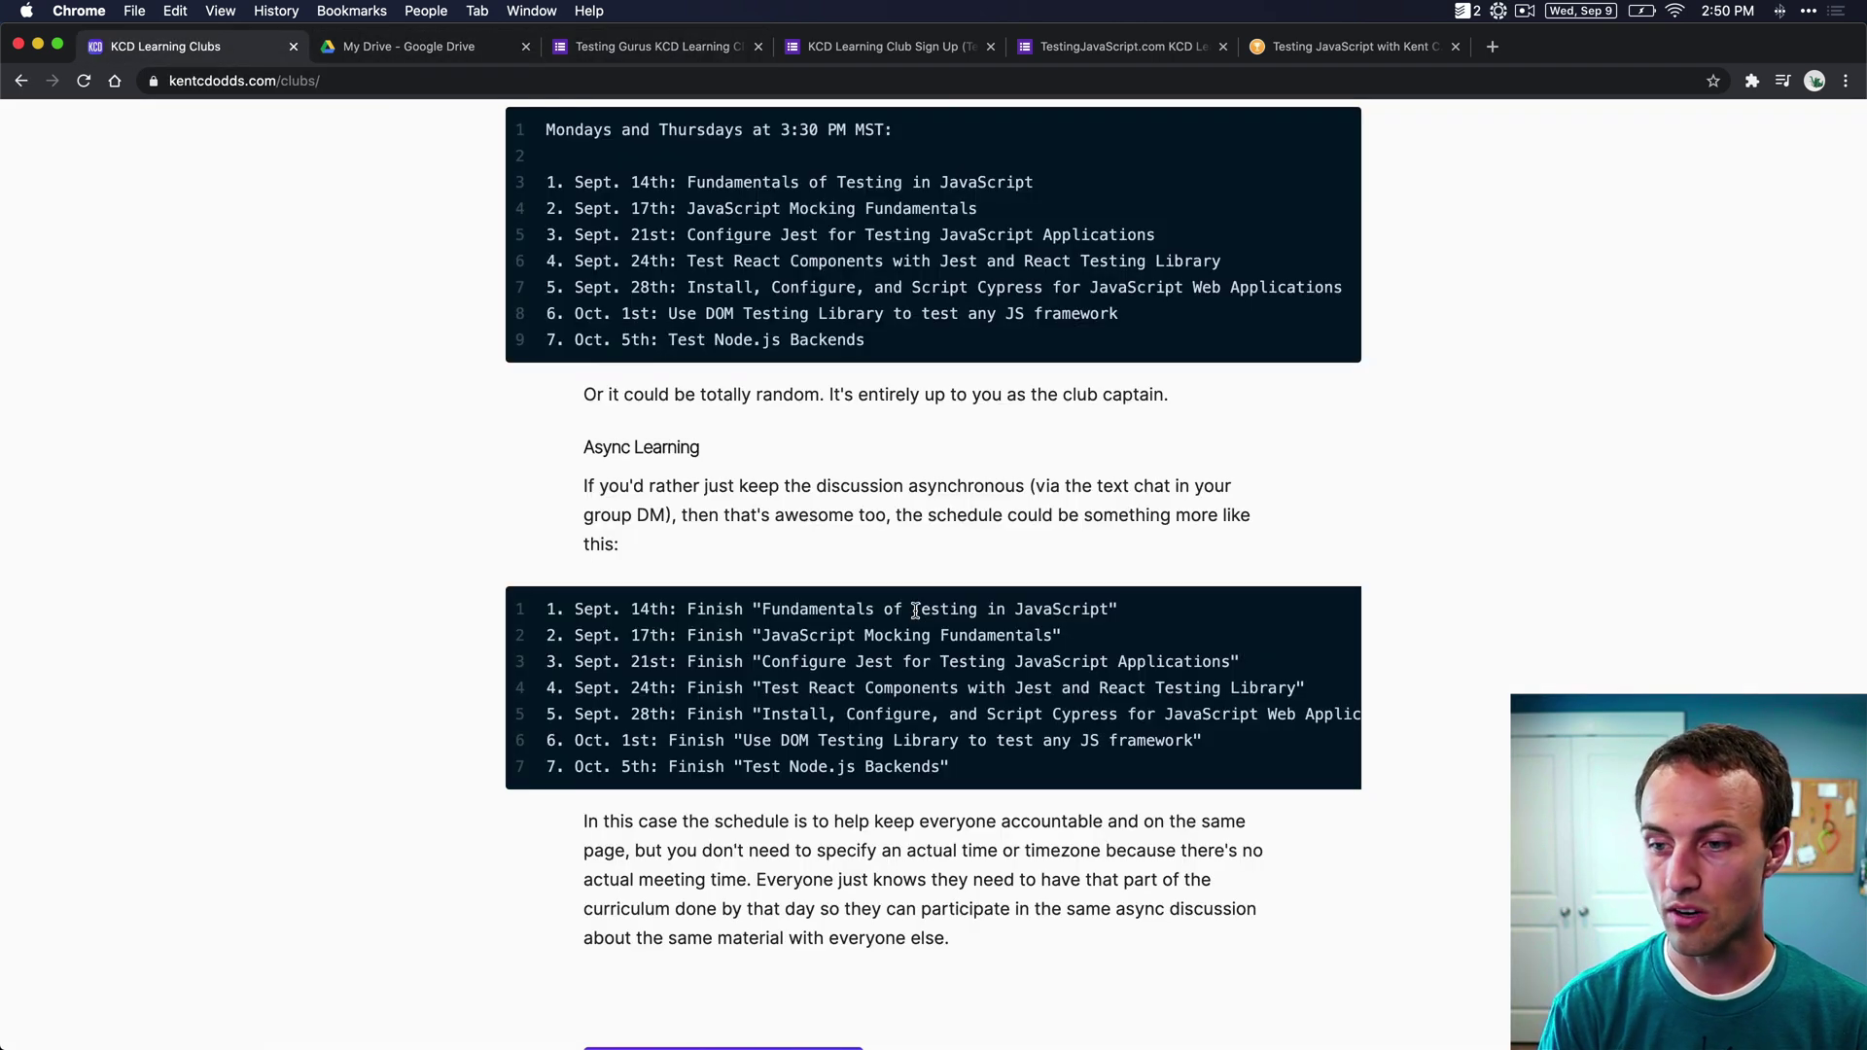
{"action": "scroll", "coordinate": [922, 652], "scroll_direction": "up", "scroll_amount": 10}
{"action": "scroll", "coordinate": [922, 653], "scroll_direction": "down", "scroll_amount": 3}
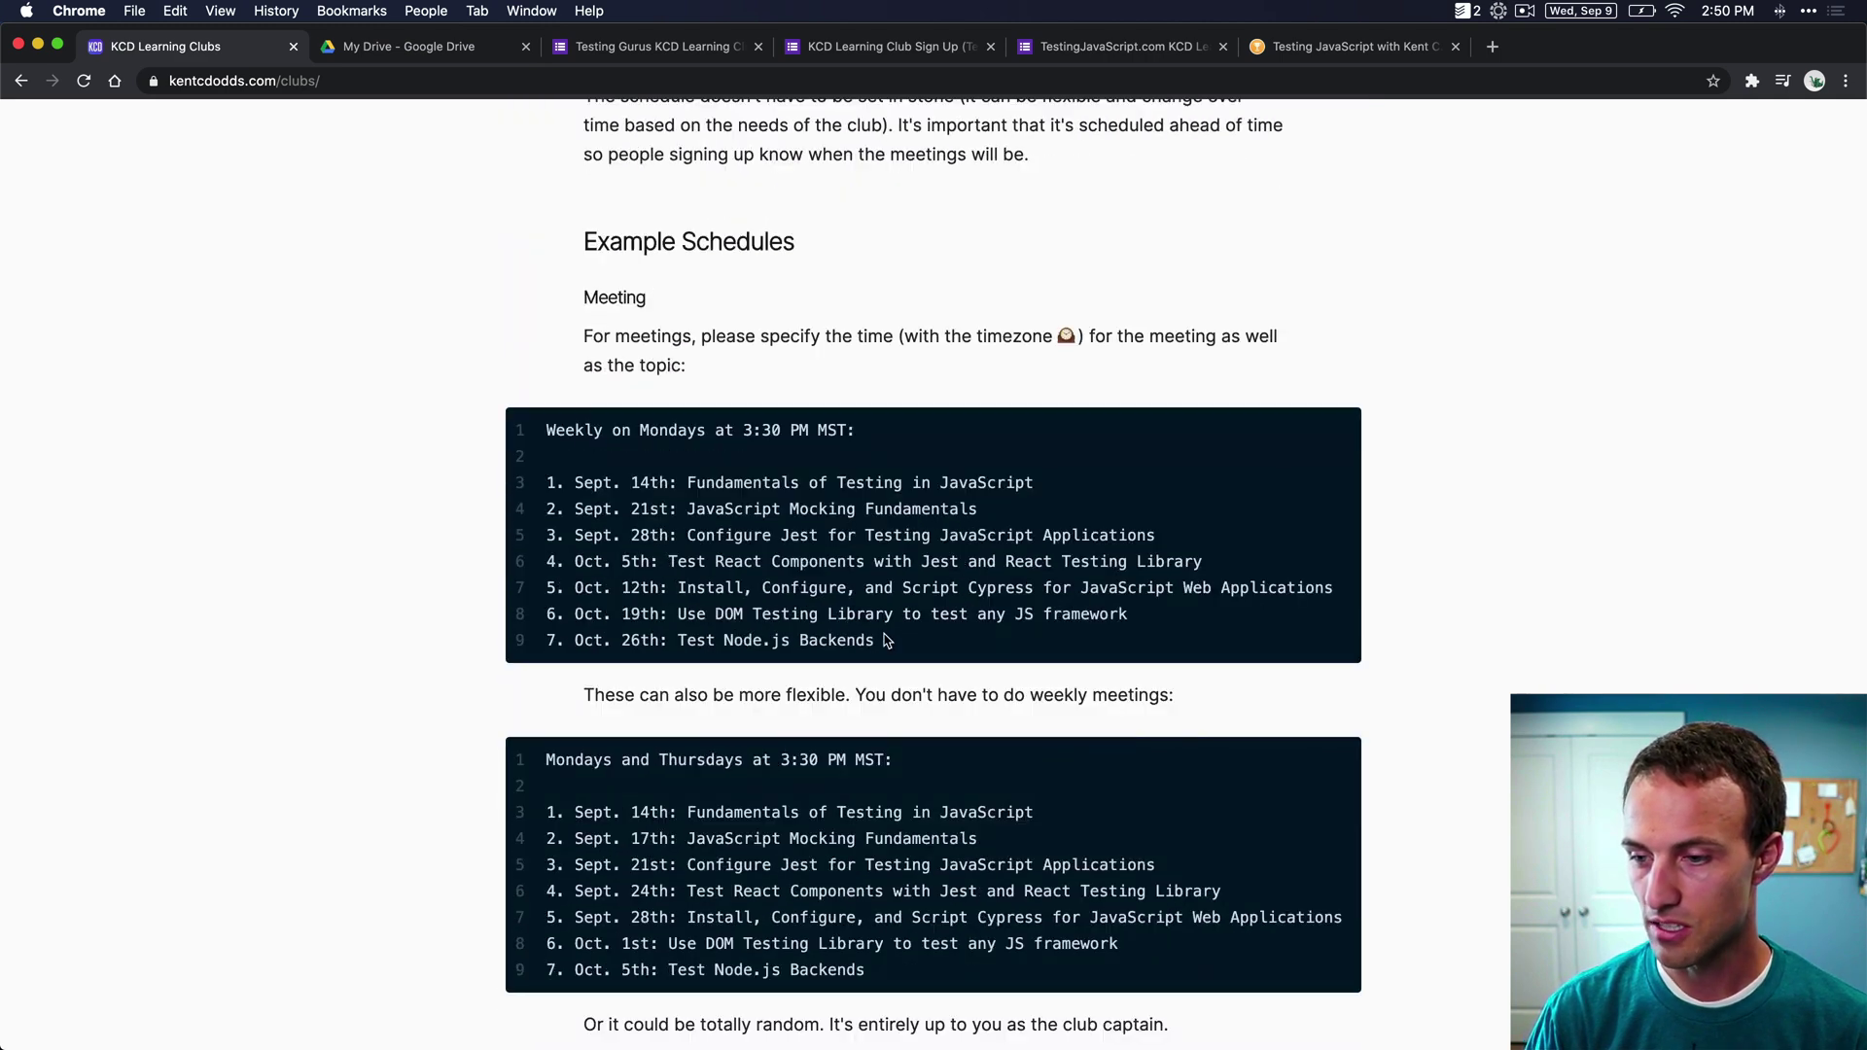
{"action": "left_click_drag", "start_coordinate": [881, 642], "coordinate": [538, 432]}
{"action": "key", "text": "super+c"}
{"action": "key", "text": "ctrl+Tab"}
{"action": "key", "text": "ctrl+Tab"}
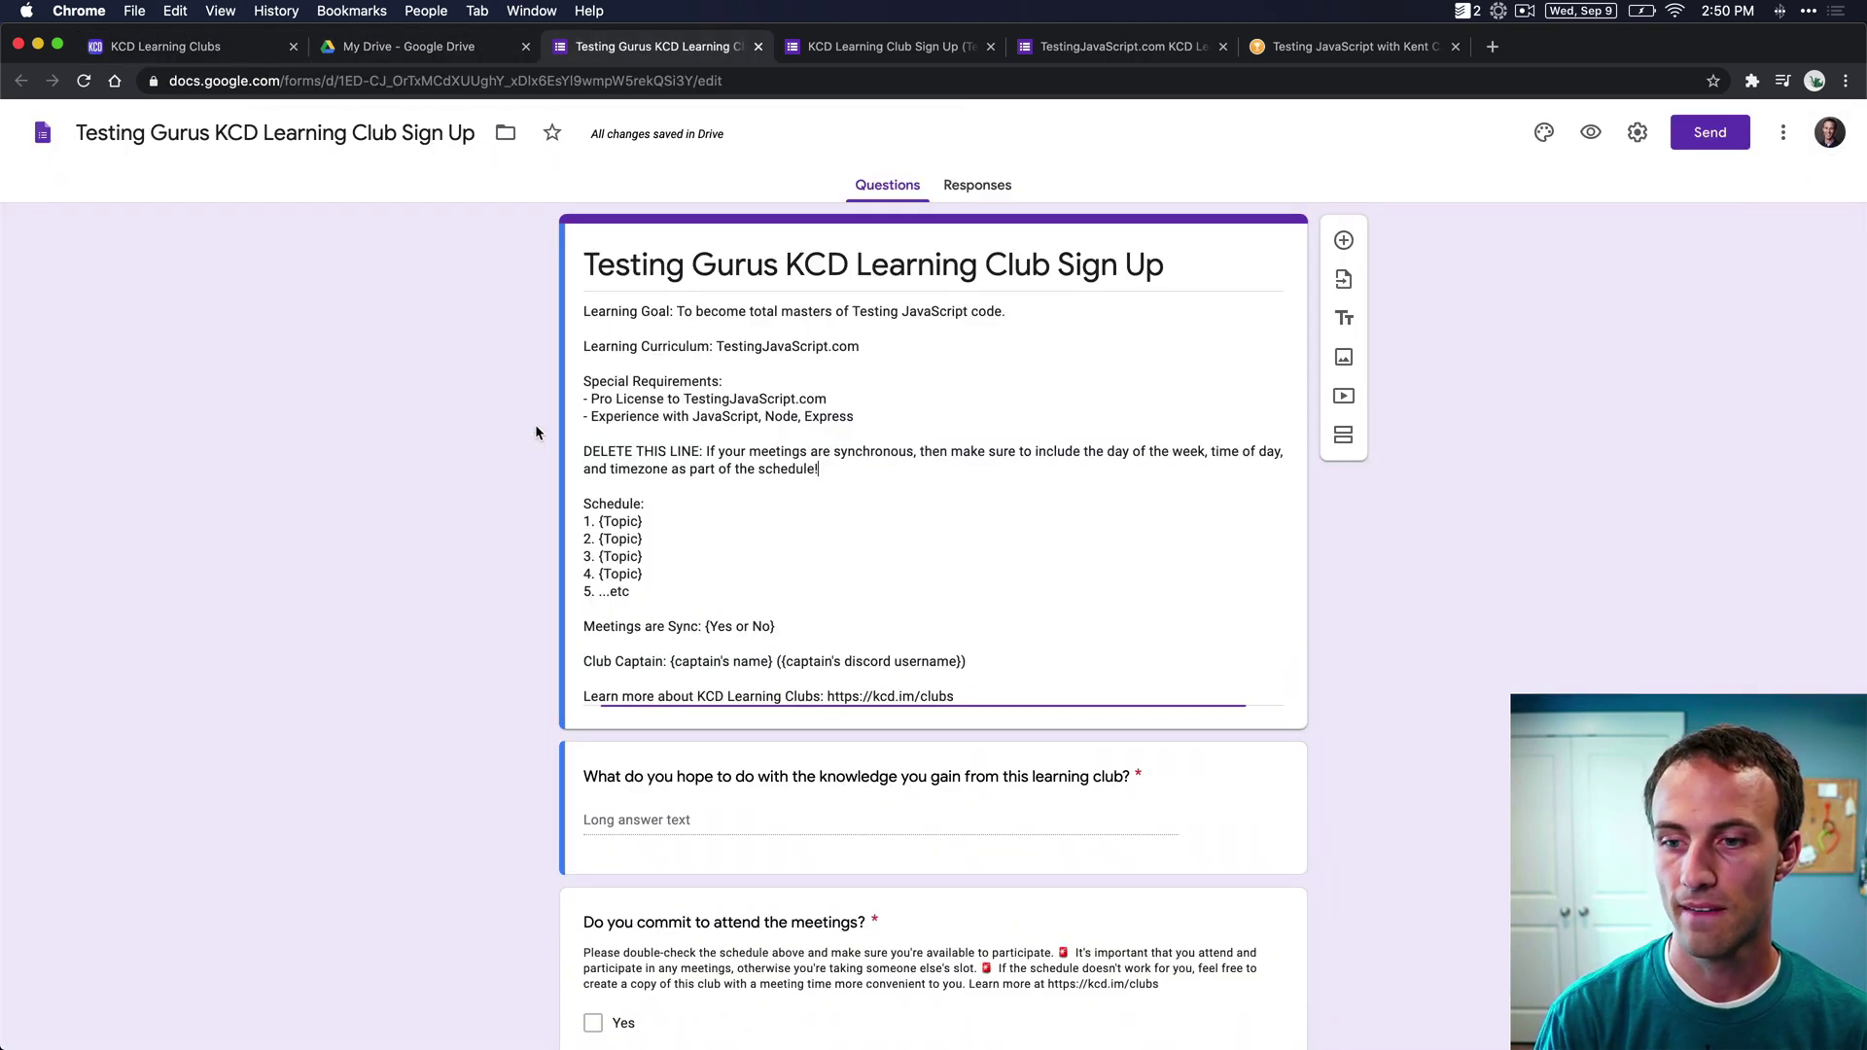
{"action": "mouse_move", "coordinate": [639, 590]}
{"action": "left_mouse_down"}
{"action": "mouse_move", "coordinate": [613, 494]}
{"action": "mouse_move", "coordinate": [583, 502]}
{"action": "mouse_move", "coordinate": [644, 559]}
{"action": "mouse_move", "coordinate": [630, 592]}
{"action": "left_mouse_up"}
{"action": "key", "text": "super+v"}
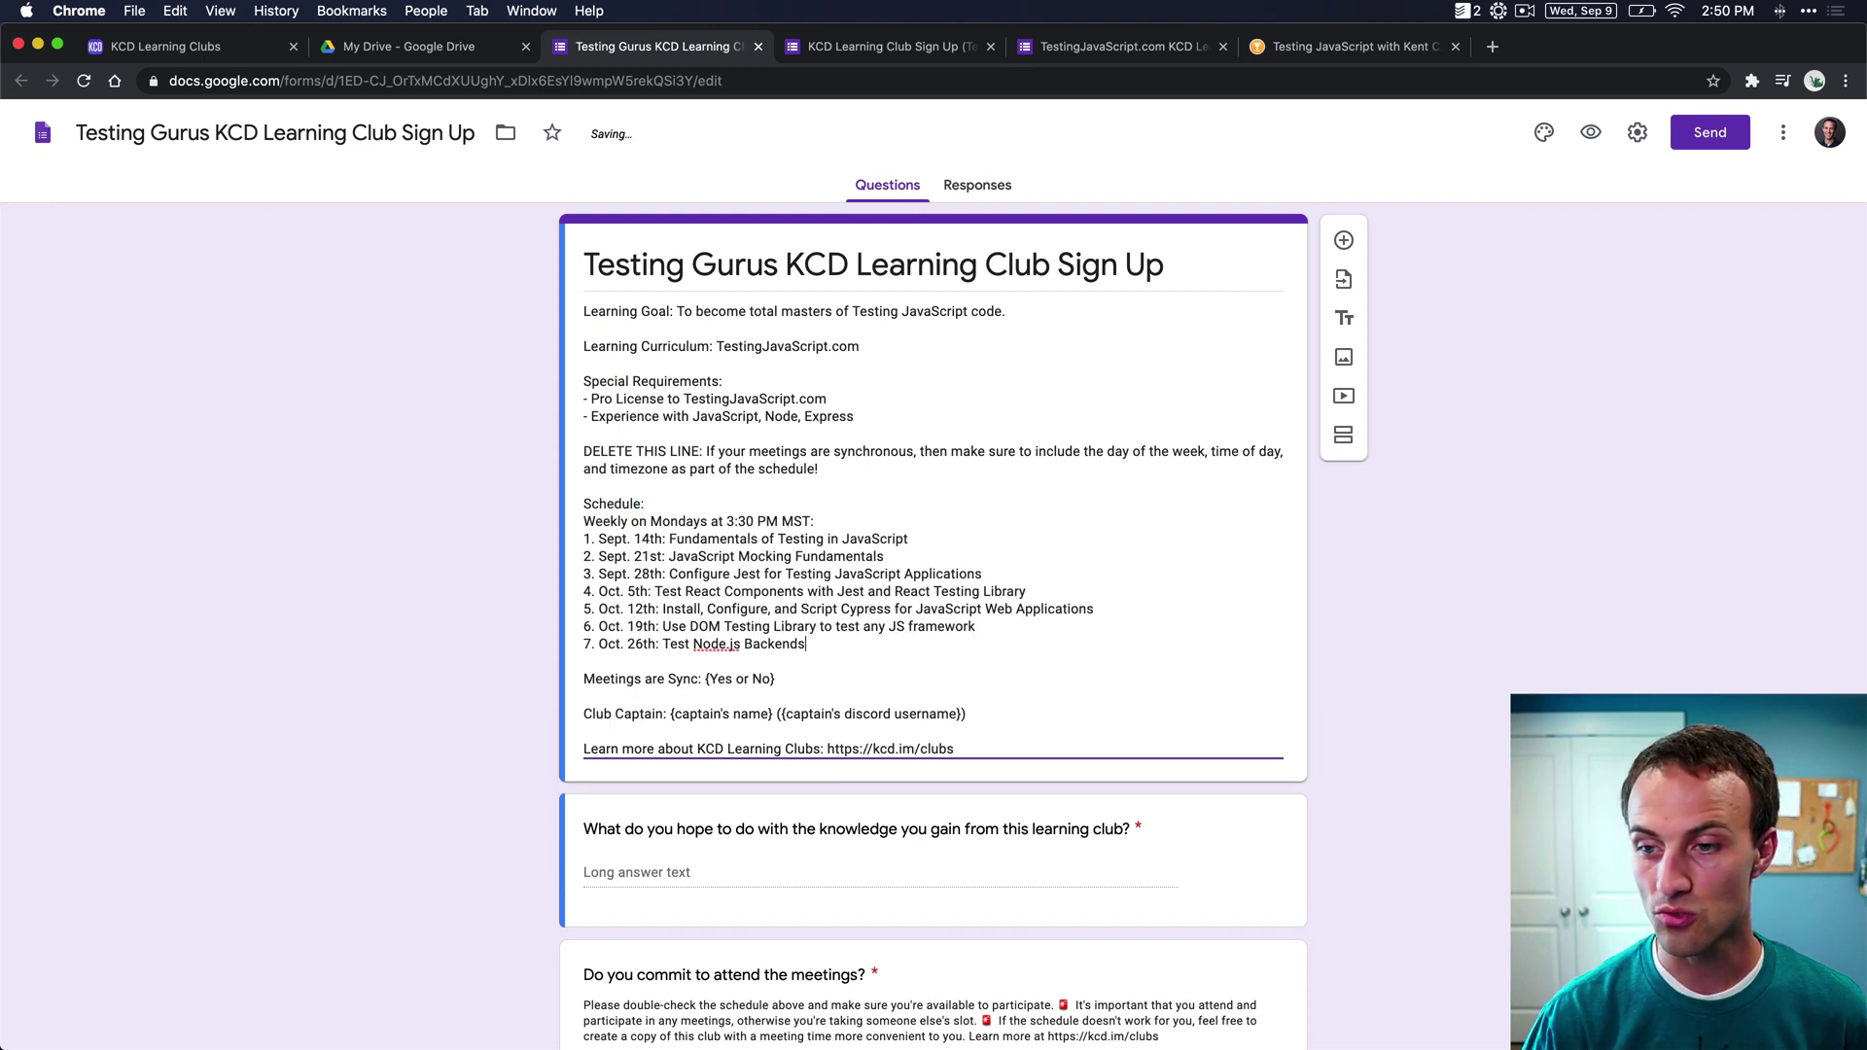
- Delete the "DELETE THIS LINE" note about synchronous meetings above the Schedule section
{"action": "left_click", "coordinate": [717, 487]}
{"action": "key", "text": "shift+Up"}
{"action": "key", "text": "shift+Up"}
{"action": "key", "text": "BackSpace"}
{"action": "key", "text": "BackSpace"}
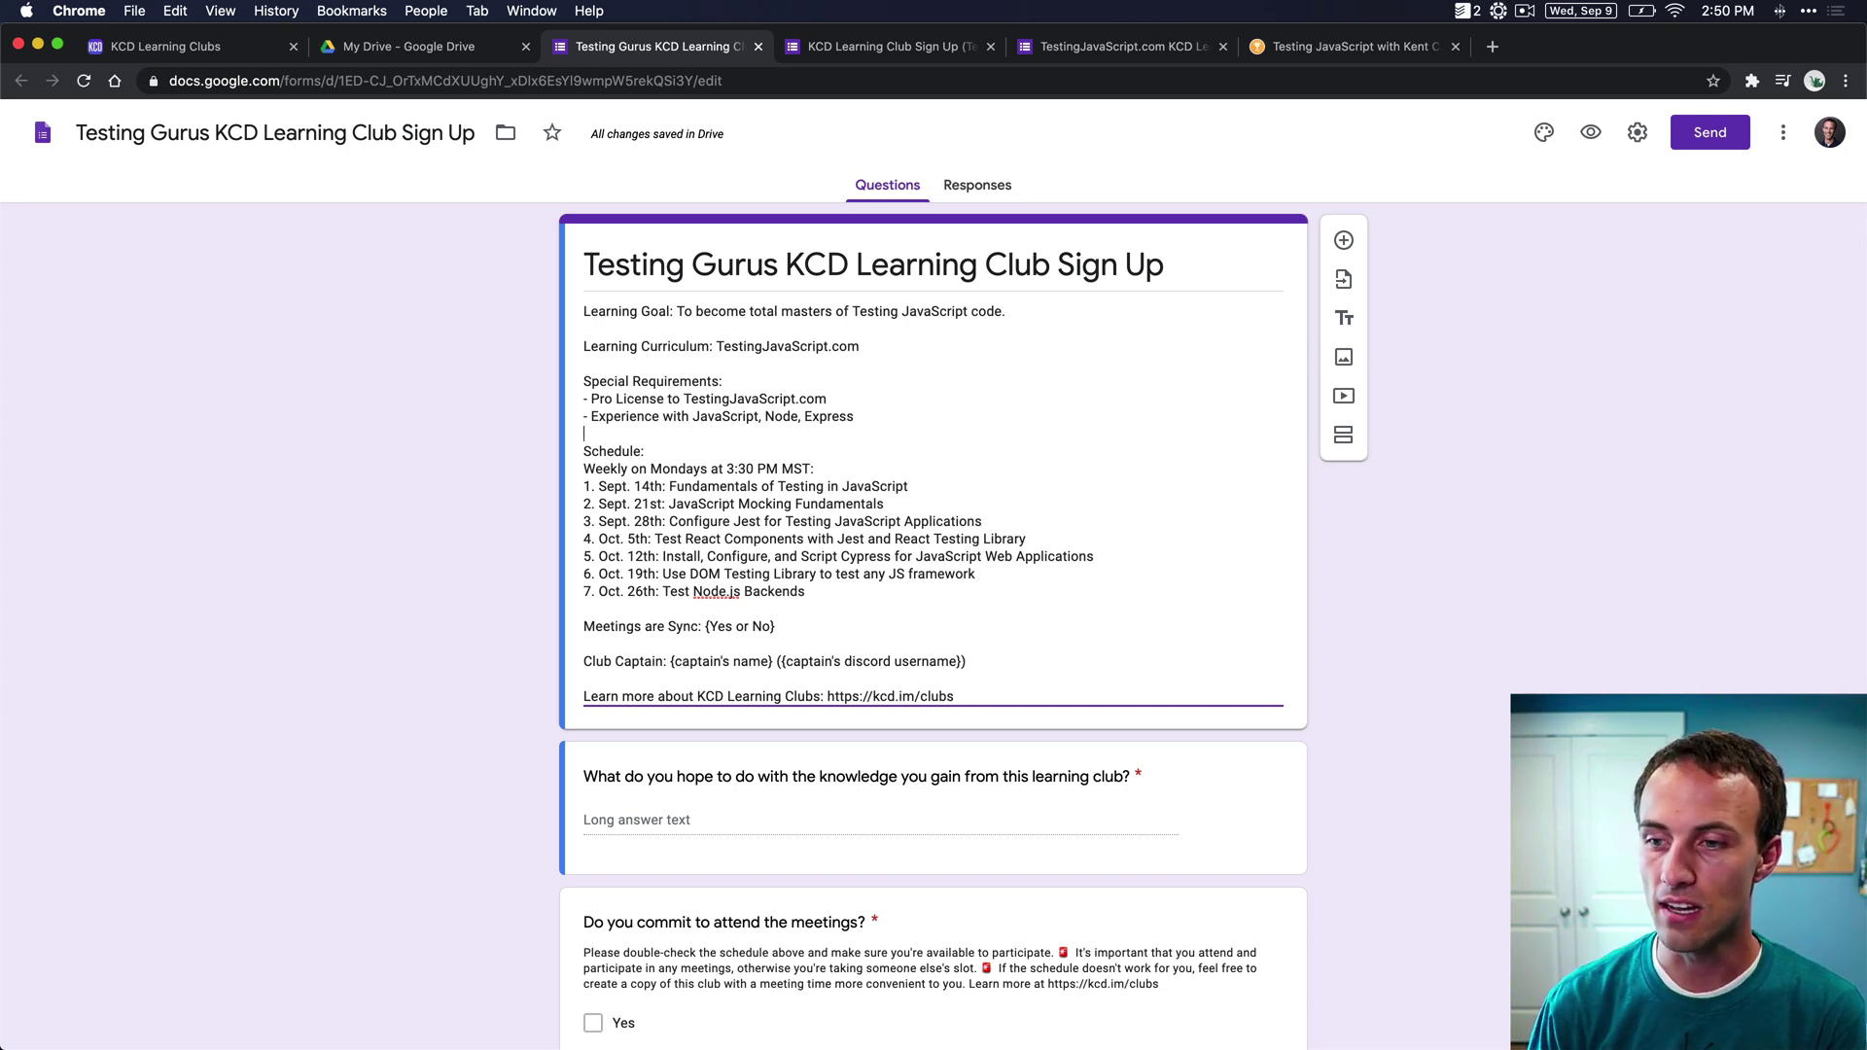
{"action": "left_click", "coordinate": [612, 364], "text": "shift"}
{"action": "key", "text": "BackSpace"}
{"action": "left_click", "coordinate": [605, 327]}
{"action": "key", "text": "cmd+v"}
{"action": "key", "text": "cmd+z"}
{"action": "key", "text": "cmd+z"}
{"action": "key", "text": "cmd+shift+z"}
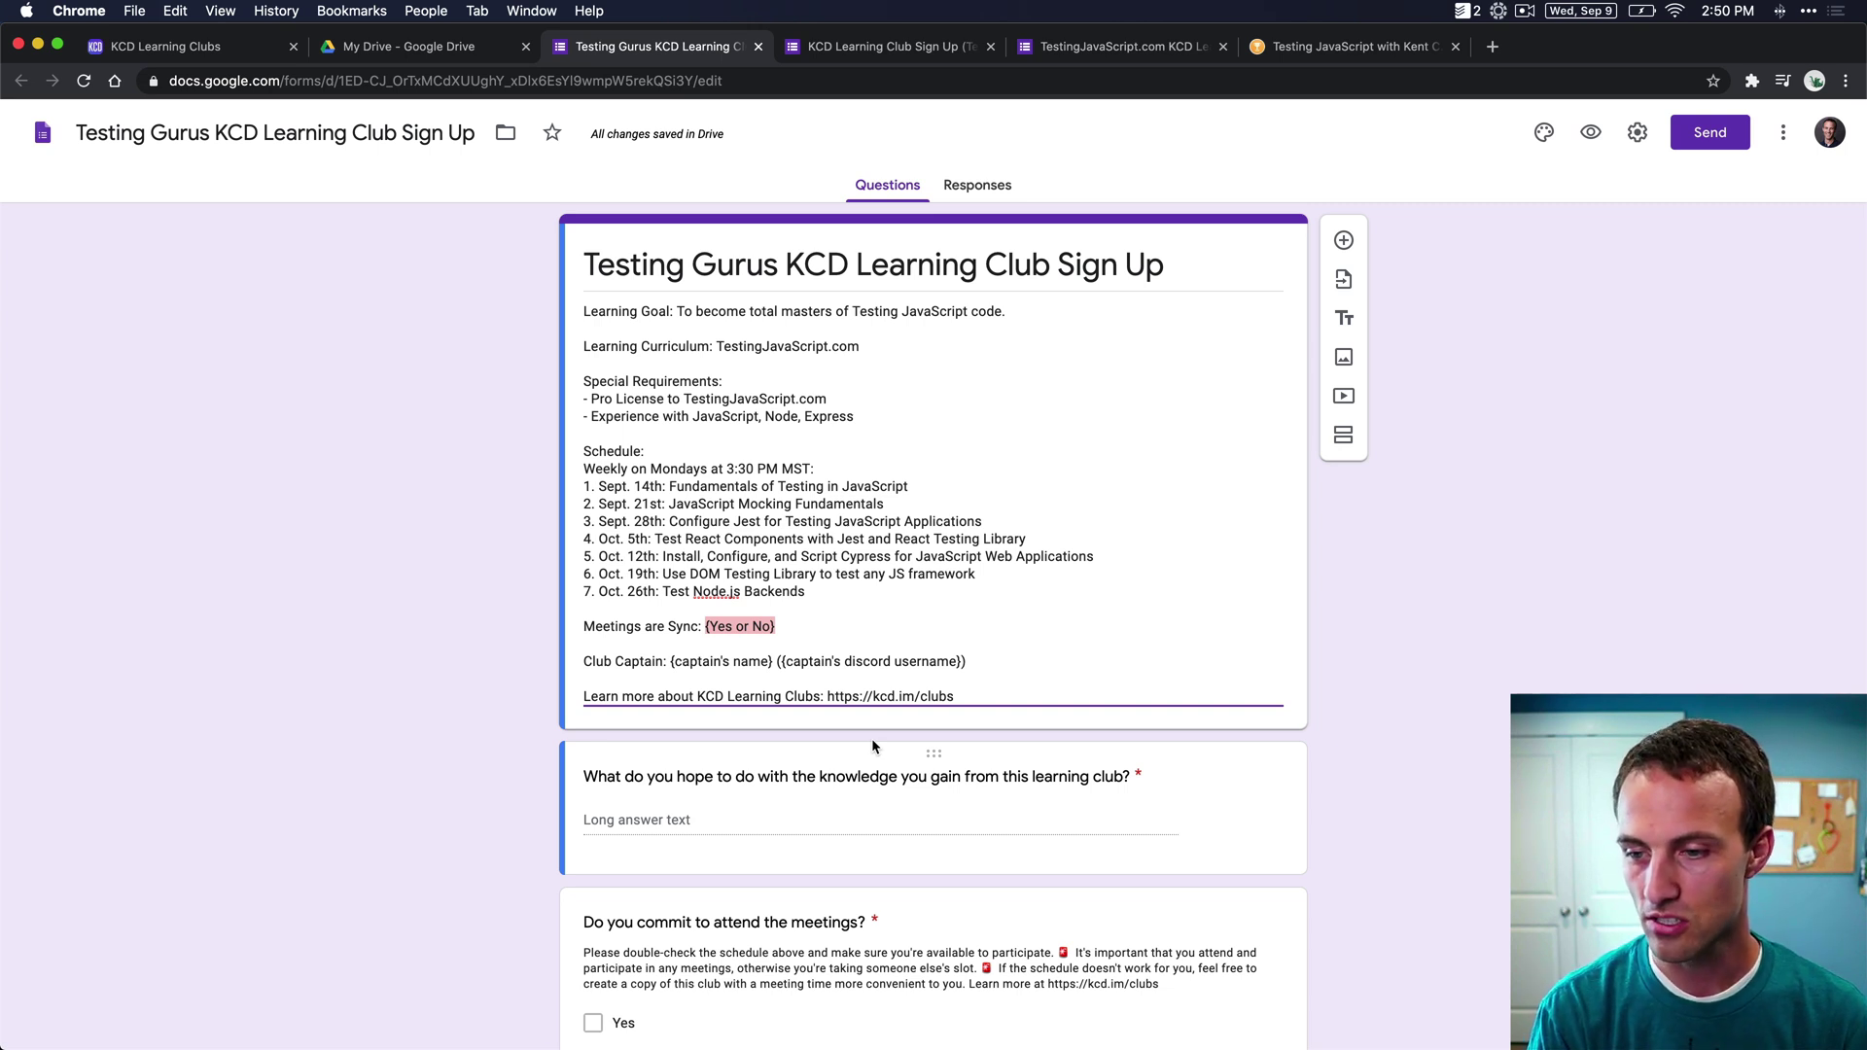
- Replace the "Meetings are Sync" placeholder with "Yes" and check it against the schedule's meeting time
{"action": "type", "text": "Yes"}
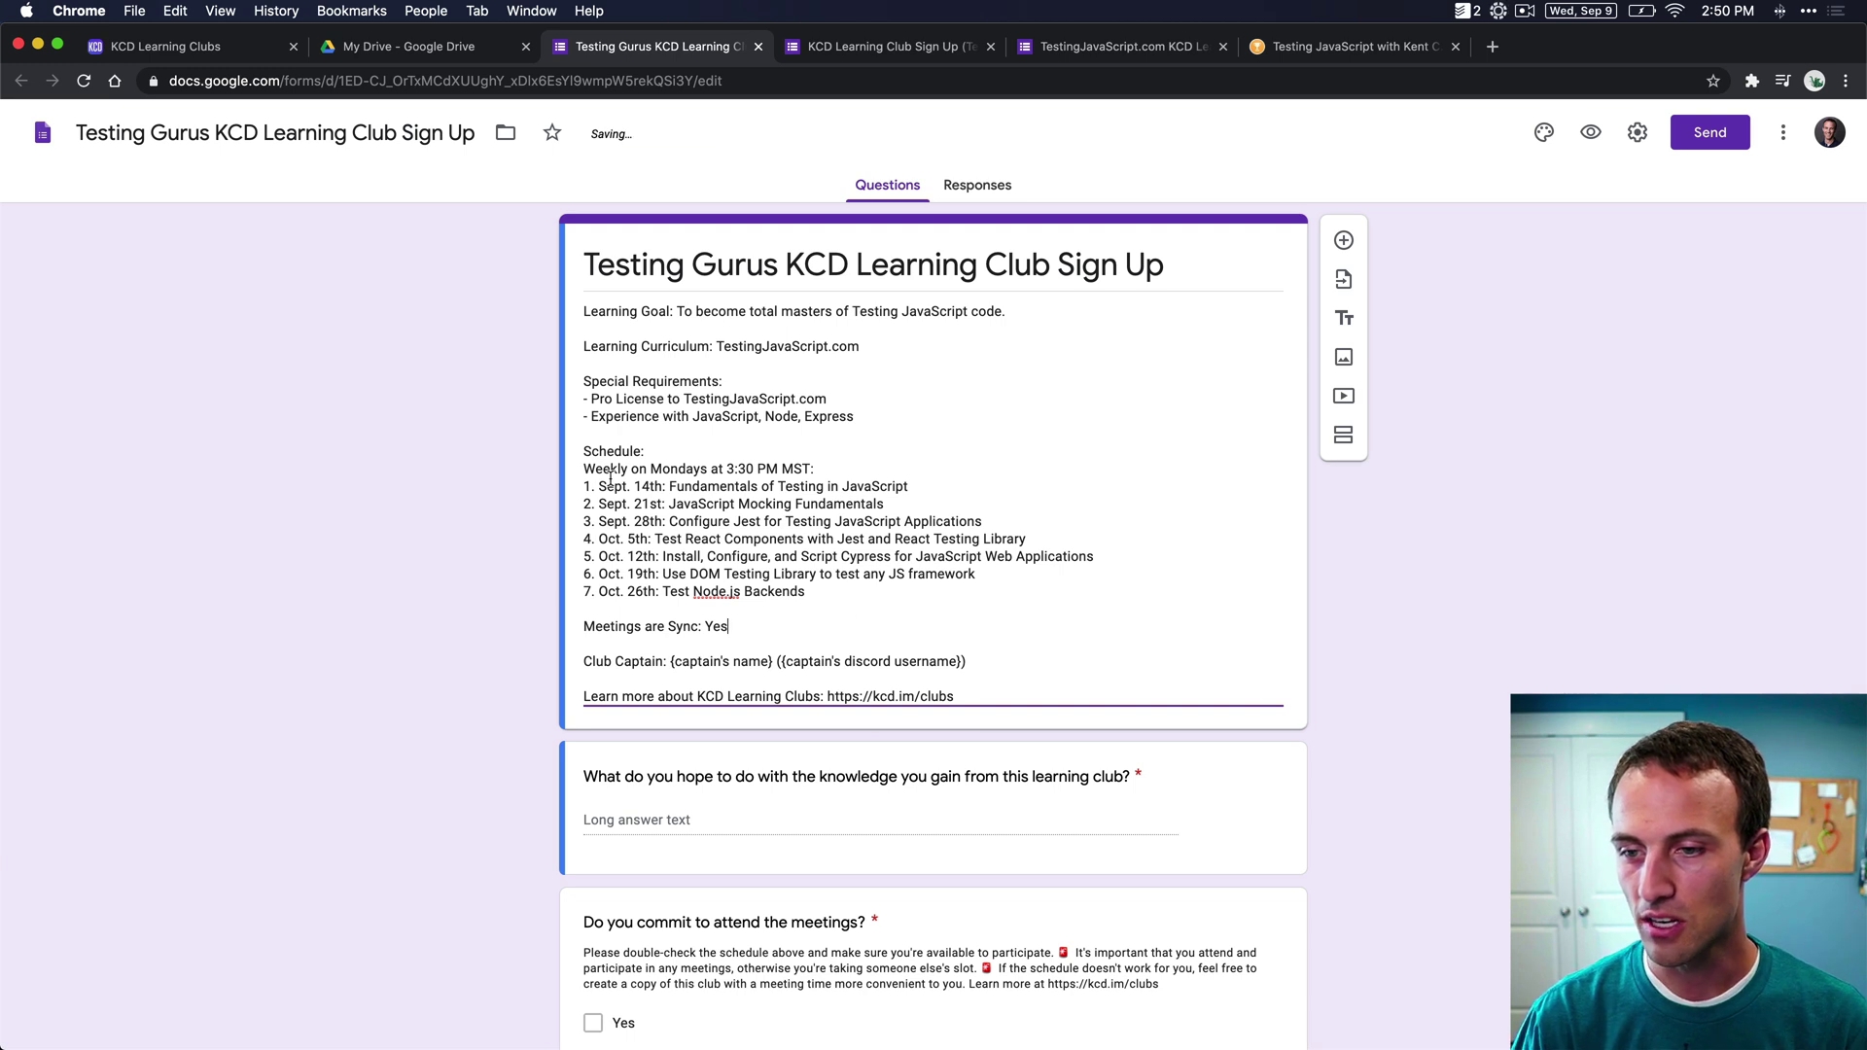
{"action": "left_click_drag", "start_coordinate": [593, 473], "coordinate": [838, 469]}
{"action": "left_click_drag", "start_coordinate": [788, 592], "coordinate": [808, 593]}
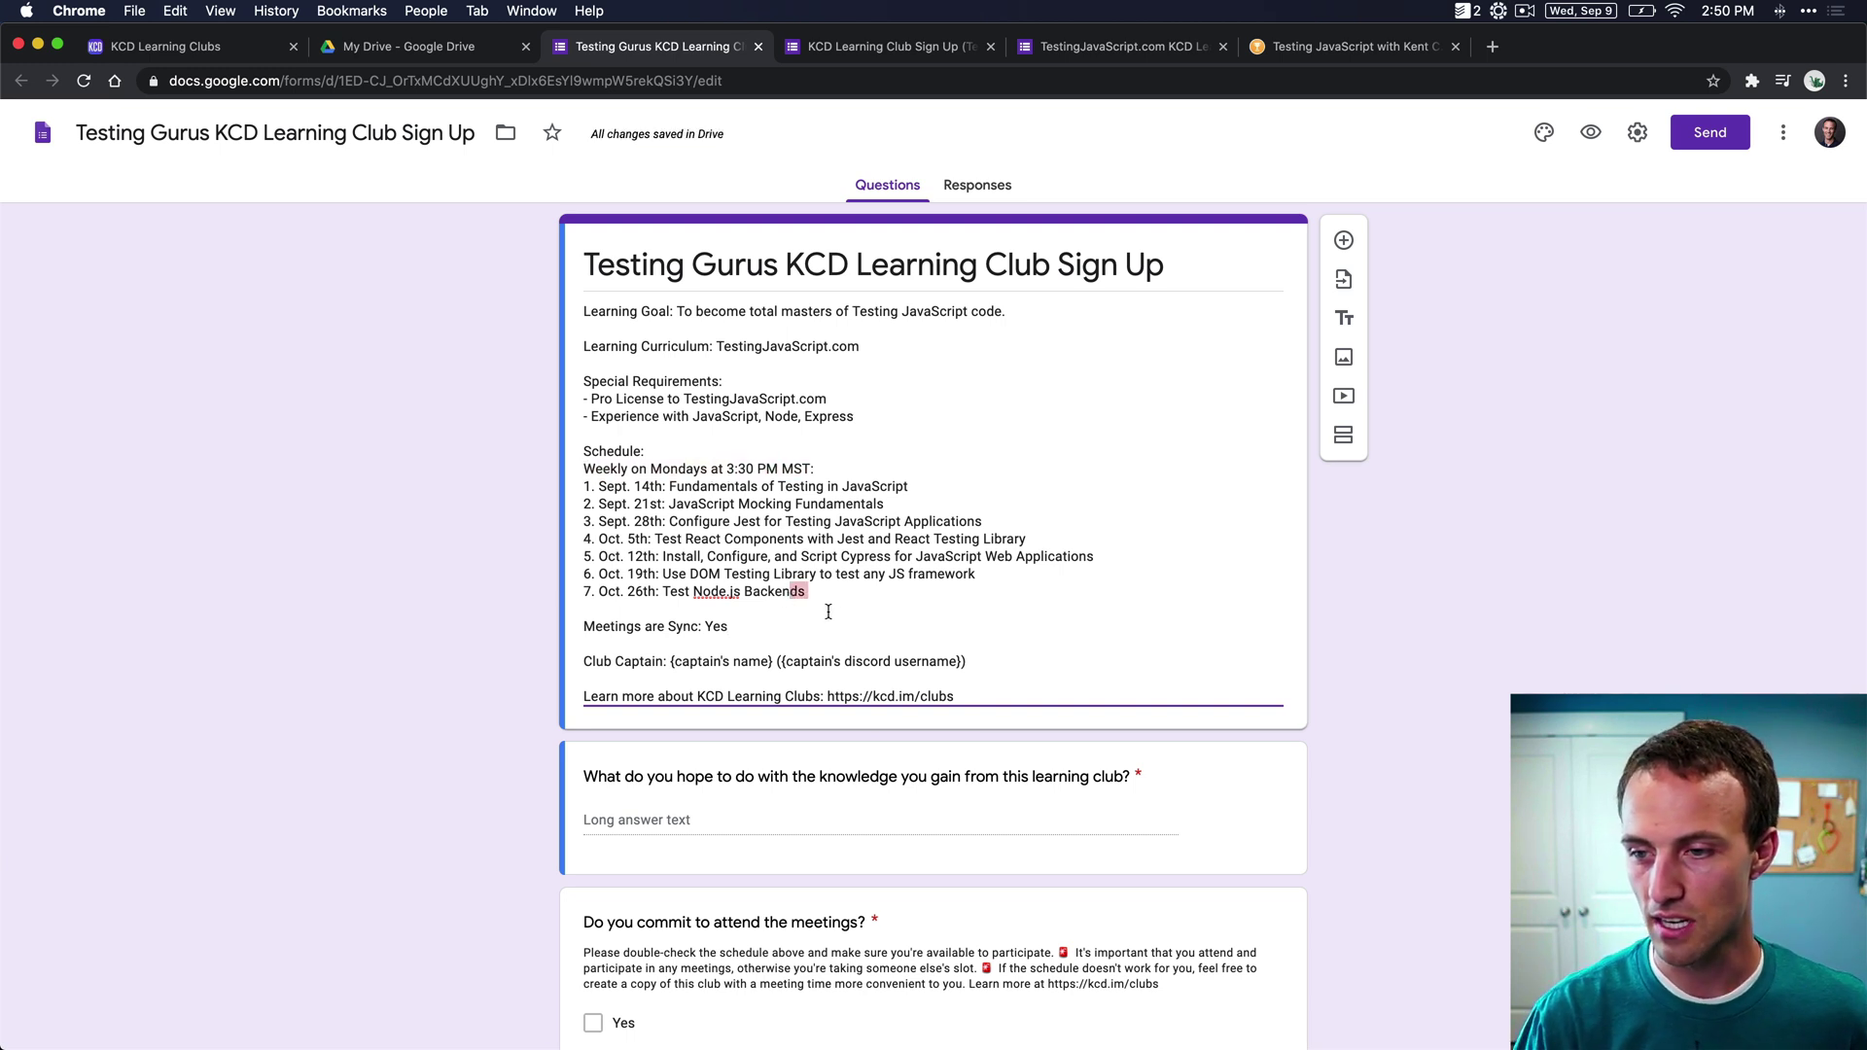
{"action": "left_click", "coordinate": [838, 616]}
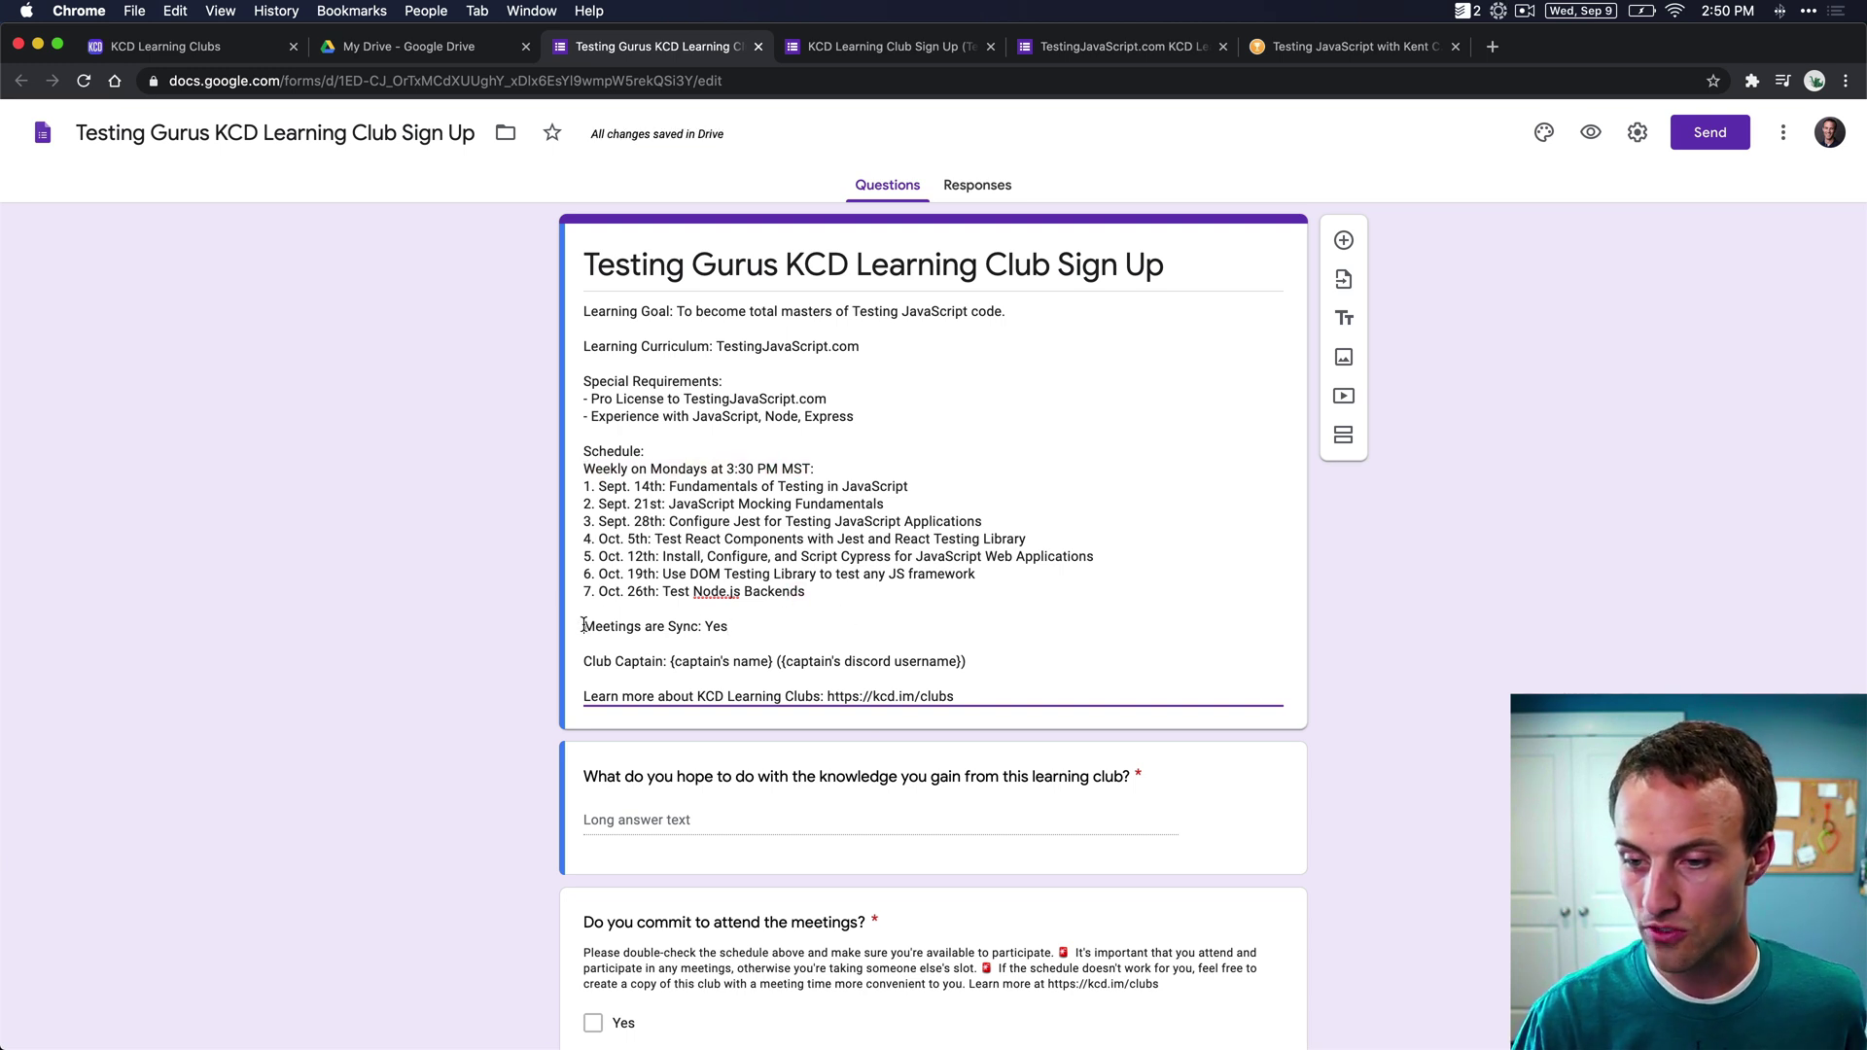
{"action": "left_click_drag", "start_coordinate": [582, 625], "coordinate": [774, 626]}
{"action": "left_click", "coordinate": [775, 626]}
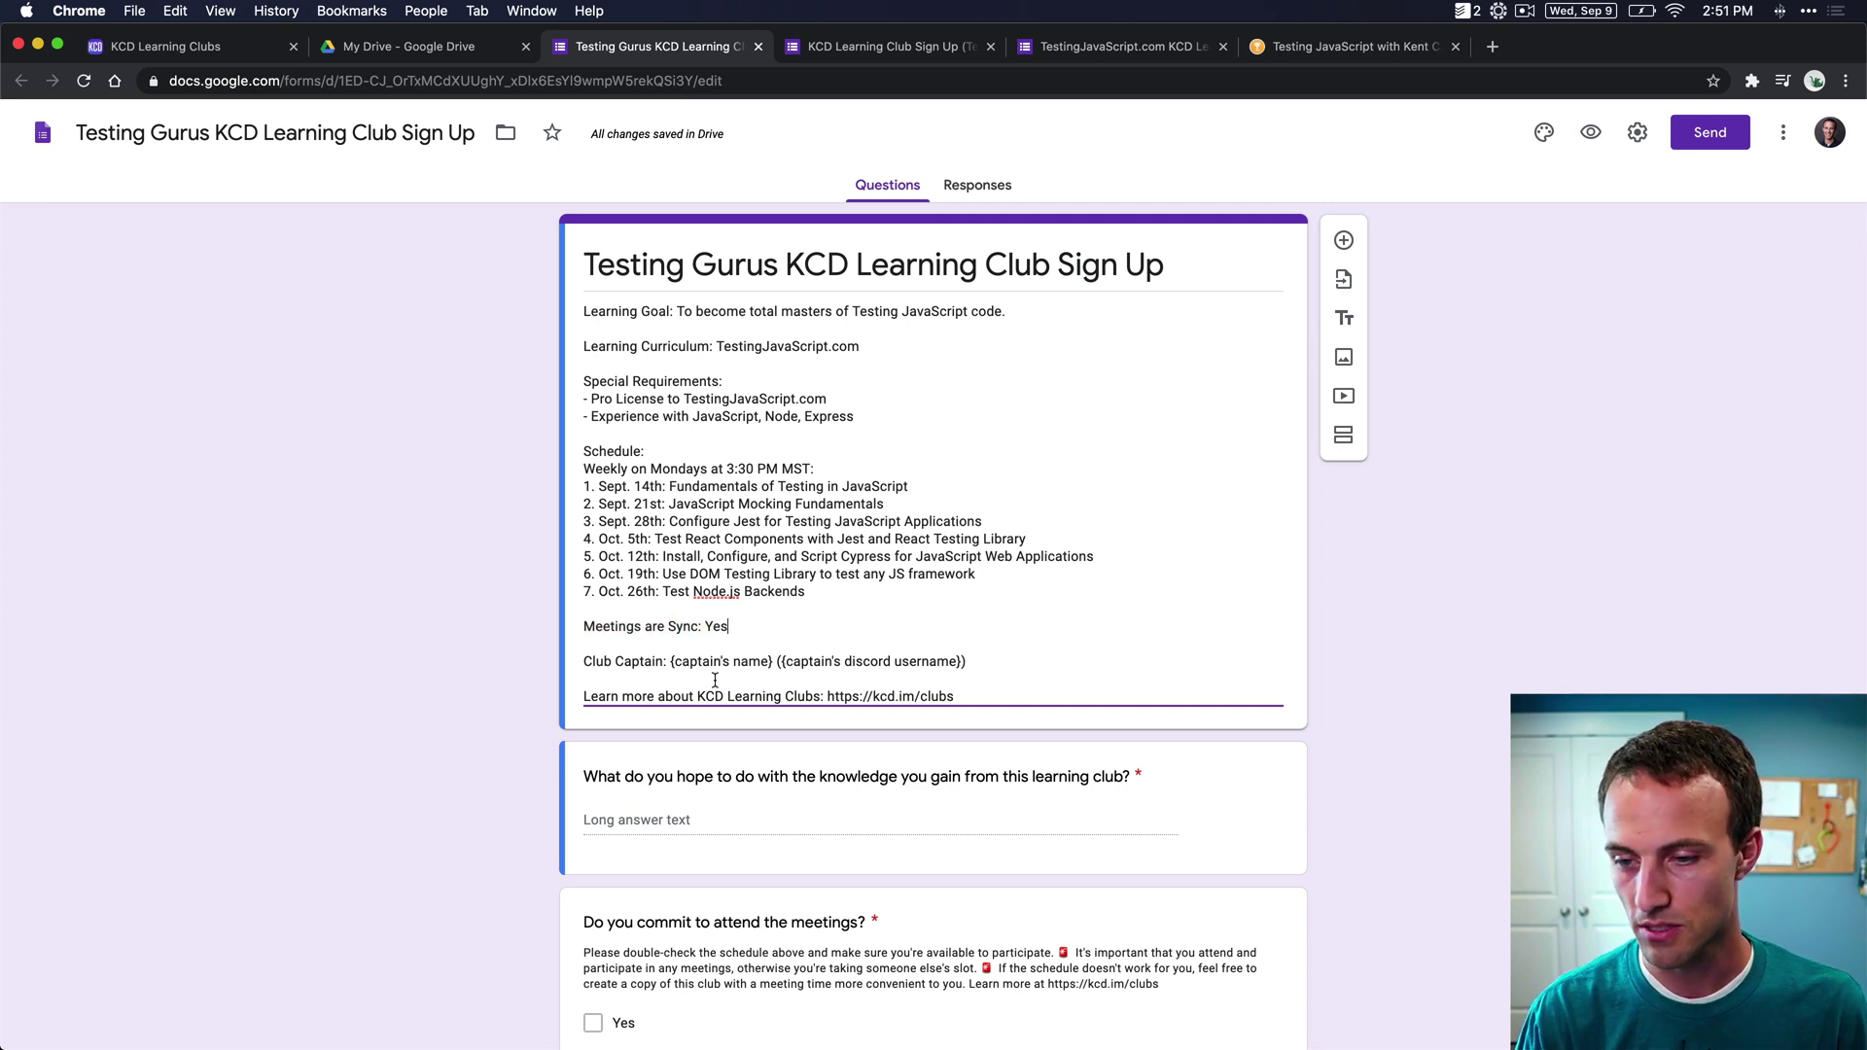
- Replace the captain's name placeholder in the Club Captain line with the captain's full name
{"action": "left_click_drag", "start_coordinate": [669, 661], "coordinate": [773, 661]}
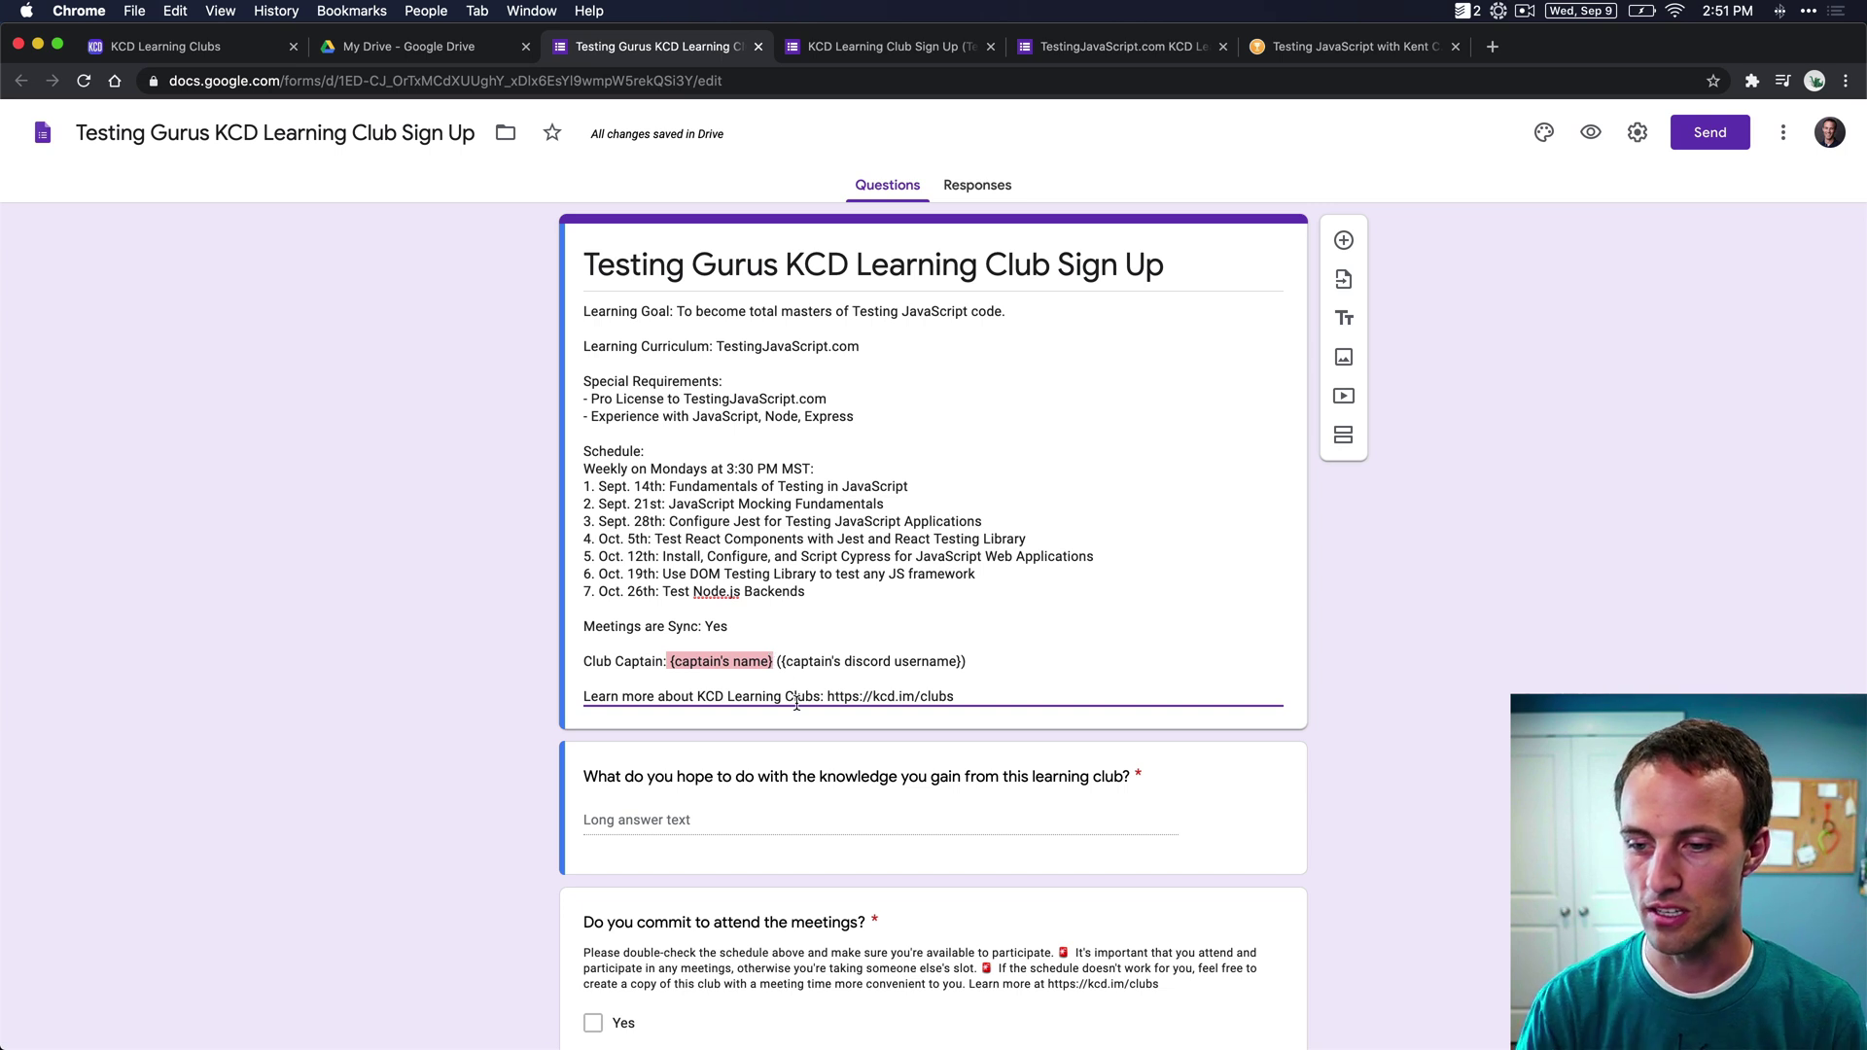
{"action": "key", "text": "BackSpace"}
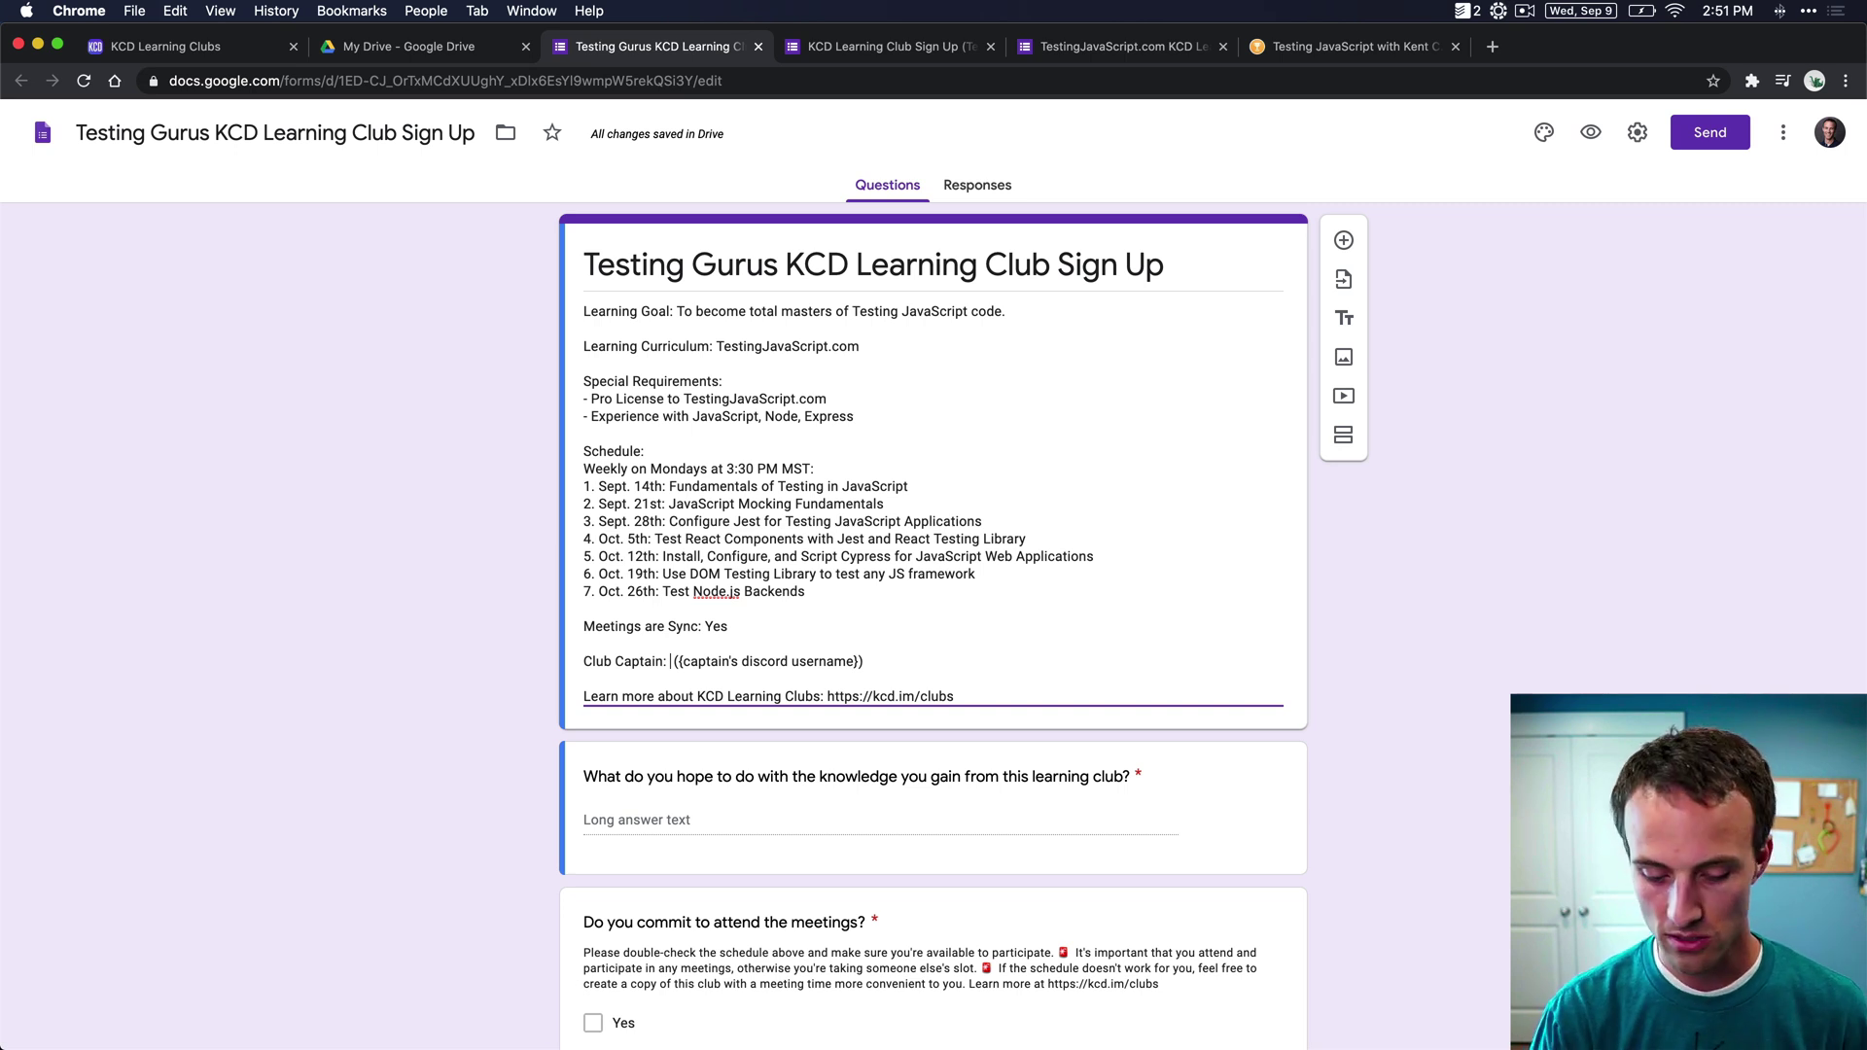
{"action": "type", "text": "Kent C. Dodds"}
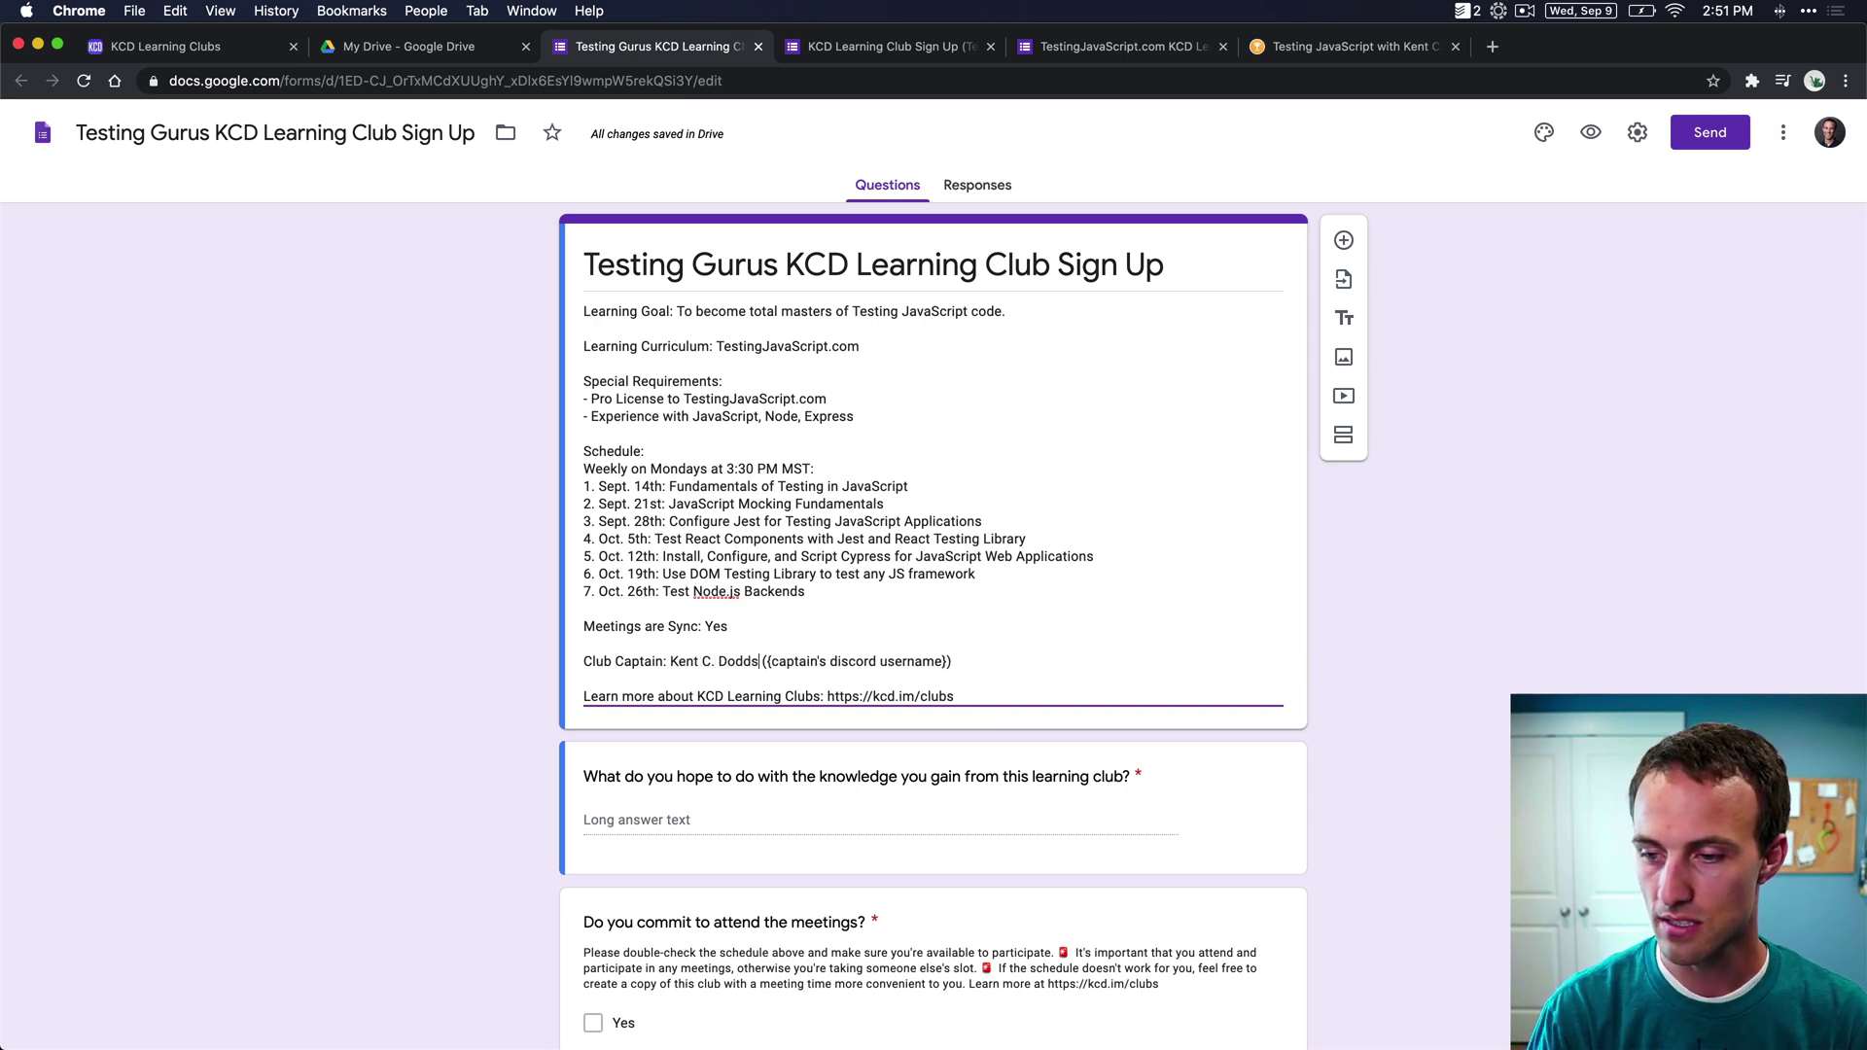
- Copy the captain's own username from Discord and paste it over the Discord username placeholder in the form's Club Captain line
{"action": "key", "text": "Right"}
{"action": "key", "text": "shift+End"}
{"action": "key", "text": "shift+Left"}
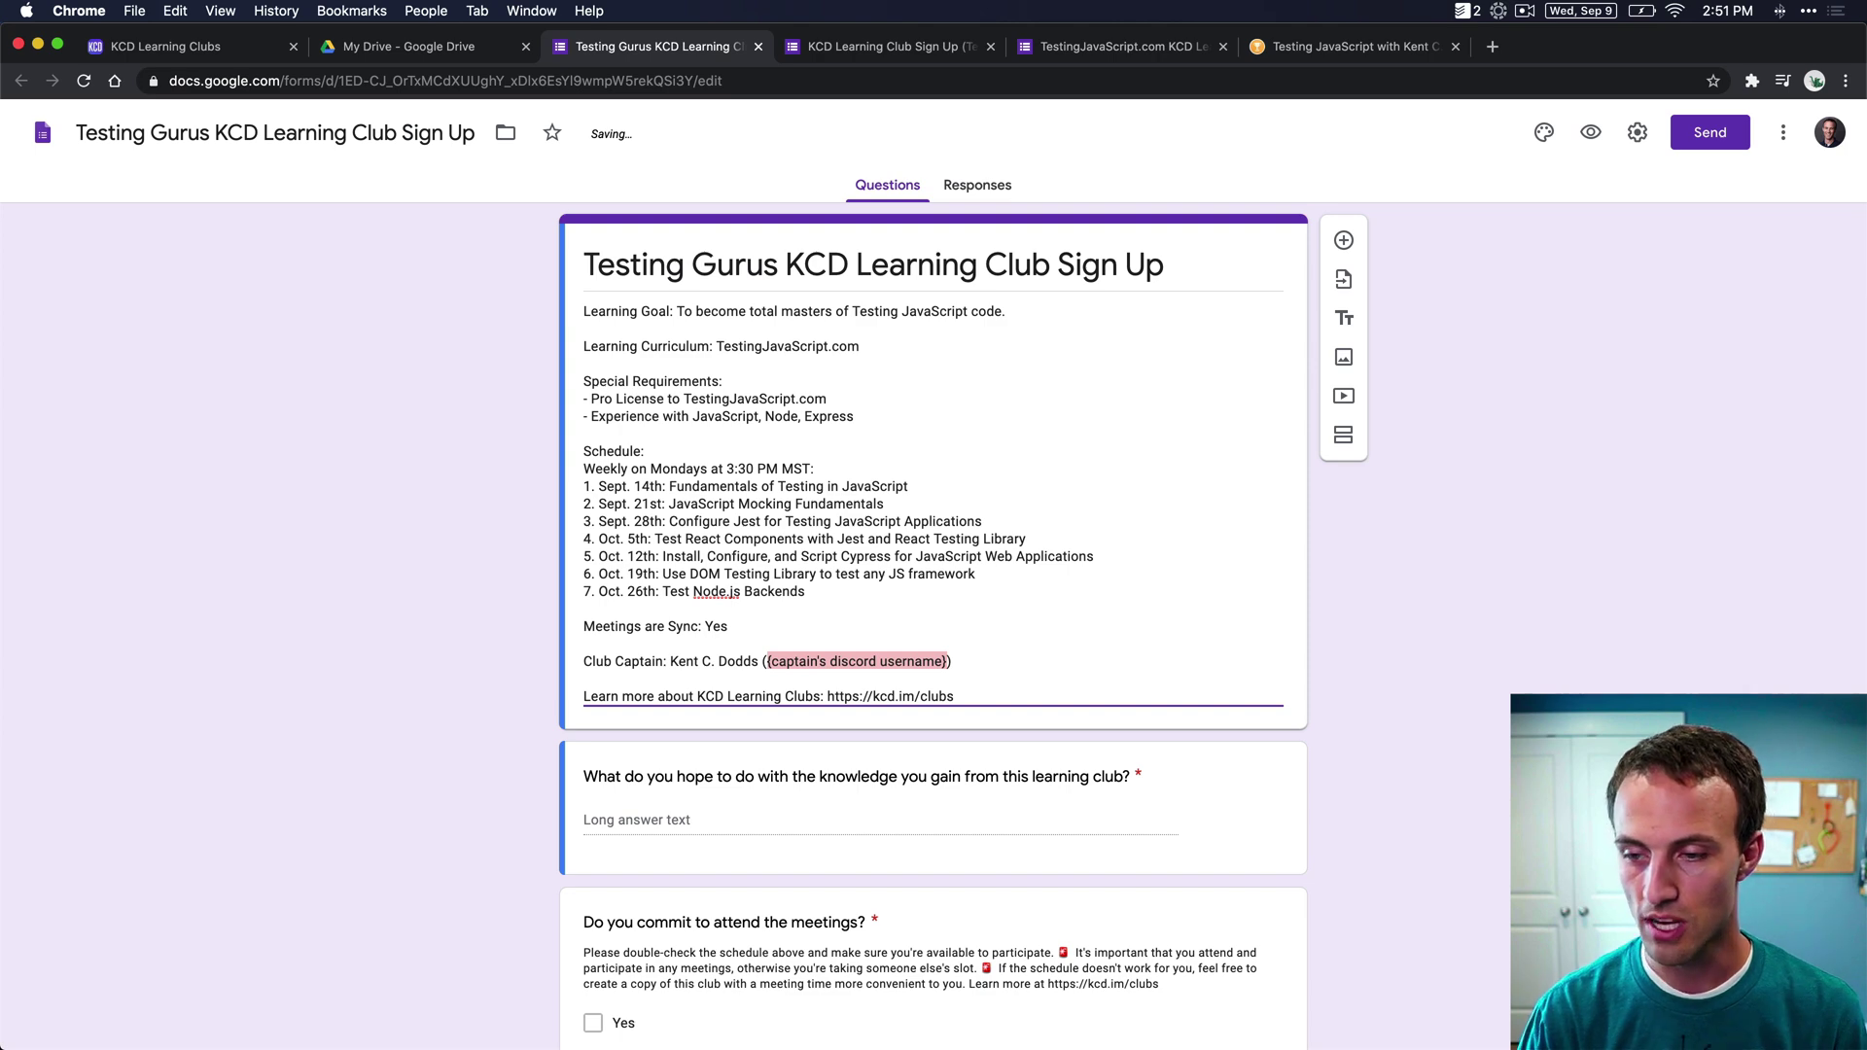
{"action": "key", "text": "super+Tab"}
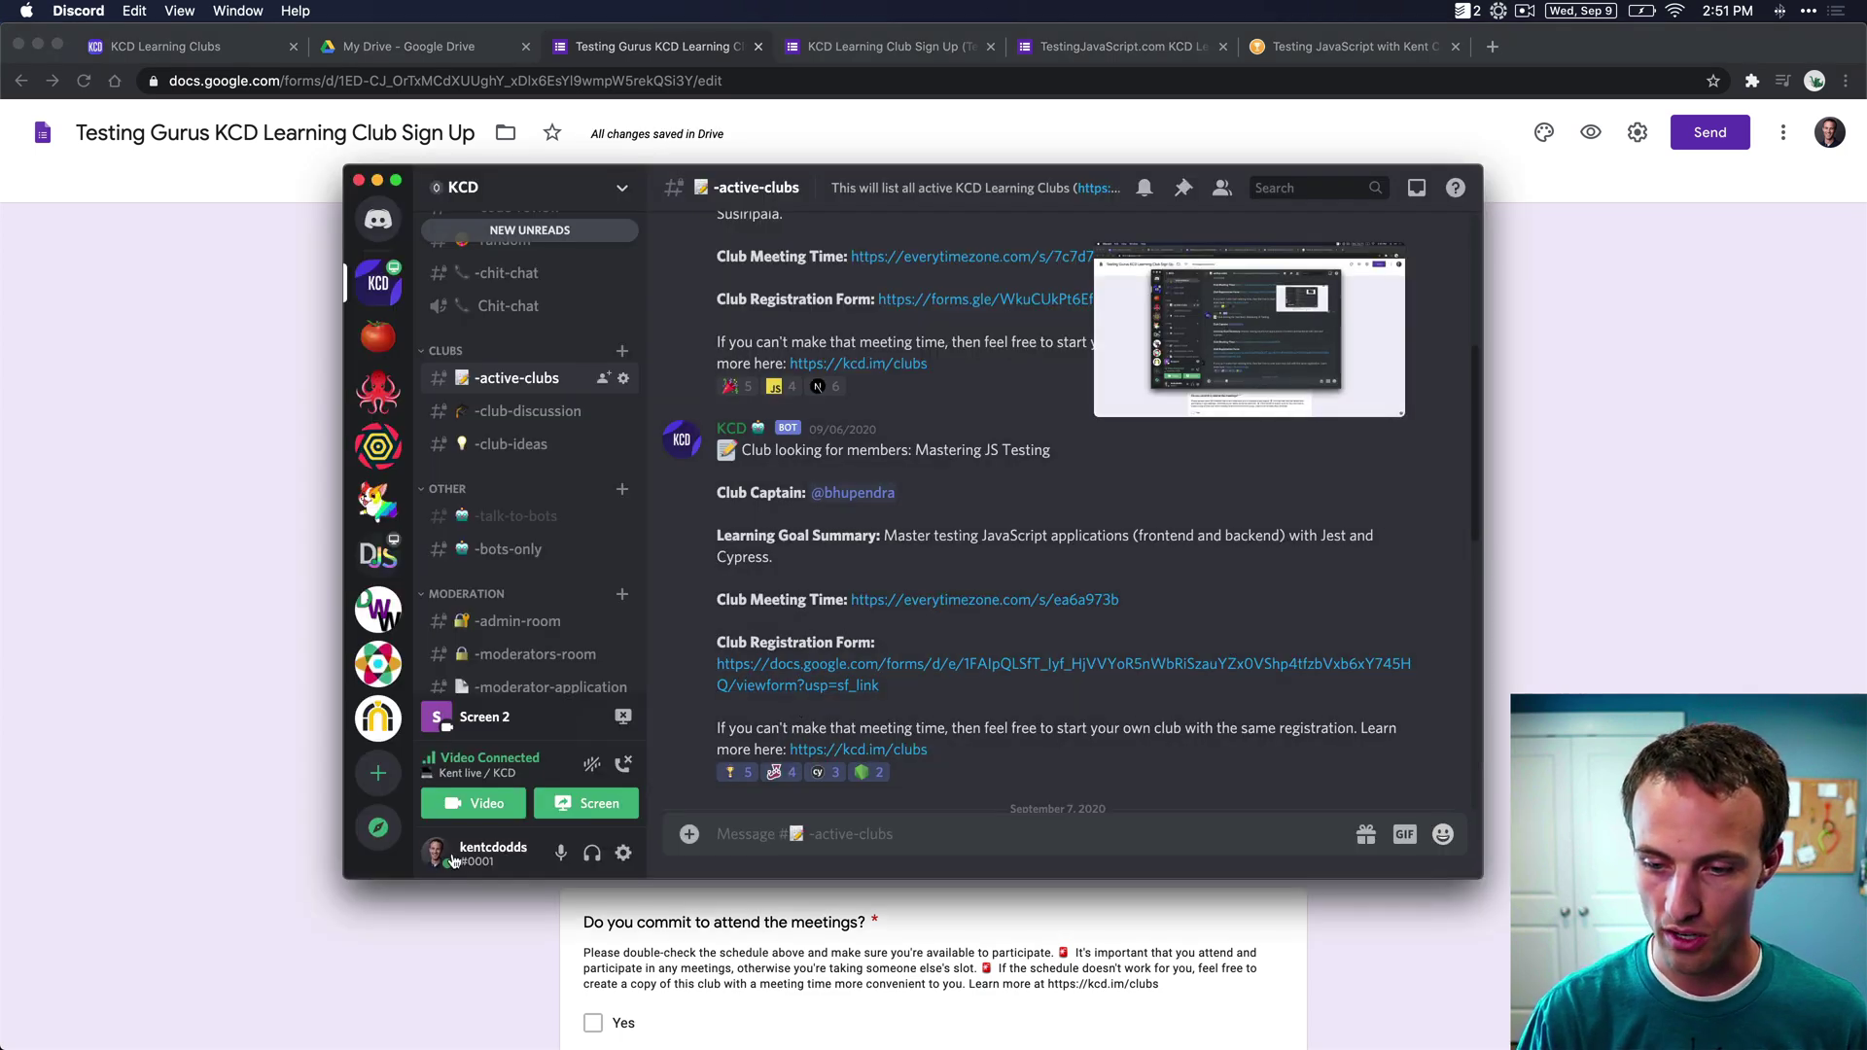
{"action": "left_click", "coordinate": [493, 856]}
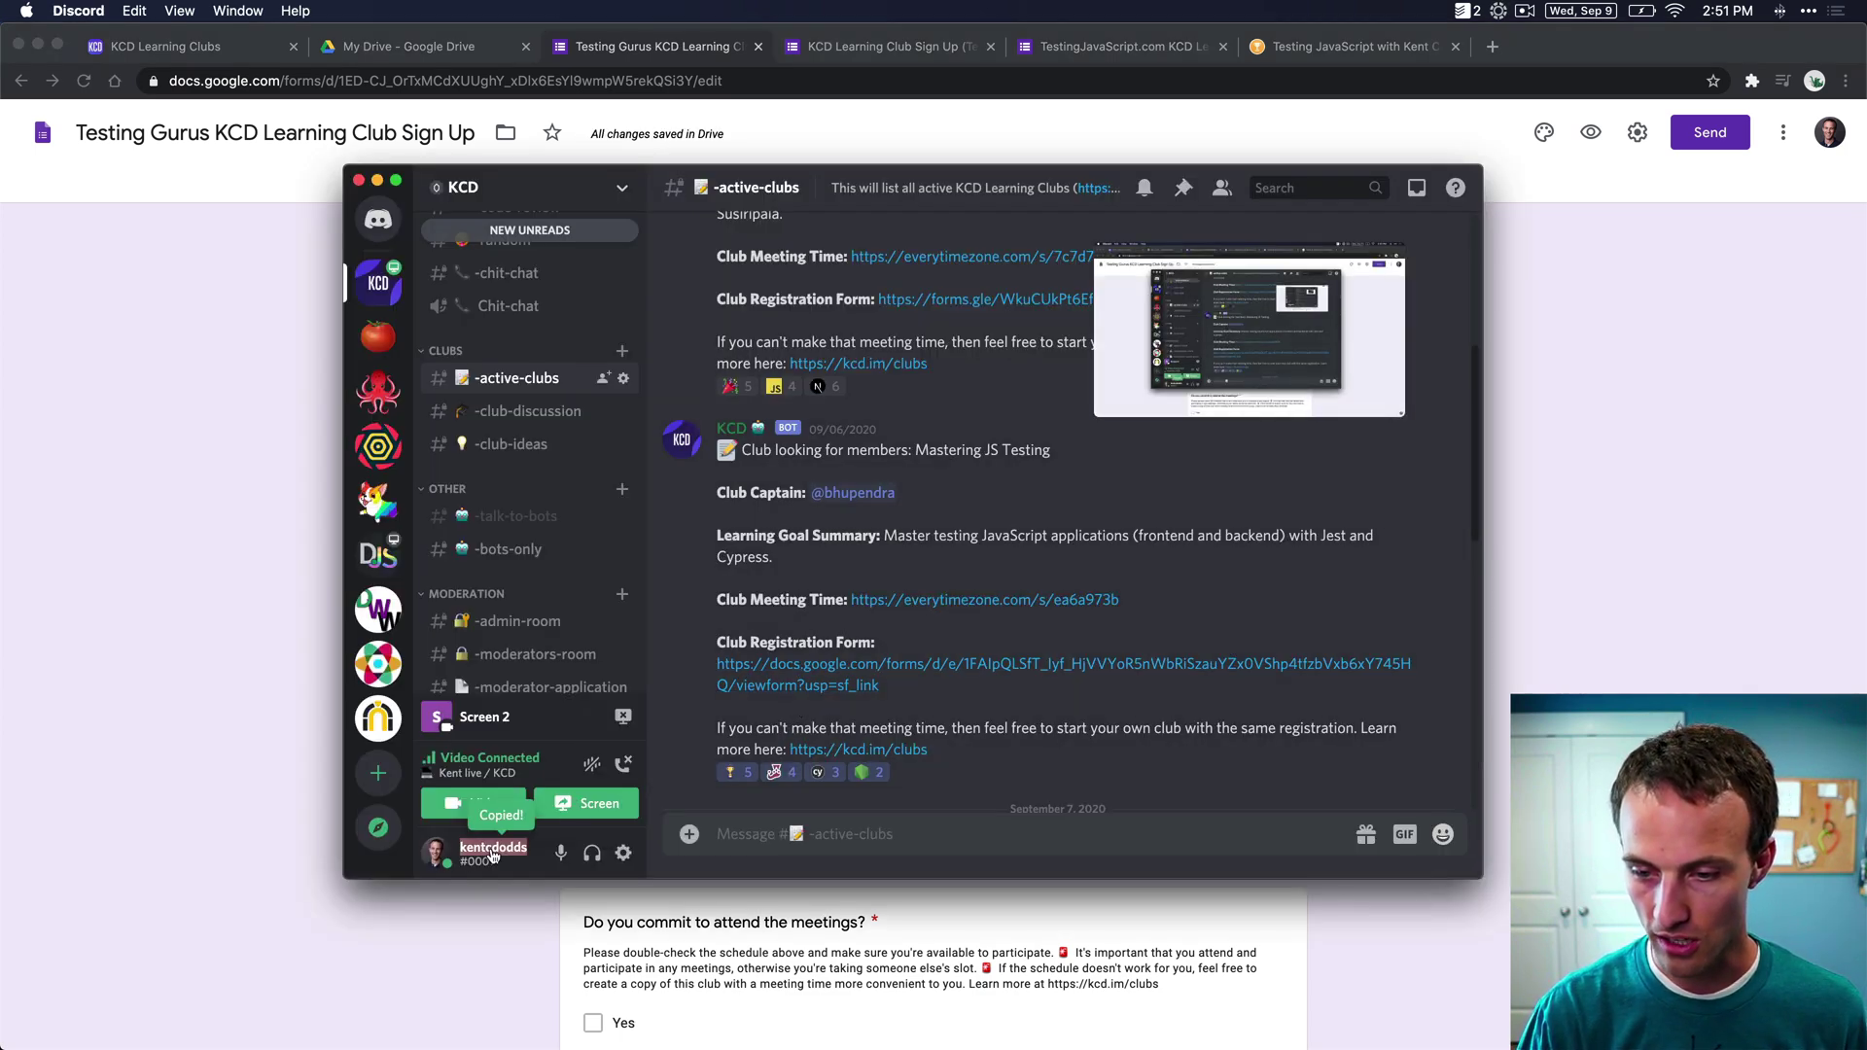
{"action": "left_click", "coordinate": [492, 856]}
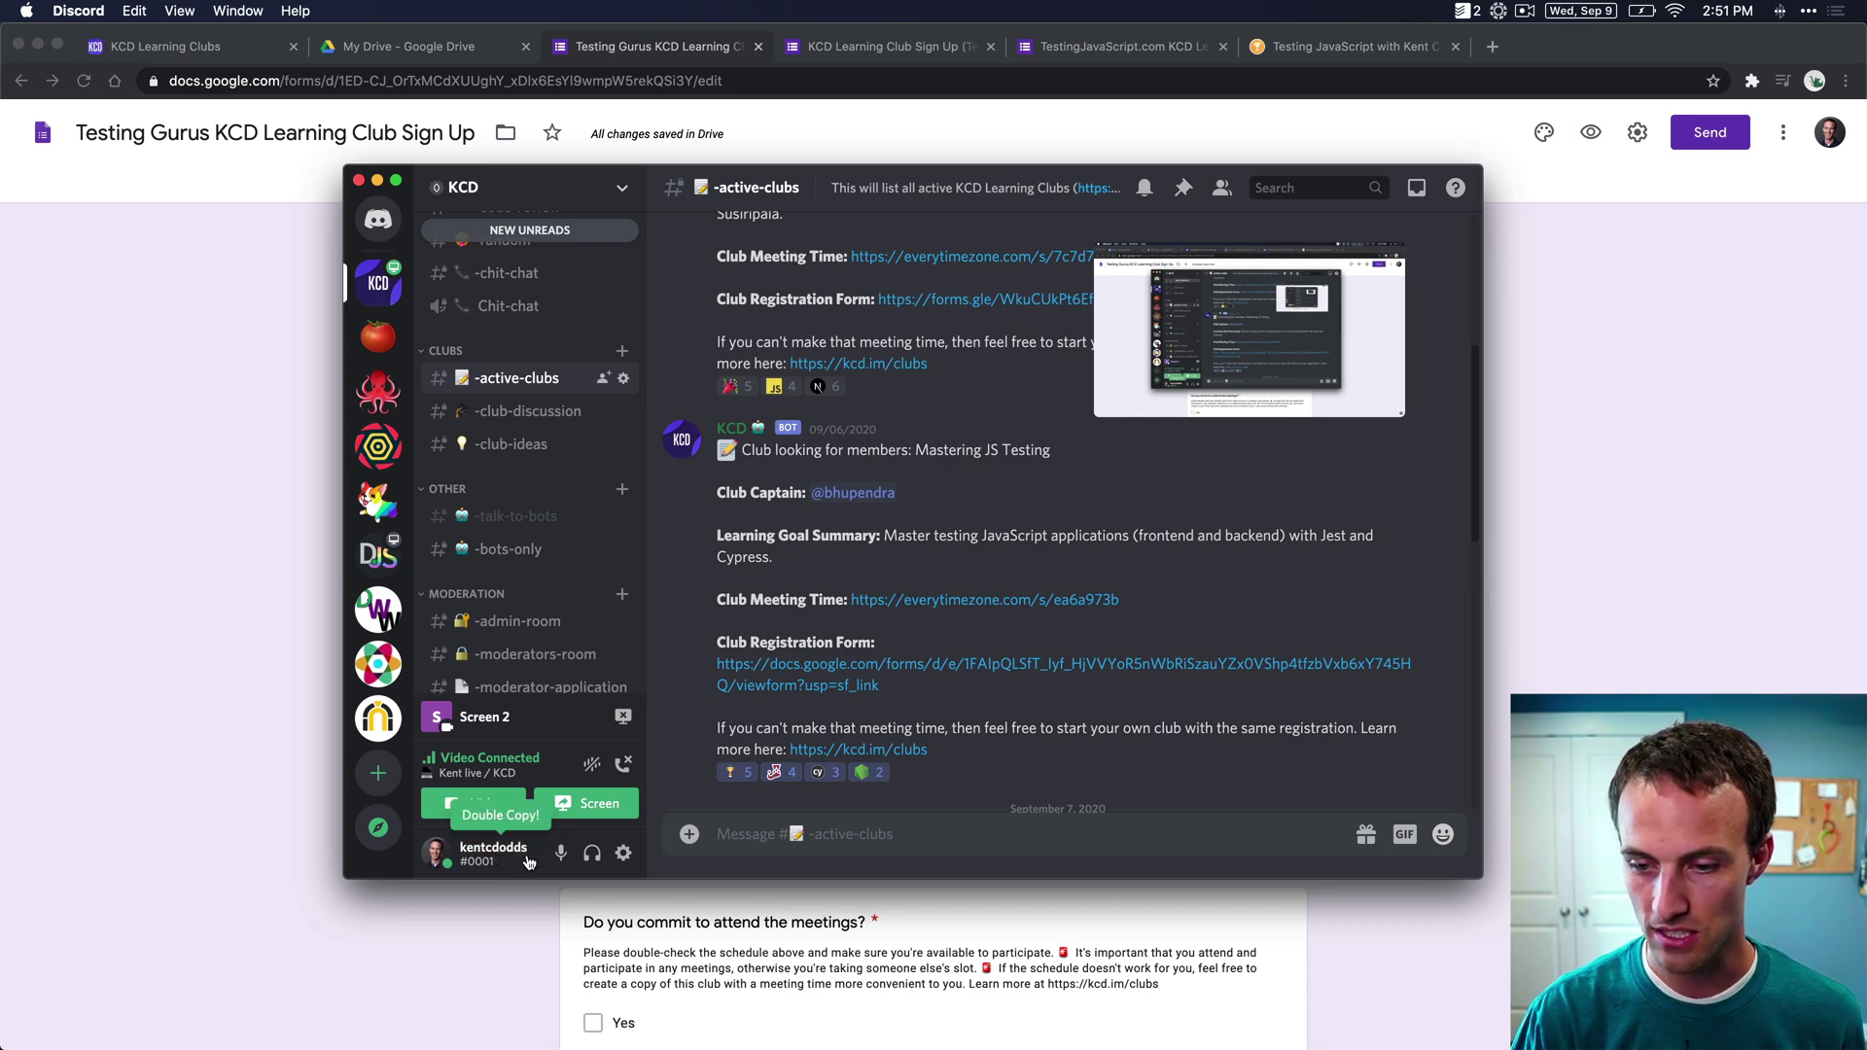
{"action": "left_click", "coordinate": [725, 925]}
{"action": "key", "text": "super+v"}
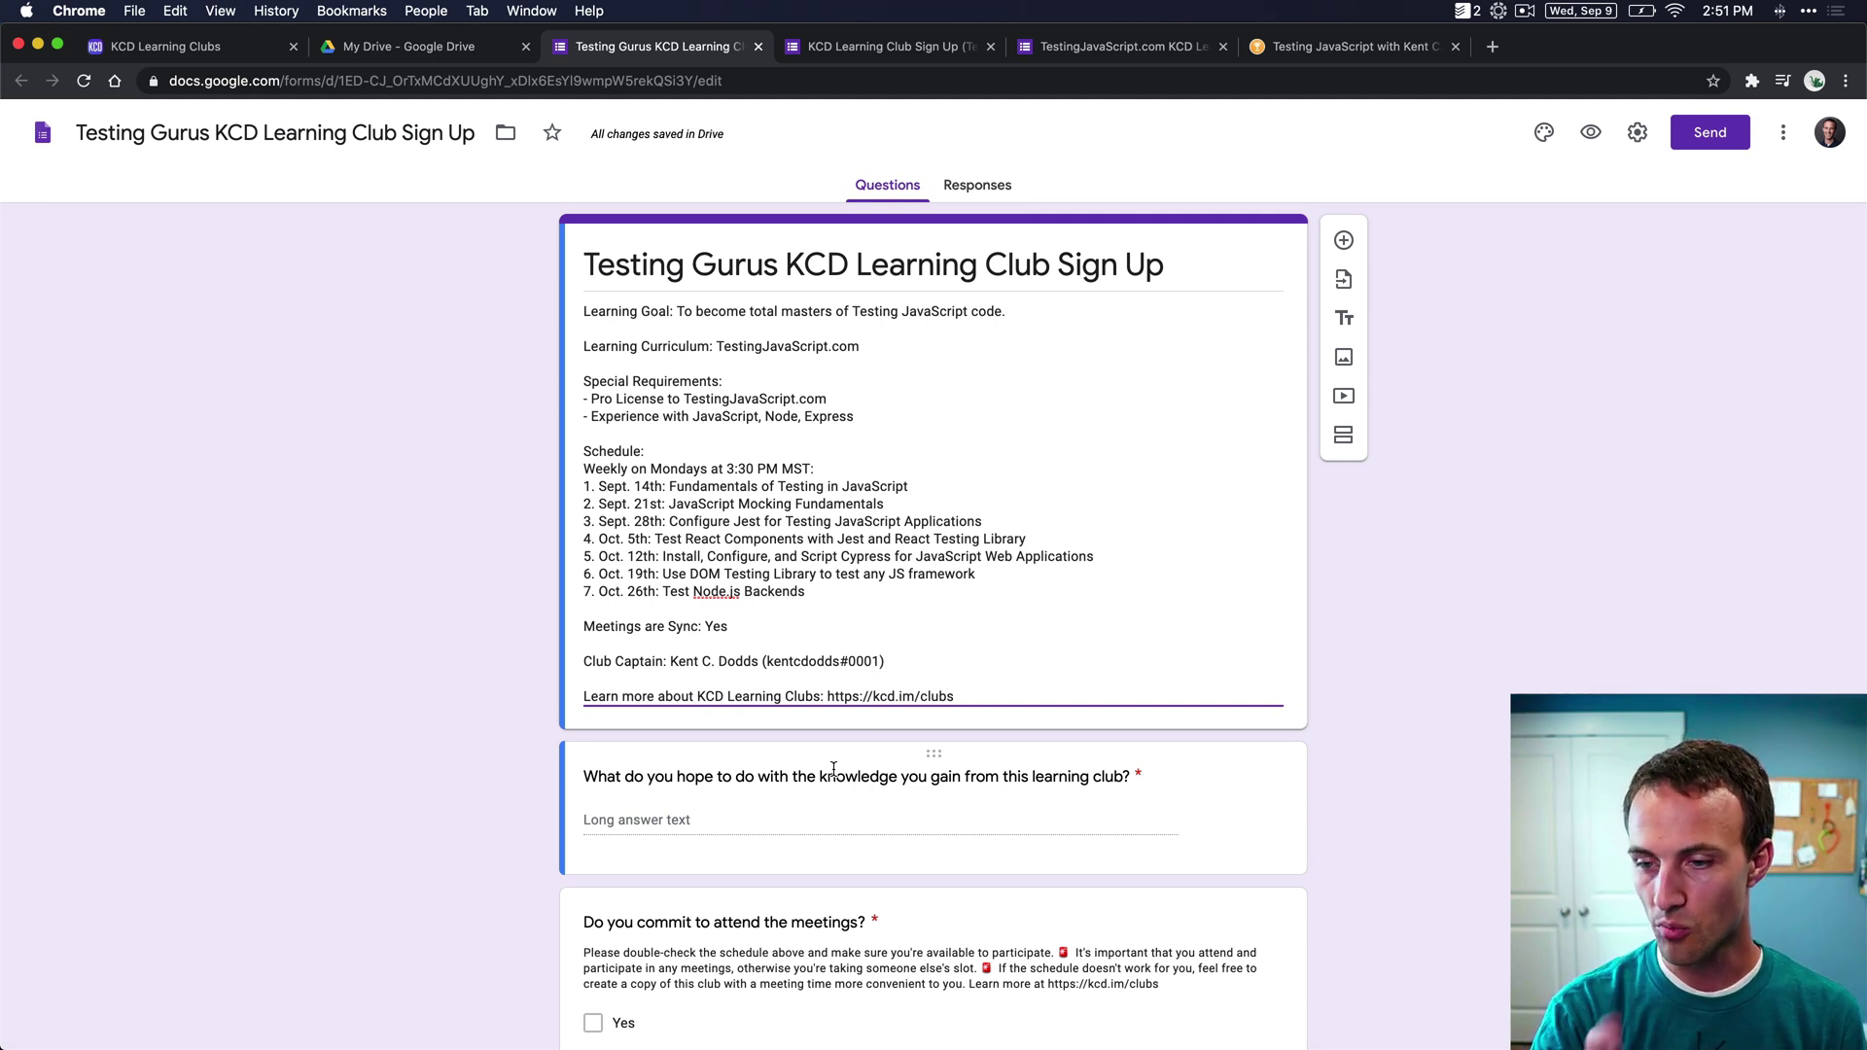
- Review the form's remaining questions on commitment, name, email address, Discord friend invite and Discord username
{"action": "scroll", "coordinate": [508, 780], "scroll_direction": "down", "scroll_amount": 5}
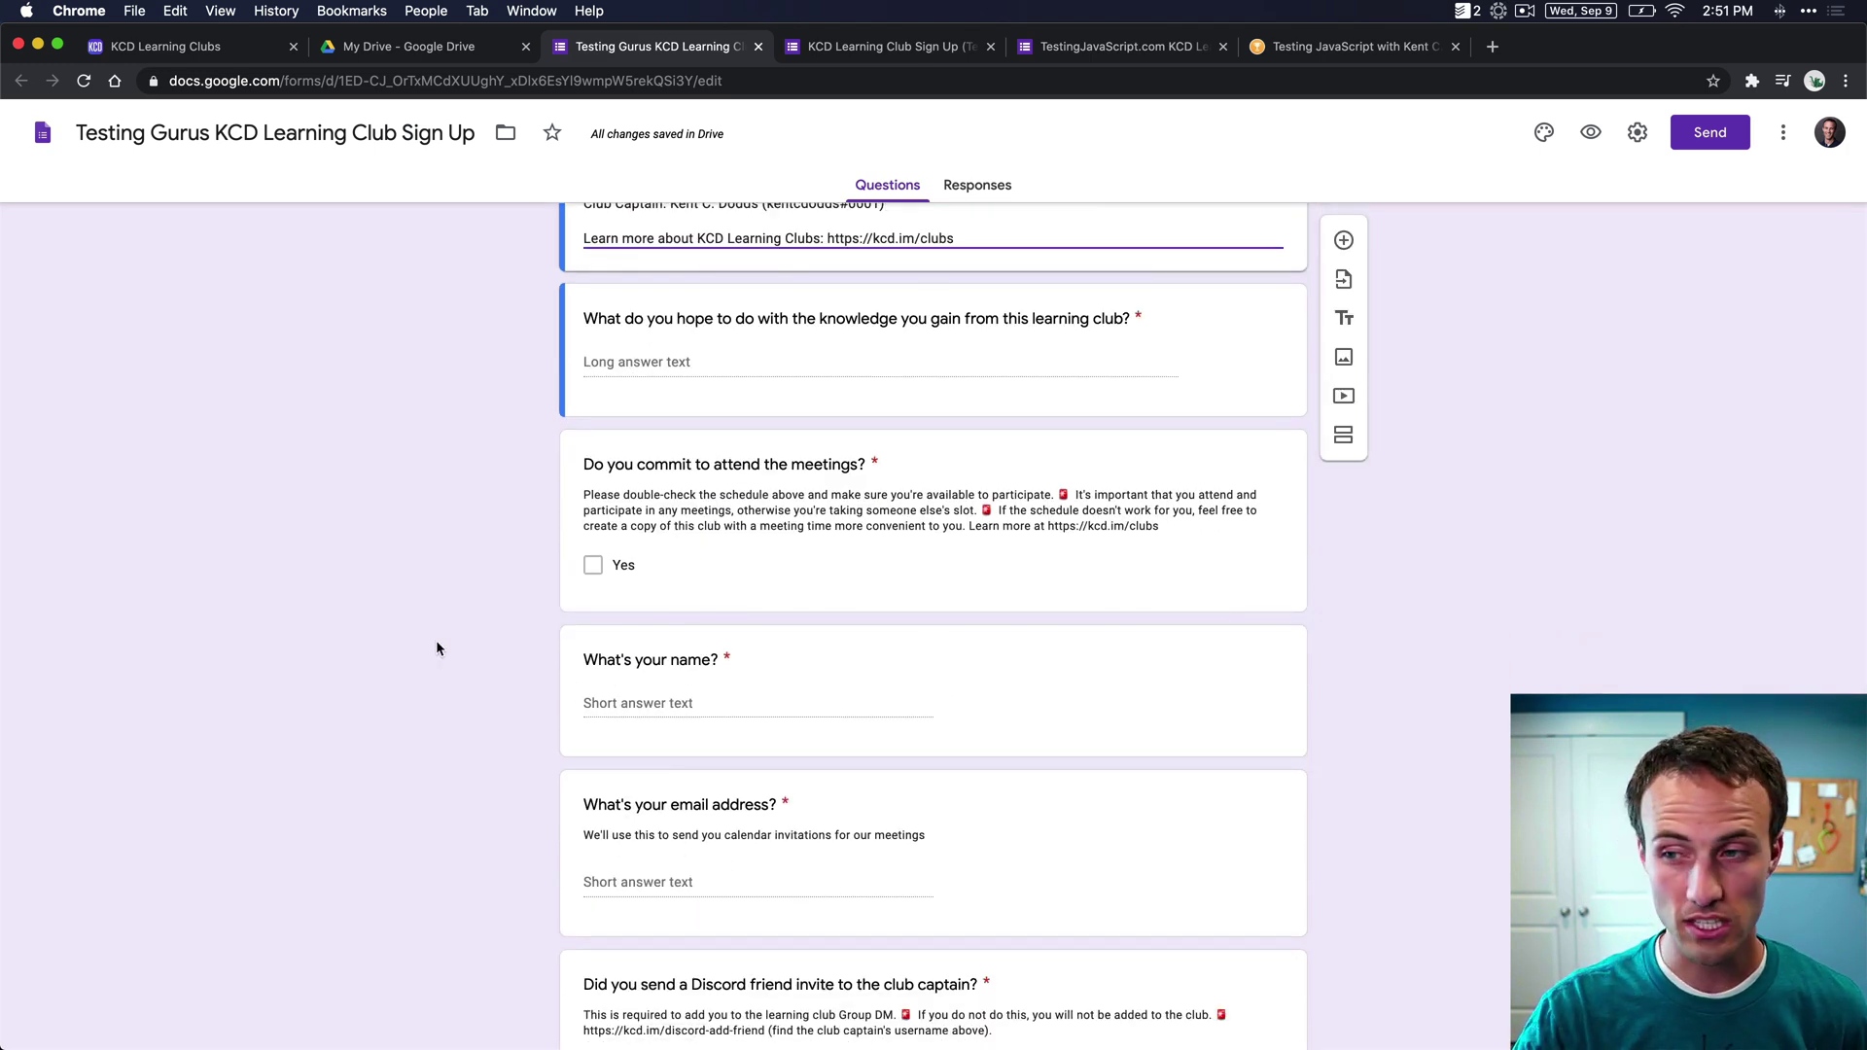
{"action": "scroll", "coordinate": [457, 625], "scroll_direction": "up", "scroll_amount": 5}
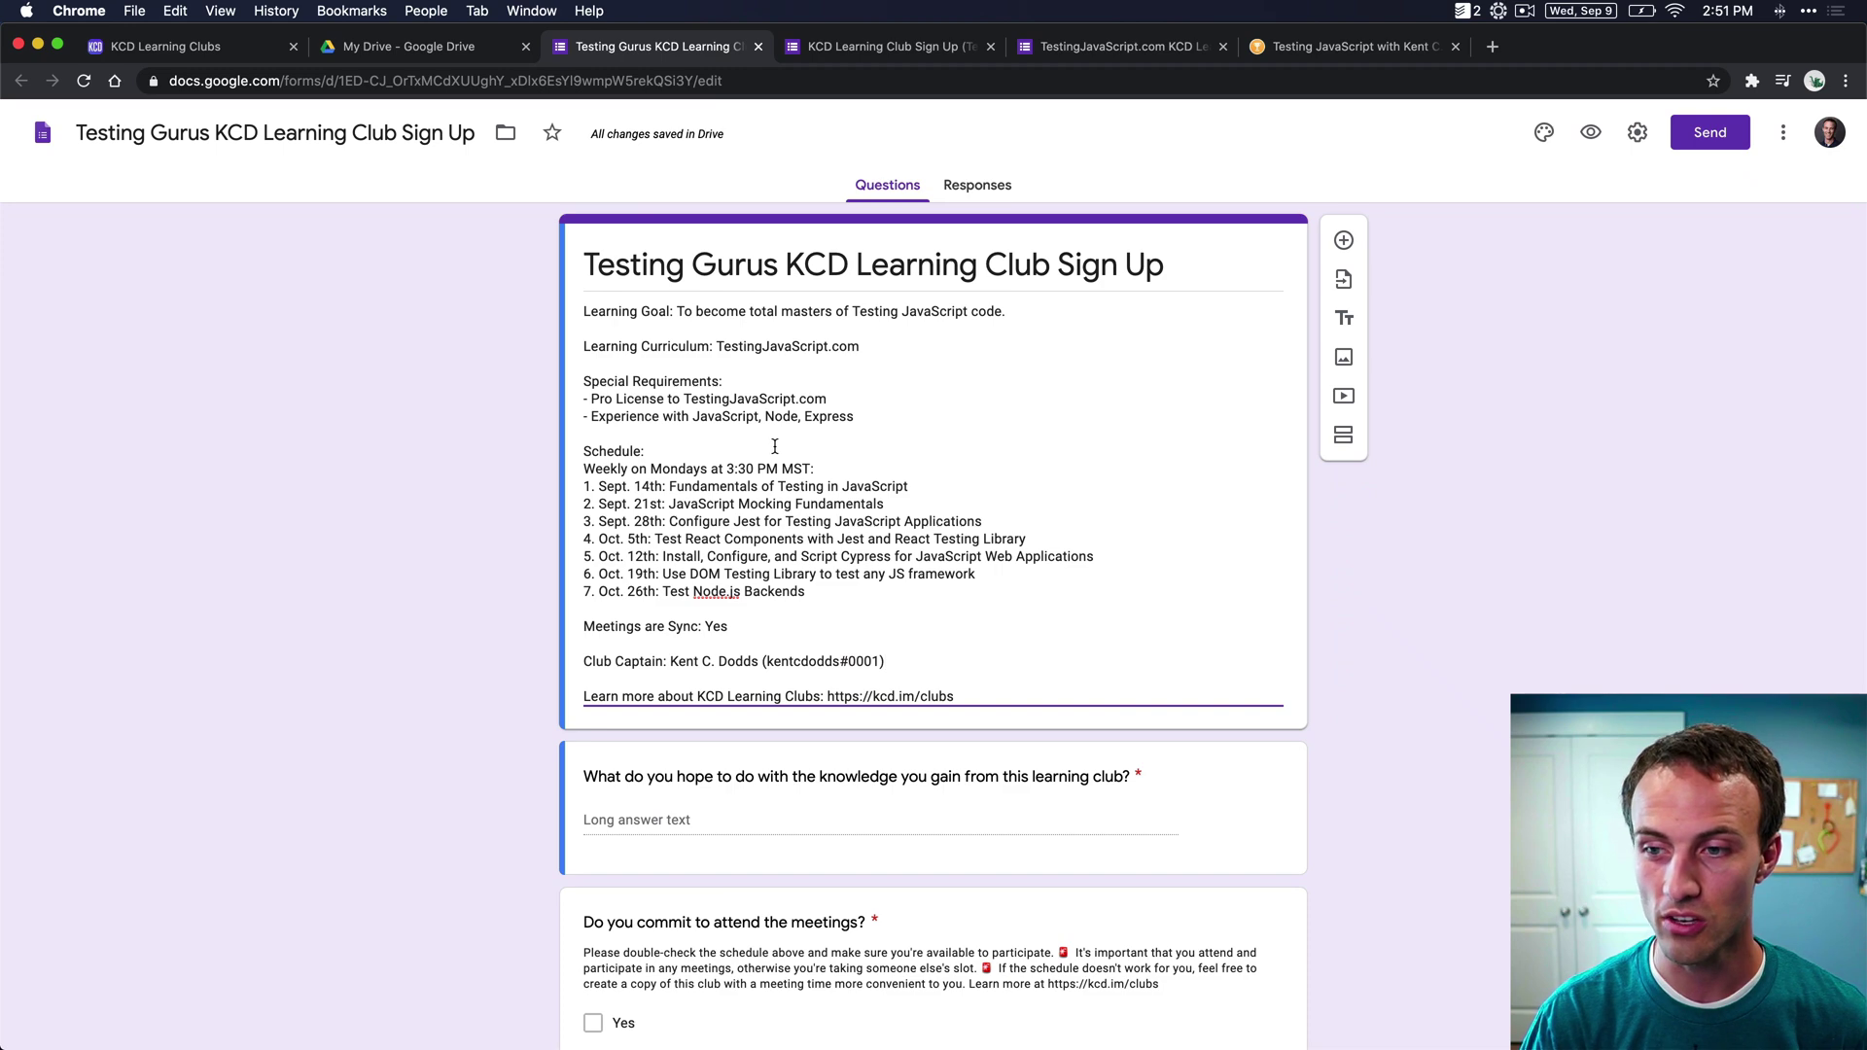
{"action": "scroll", "coordinate": [444, 503], "scroll_direction": "down", "scroll_amount": 4}
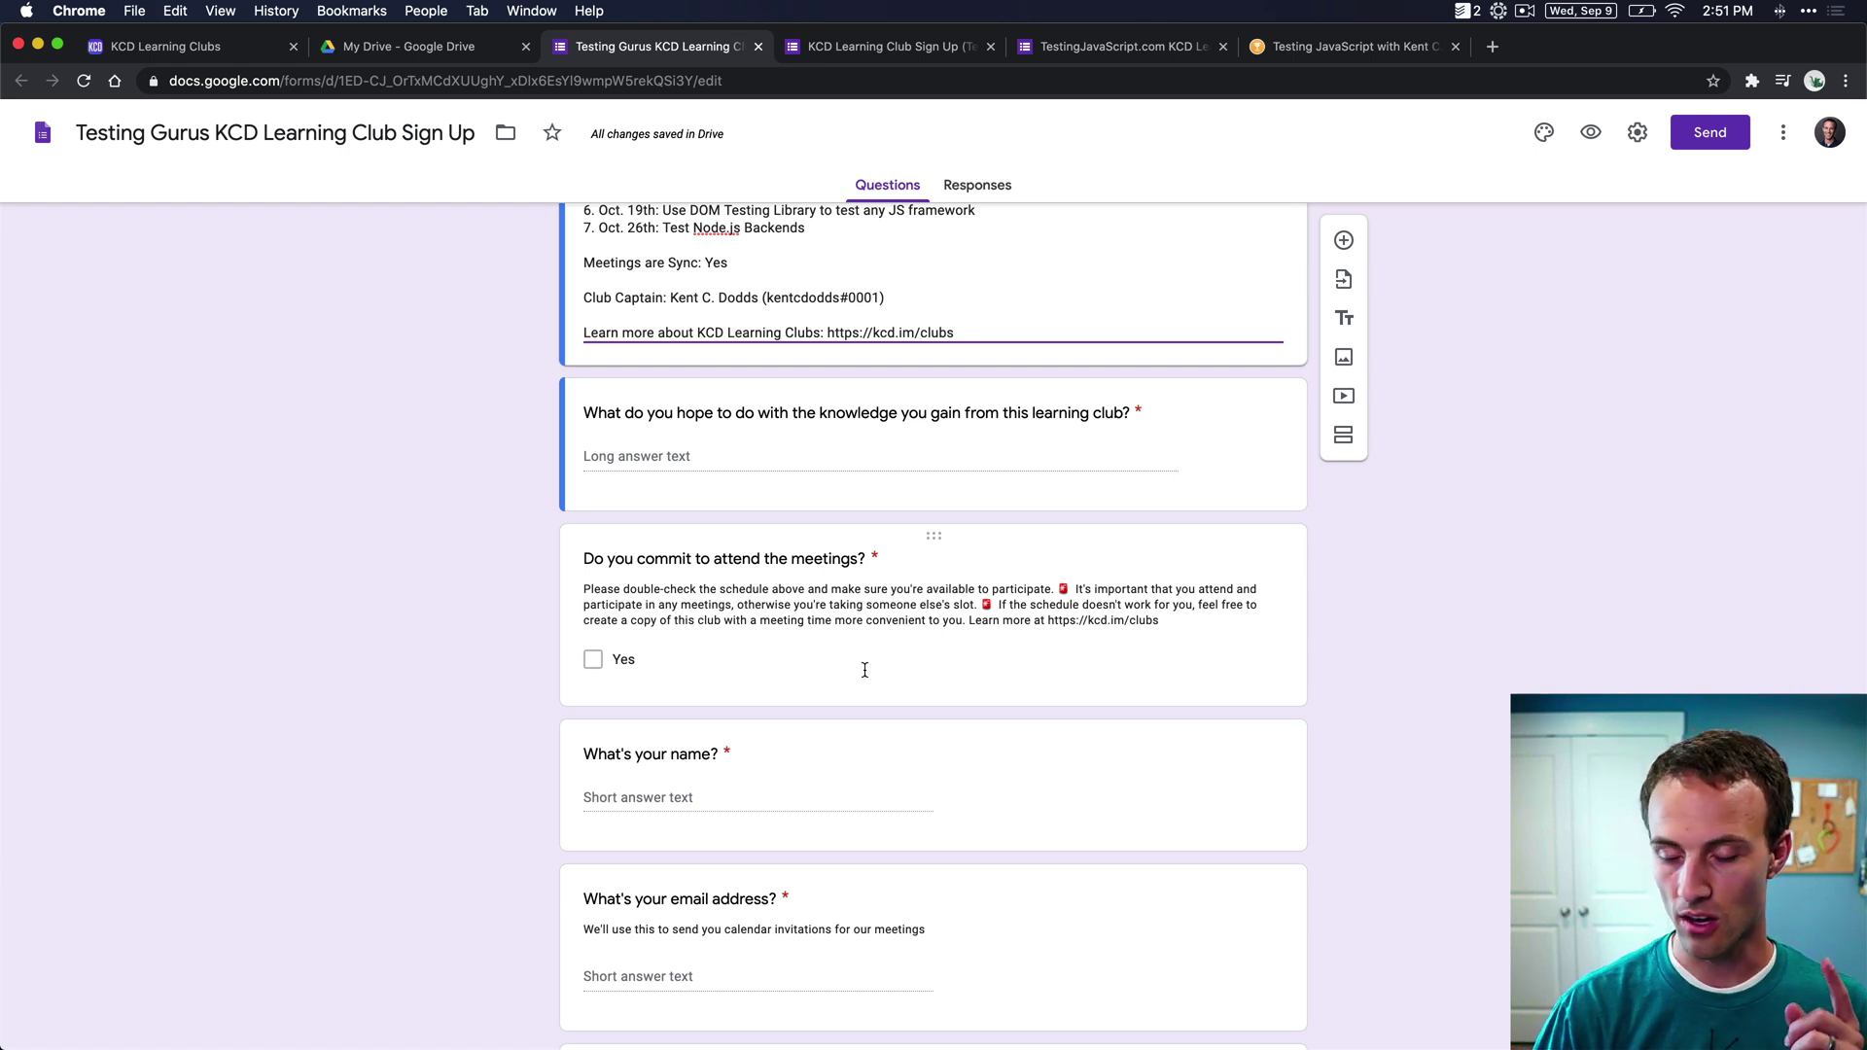
{"action": "scroll", "coordinate": [865, 670], "scroll_direction": "down", "scroll_amount": 4}
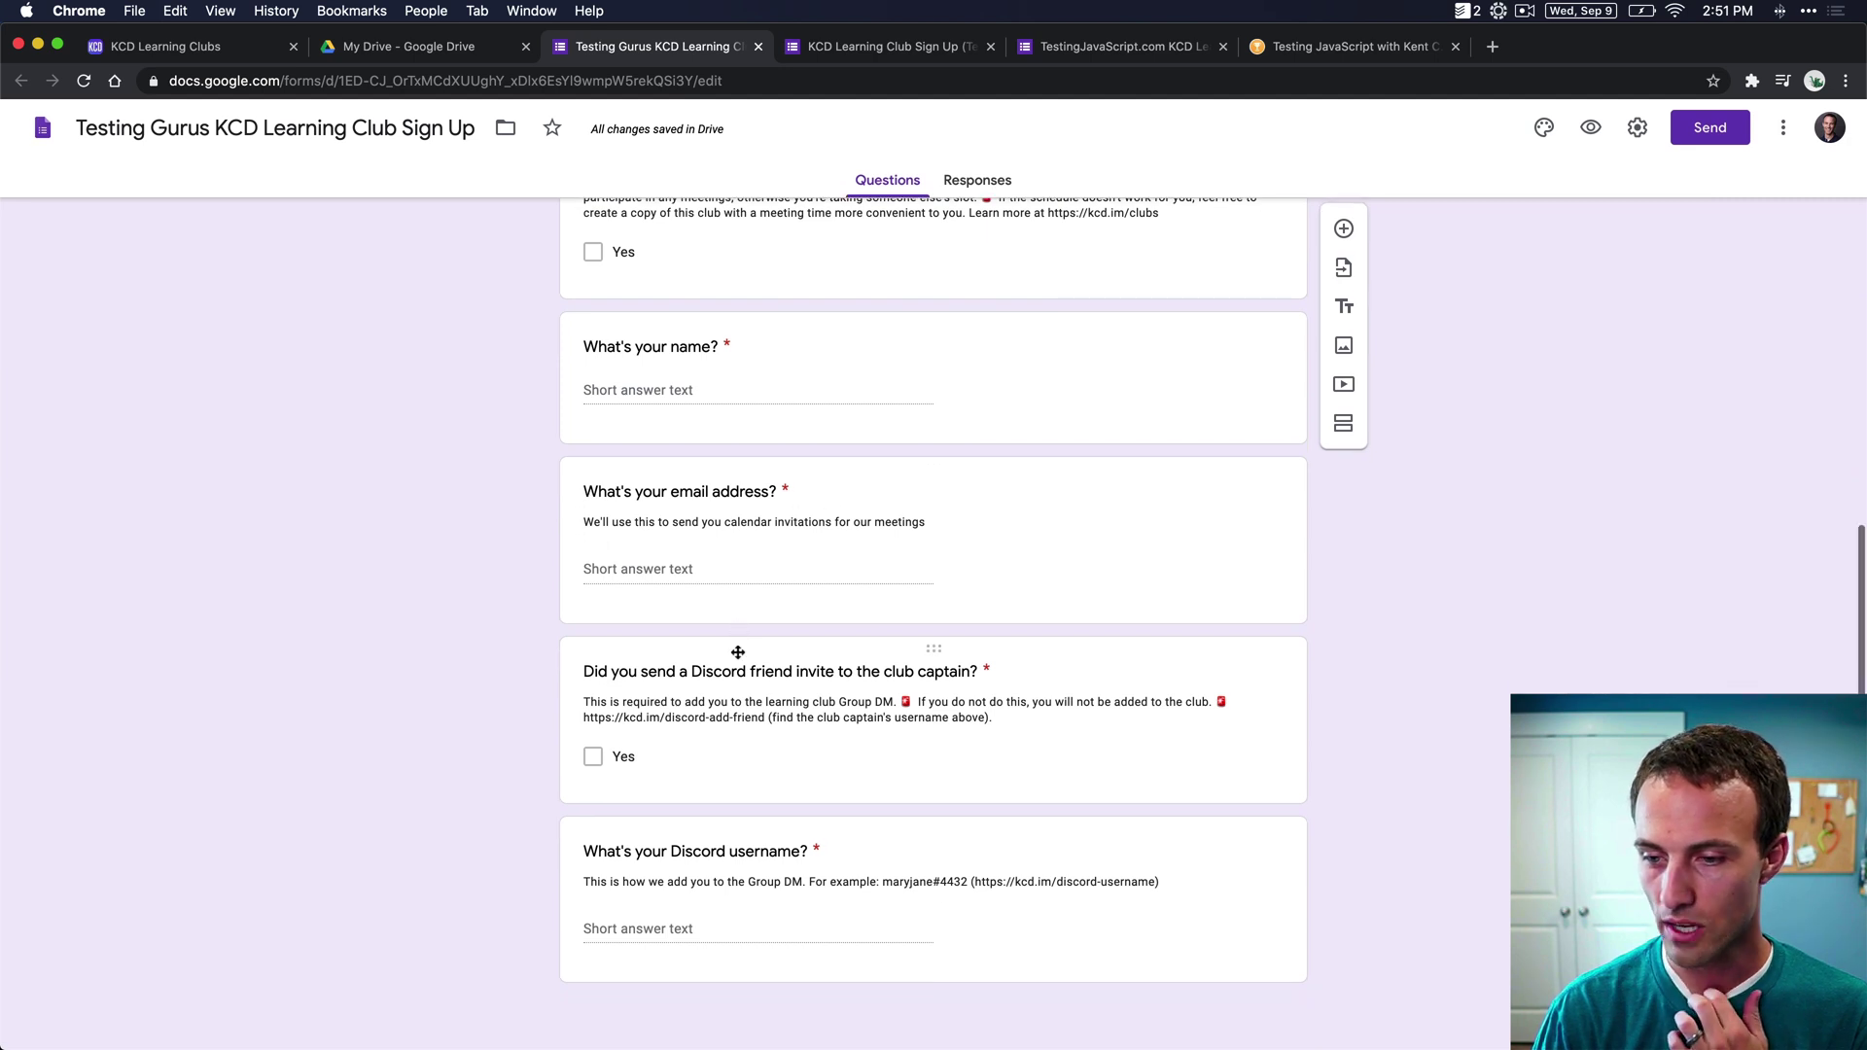
{"action": "scroll", "coordinate": [768, 622], "scroll_direction": "down", "scroll_amount": 1}
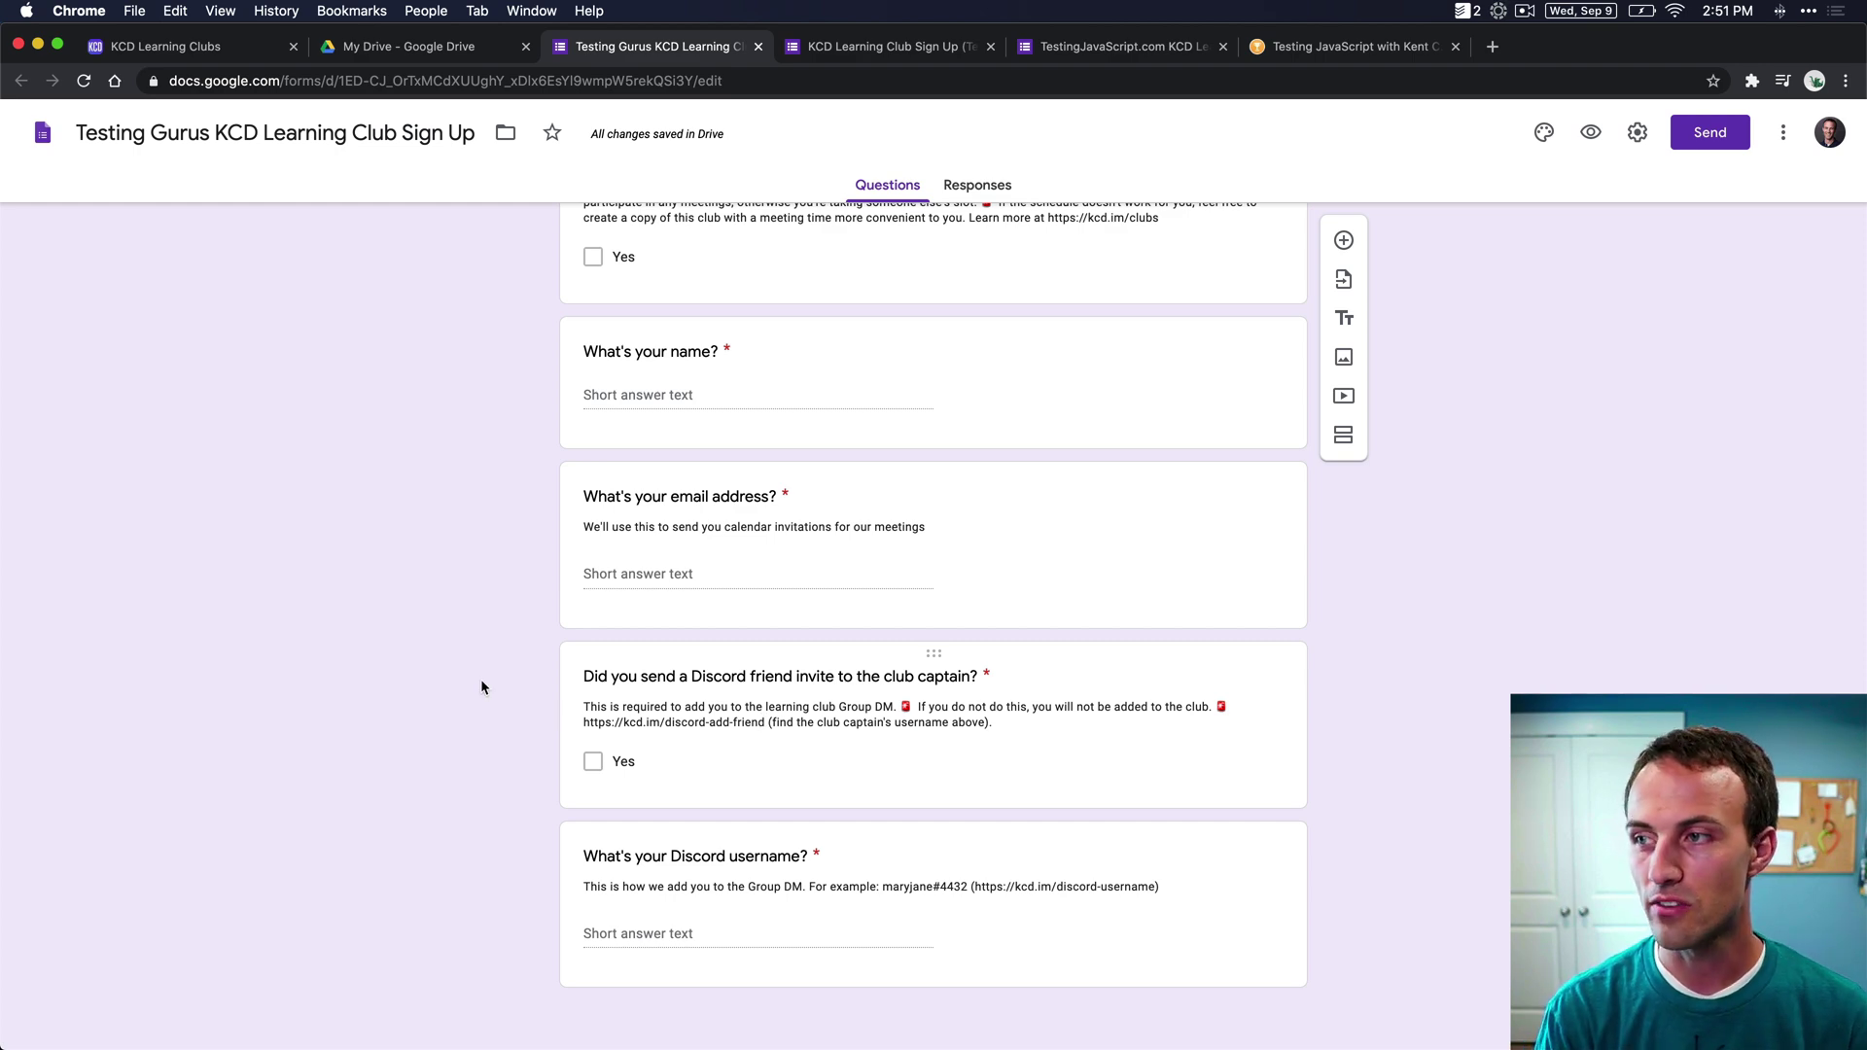
{"action": "key", "text": "ctrl+Tab"}
{"action": "key", "text": "ctrl+shift+Tab"}
{"action": "key", "text": "ctrl+Tab"}
{"action": "key", "text": "ctrl+shift+Tab"}
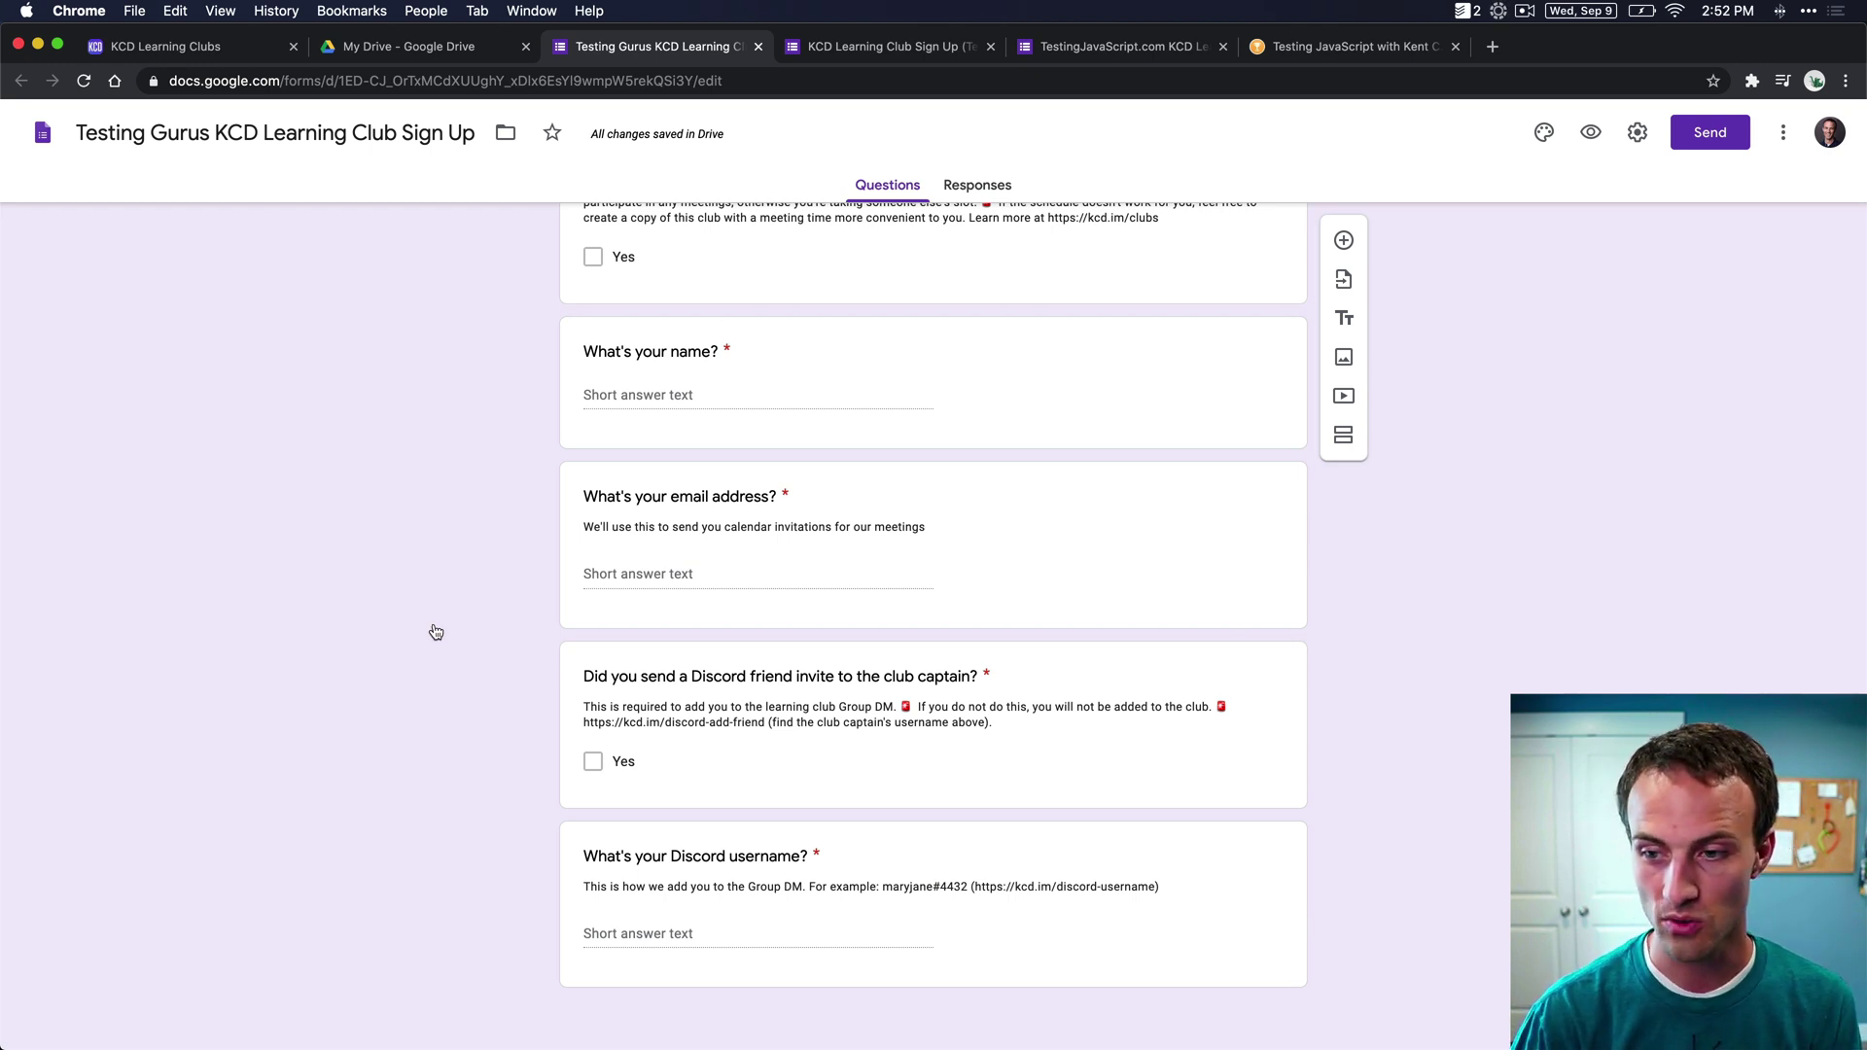
- Copy the captain's Discord username from the form, switch to Discord and enter it in the Add Friend form
{"action": "scroll", "coordinate": [515, 401], "scroll_direction": "up", "scroll_amount": 4}
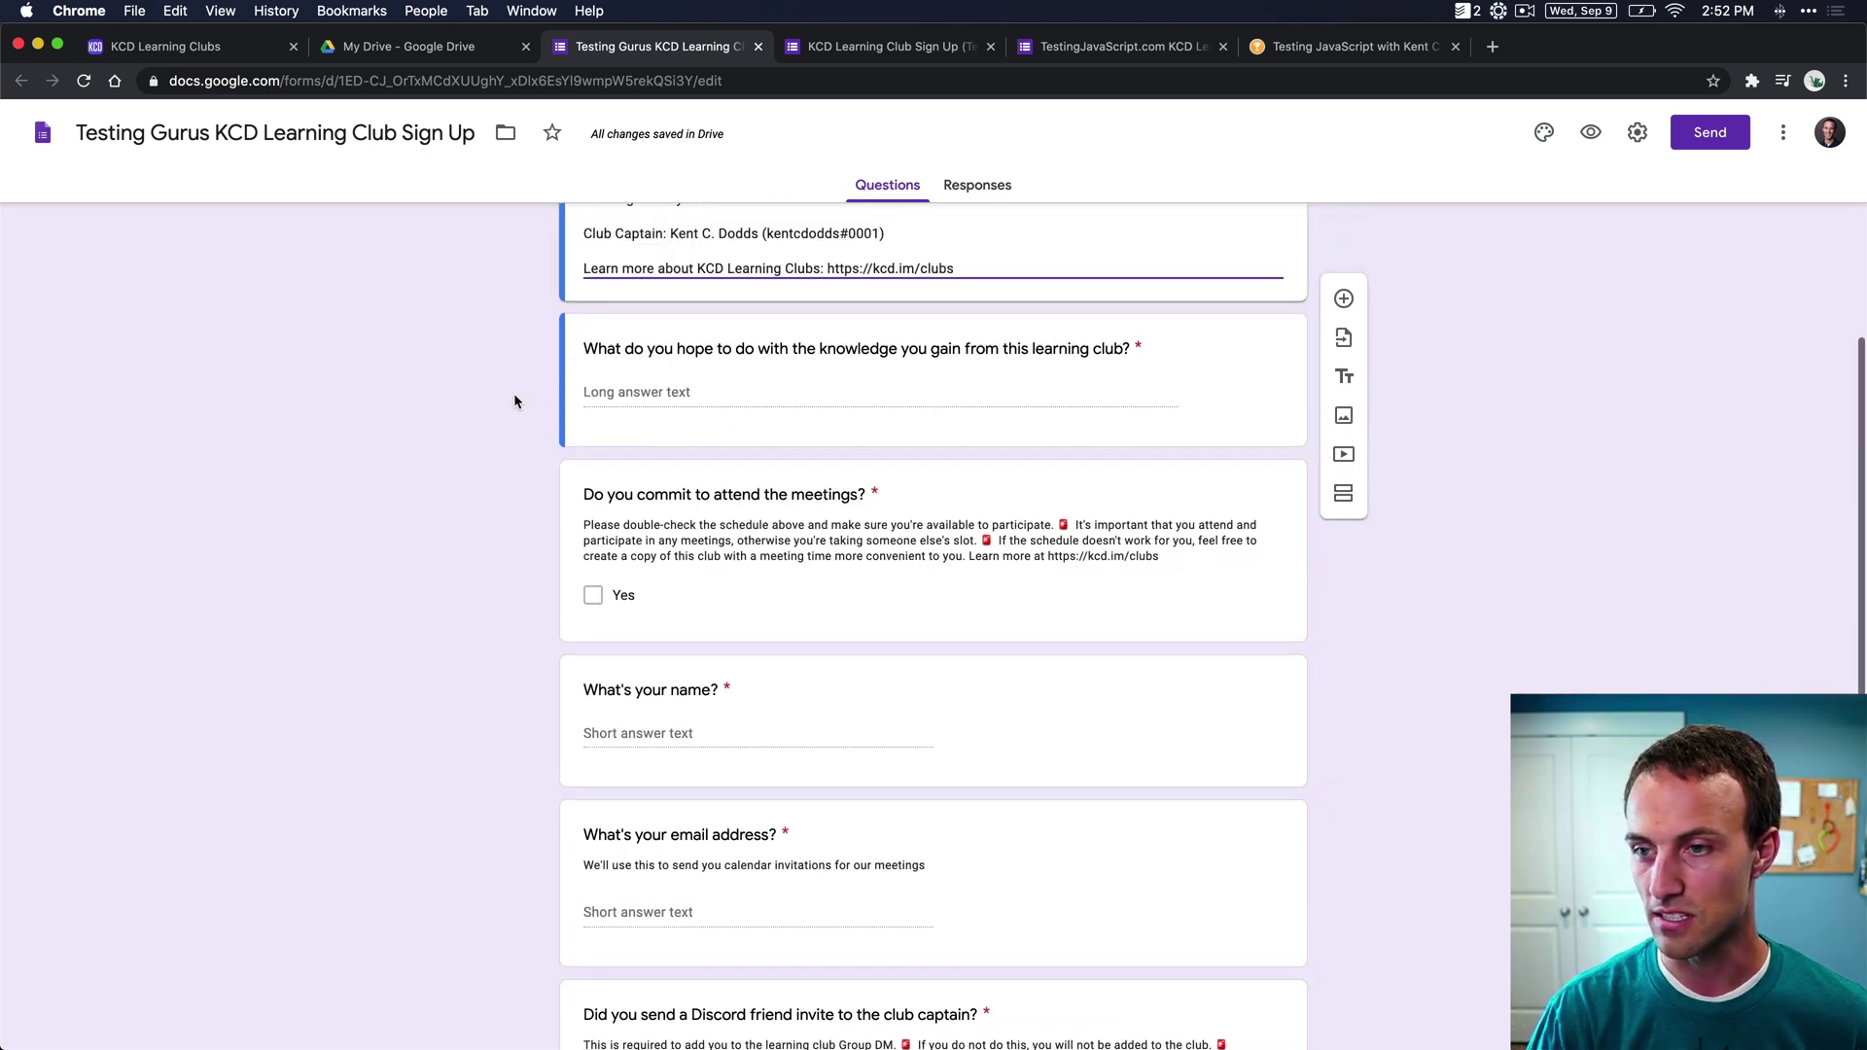
{"action": "scroll", "coordinate": [514, 401], "scroll_direction": "up", "scroll_amount": 2}
{"action": "left_click_drag", "start_coordinate": [765, 389], "coordinate": [879, 388]}
{"action": "key", "text": "super+c"}
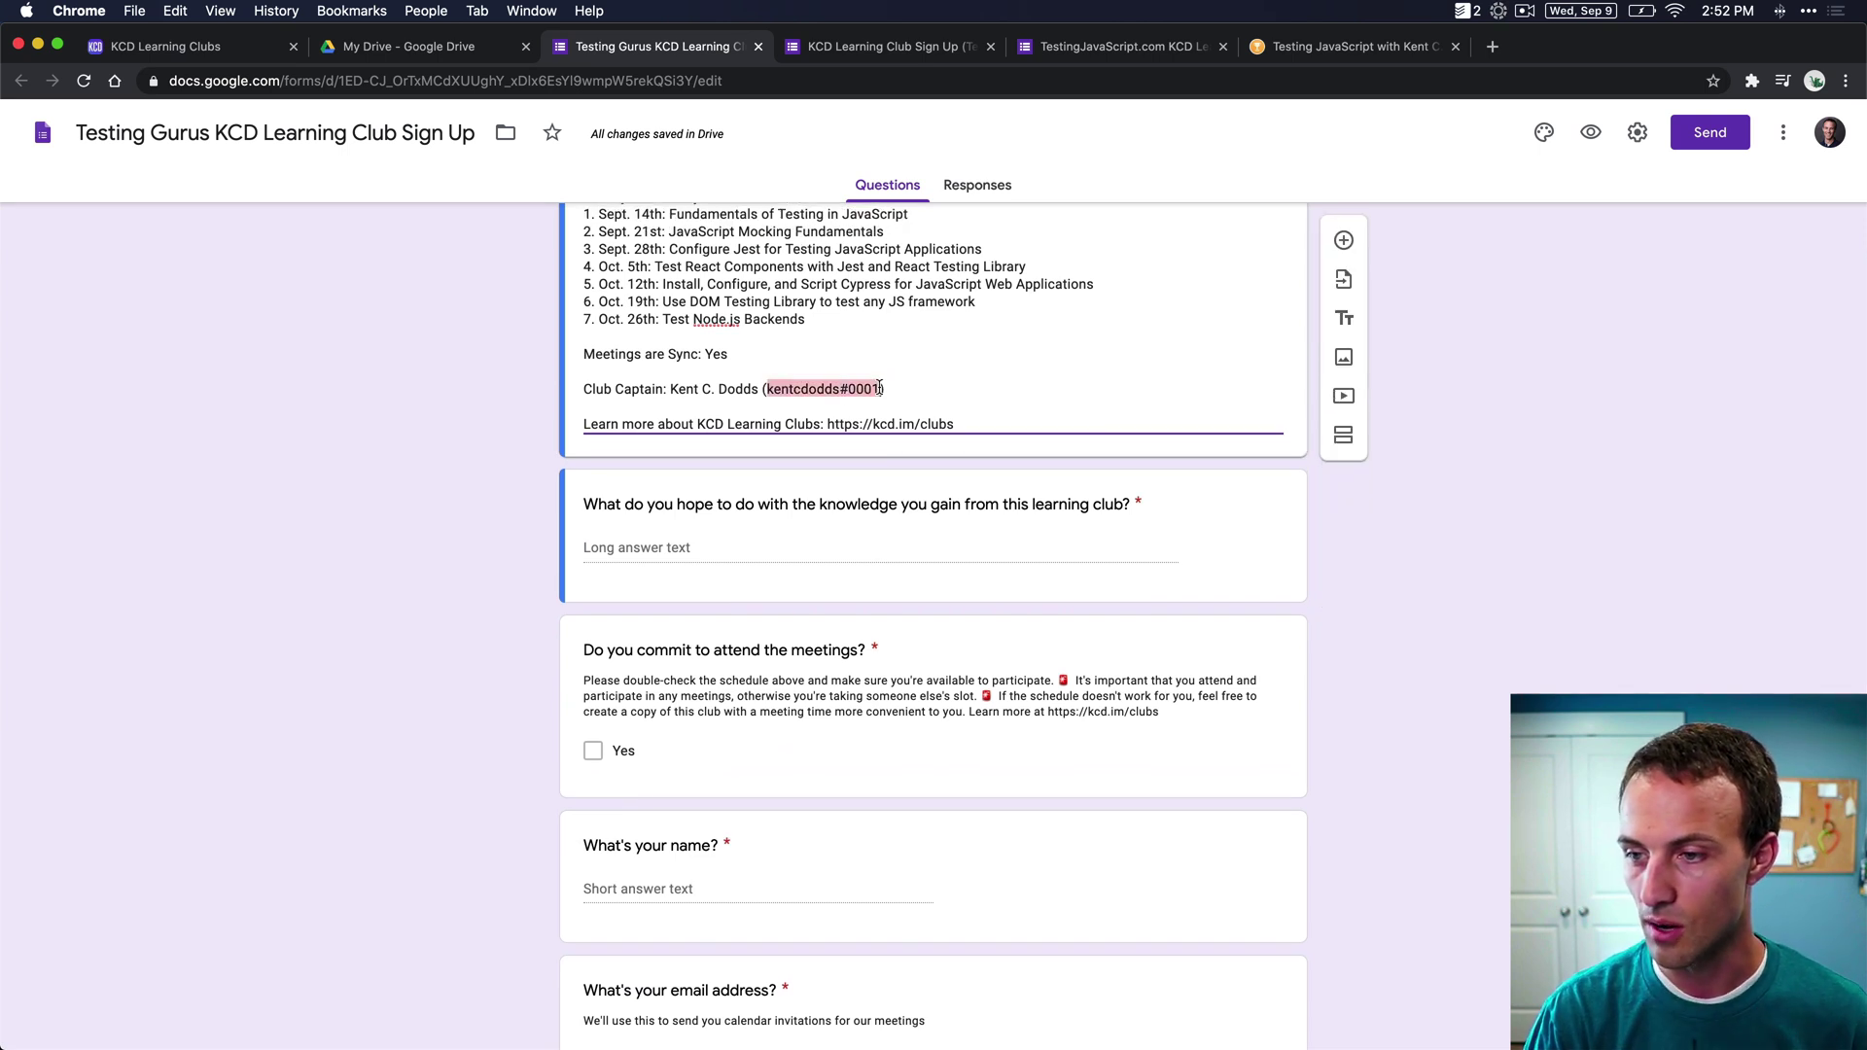
{"action": "key", "text": "super+Tab"}
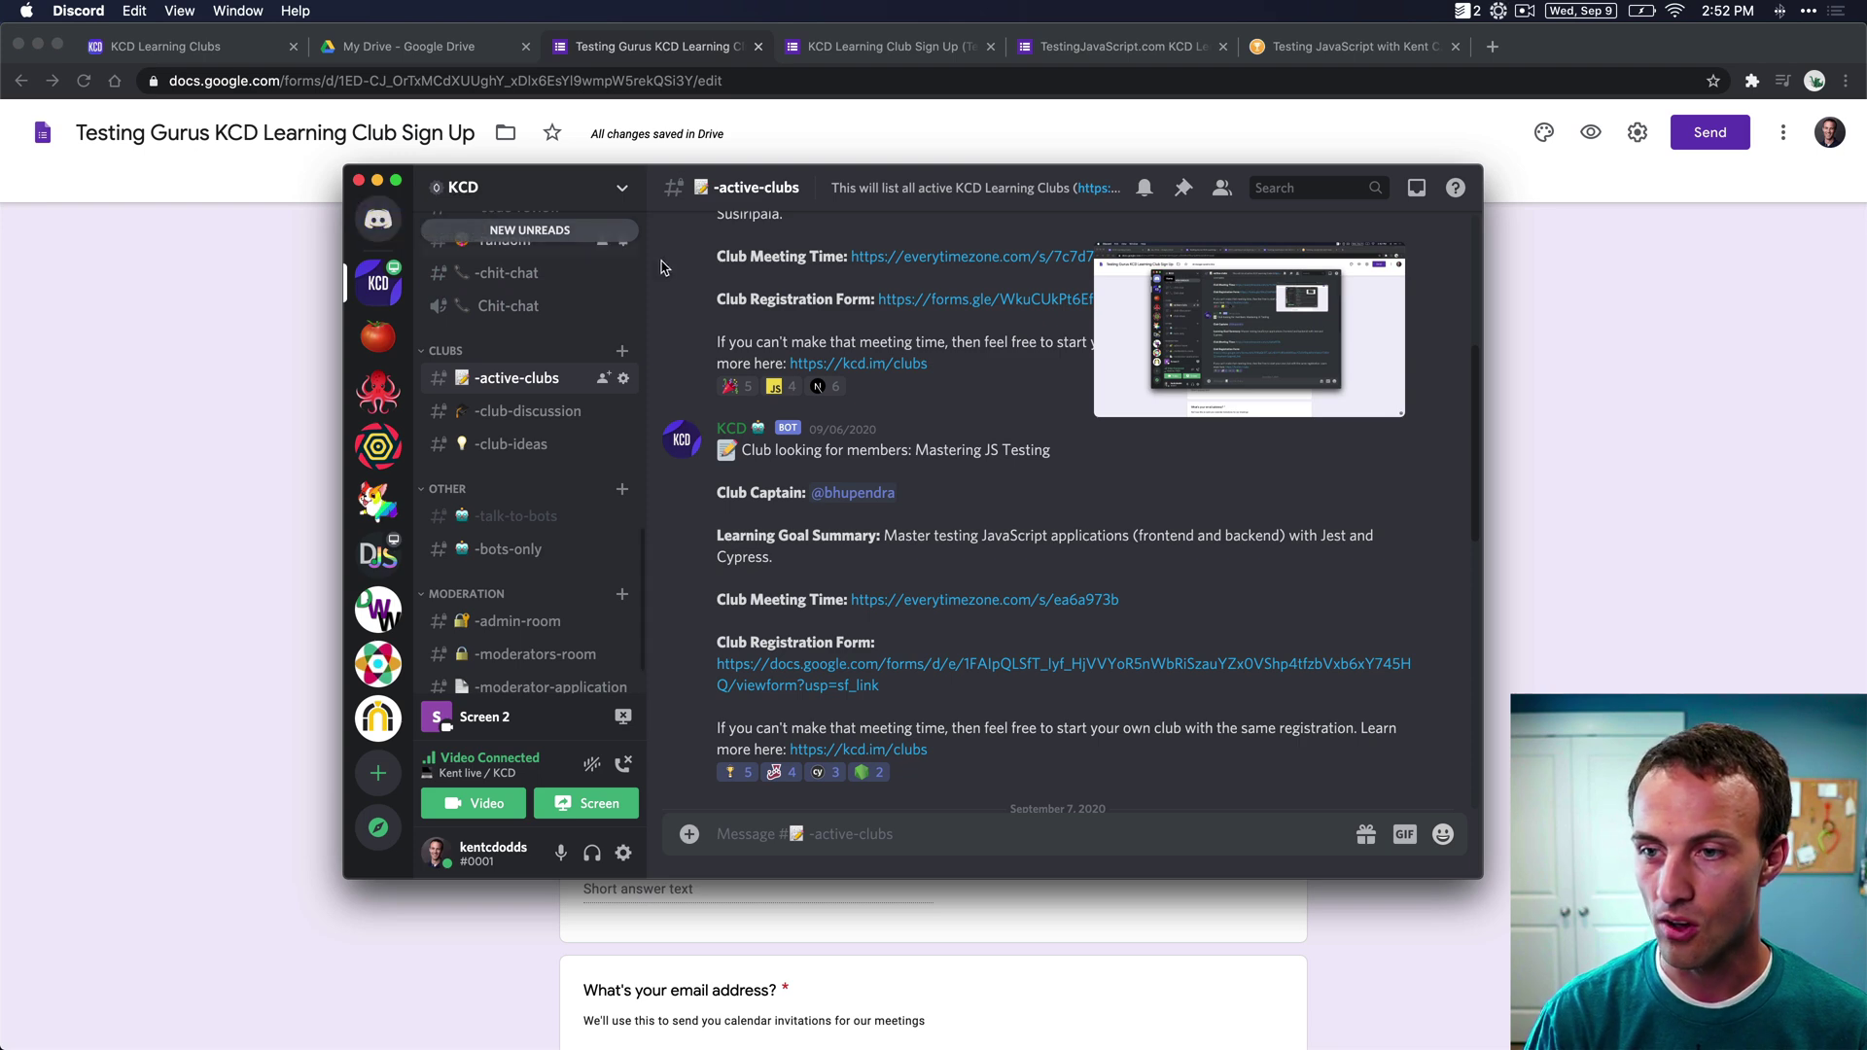
{"action": "left_click", "coordinate": [378, 219]}
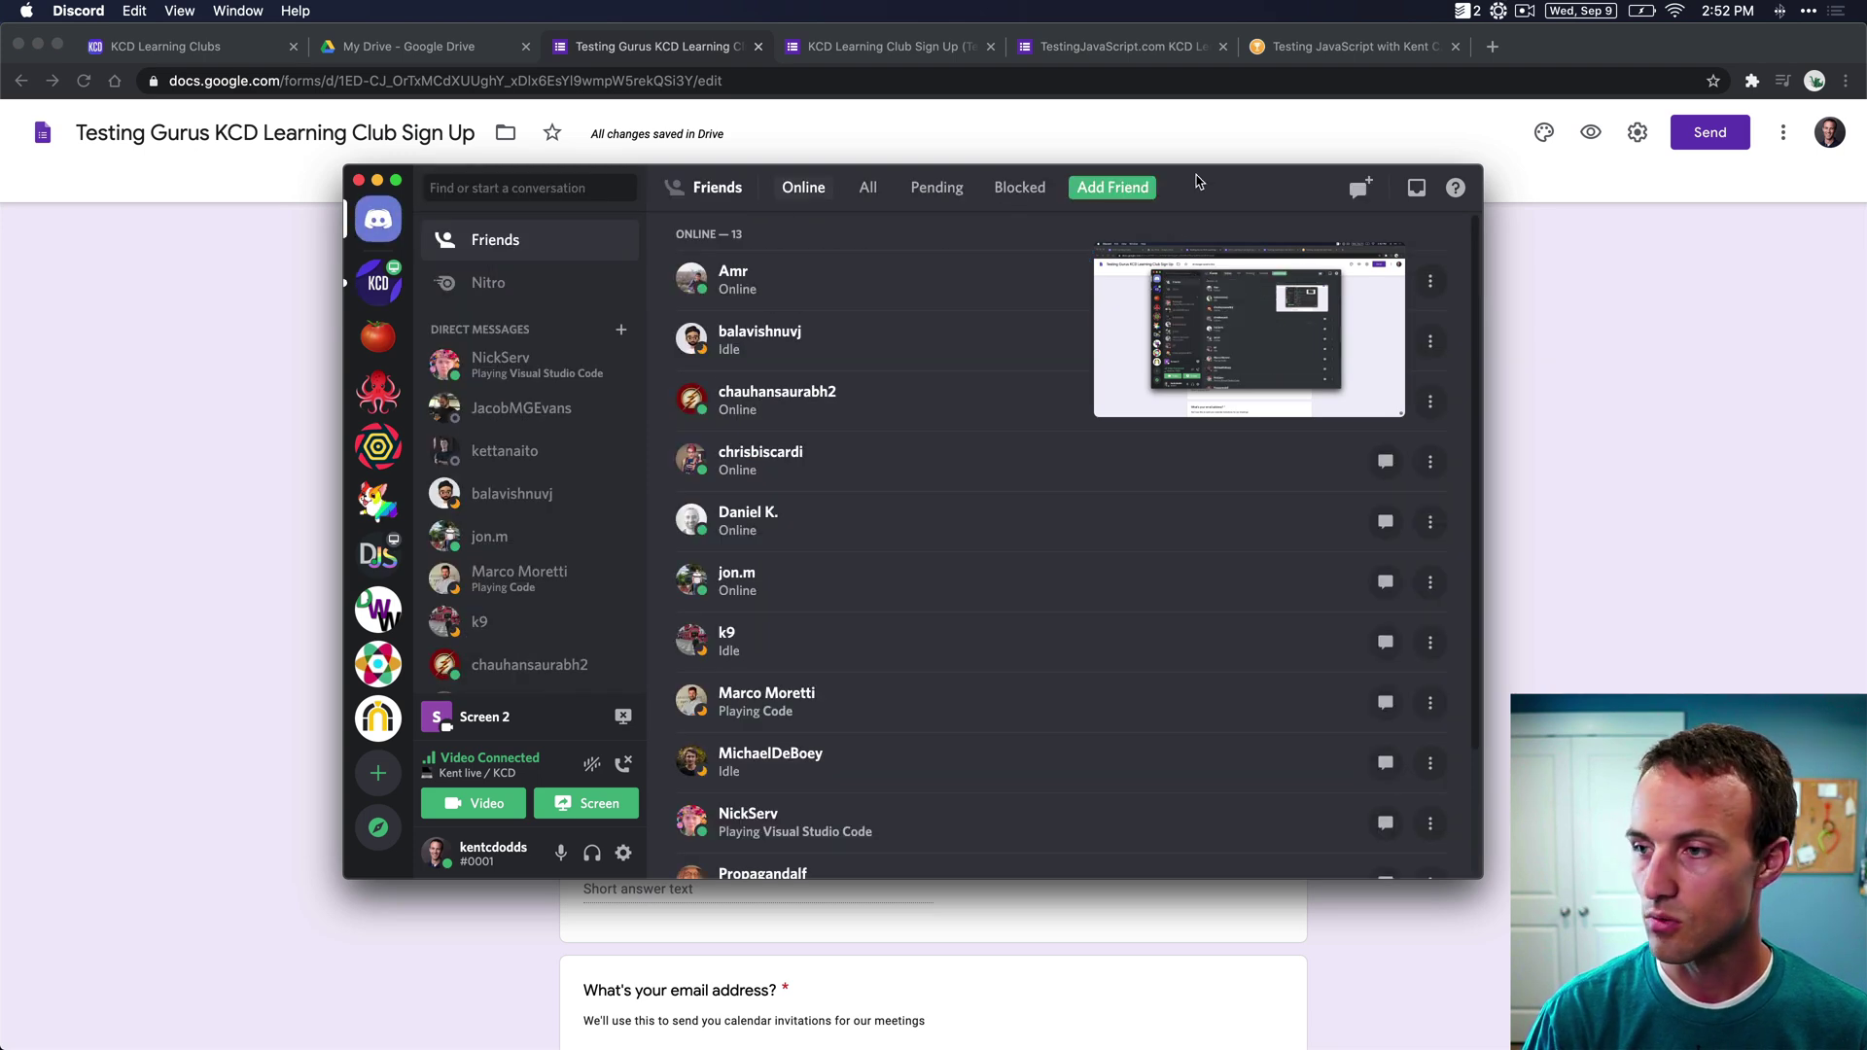
{"action": "left_click", "coordinate": [1108, 189]}
{"action": "key", "text": "super+v"}
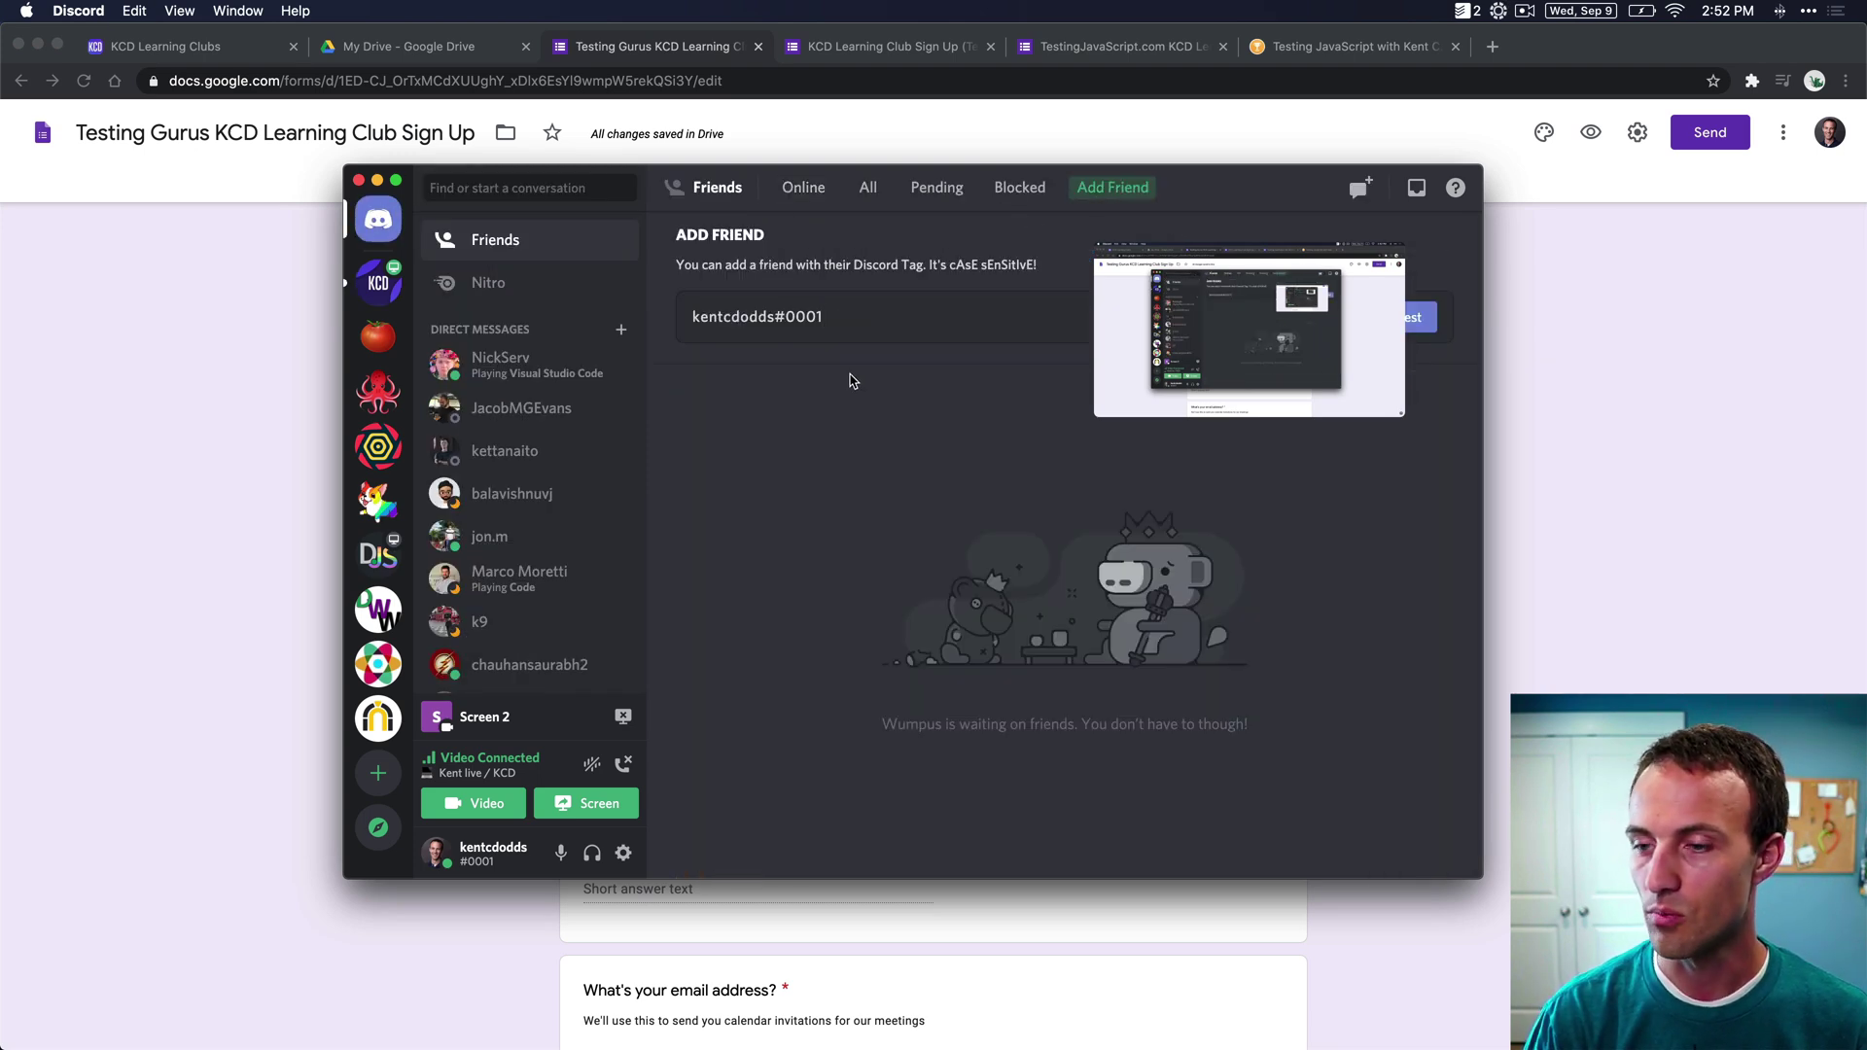
- Clear the username from the Add Friend form without sending a request
{"action": "key", "text": "super+a"}
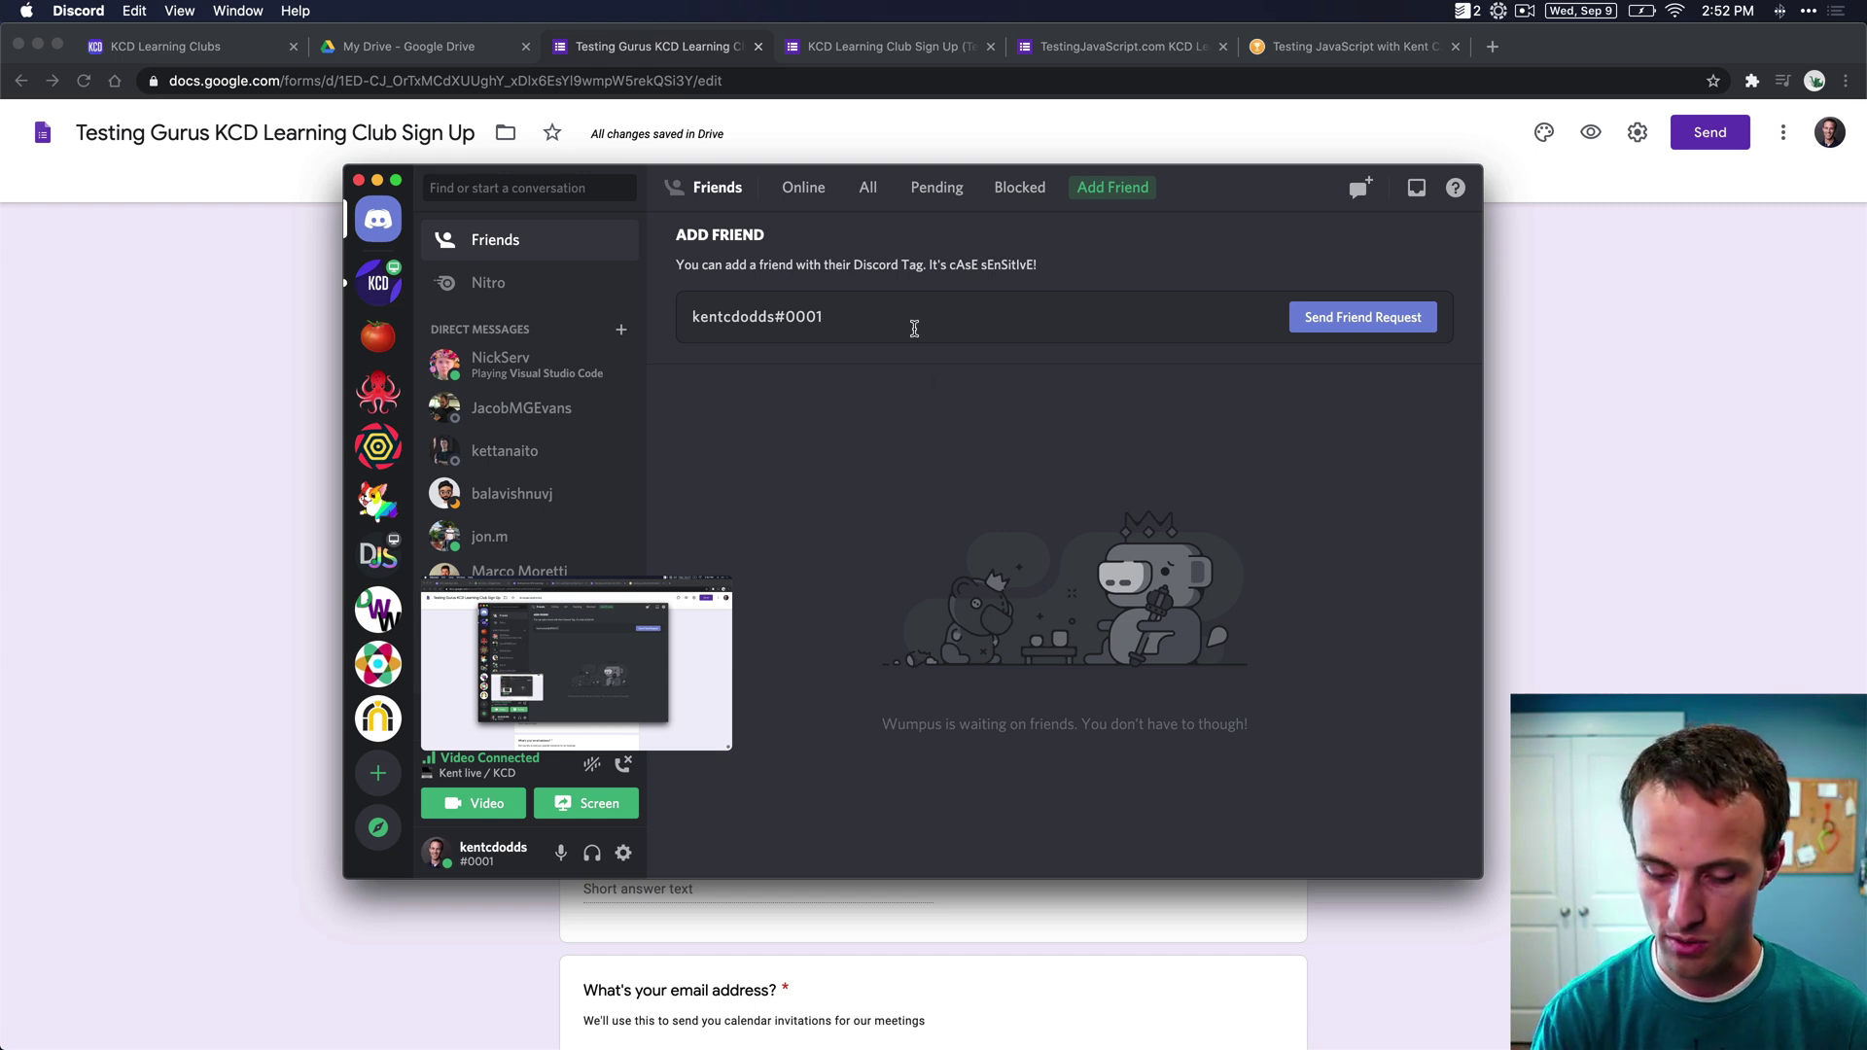
{"action": "key", "text": "super+a"}
{"action": "key", "text": "BackSpace"}
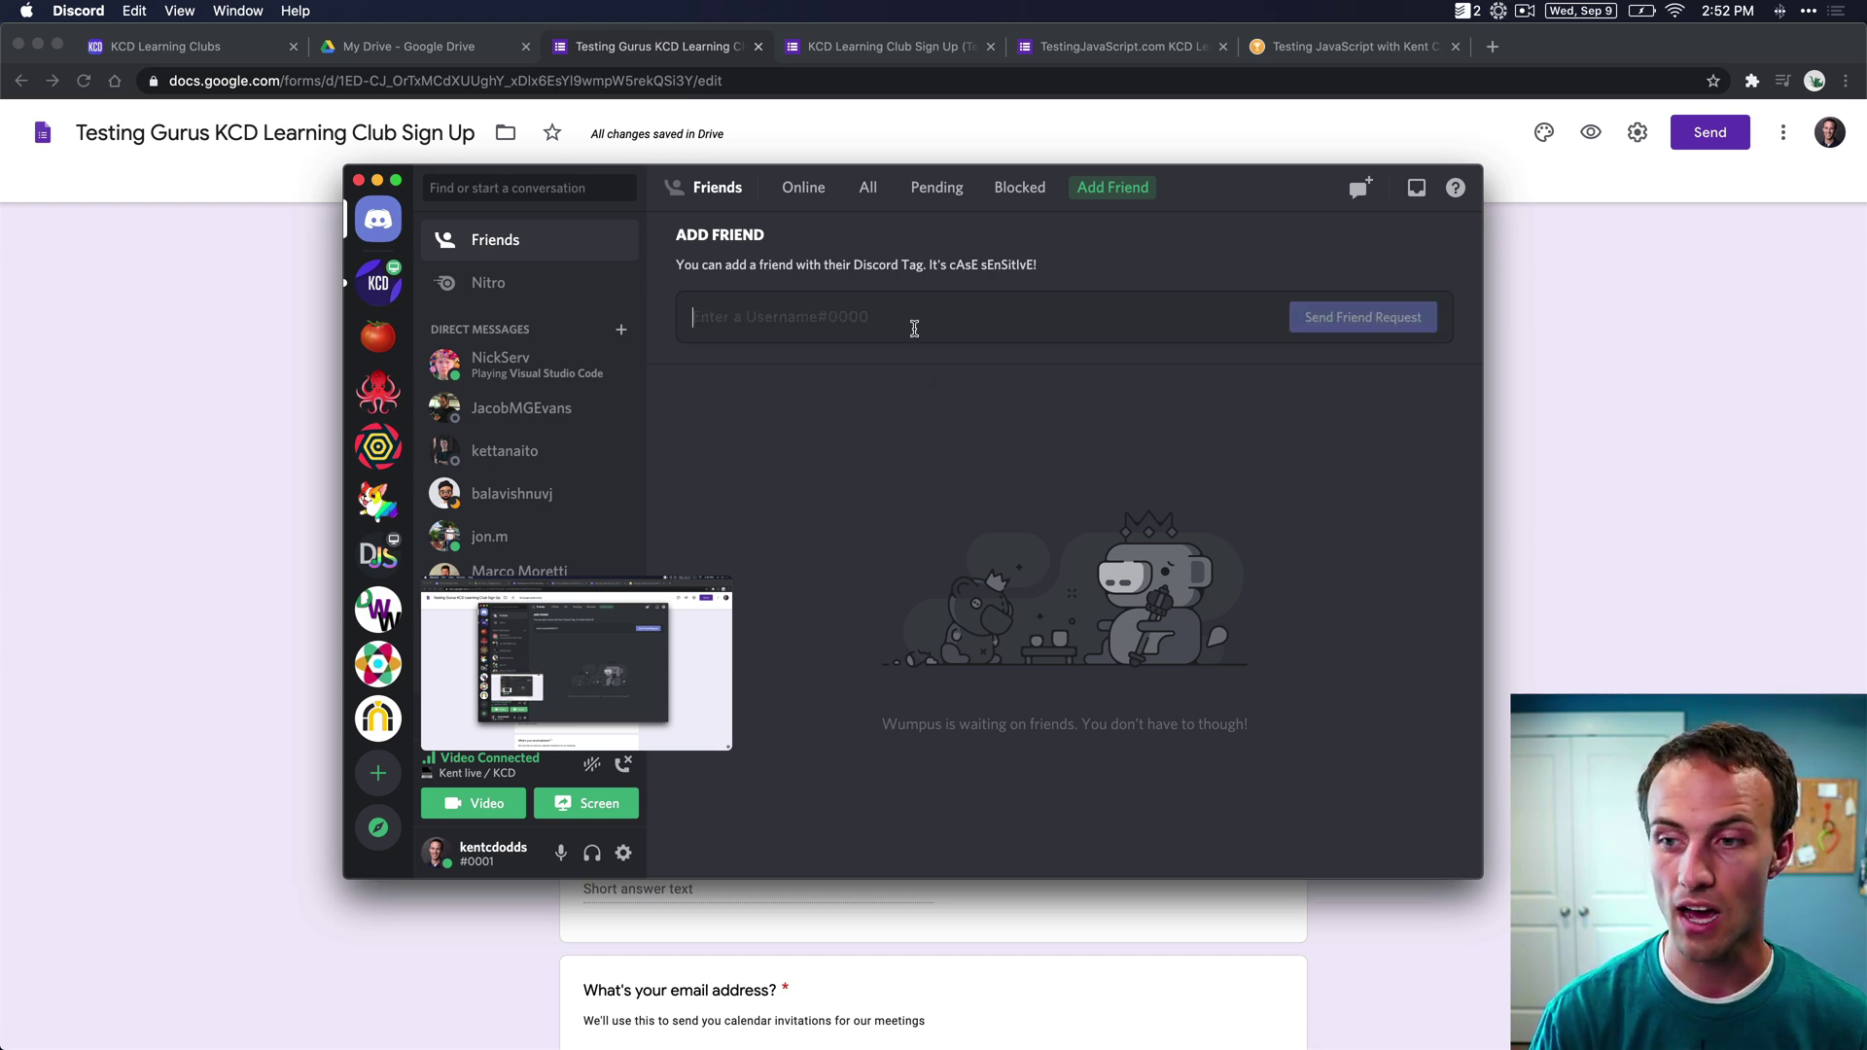
- Select the KCD server in Discord, return to the sign-up form in Chrome and copy its full, unshortened shareable link
{"action": "left_click", "coordinate": [380, 282]}
{"action": "left_click", "coordinate": [206, 454]}
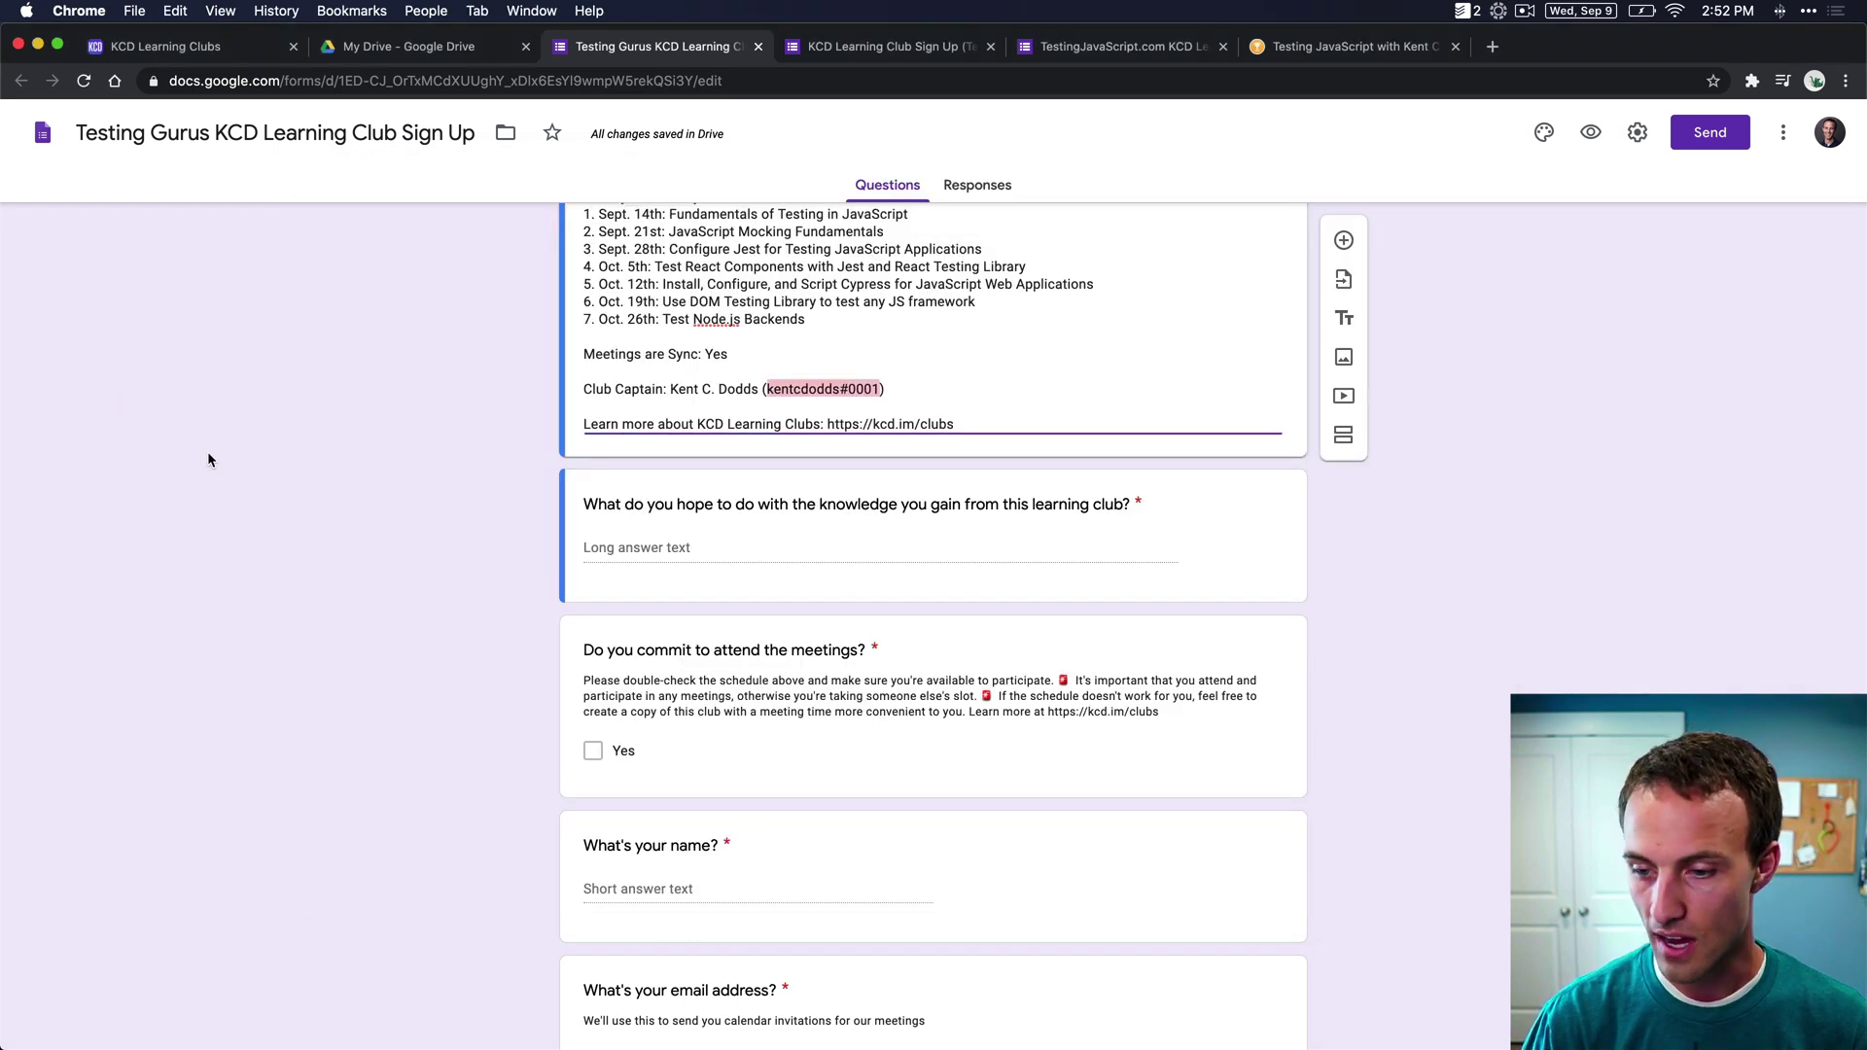
{"action": "scroll", "coordinate": [436, 692], "scroll_direction": "down", "scroll_amount": 5}
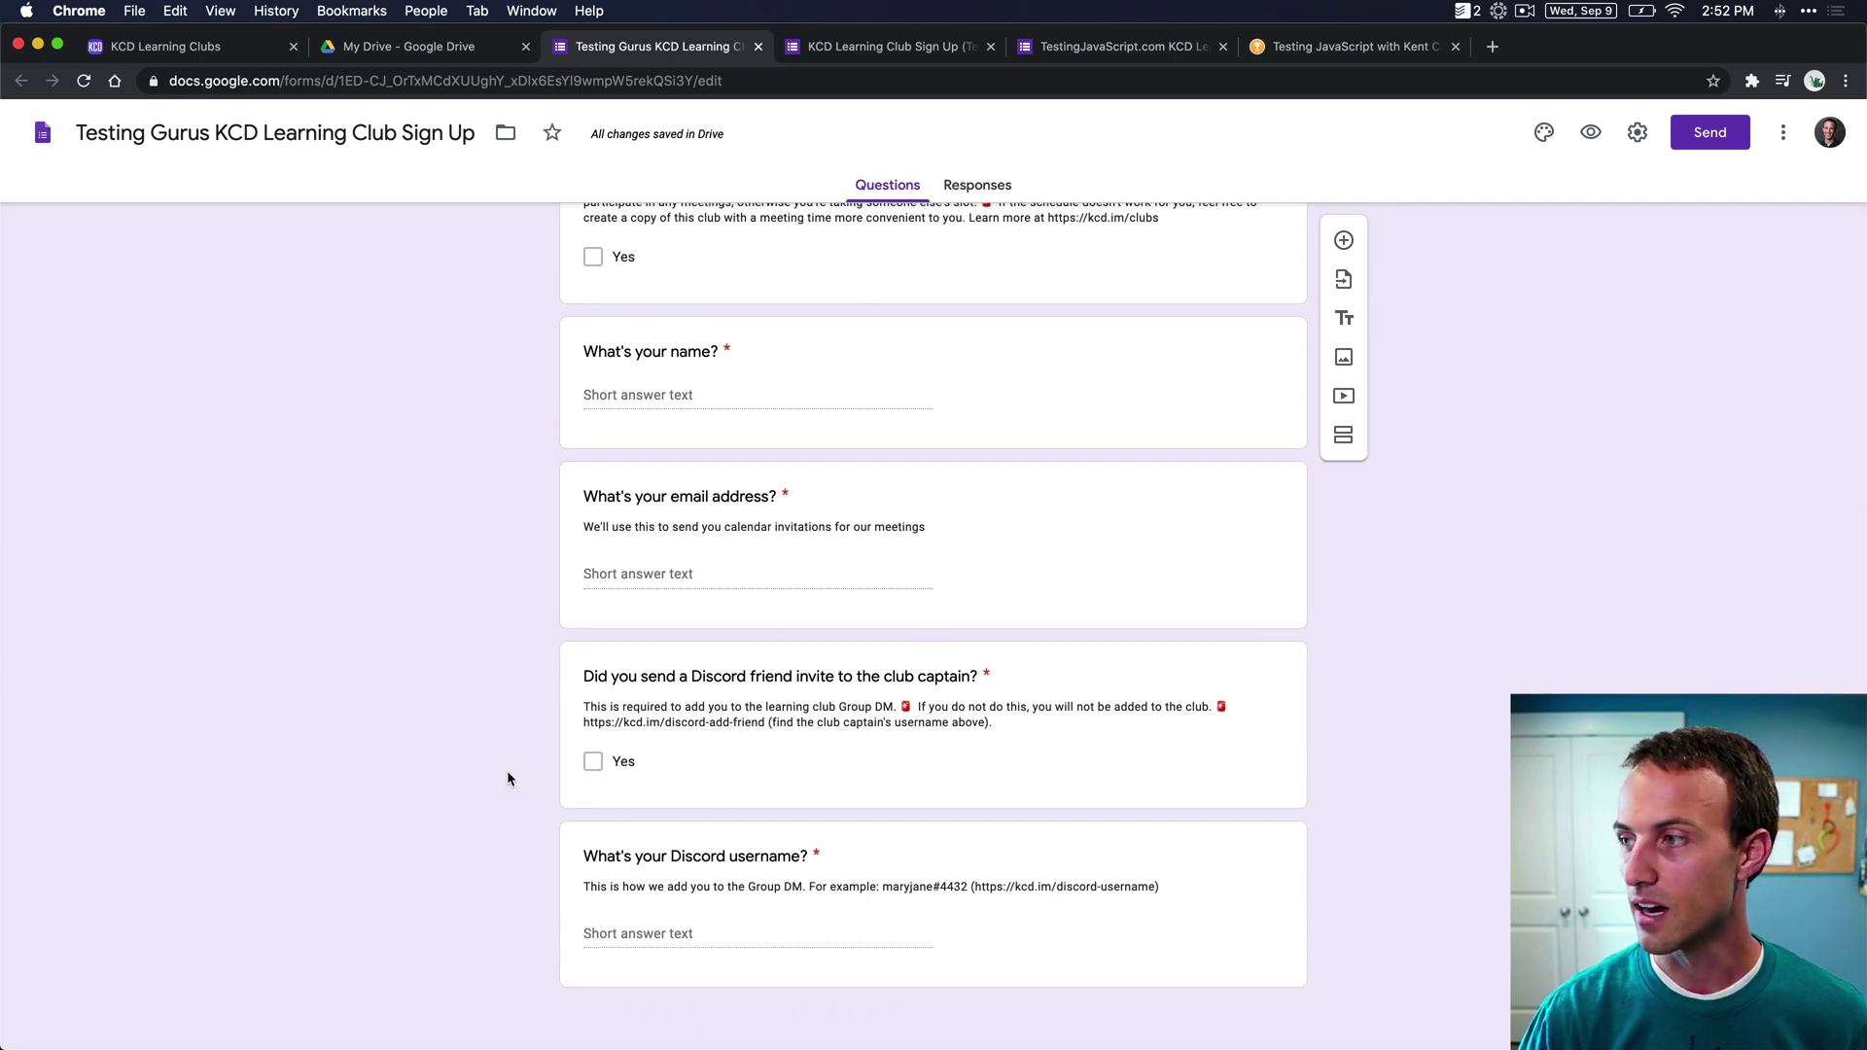
{"action": "left_click", "coordinate": [1708, 127]}
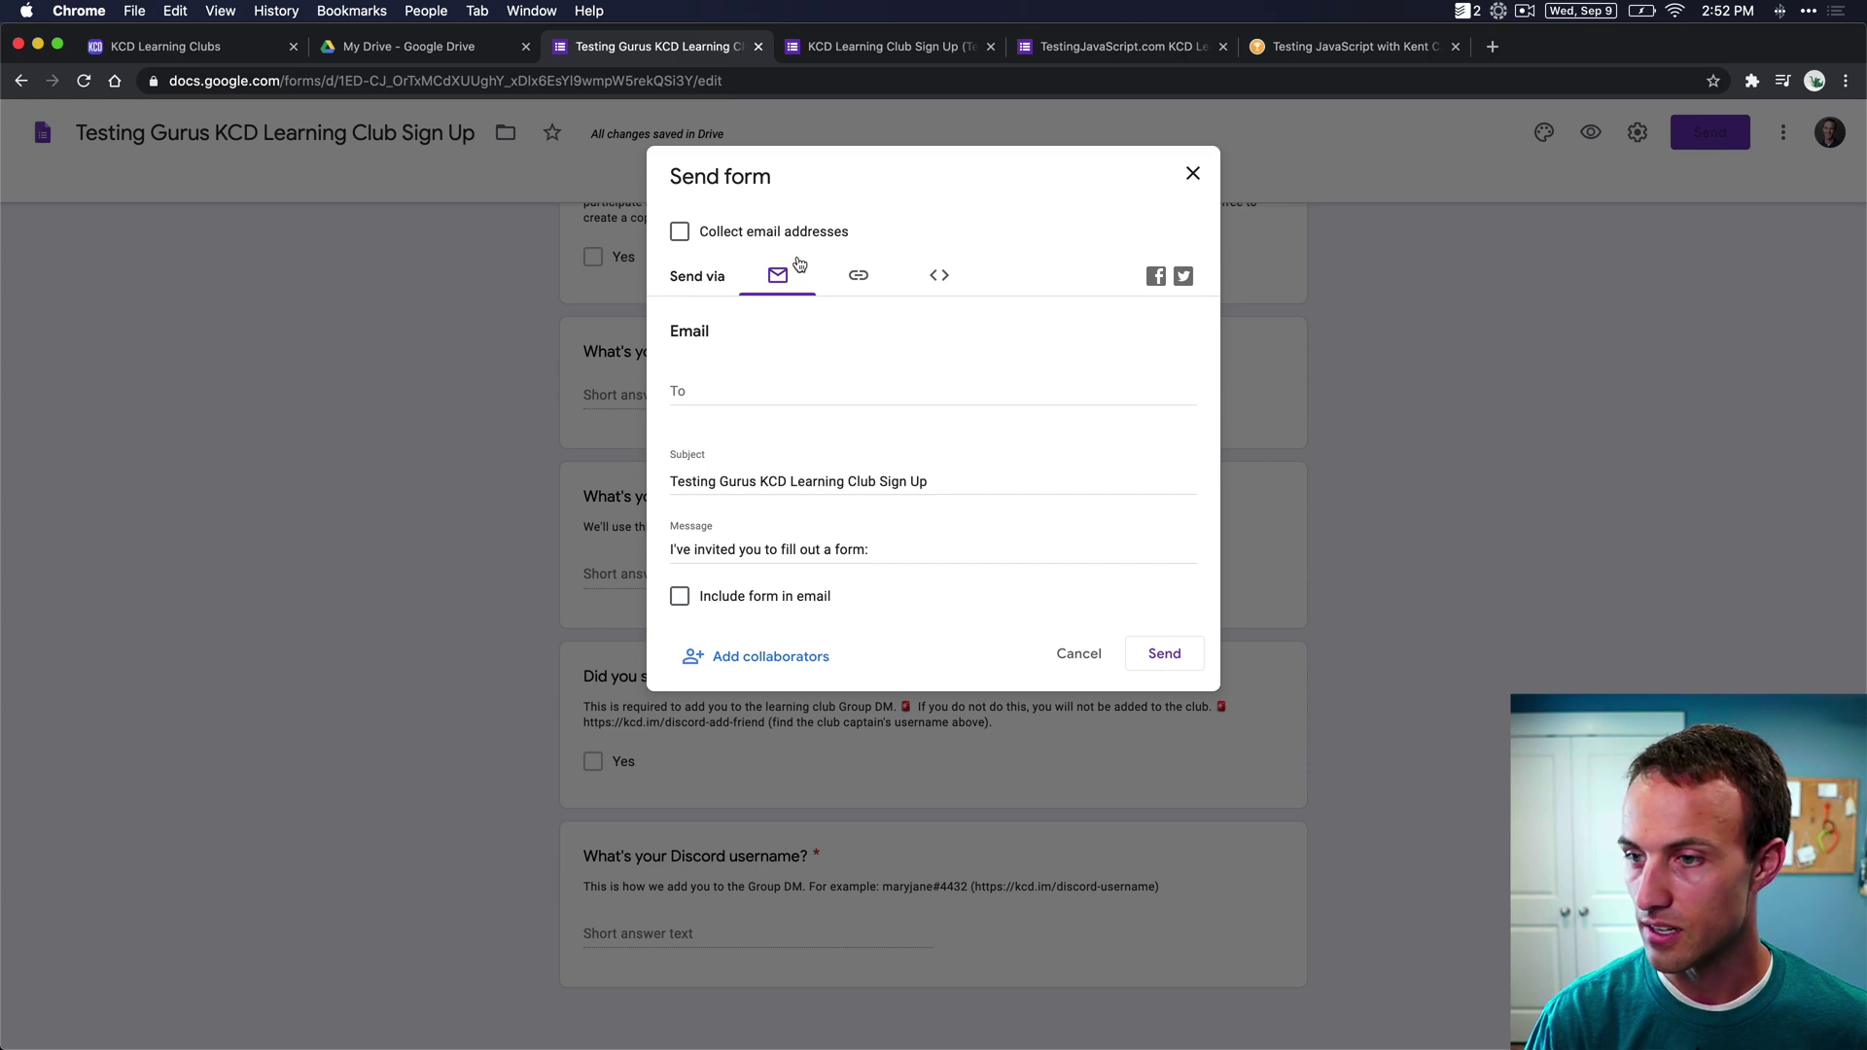
{"action": "left_click", "coordinate": [856, 277]}
{"action": "left_click", "coordinate": [848, 368]}
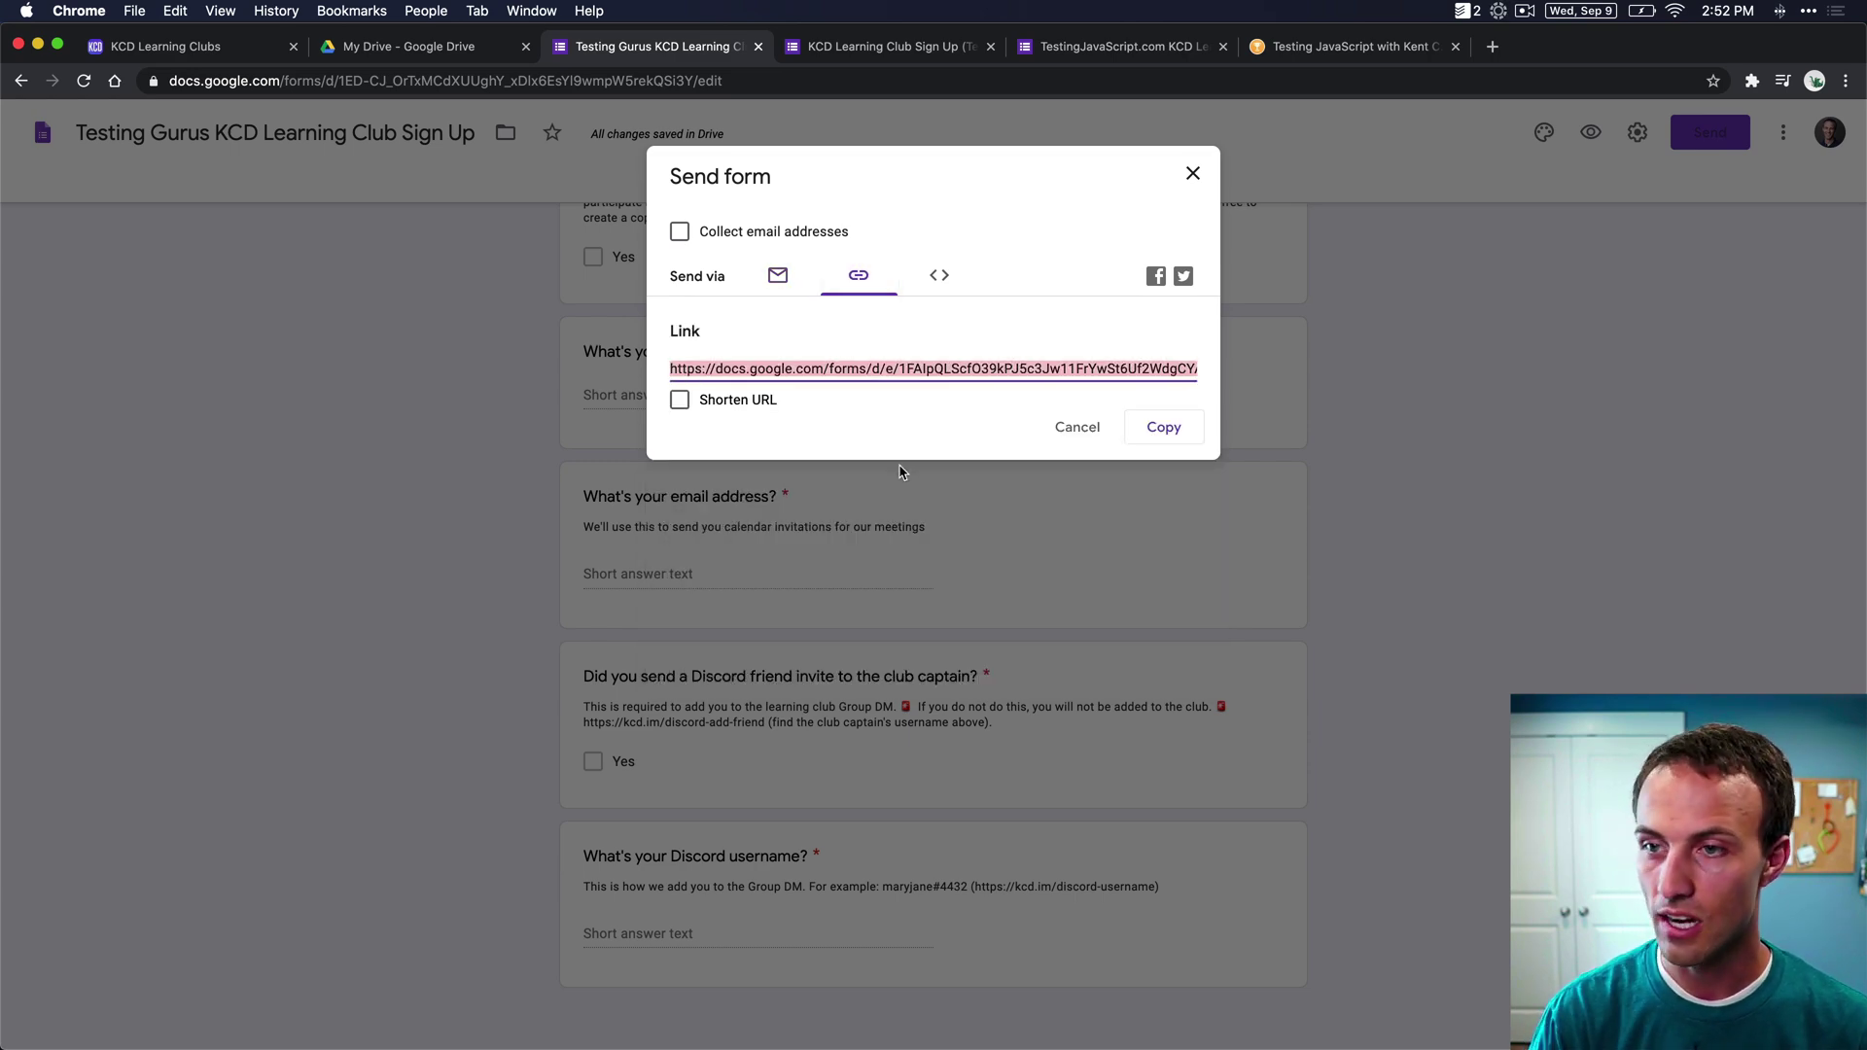
{"action": "key", "text": "super+c"}
- Open the copied form link in a new tab, look through the published sign-up form and close it again
{"action": "key", "text": "super+t"}
{"action": "key", "text": "super+v"}
{"action": "key", "text": "Return"}
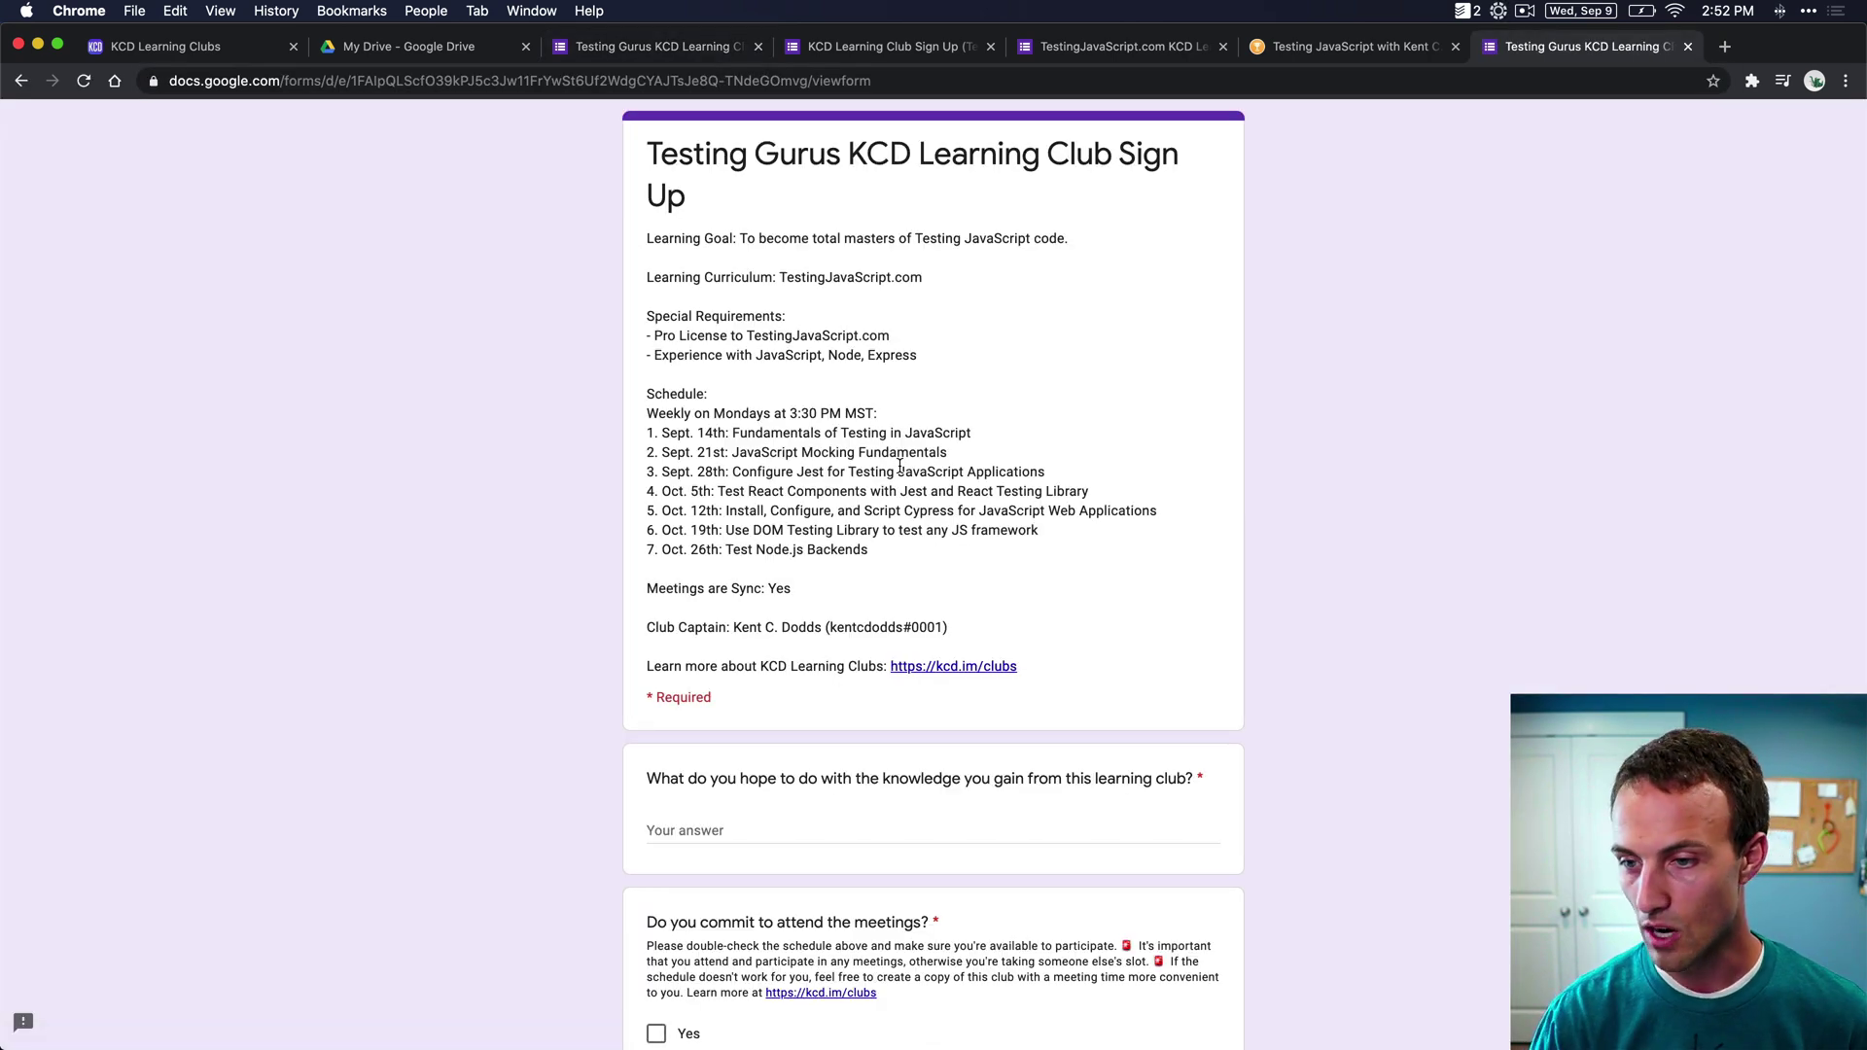
{"action": "scroll", "coordinate": [900, 467], "scroll_direction": "down", "scroll_amount": 15}
{"action": "scroll", "coordinate": [899, 466], "scroll_direction": "up", "scroll_amount": 15}
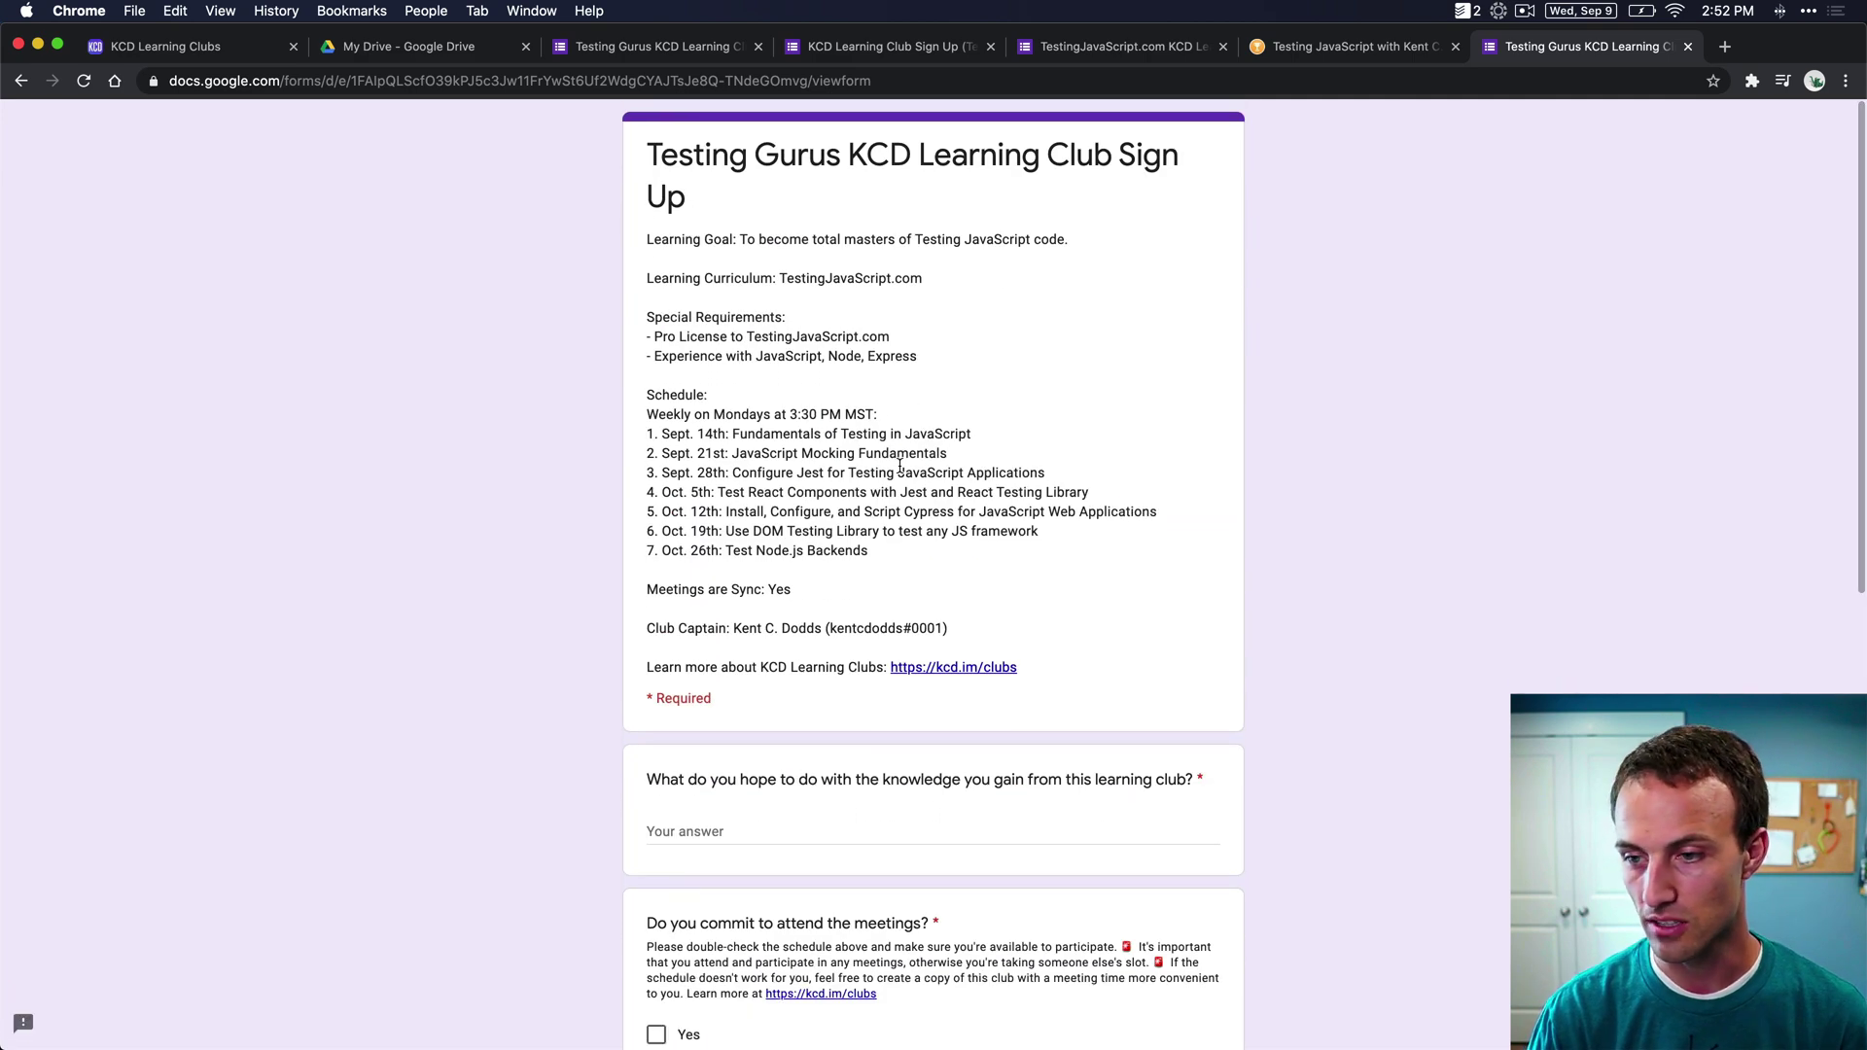
{"action": "key", "text": "super+w"}
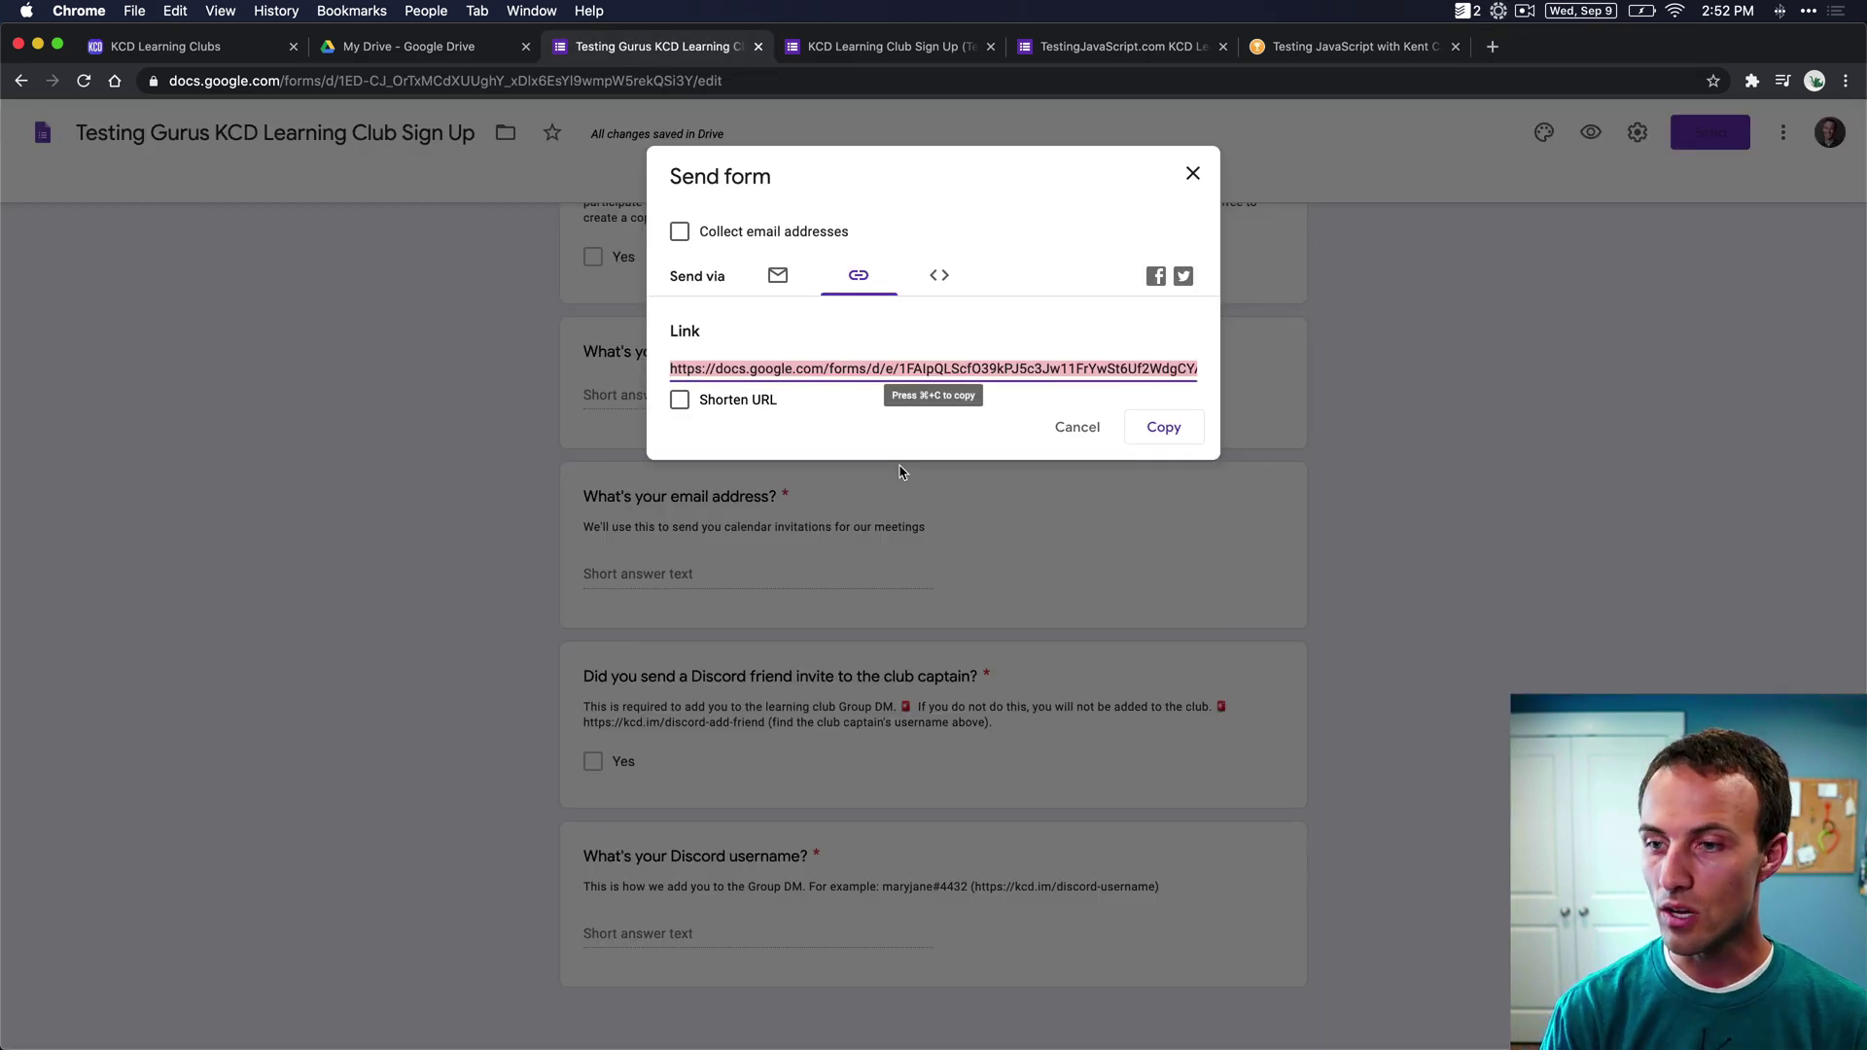
- Switch to Discord and send "?clubs create" followed by the copied form link in the KCD server's talk-to-bots channel
{"action": "key", "text": "super+Tab"}
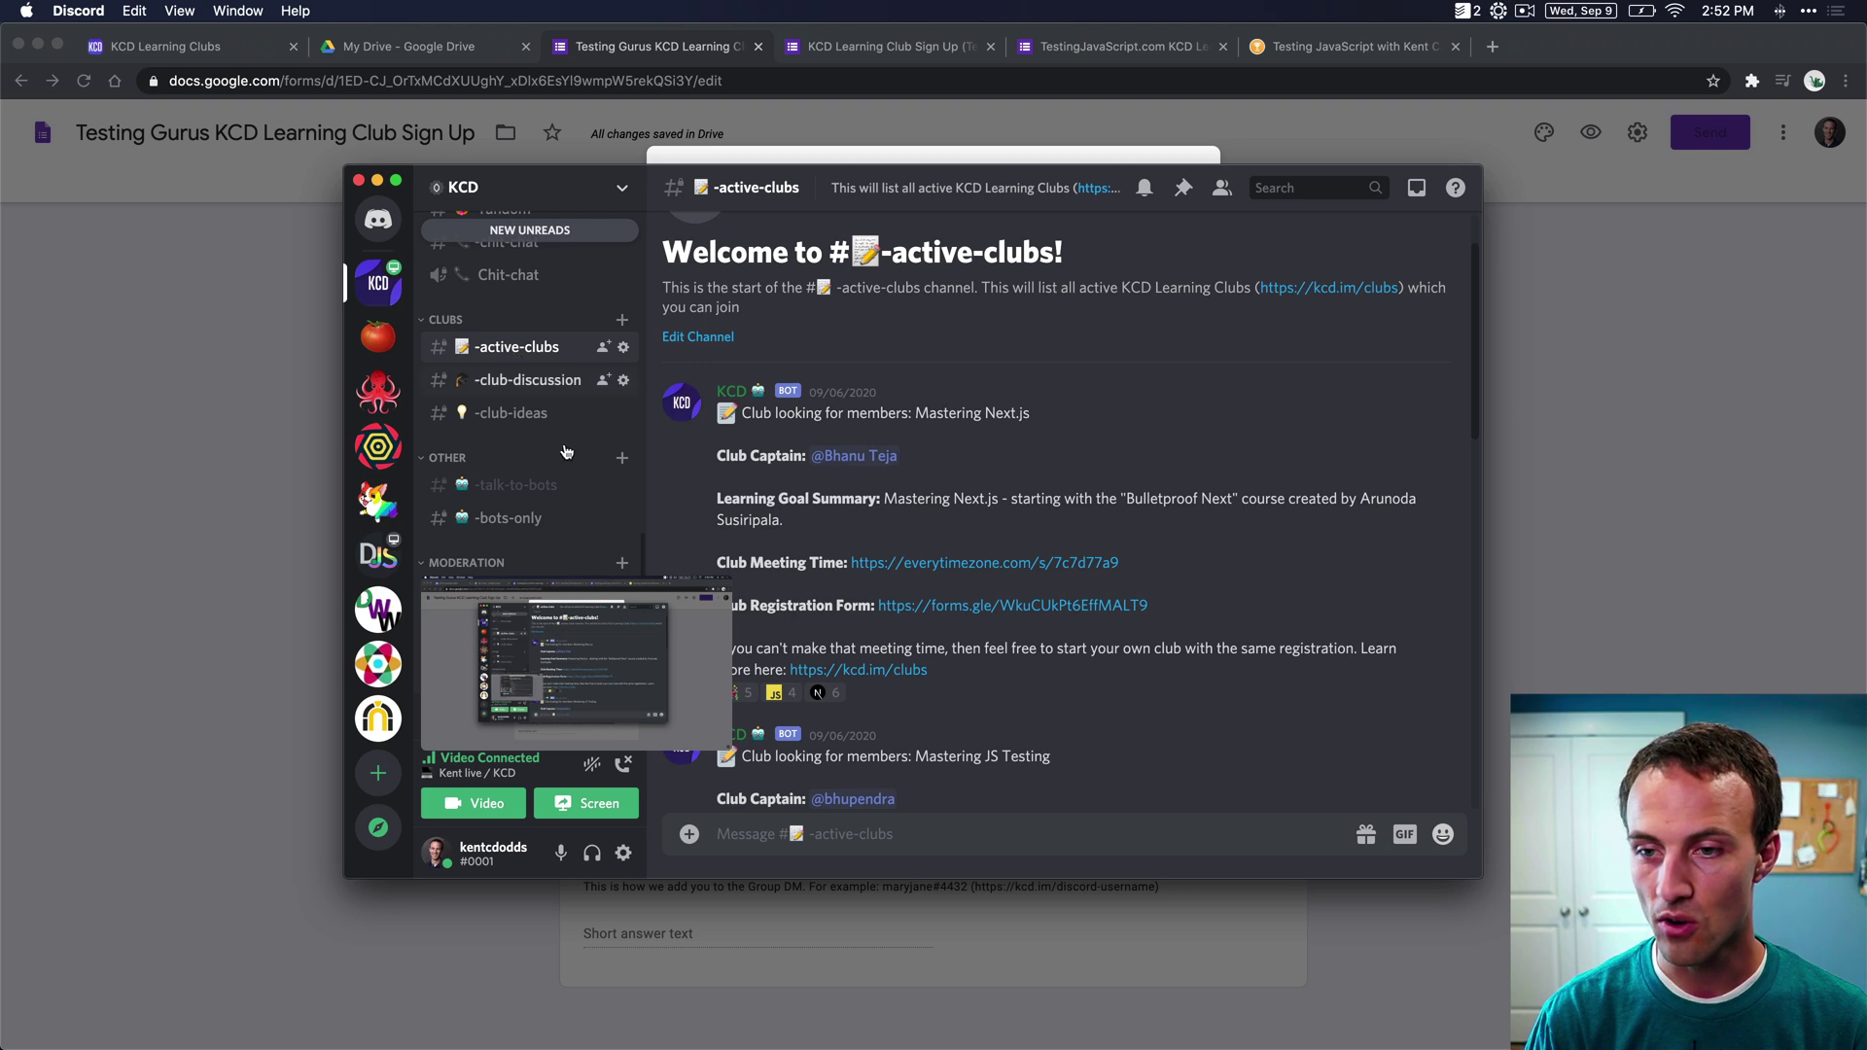
{"action": "left_click", "coordinate": [504, 485]}
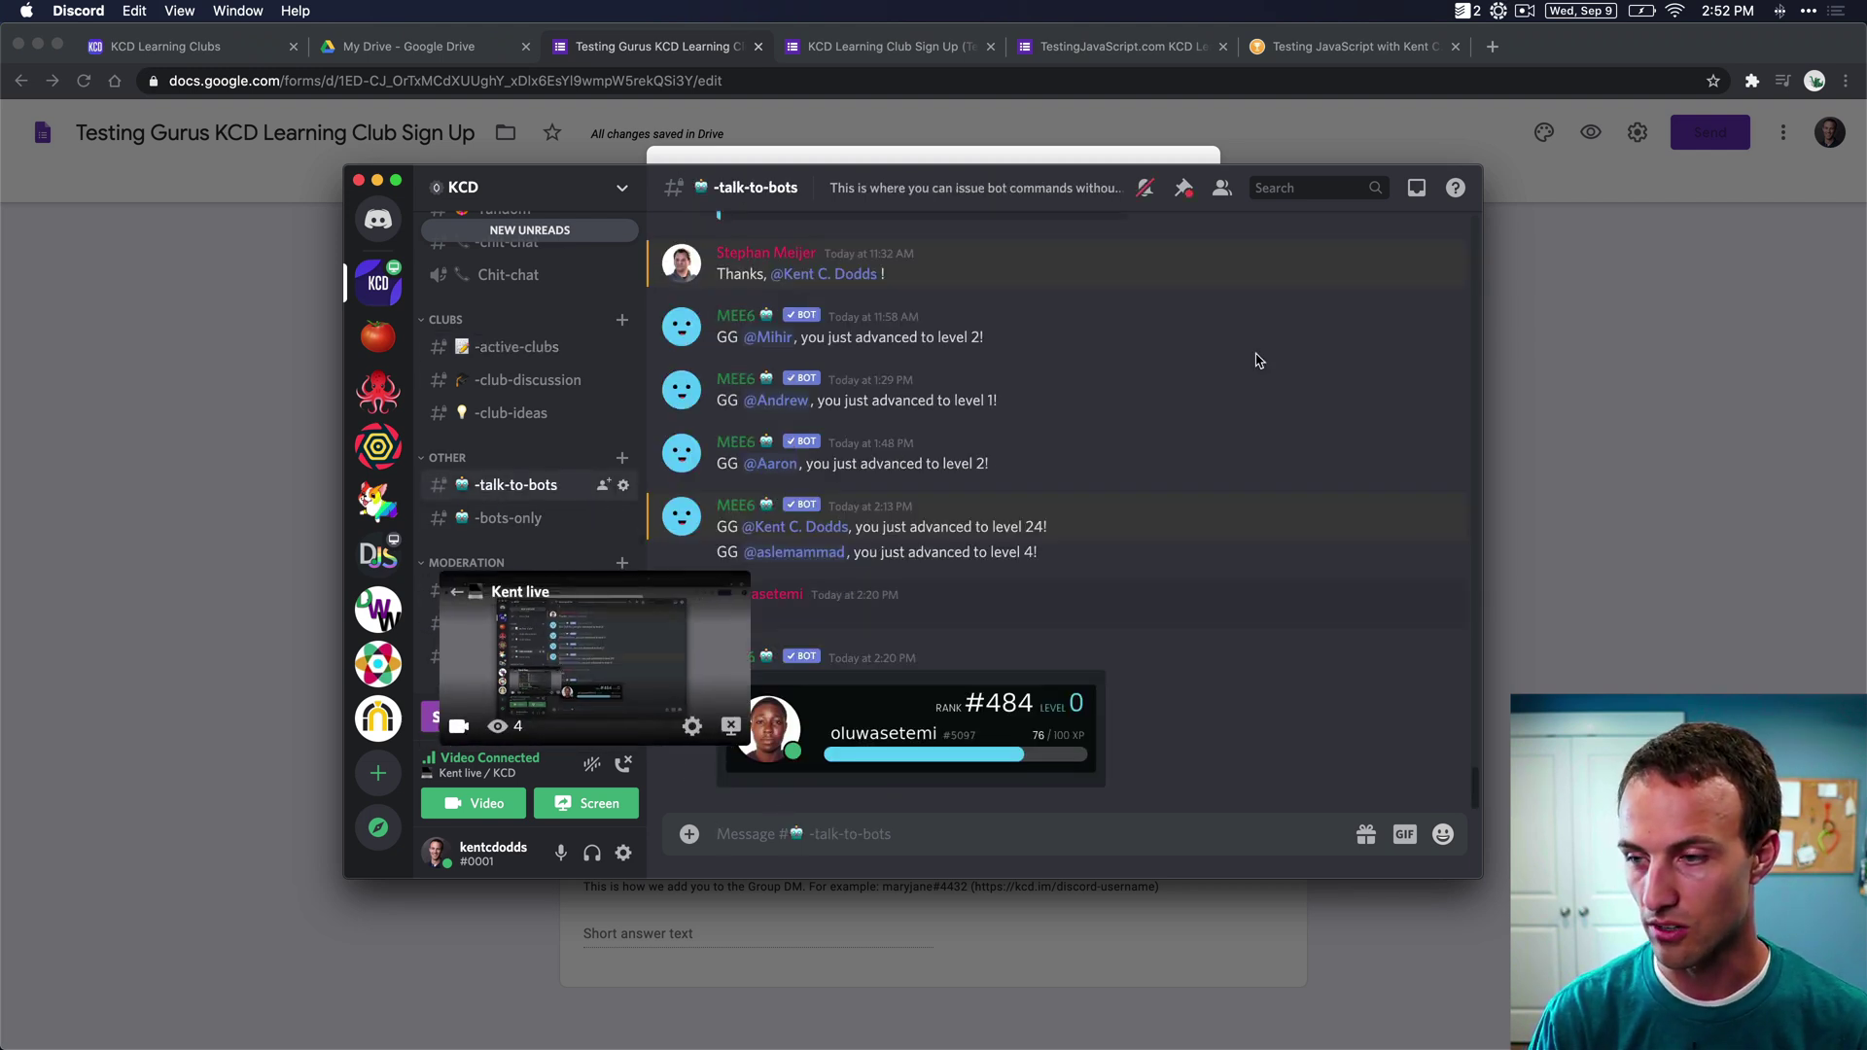
{"action": "left_click", "coordinate": [790, 837]}
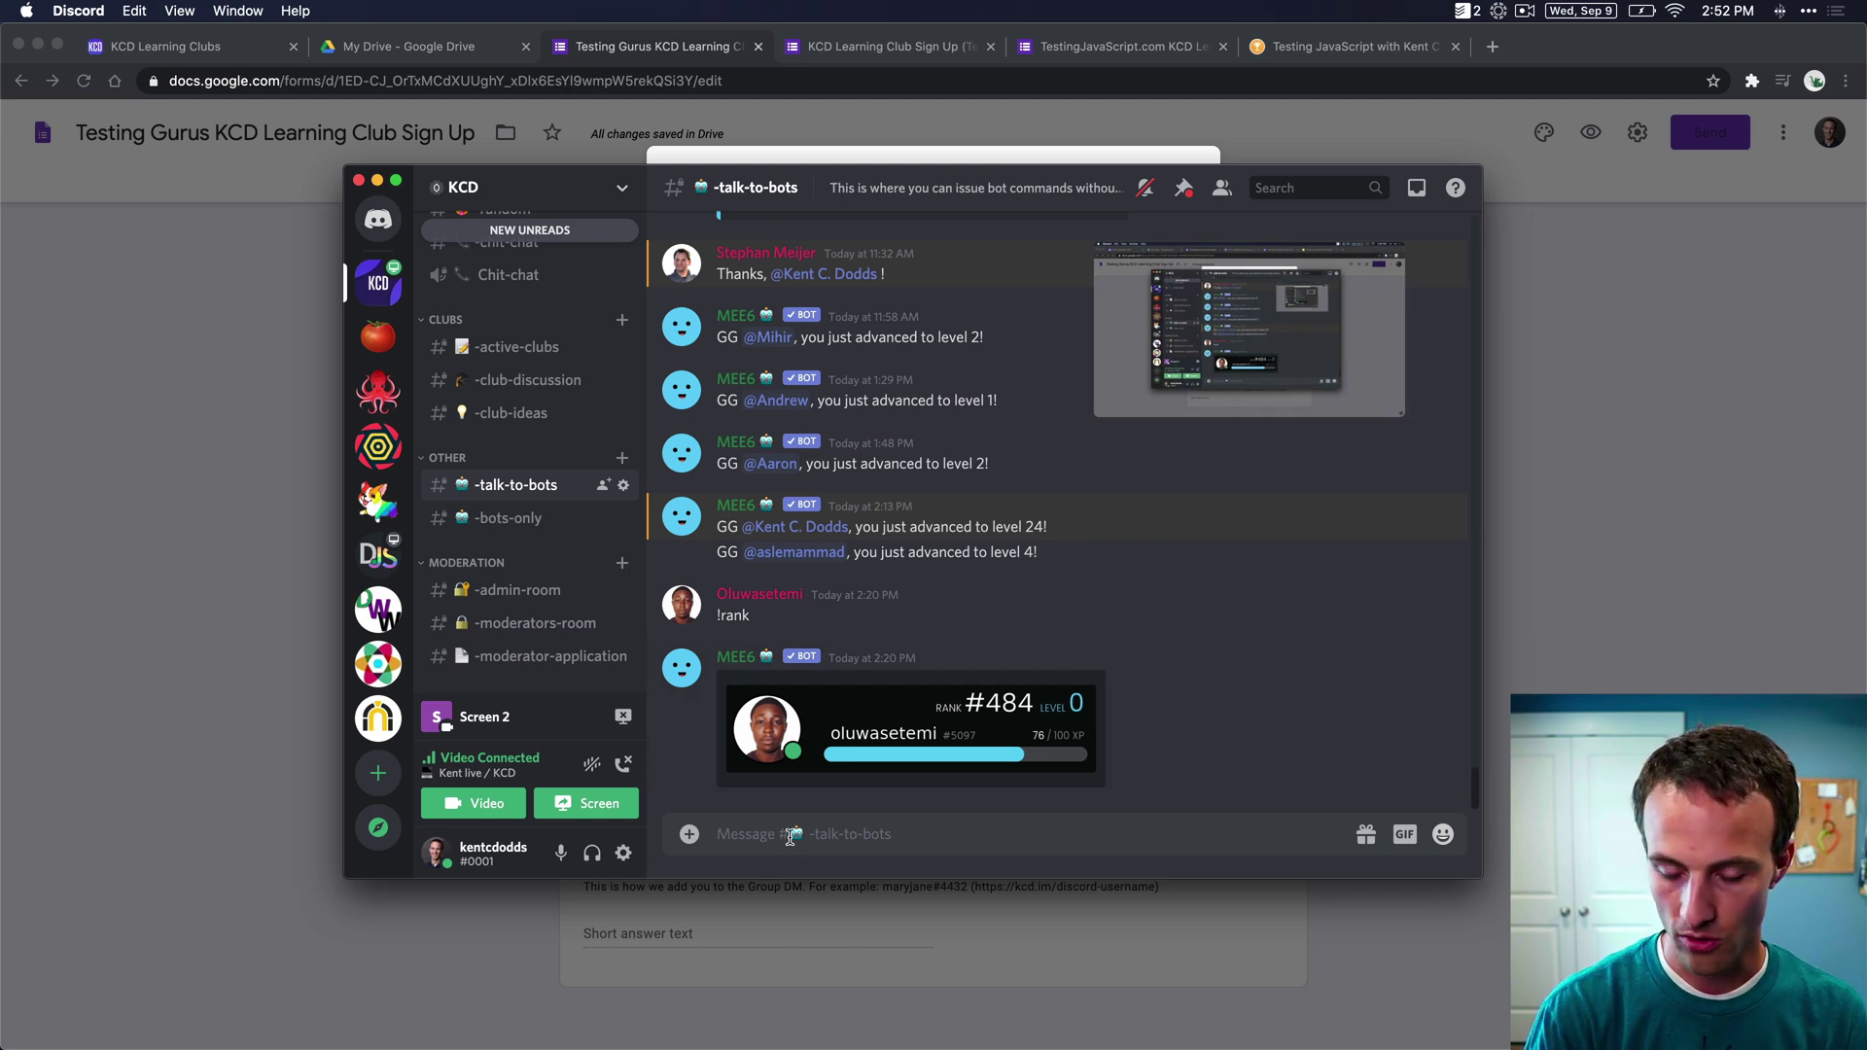
{"action": "type", "text": "?clube"}
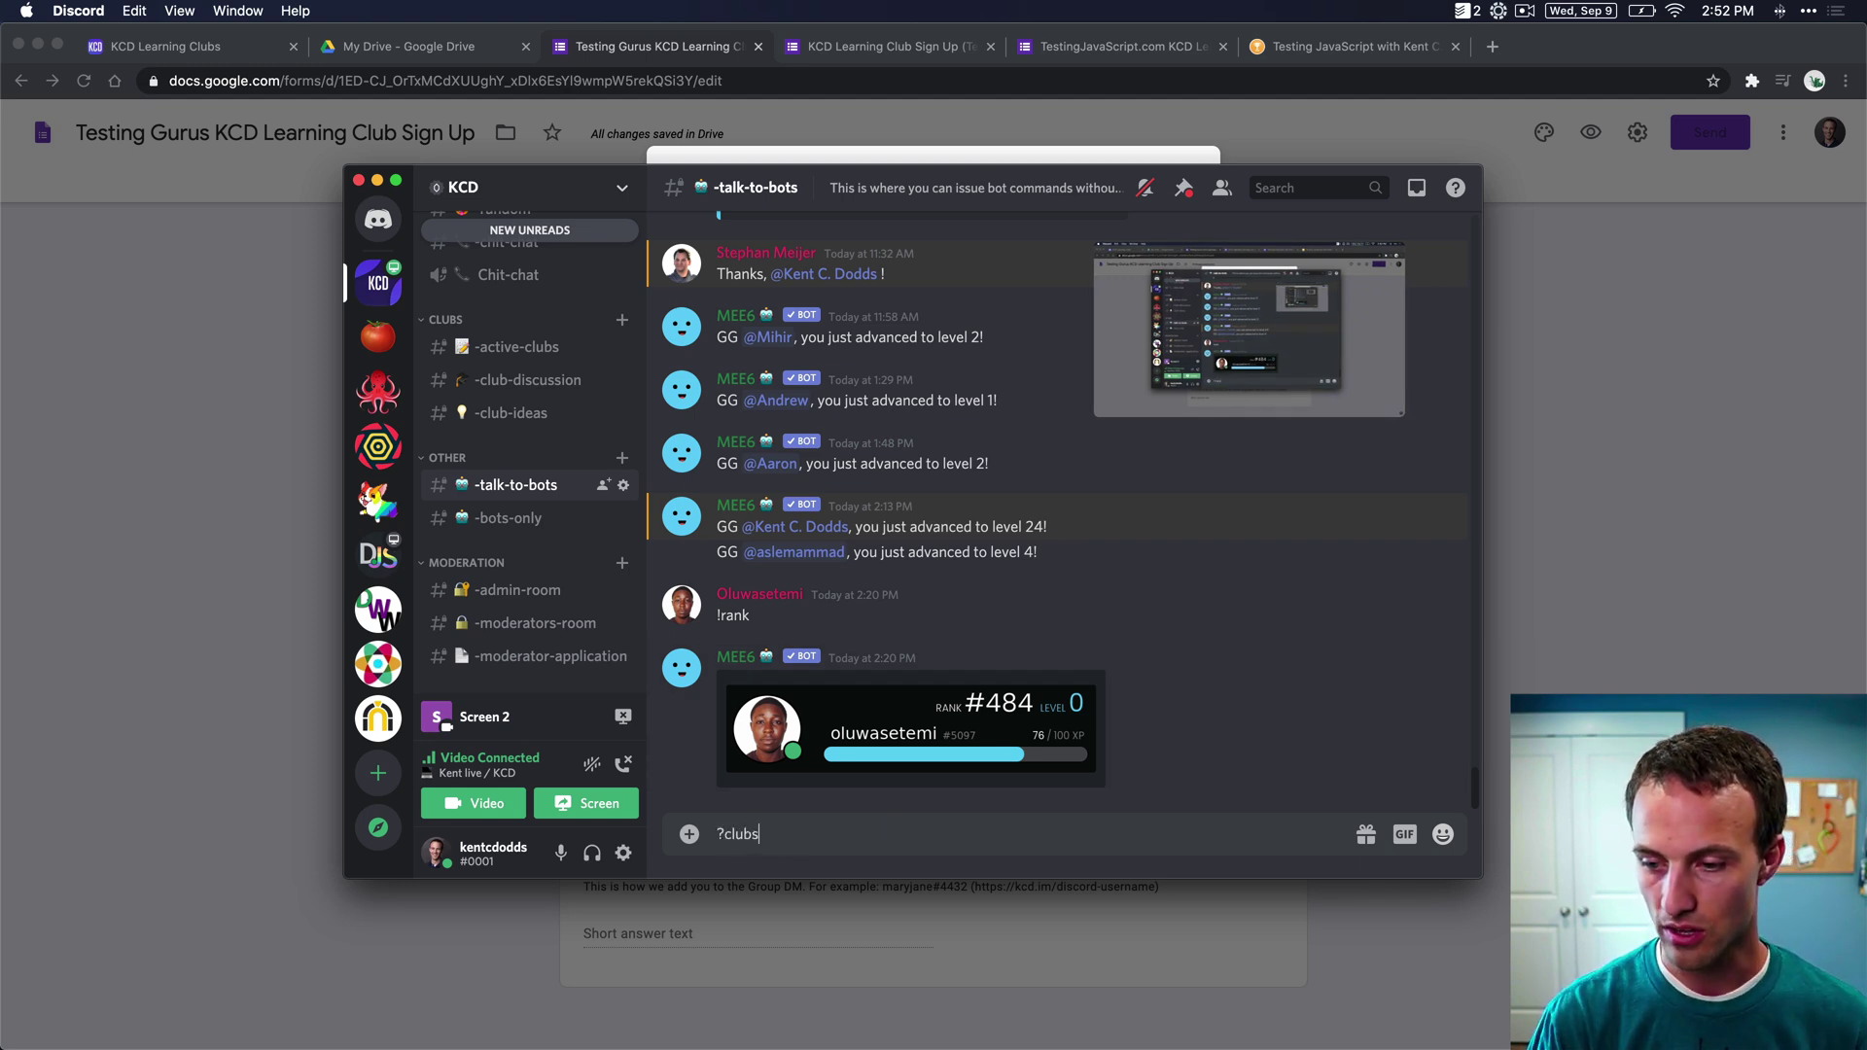
{"action": "key", "text": "super+Left"}
{"action": "key", "text": "shift+Right"}
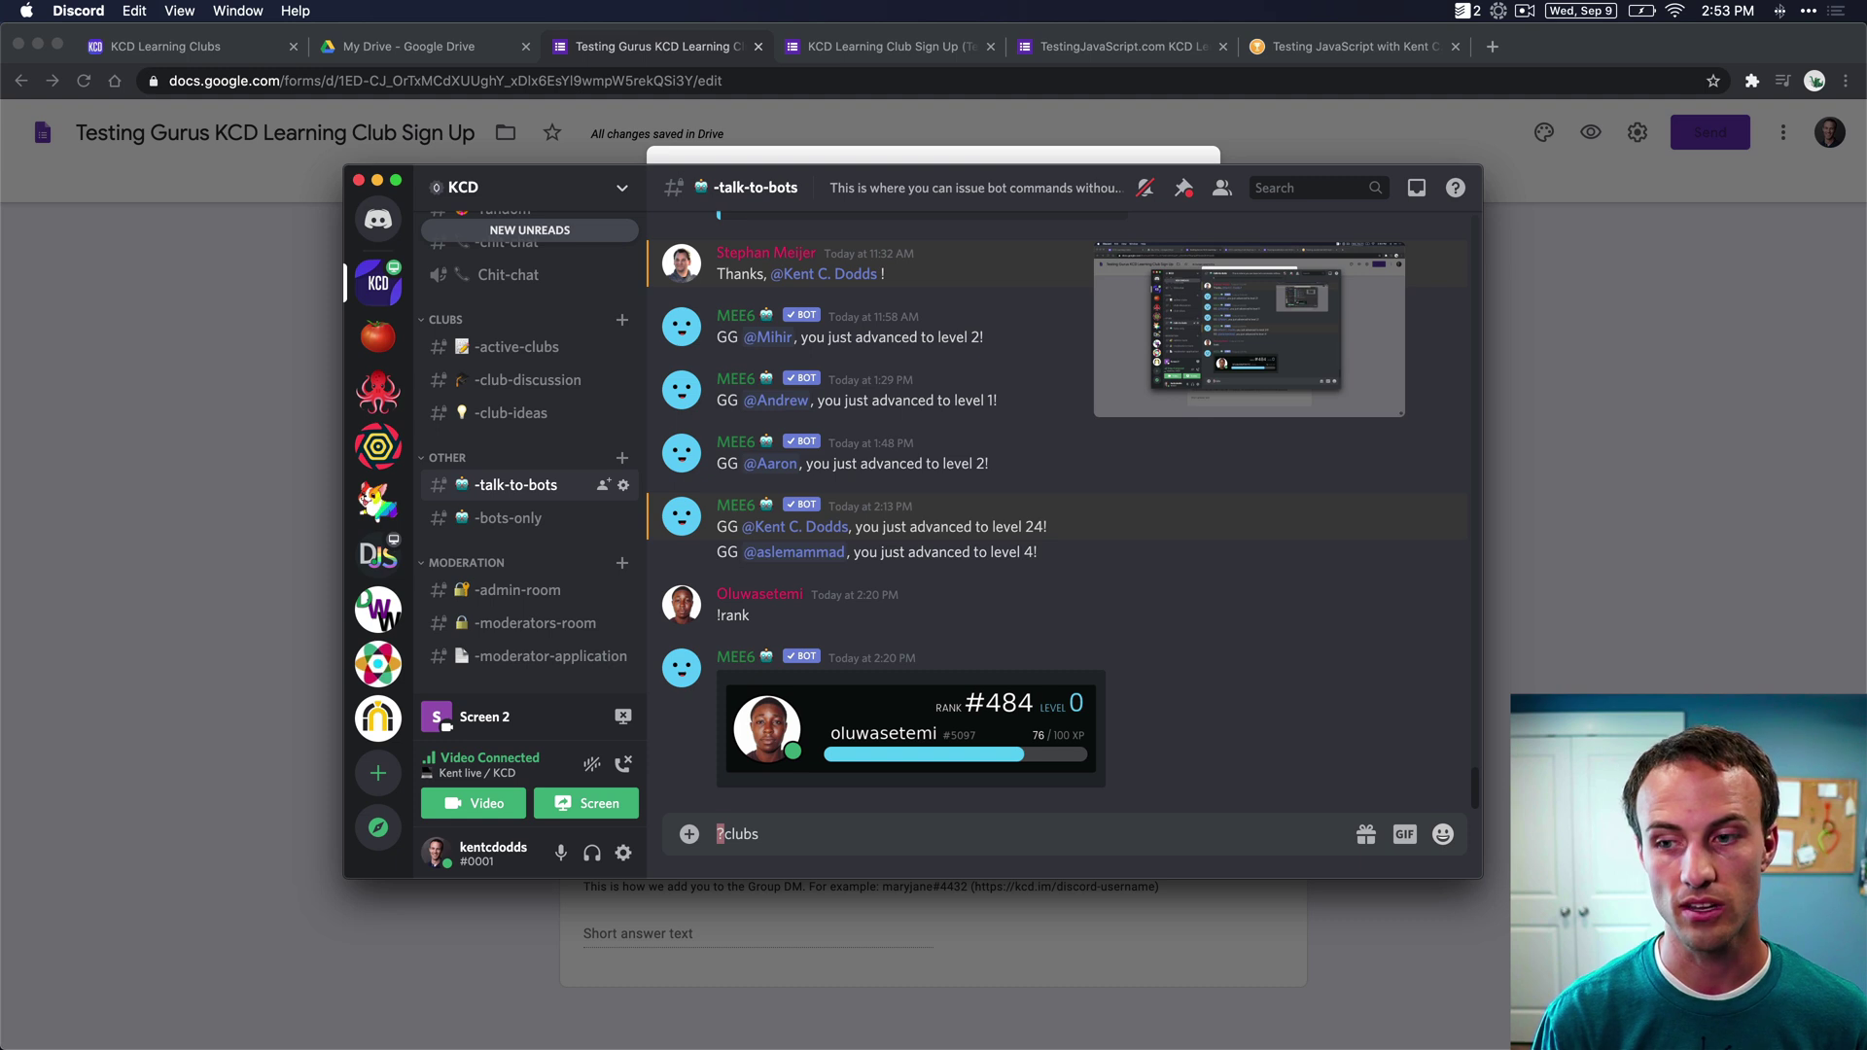
{"action": "key", "text": "Right"}
{"action": "key", "text": "alt+shift+Right"}
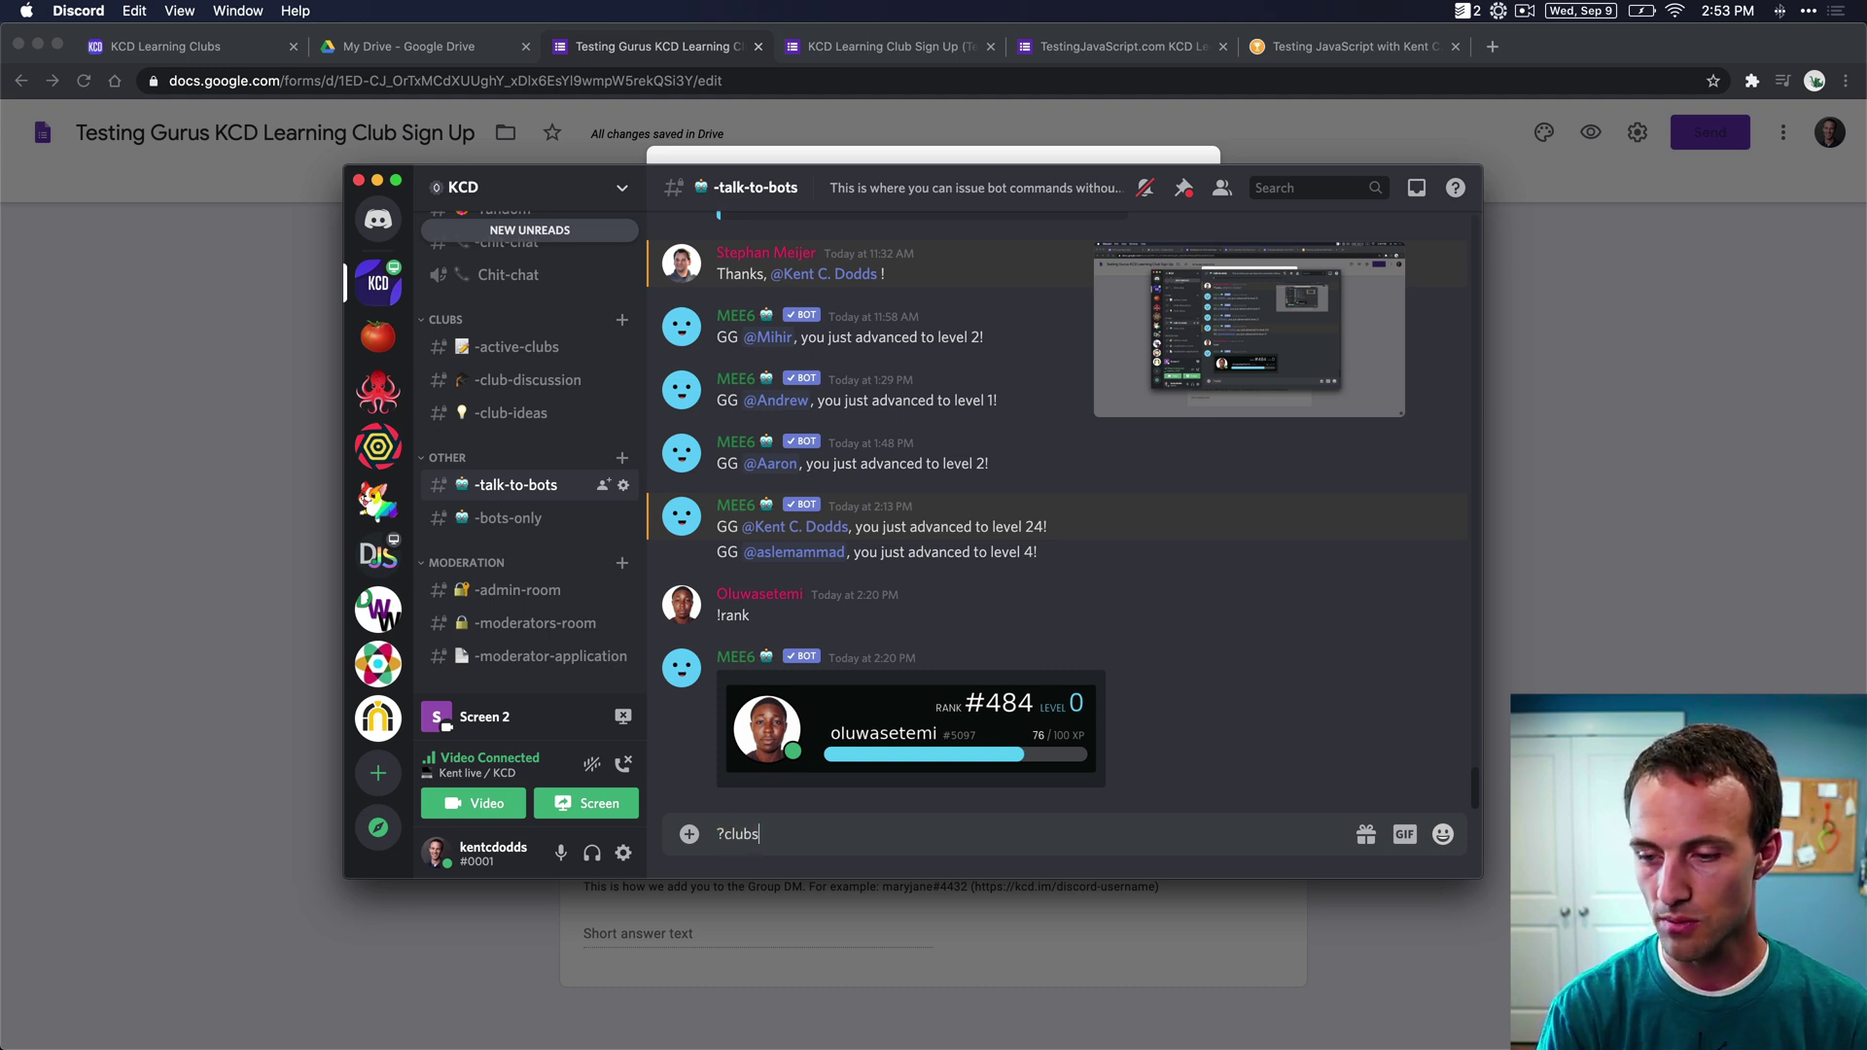
{"action": "type", "text": "create"}
{"action": "type", "text": "https://docs.google.com/forms/d/e/1FAIpQLScfO39kPJ5c3Jw11FrYwSt6Uf2WdgCYAJTsJe8Q-TNdeGOmvg/viewform?usp=sf_link"}
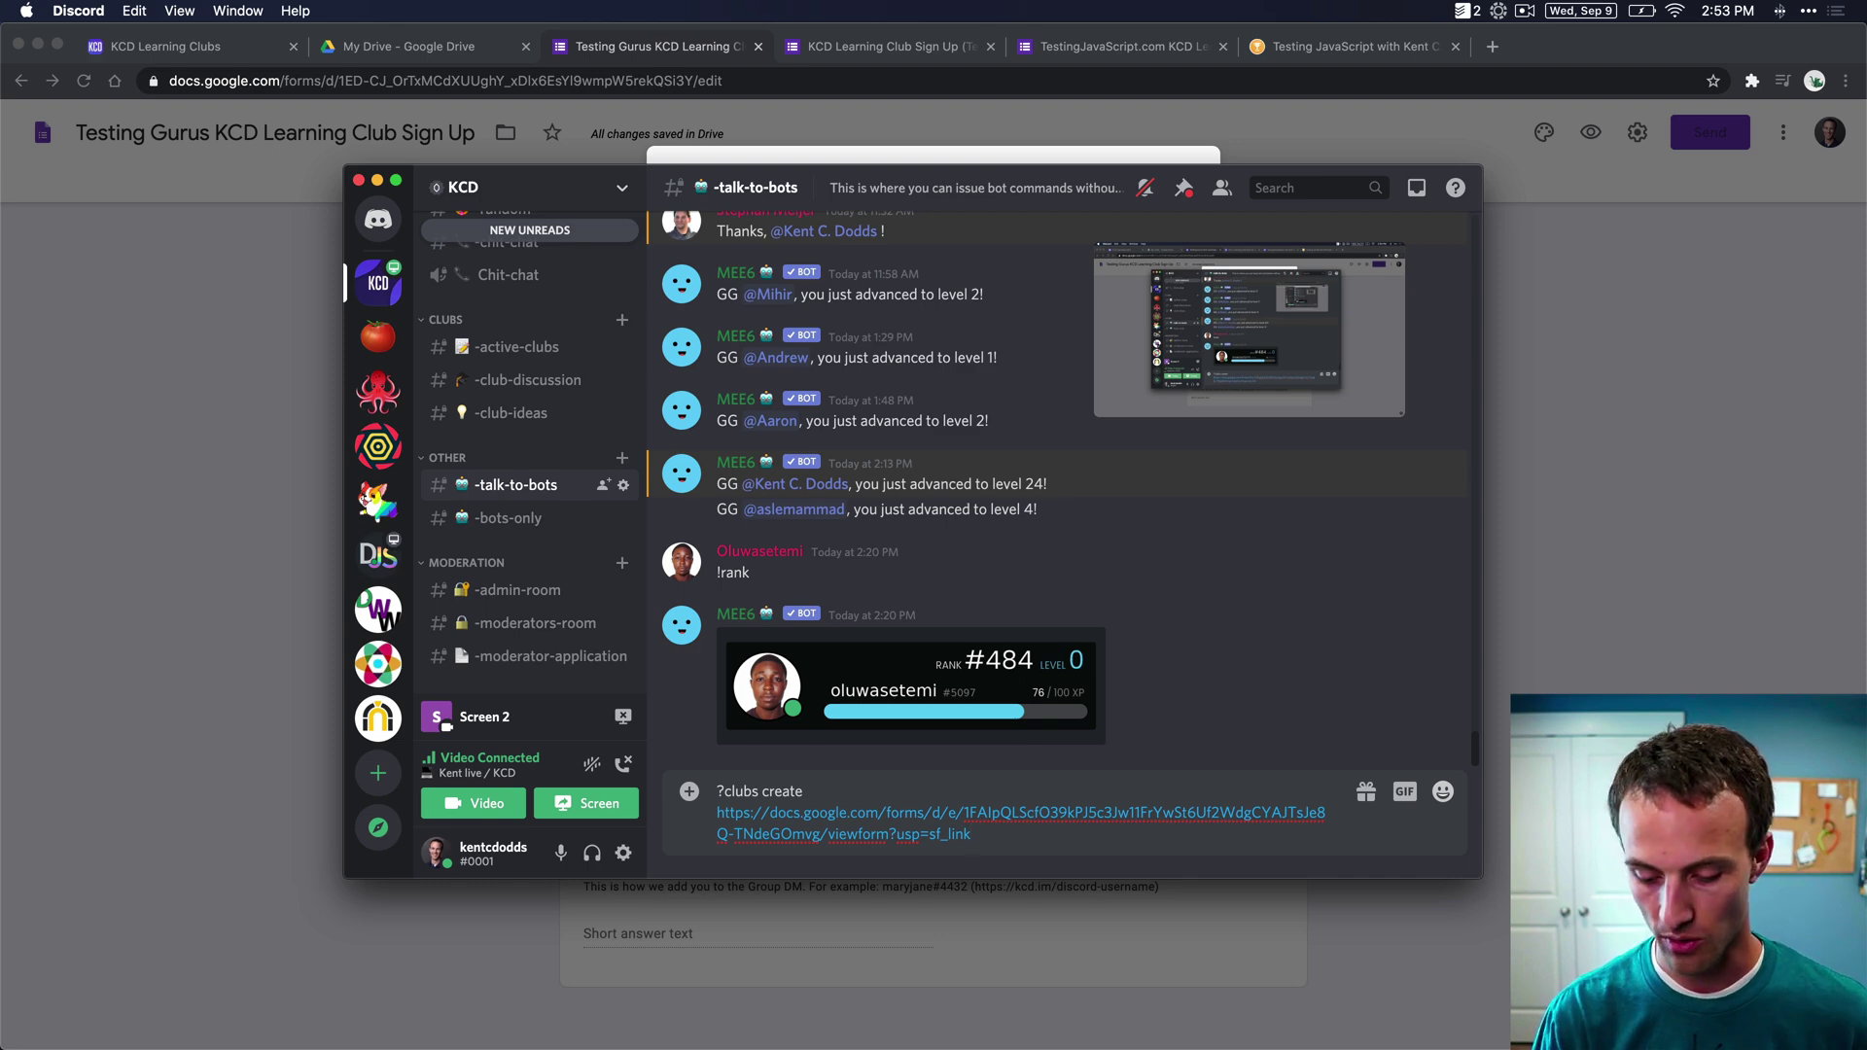
{"action": "key", "text": "Return"}
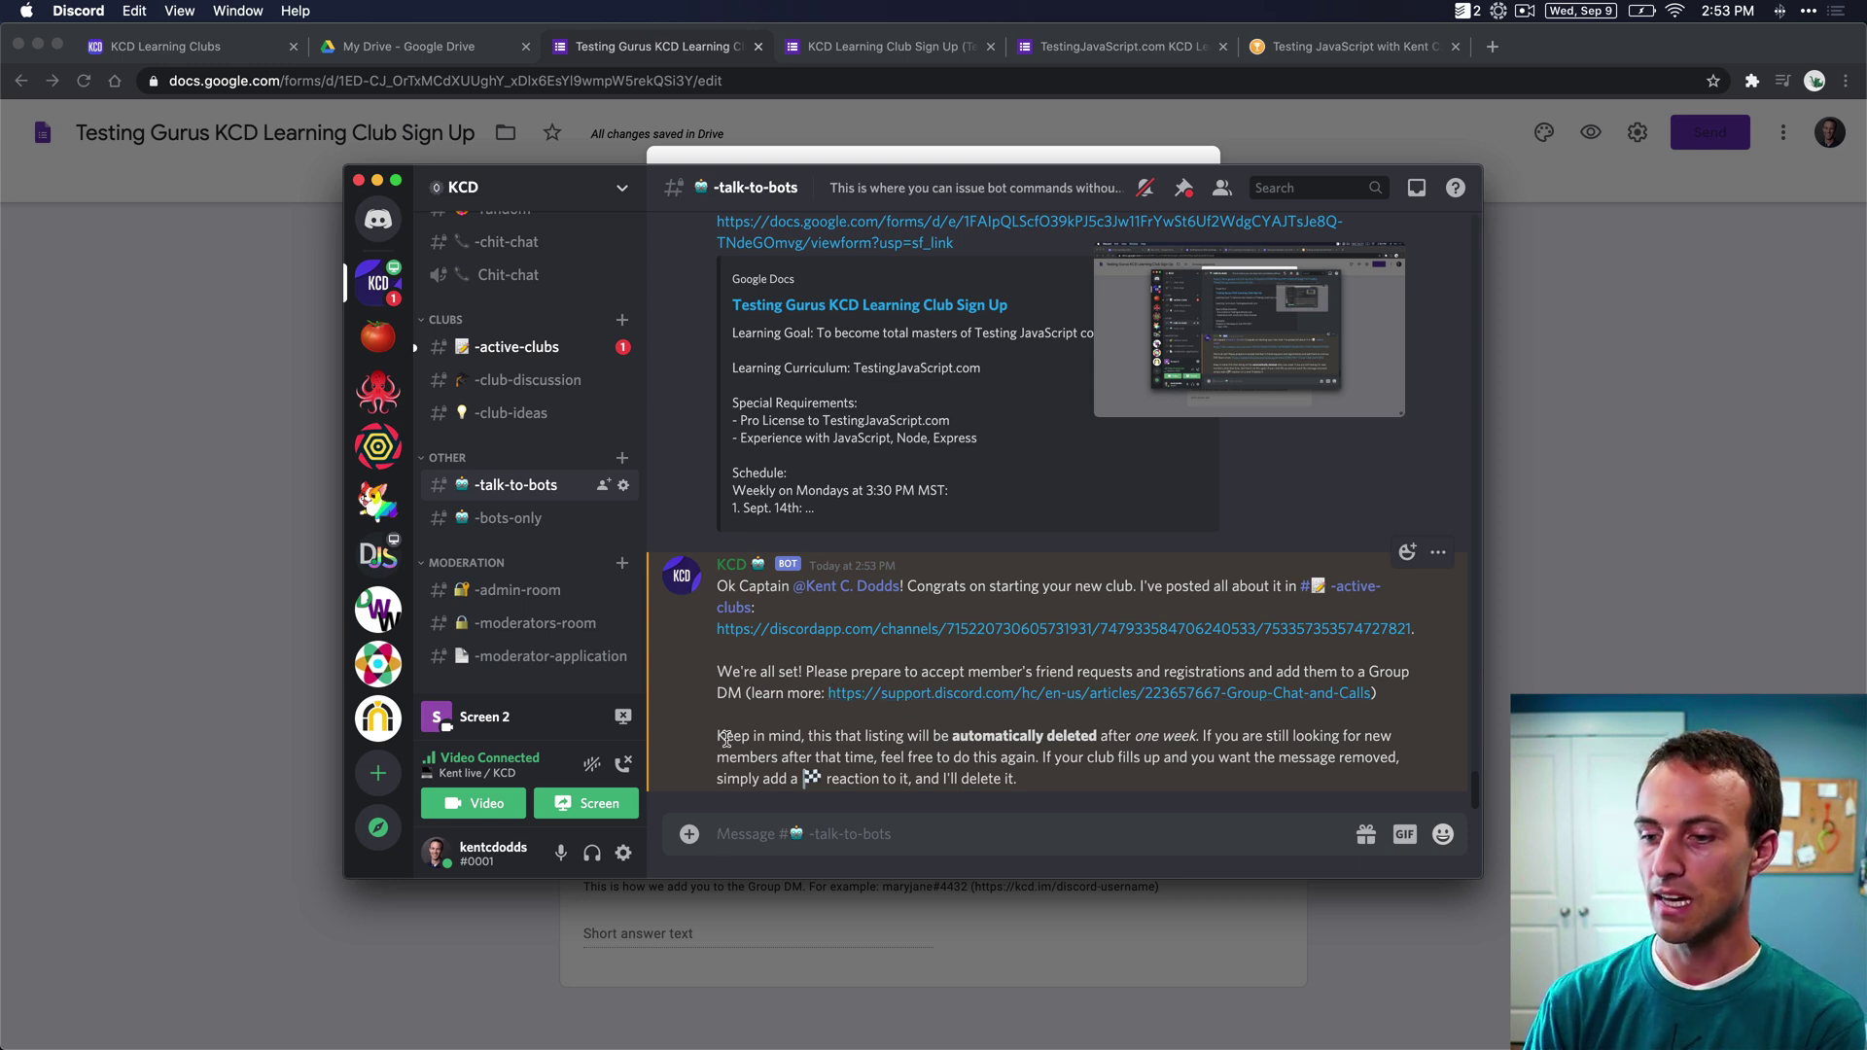
- Read the bot's note about automatic deletion of listings and examine the new Testing Gurus listing in active-clubs
{"action": "left_click_drag", "start_coordinate": [726, 739], "coordinate": [1047, 739]}
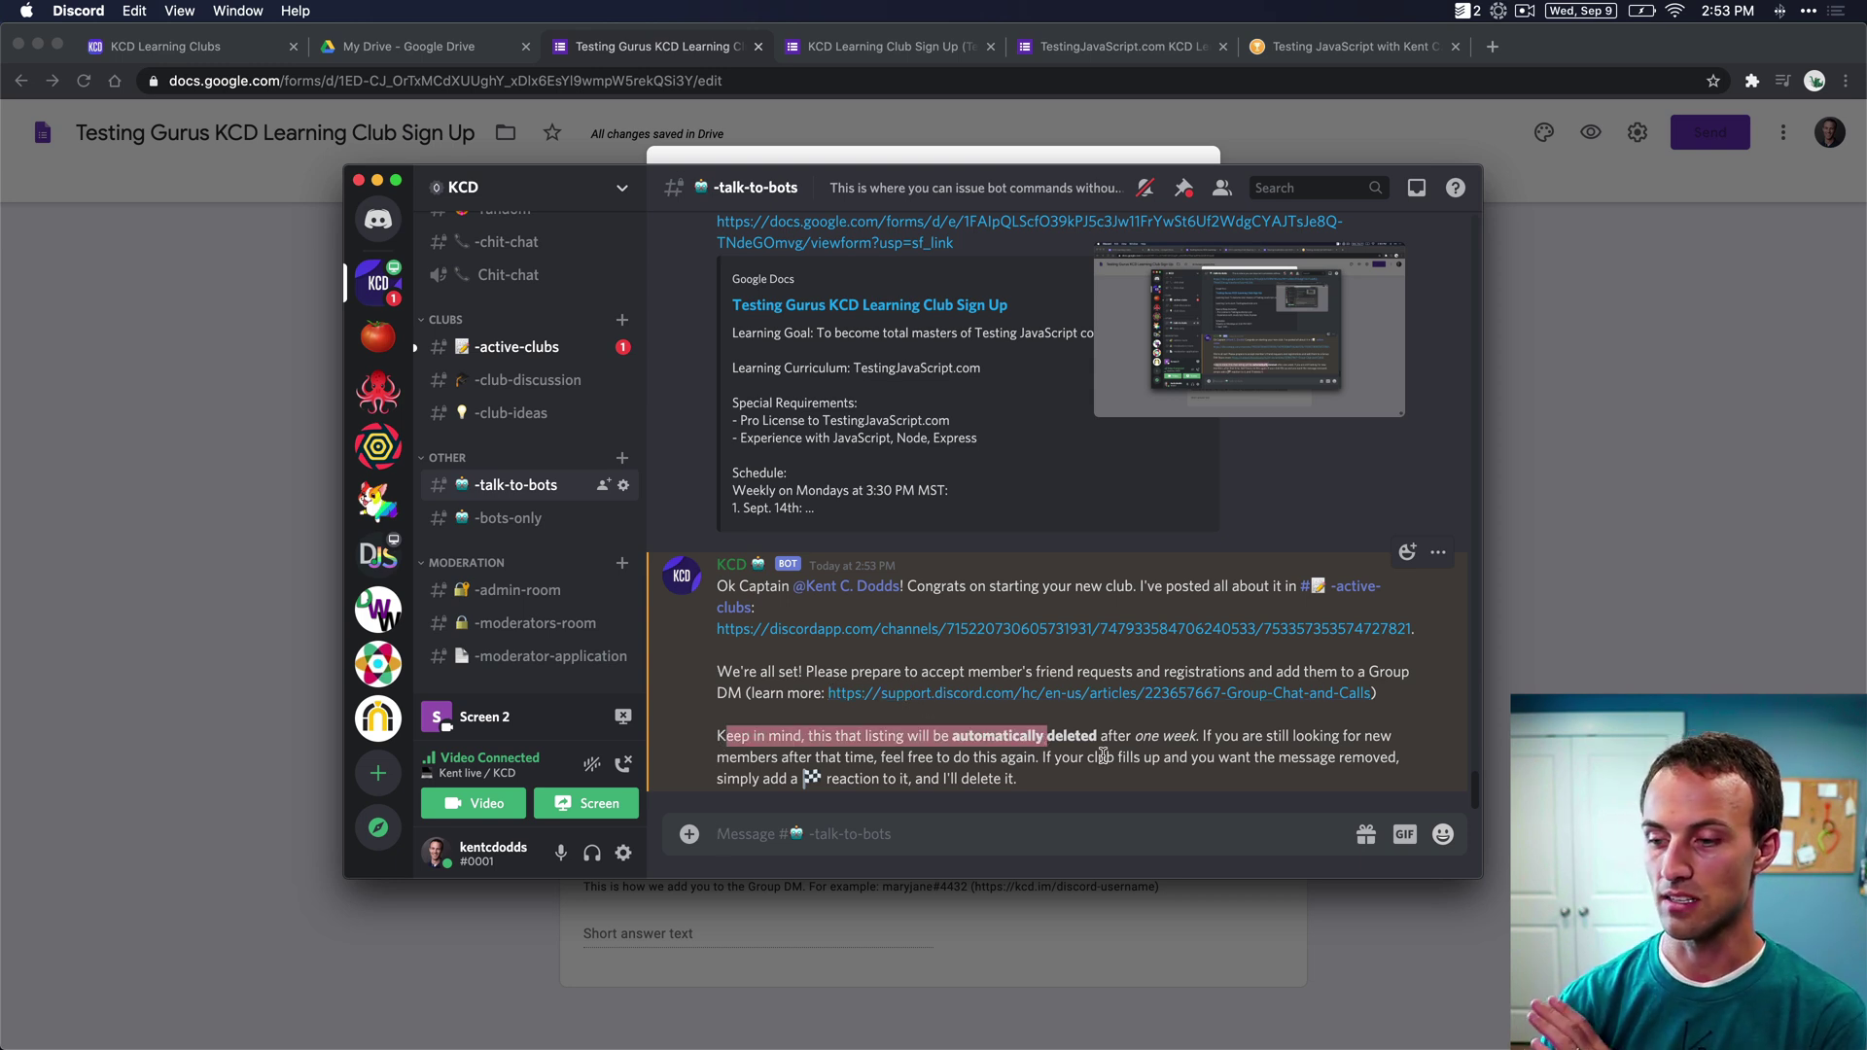
{"action": "left_click", "coordinate": [517, 346]}
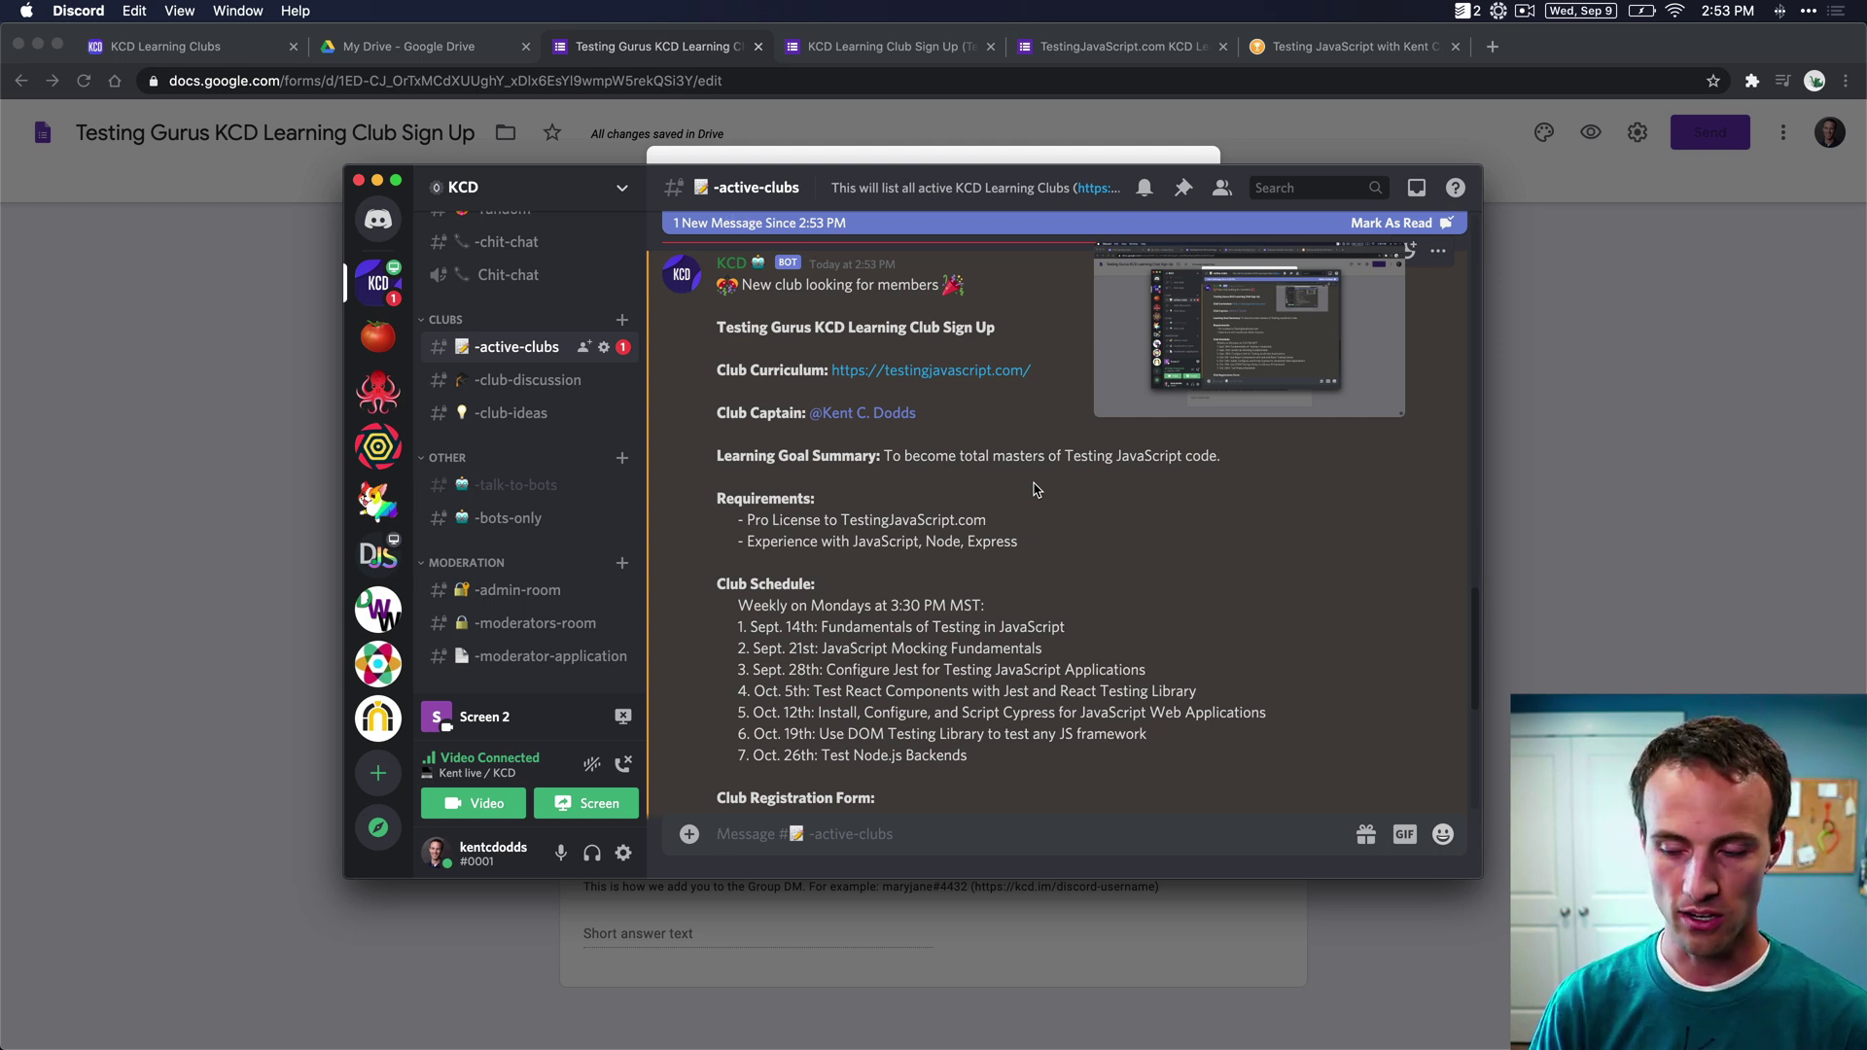
{"action": "scroll", "coordinate": [1037, 489], "scroll_direction": "down", "scroll_amount": 10}
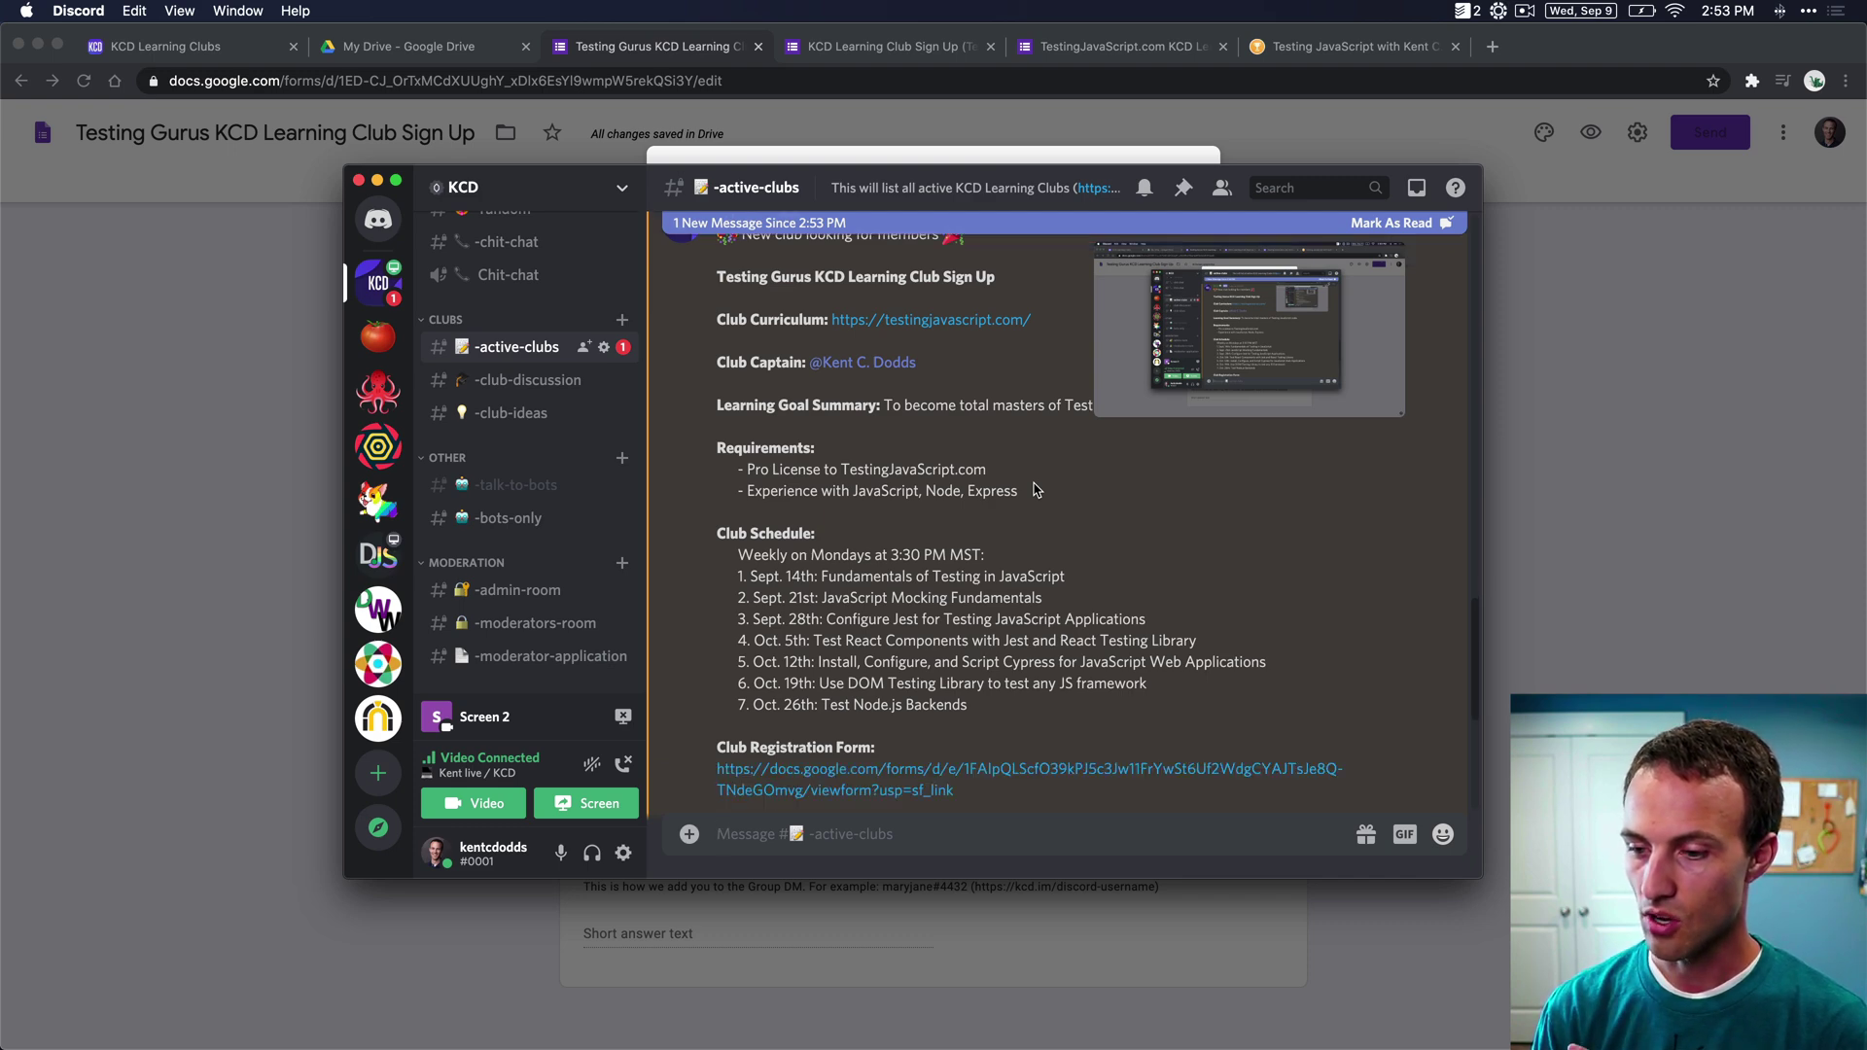
{"action": "scroll", "coordinate": [1247, 583], "scroll_direction": "up", "scroll_amount": 9}
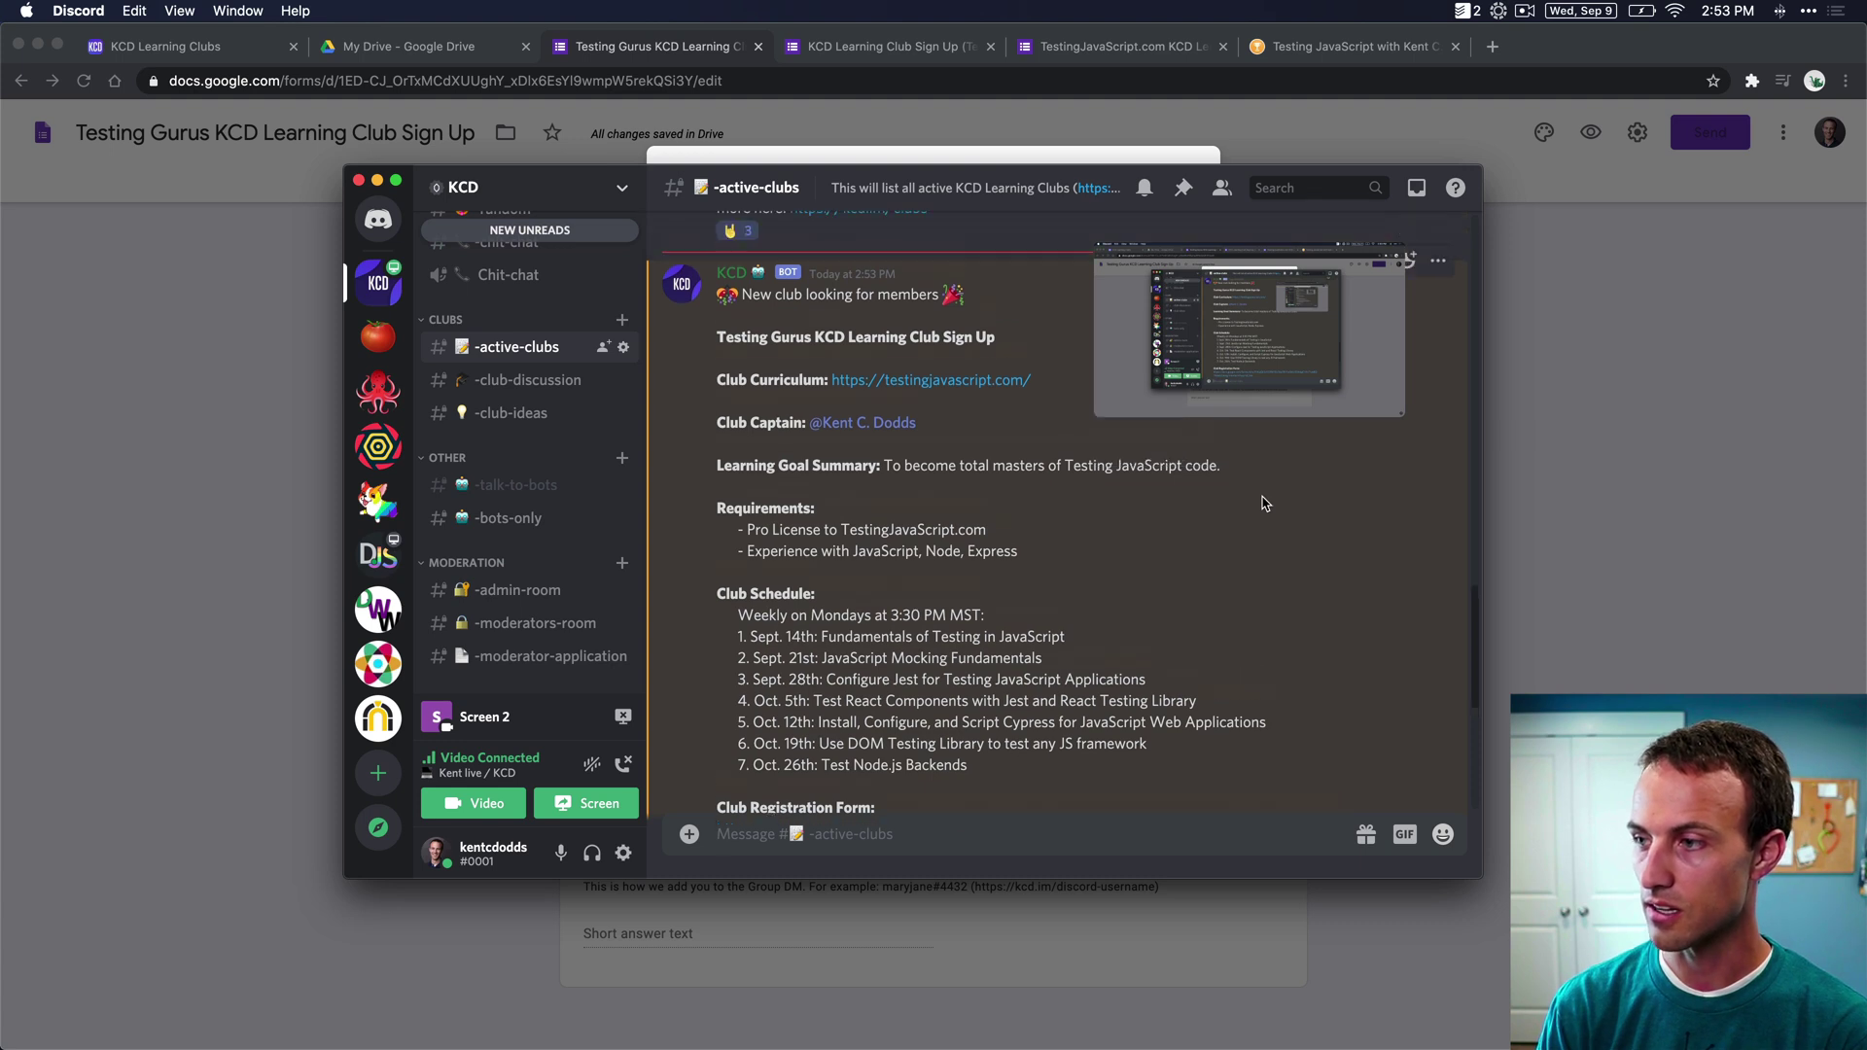
{"action": "scroll", "coordinate": [1258, 504], "scroll_direction": "up", "scroll_amount": 2}
{"action": "scroll", "coordinate": [1361, 389], "scroll_direction": "down", "scroll_amount": 1}
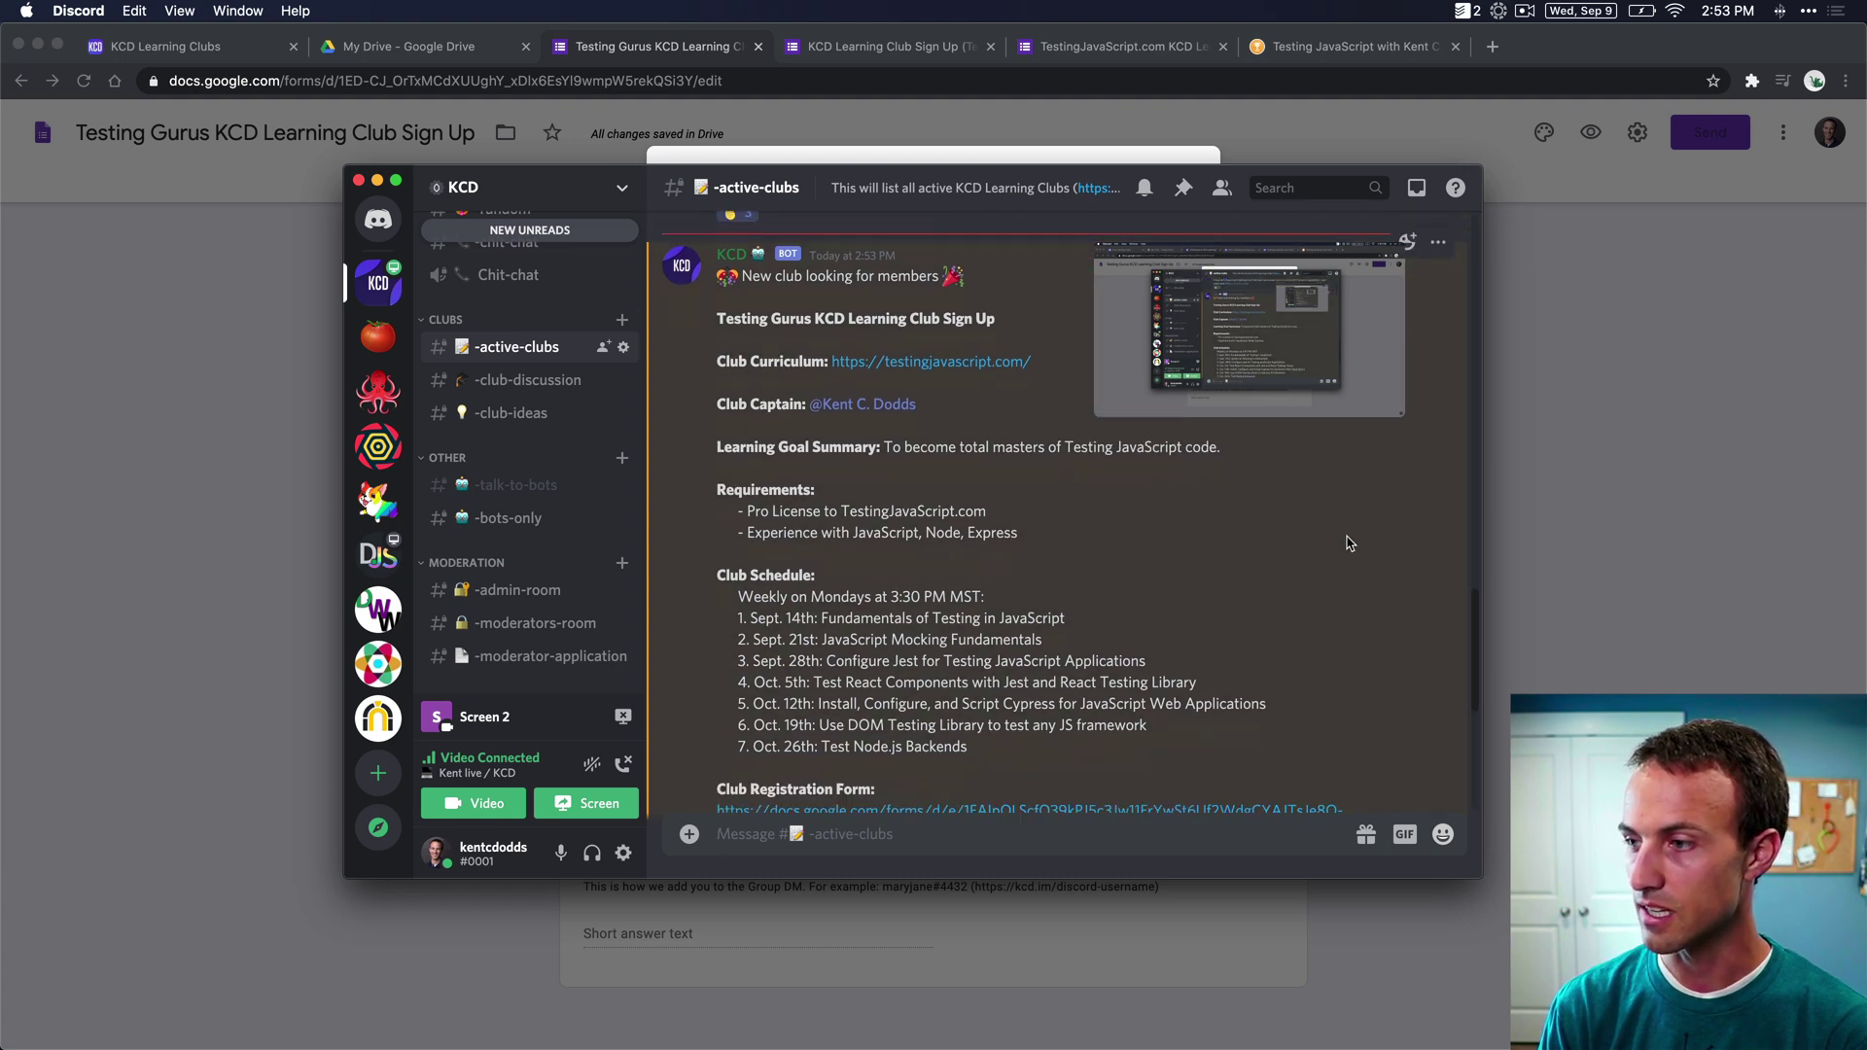
- Add the checkered_flag reaction to the Testing Gurus listing so the bot deletes it, and check the channel's remaining listings
{"action": "left_click", "coordinate": [1407, 230]}
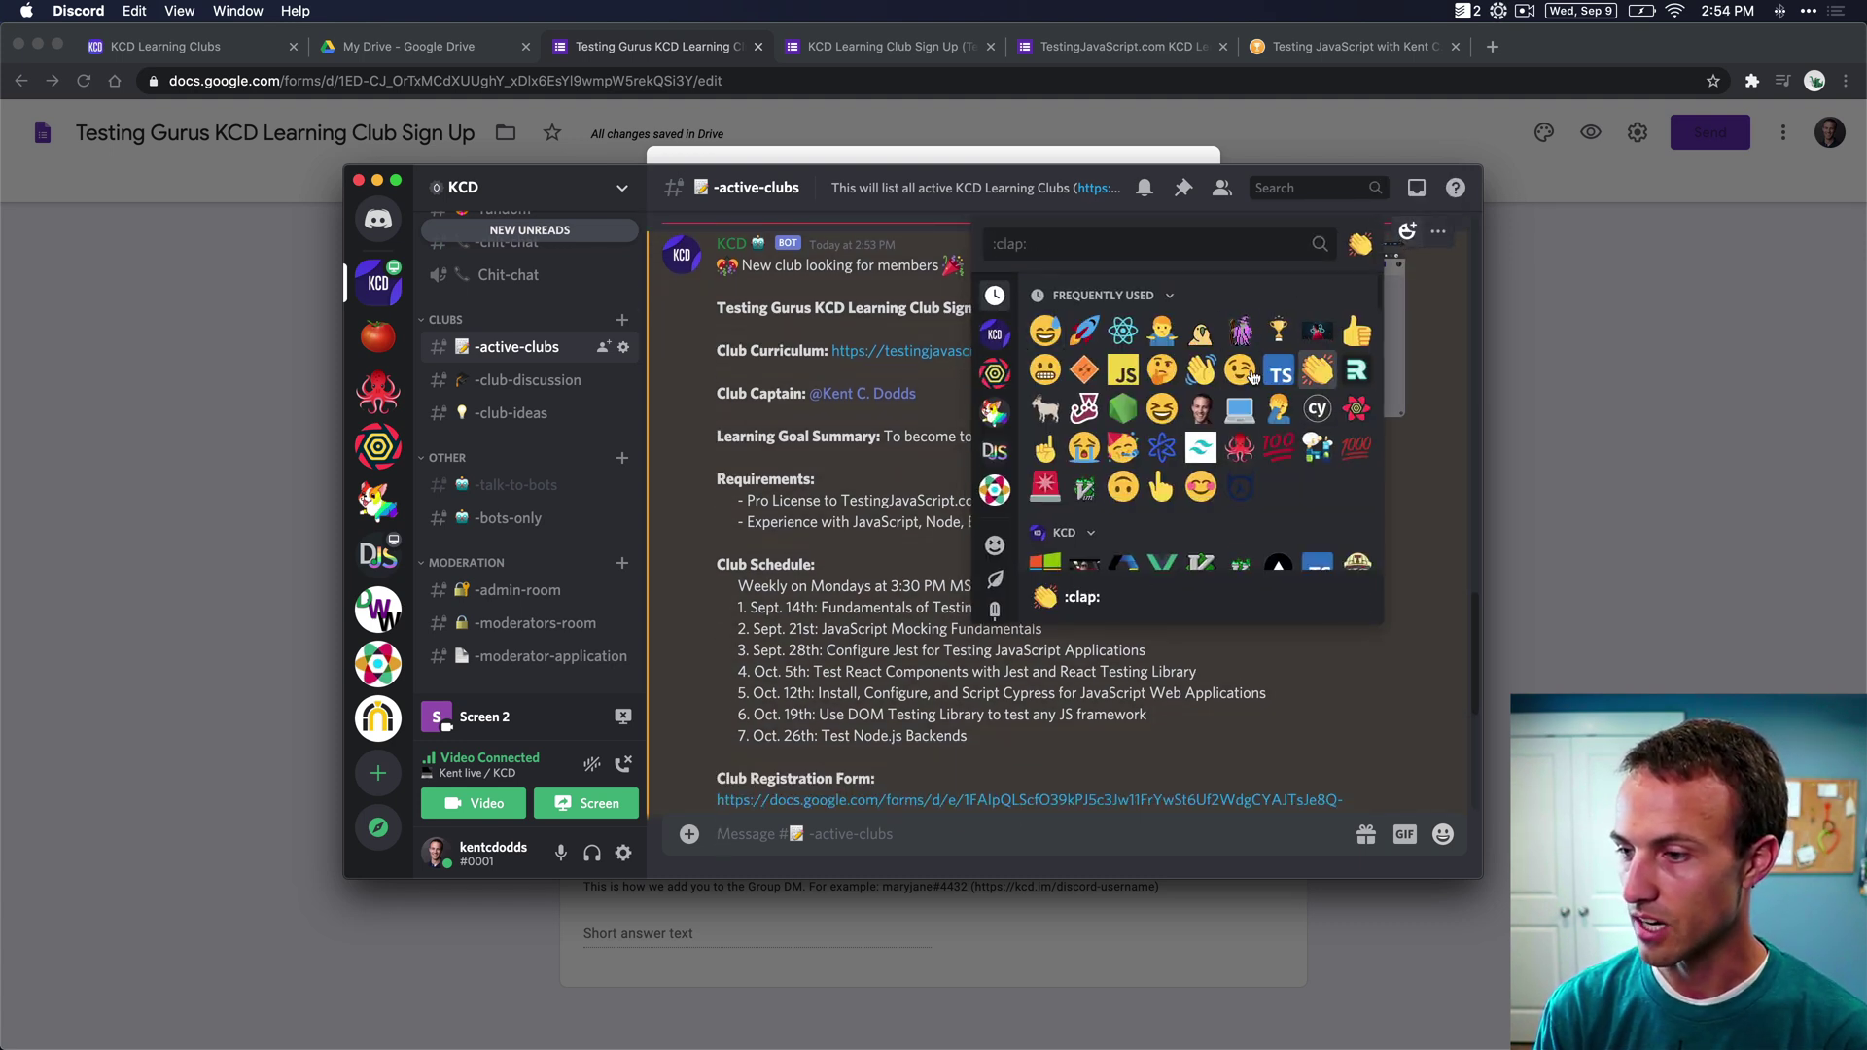
{"action": "type", "text": "check"}
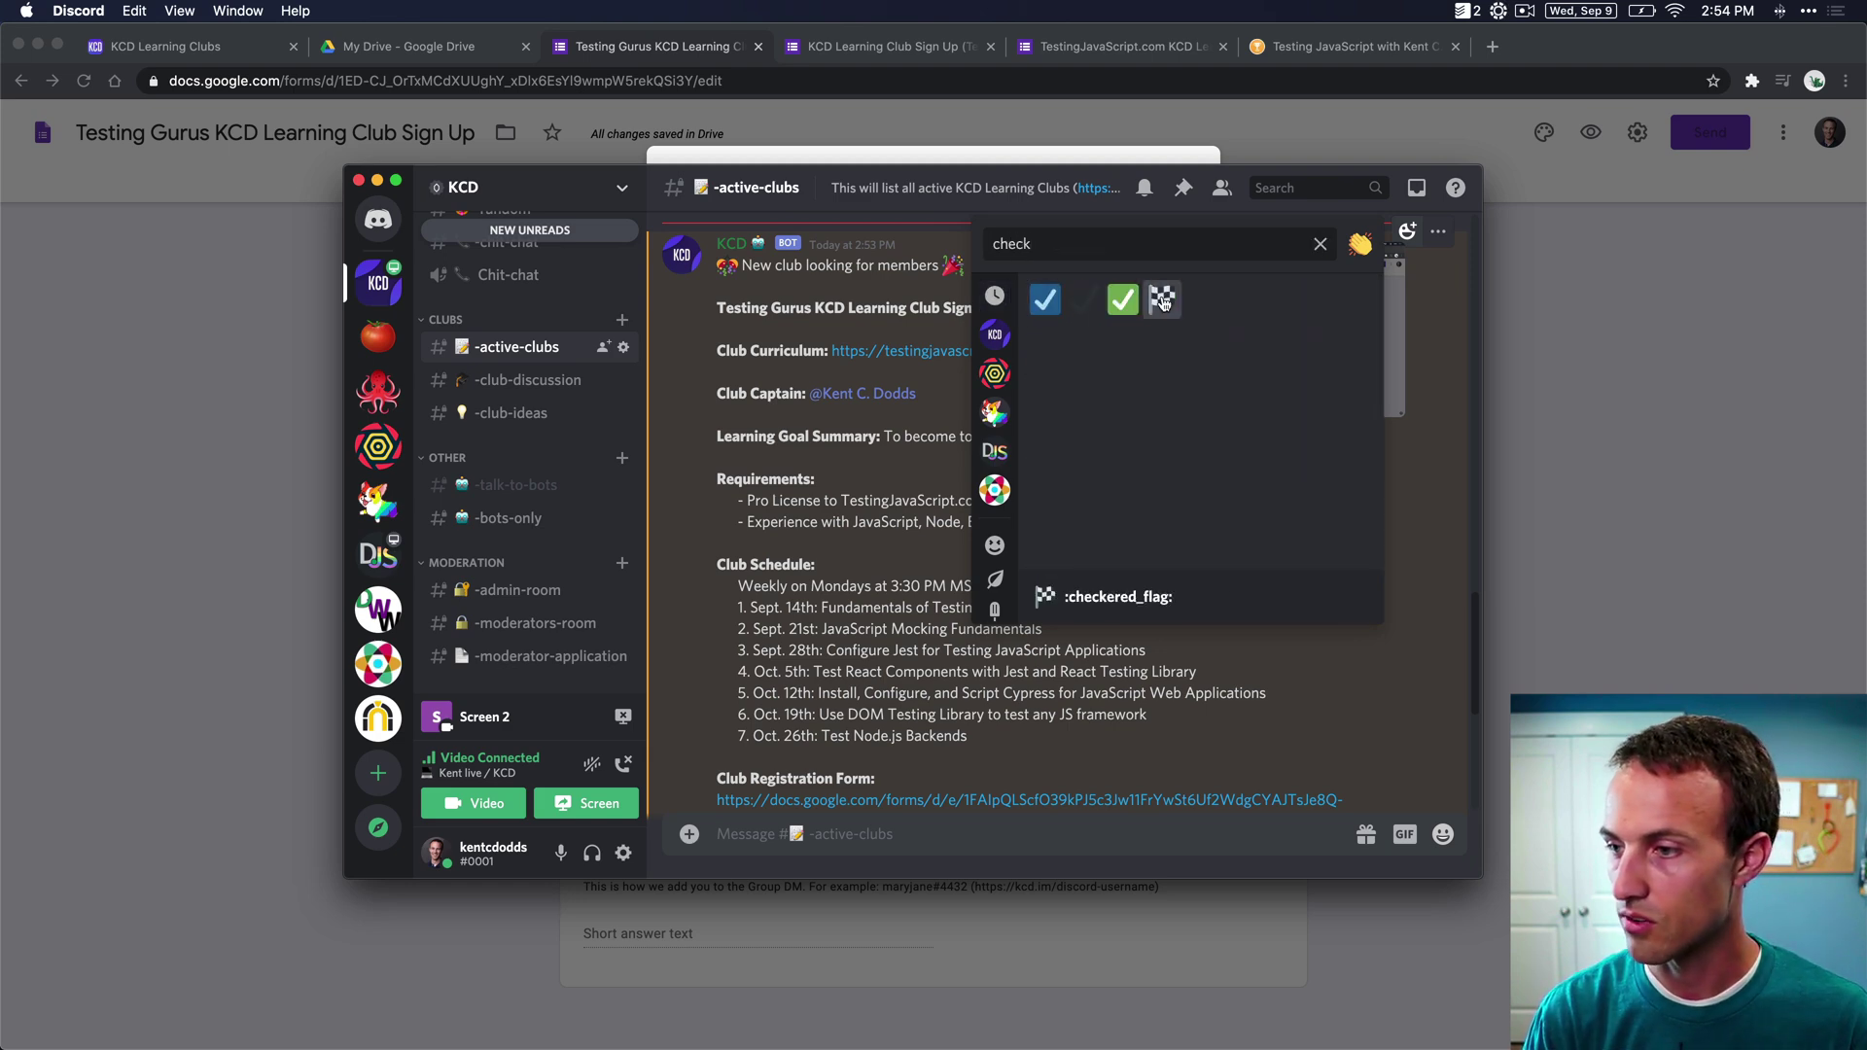
{"action": "key", "text": "Return"}
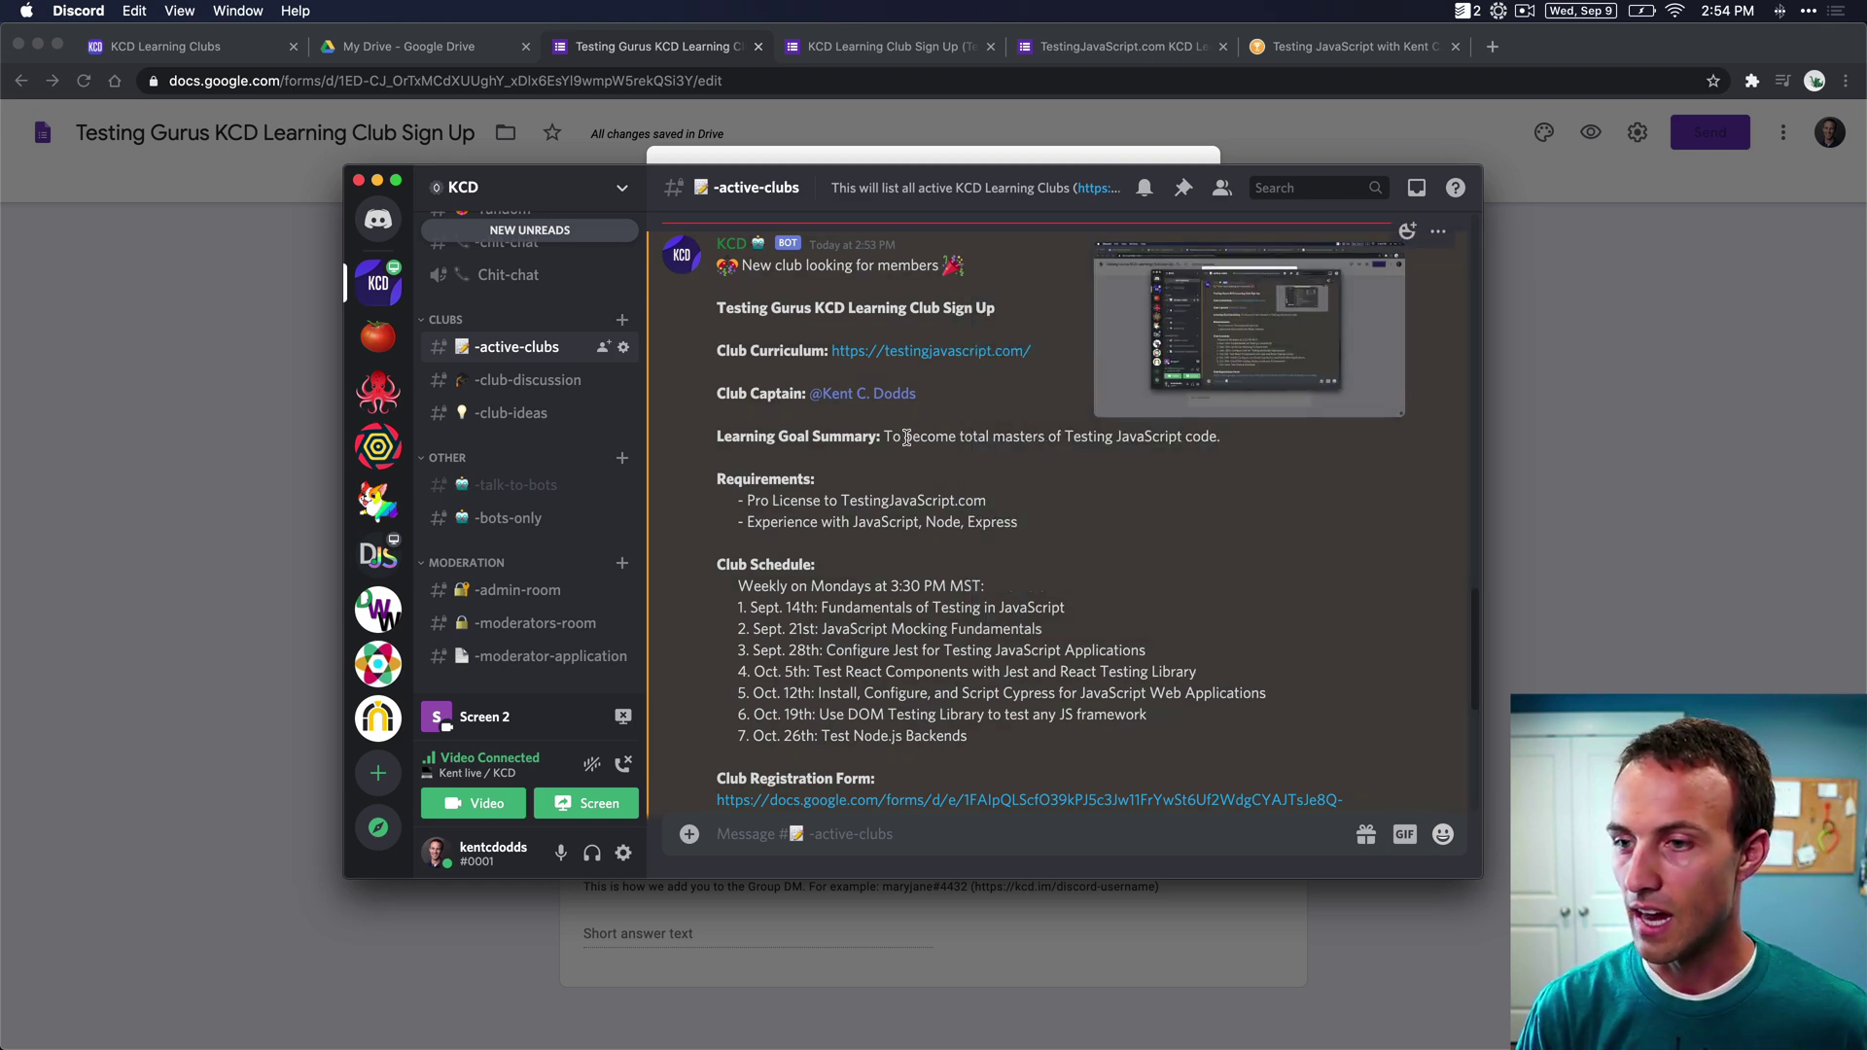
{"action": "scroll", "coordinate": [1030, 525], "scroll_direction": "up", "scroll_amount": 10}
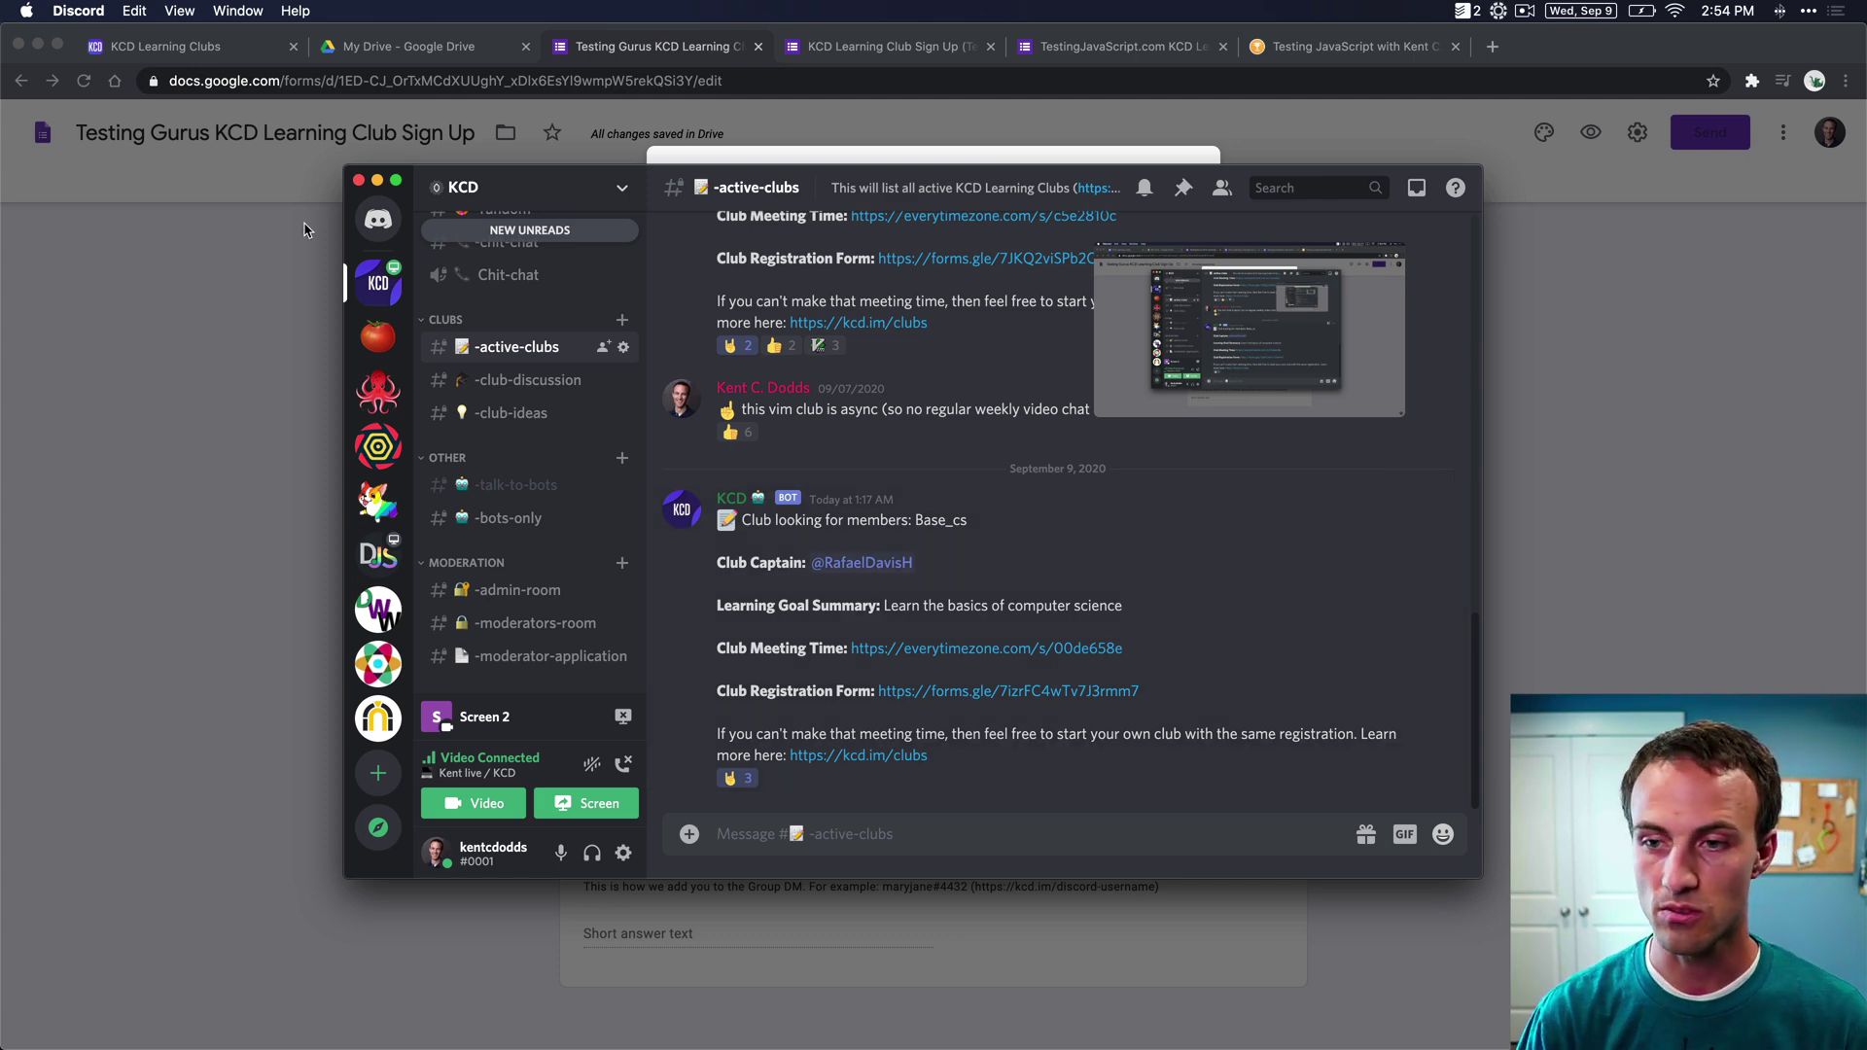
- Copy the earlier "?clubs create" message in talk-to-bots, send it again and view the recreated listing in active-clubs
{"action": "left_click", "coordinate": [530, 485]}
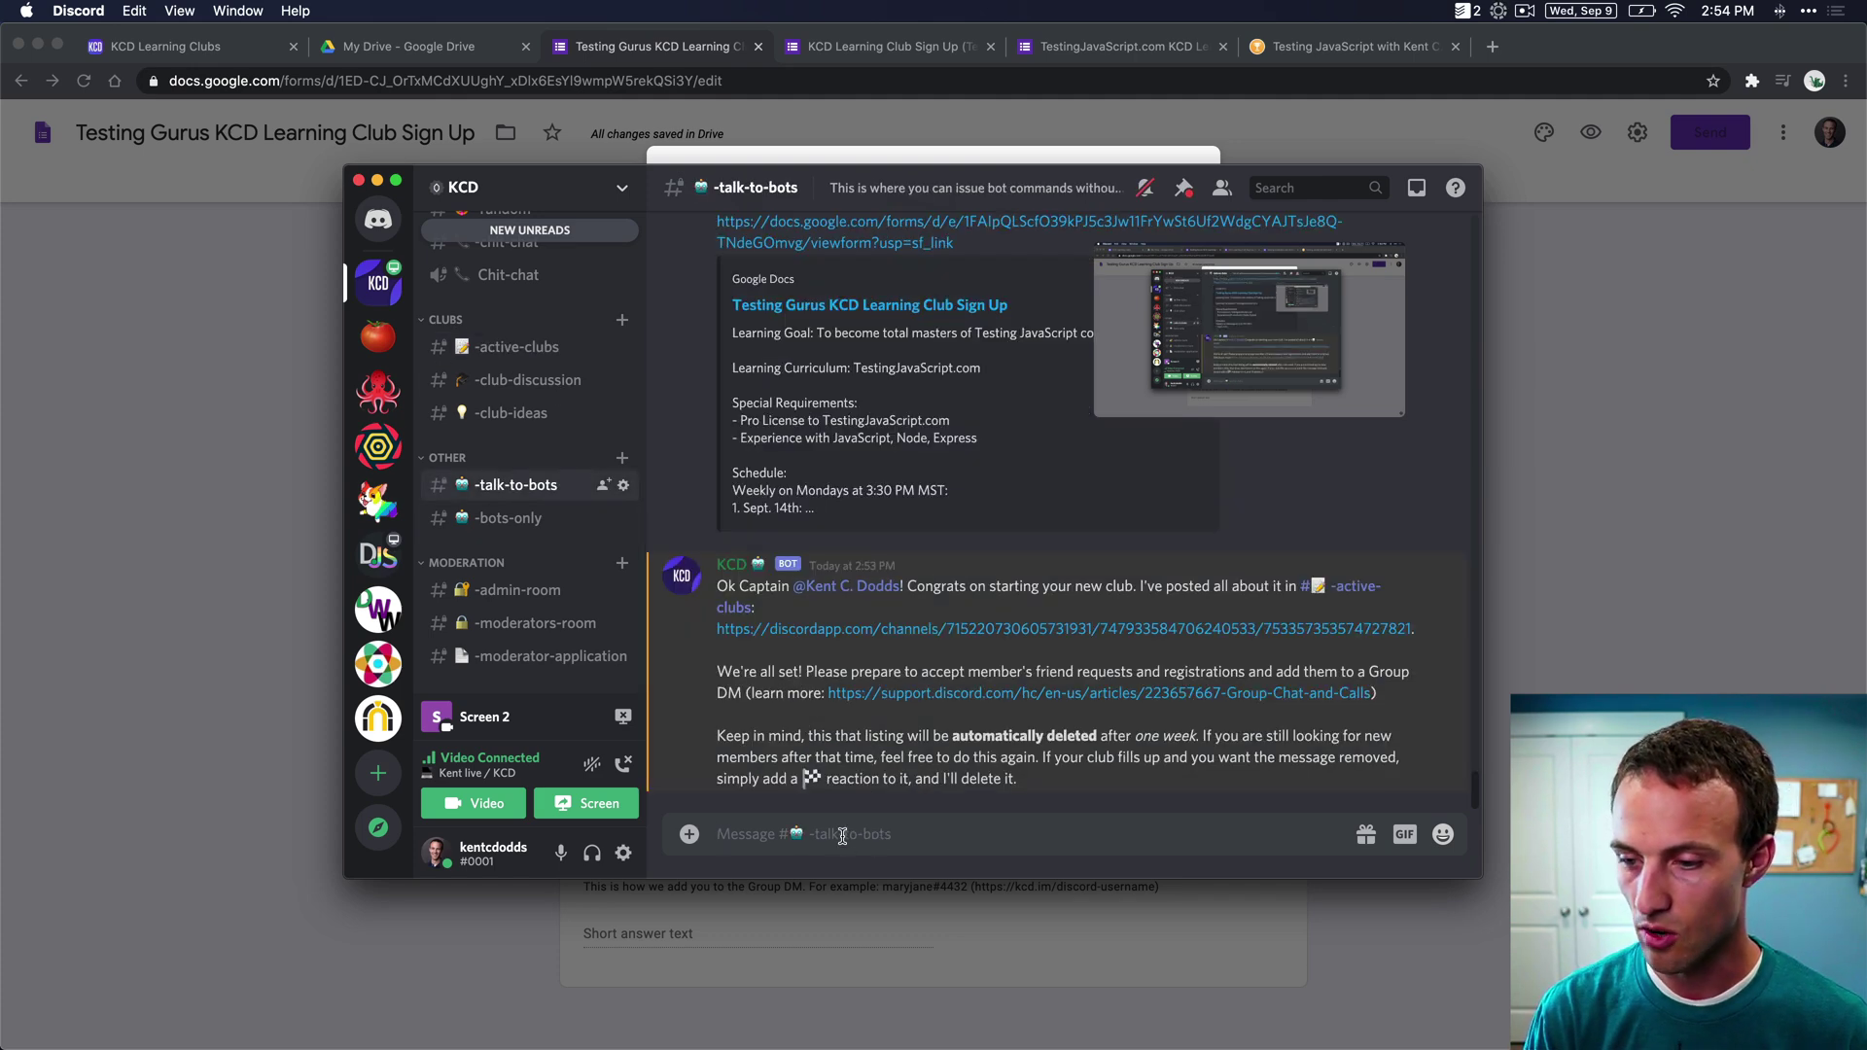
{"action": "key", "text": "Up"}
{"action": "key", "text": "super+a"}
{"action": "key", "text": "super+c"}
{"action": "key", "text": "Escape"}
{"action": "key", "text": "super+v"}
{"action": "key", "text": "Return"}
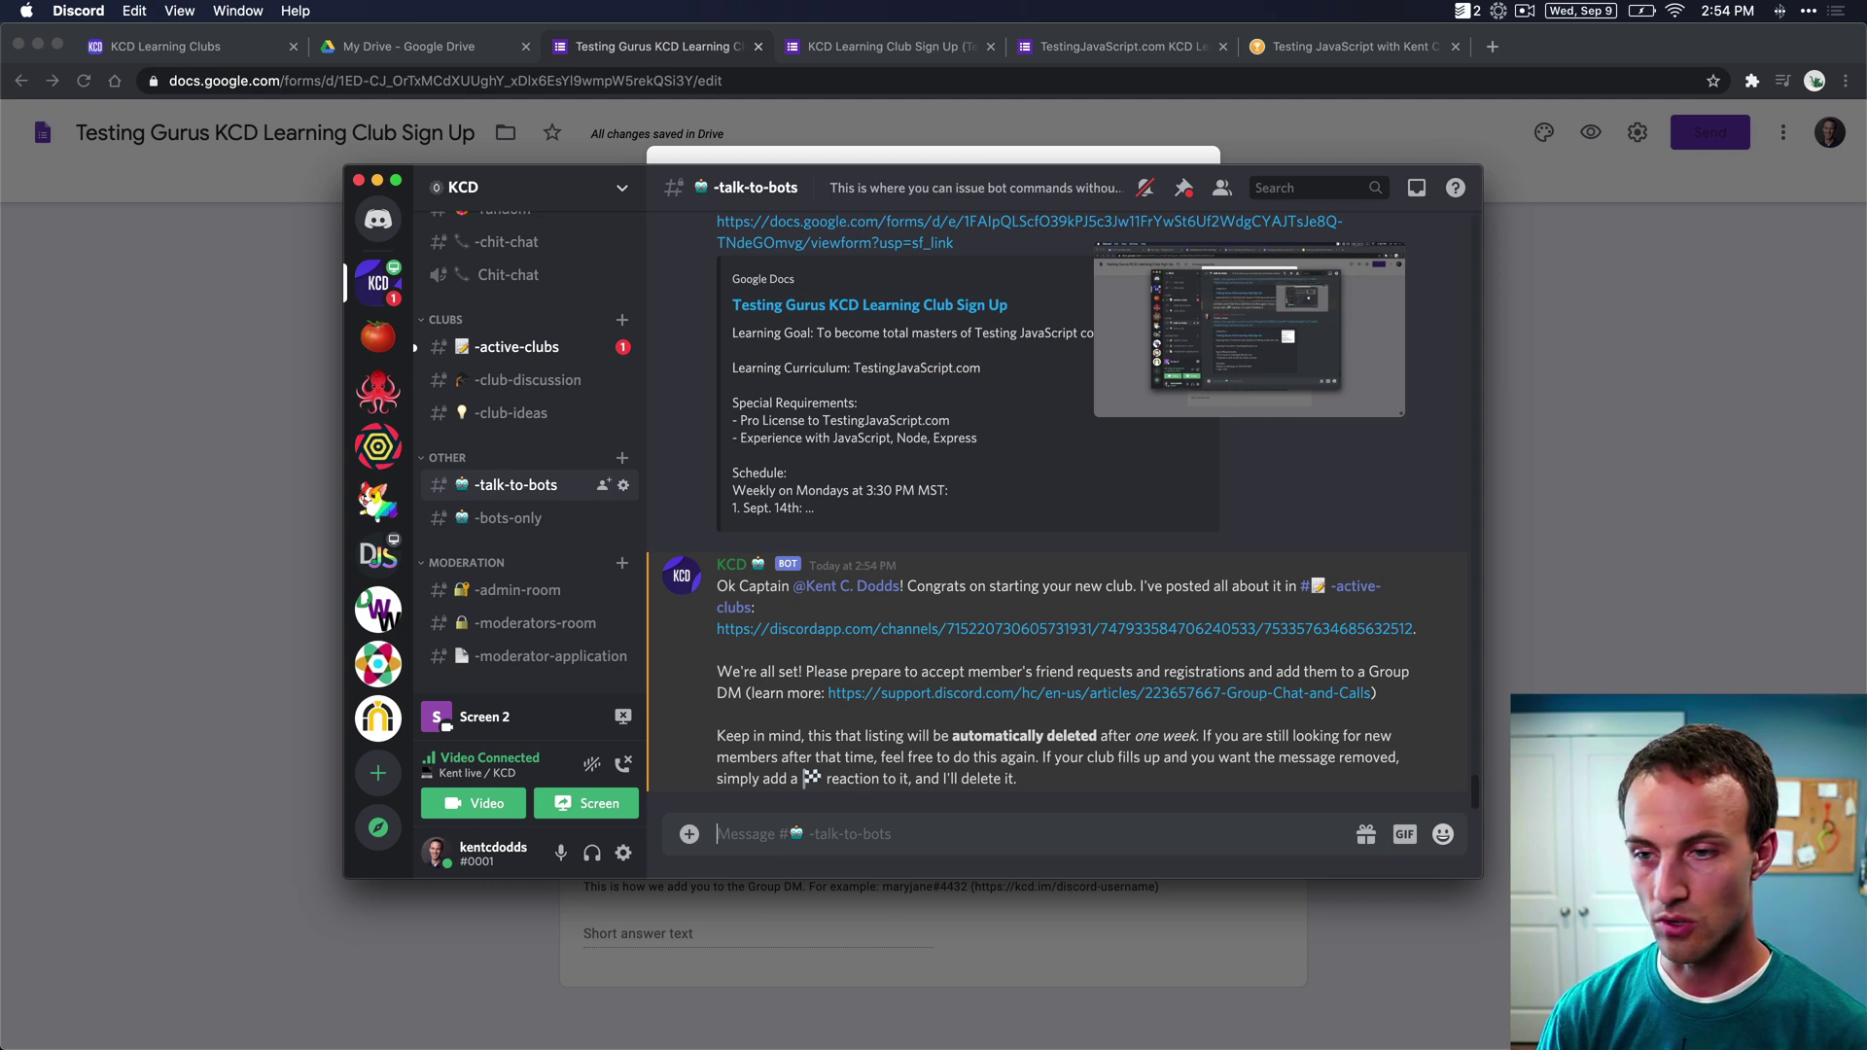
{"action": "left_click", "coordinate": [509, 348]}
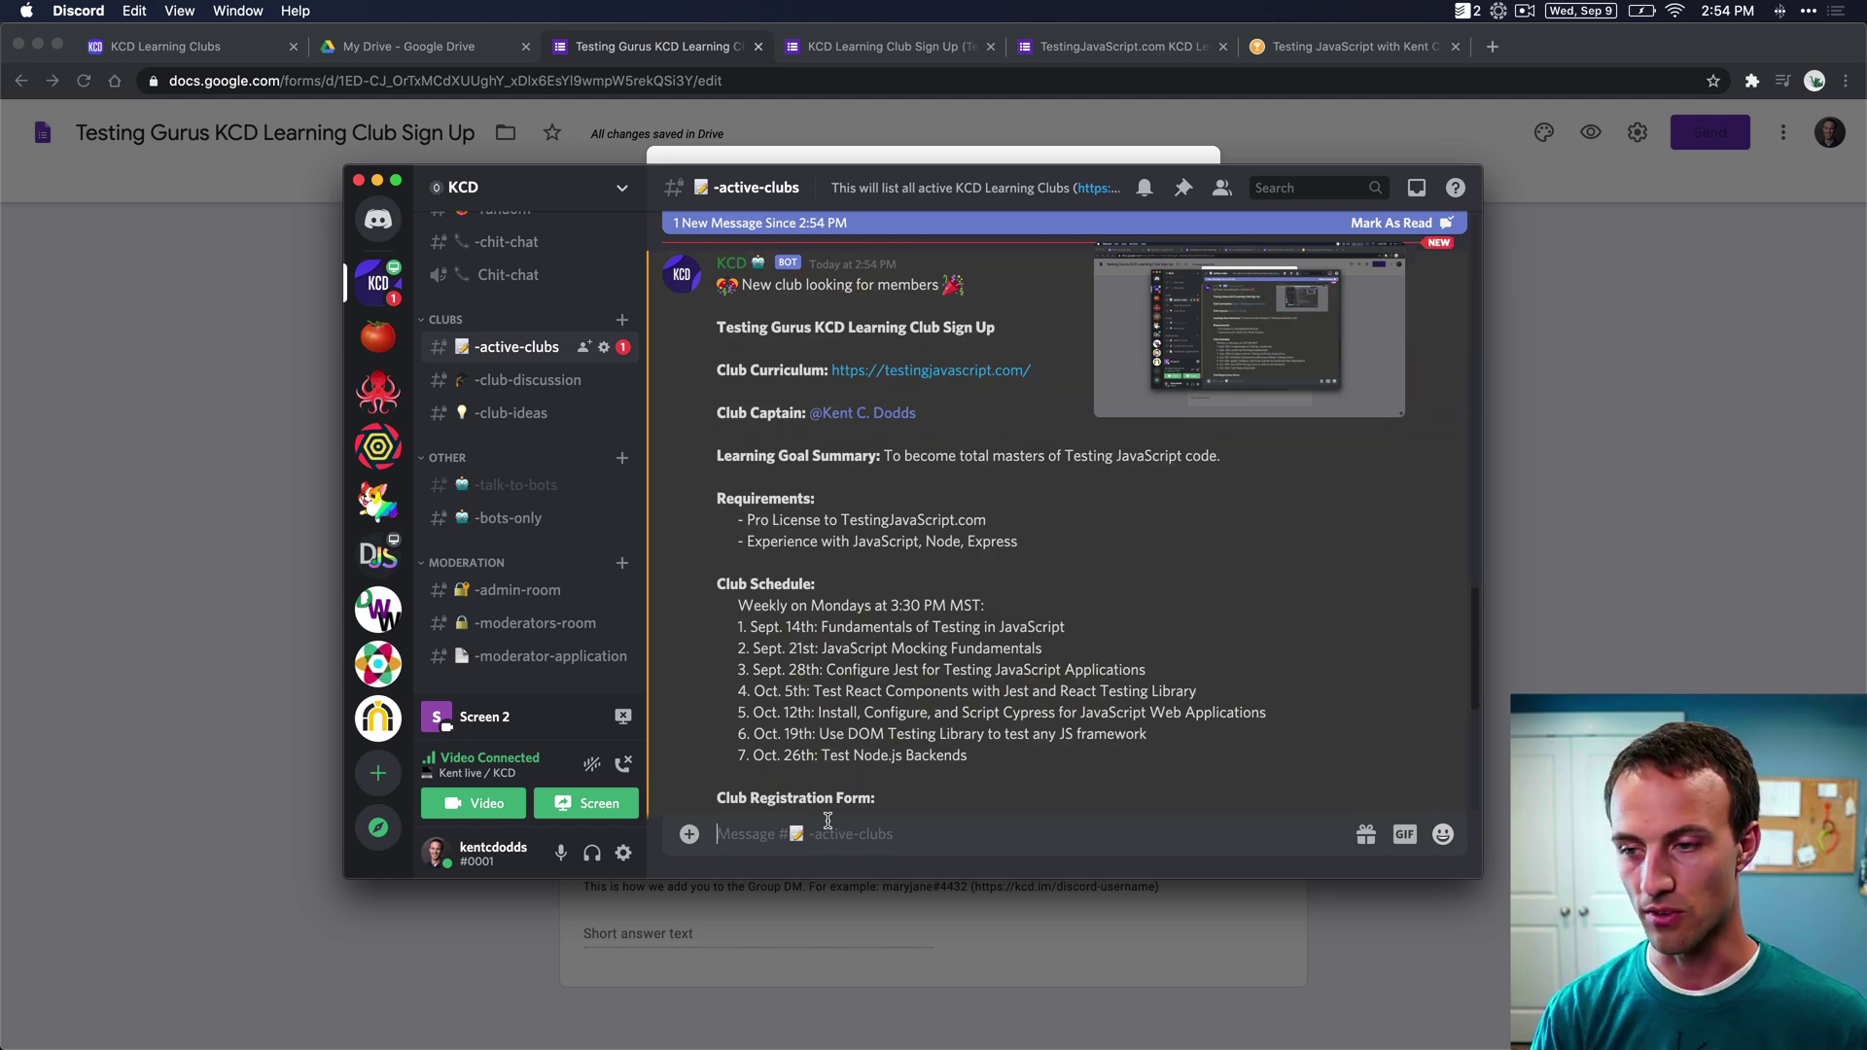
{"action": "scroll", "coordinate": [827, 798], "scroll_direction": "down", "scroll_amount": 5}
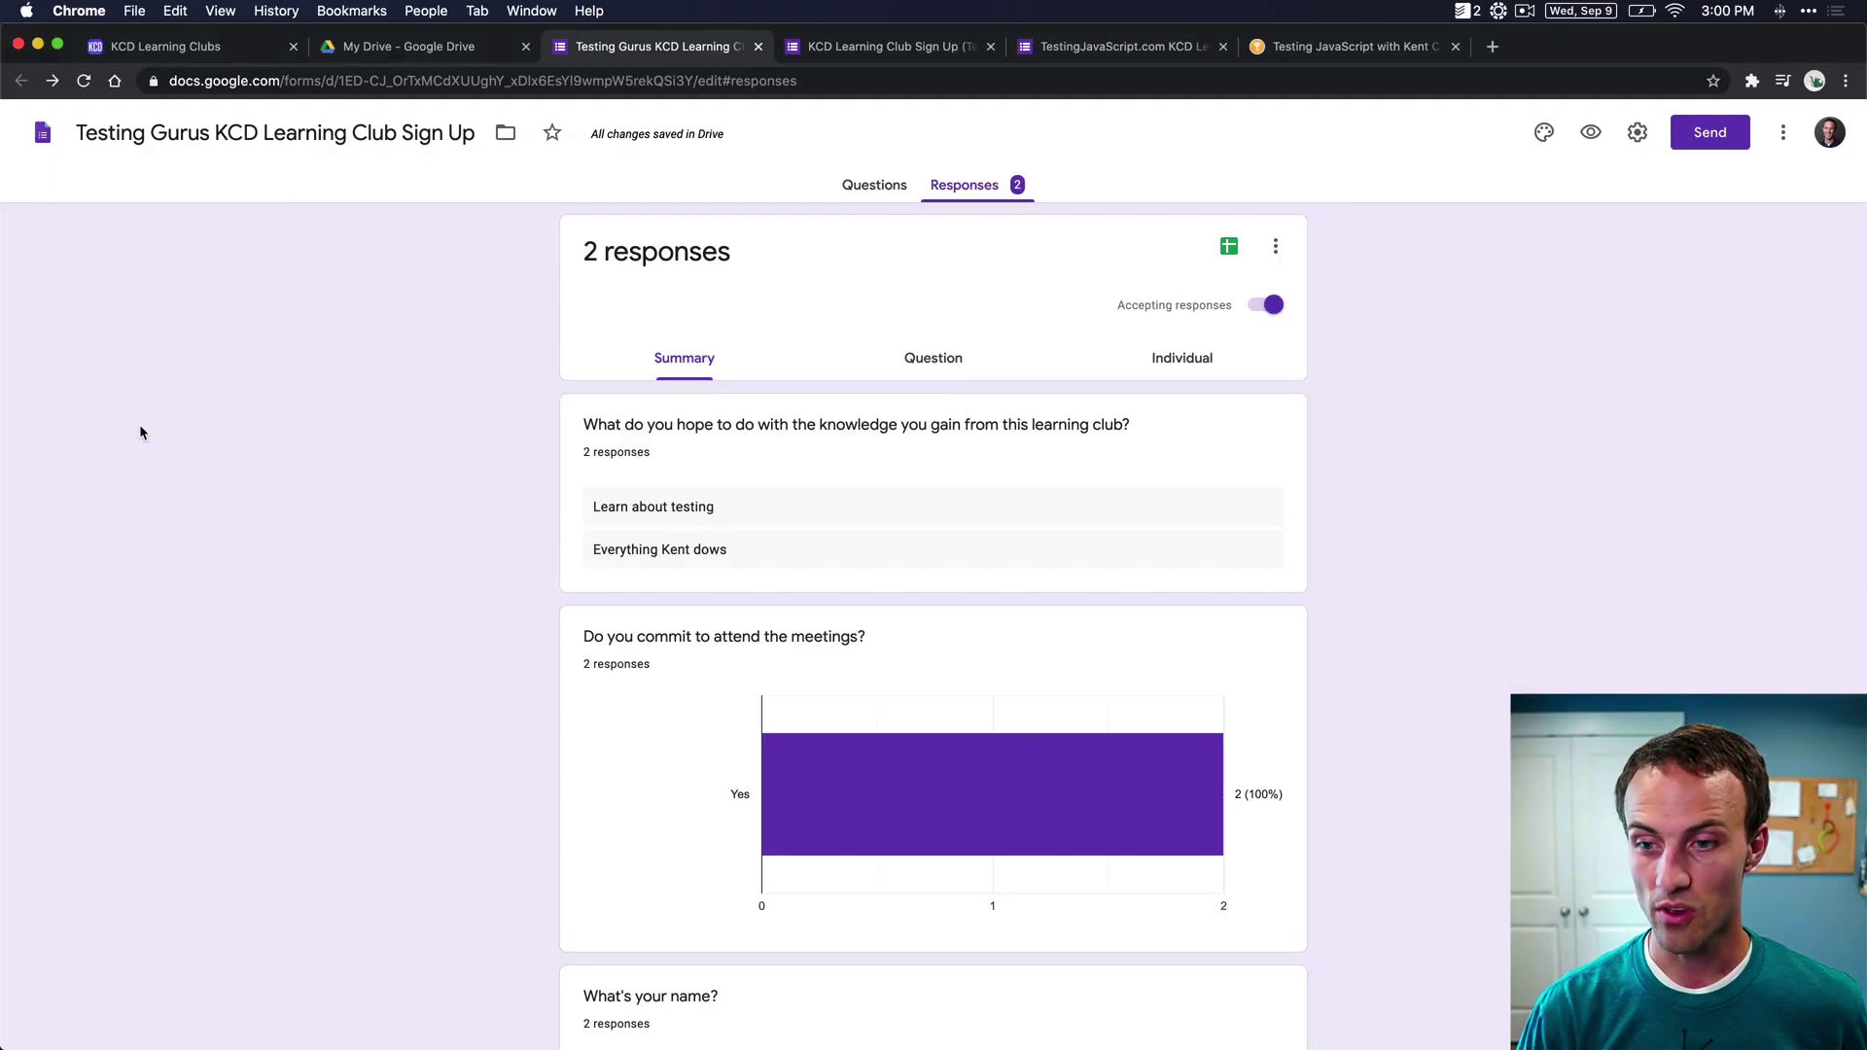
- Examine the Testing Gurus form's responses on goals, meeting commitment, names, email addresses, friend invites and Discord usernames
{"action": "left_click", "coordinate": [875, 187]}
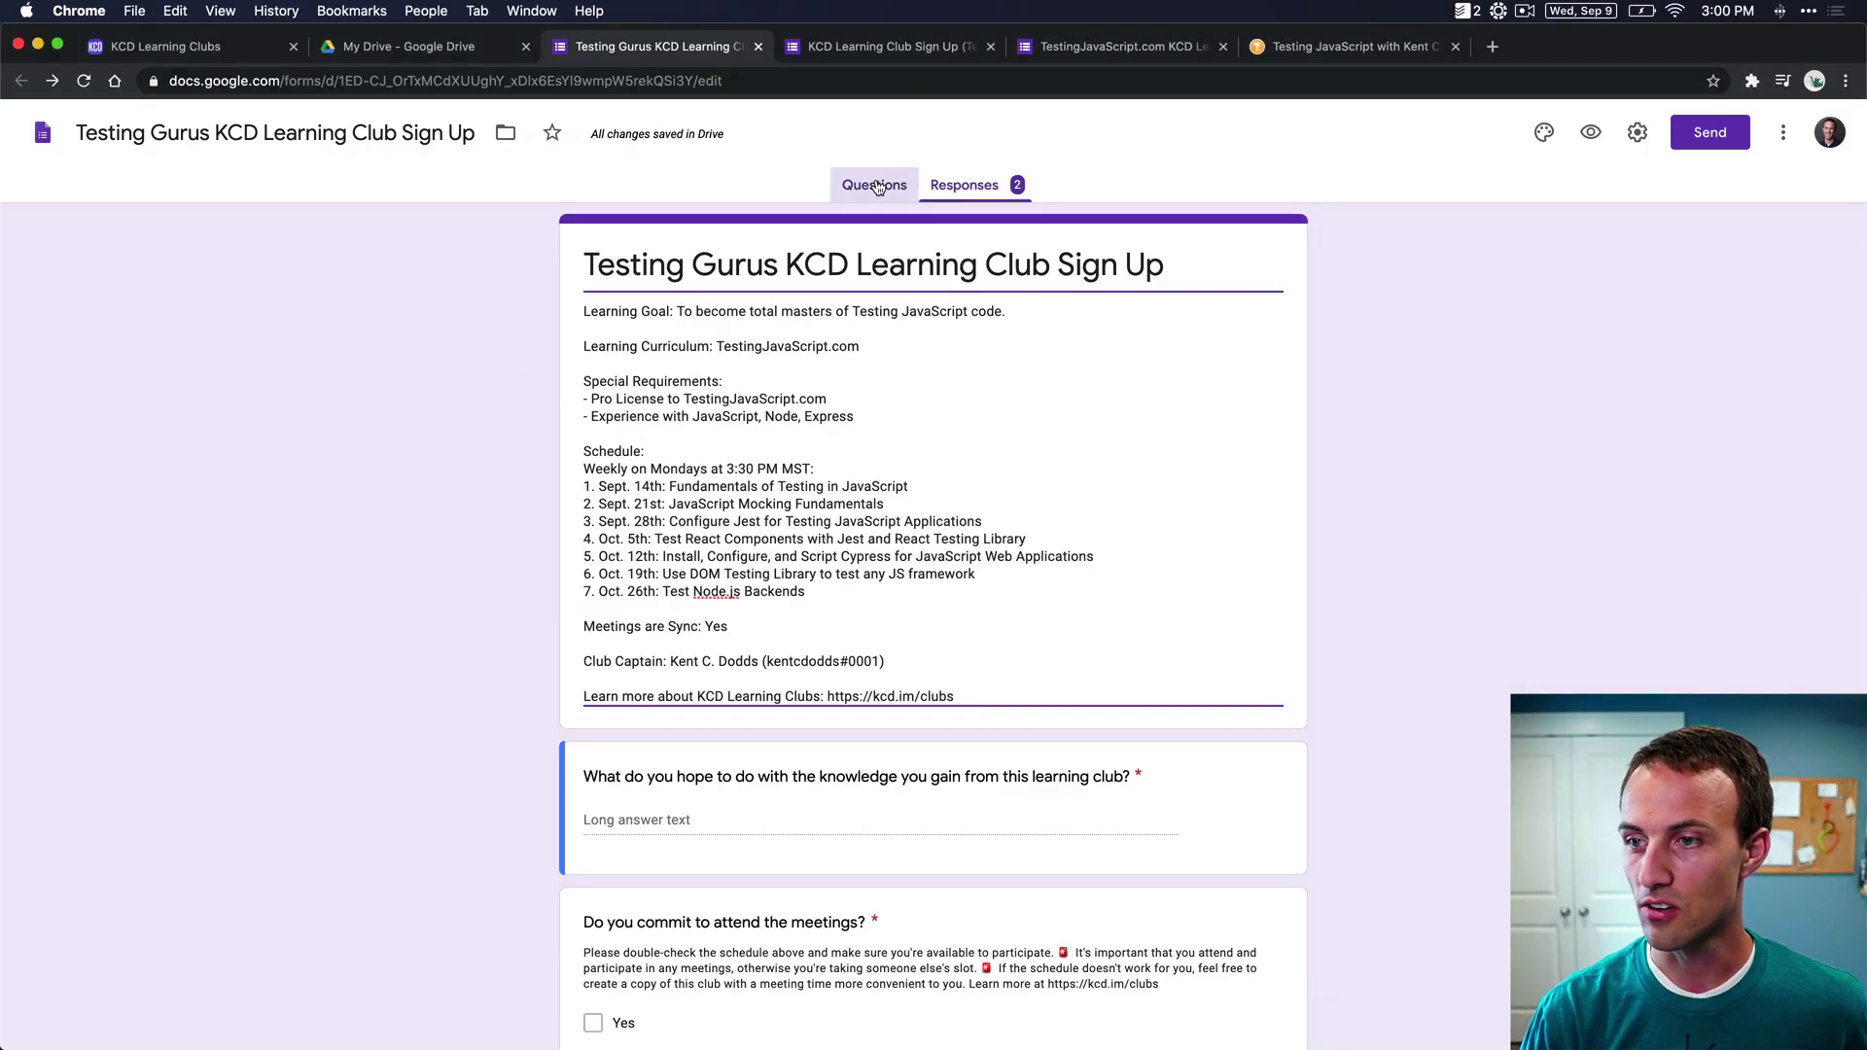
{"action": "left_click", "coordinate": [979, 189]}
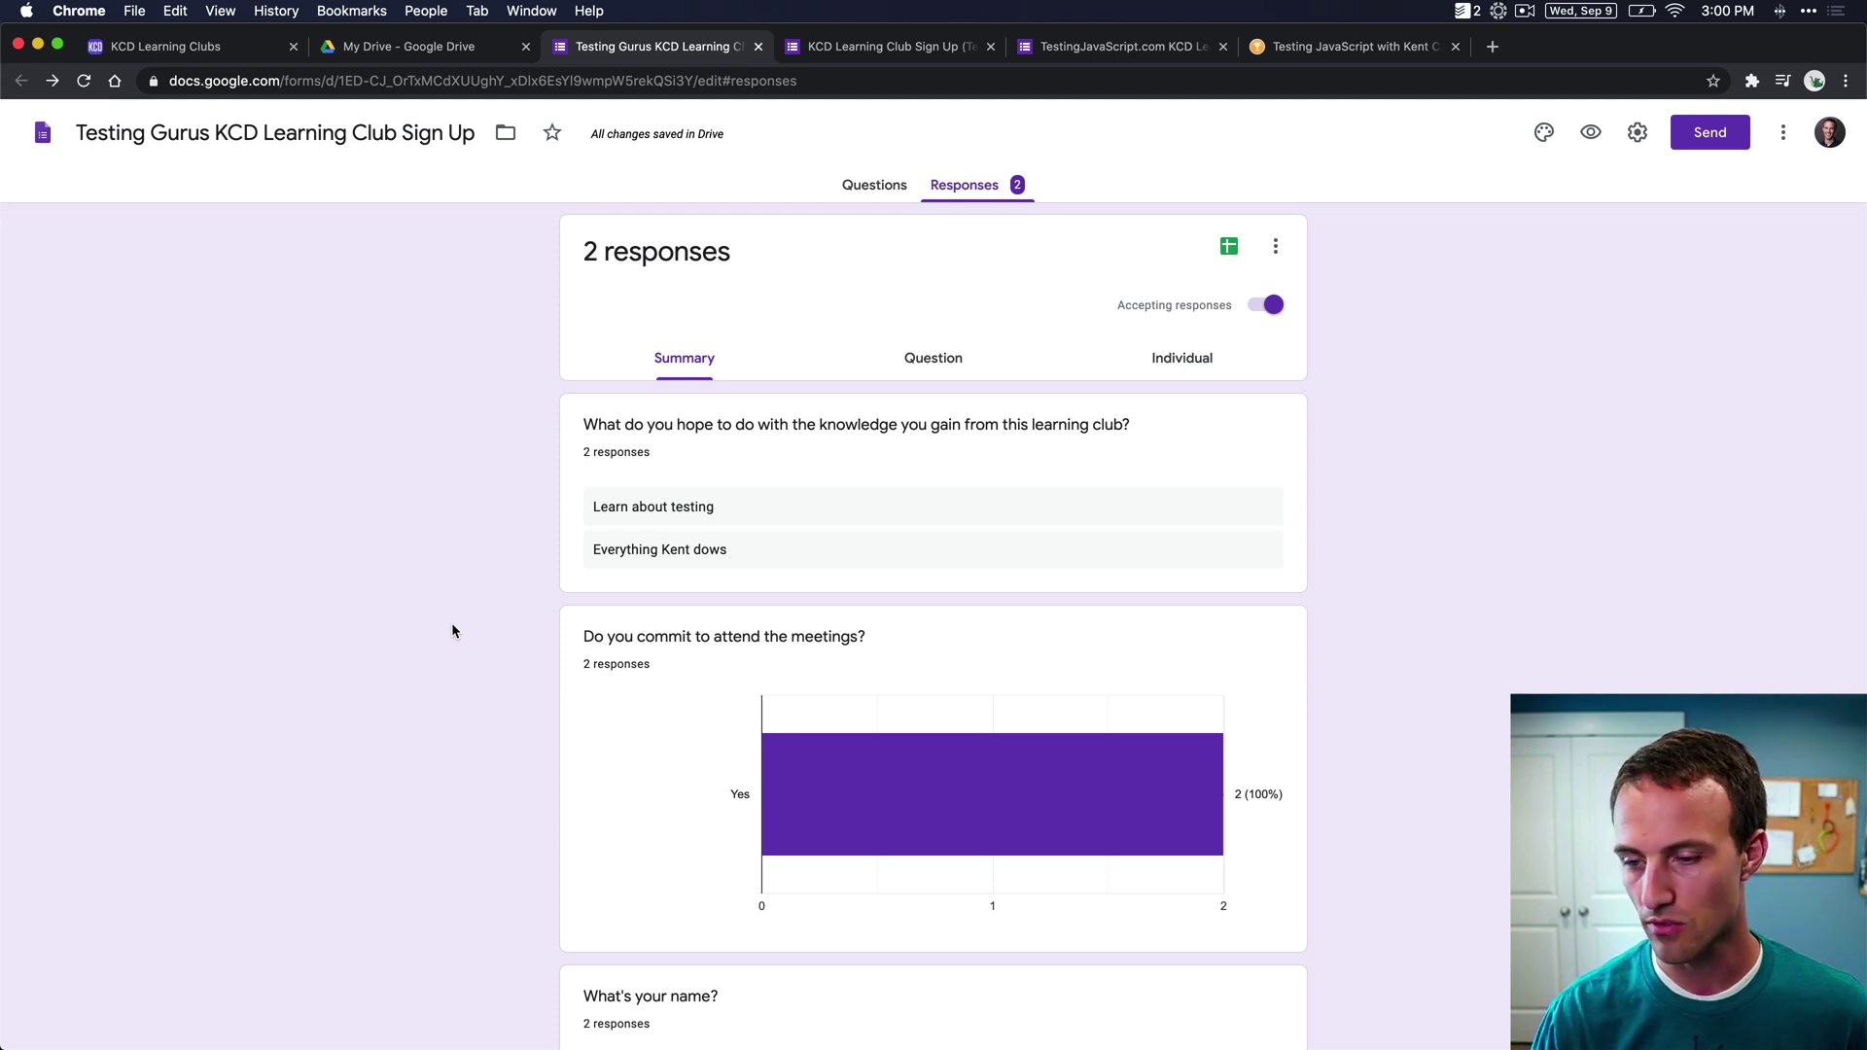
{"action": "scroll", "coordinate": [452, 631], "scroll_direction": "down", "scroll_amount": 7}
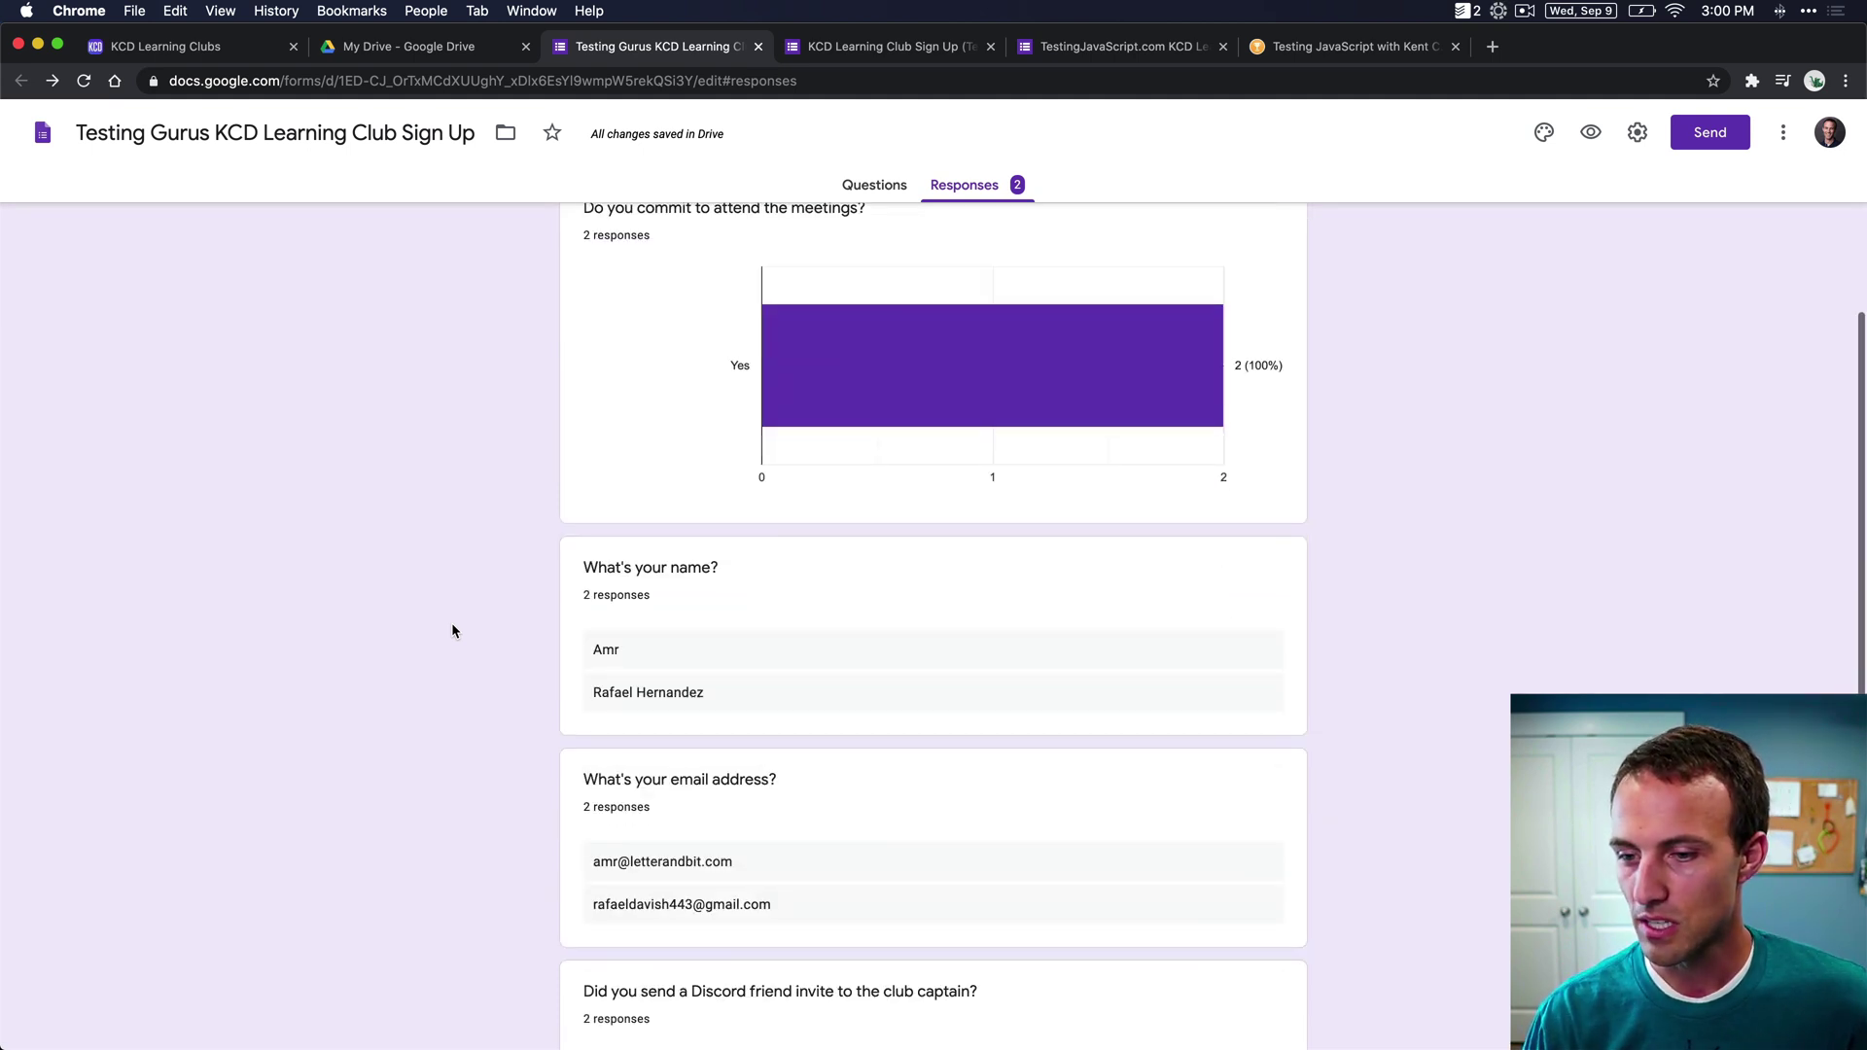
{"action": "scroll", "coordinate": [452, 657], "scroll_direction": "down", "scroll_amount": 4}
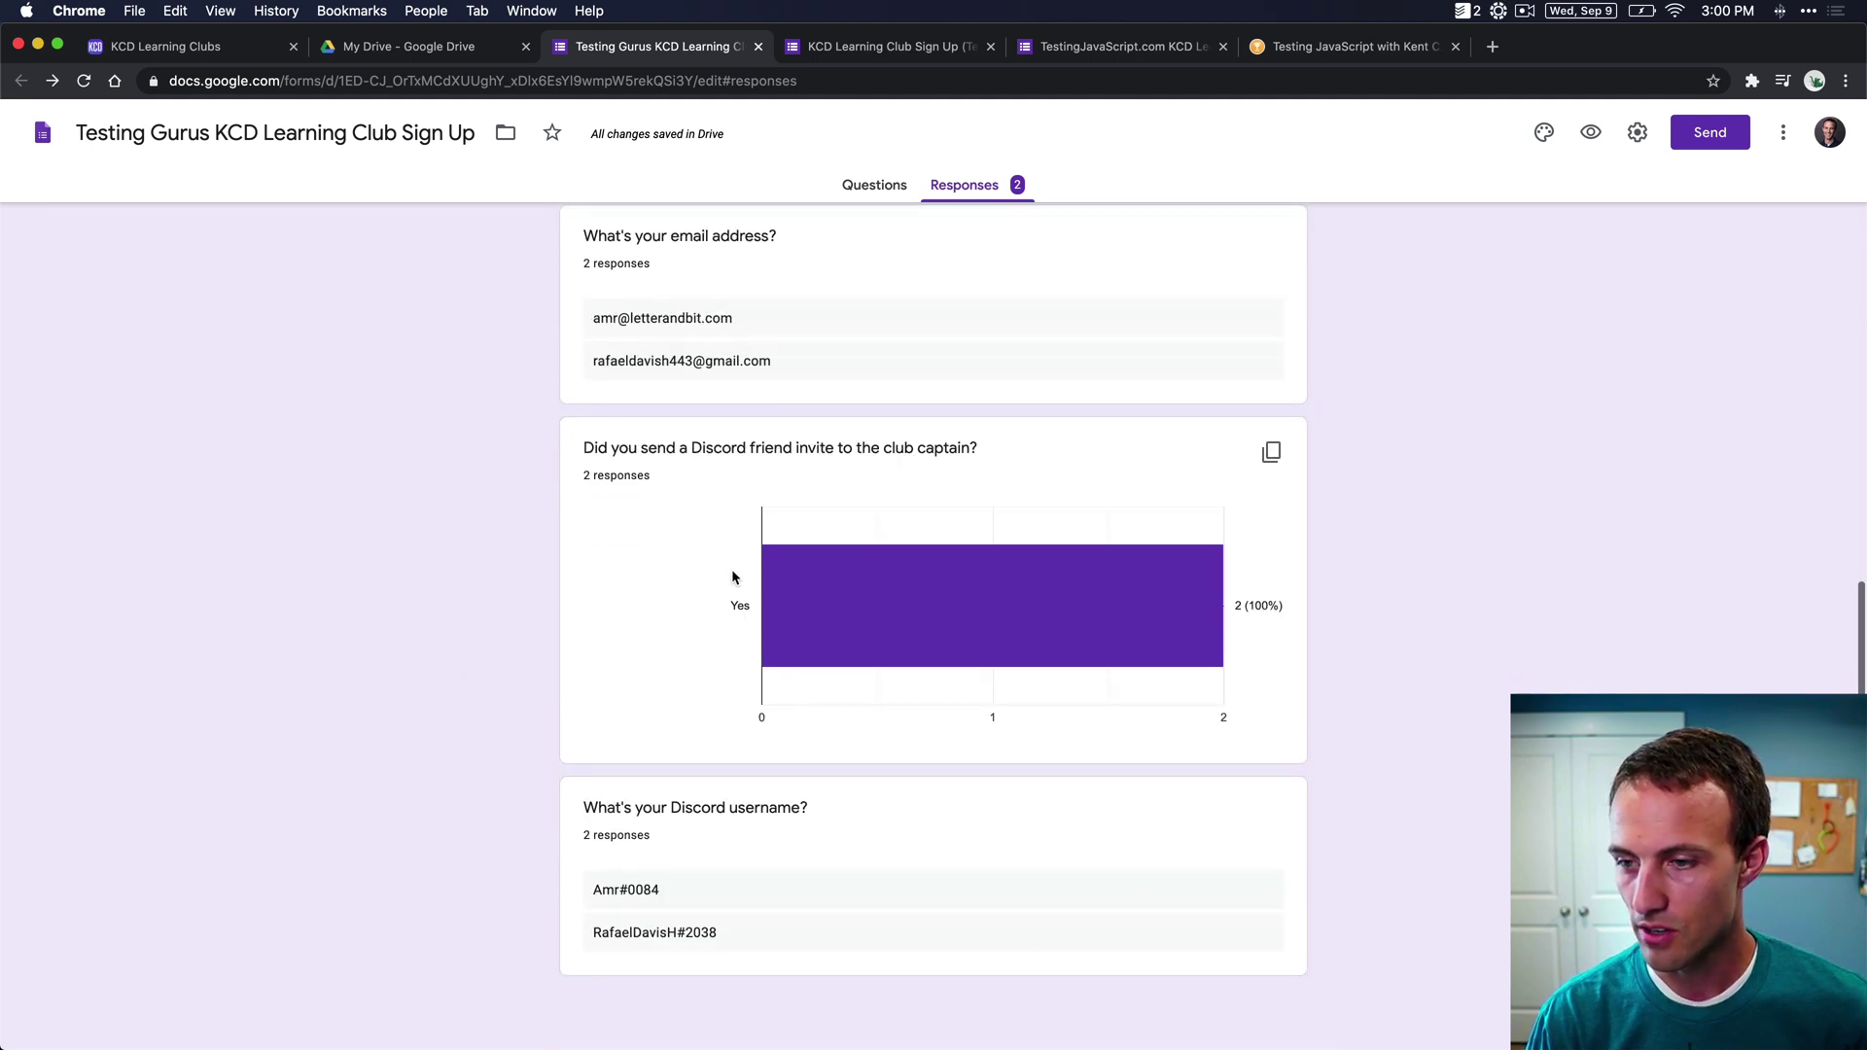
{"action": "scroll", "coordinate": [633, 499], "scroll_direction": "up", "scroll_amount": 8}
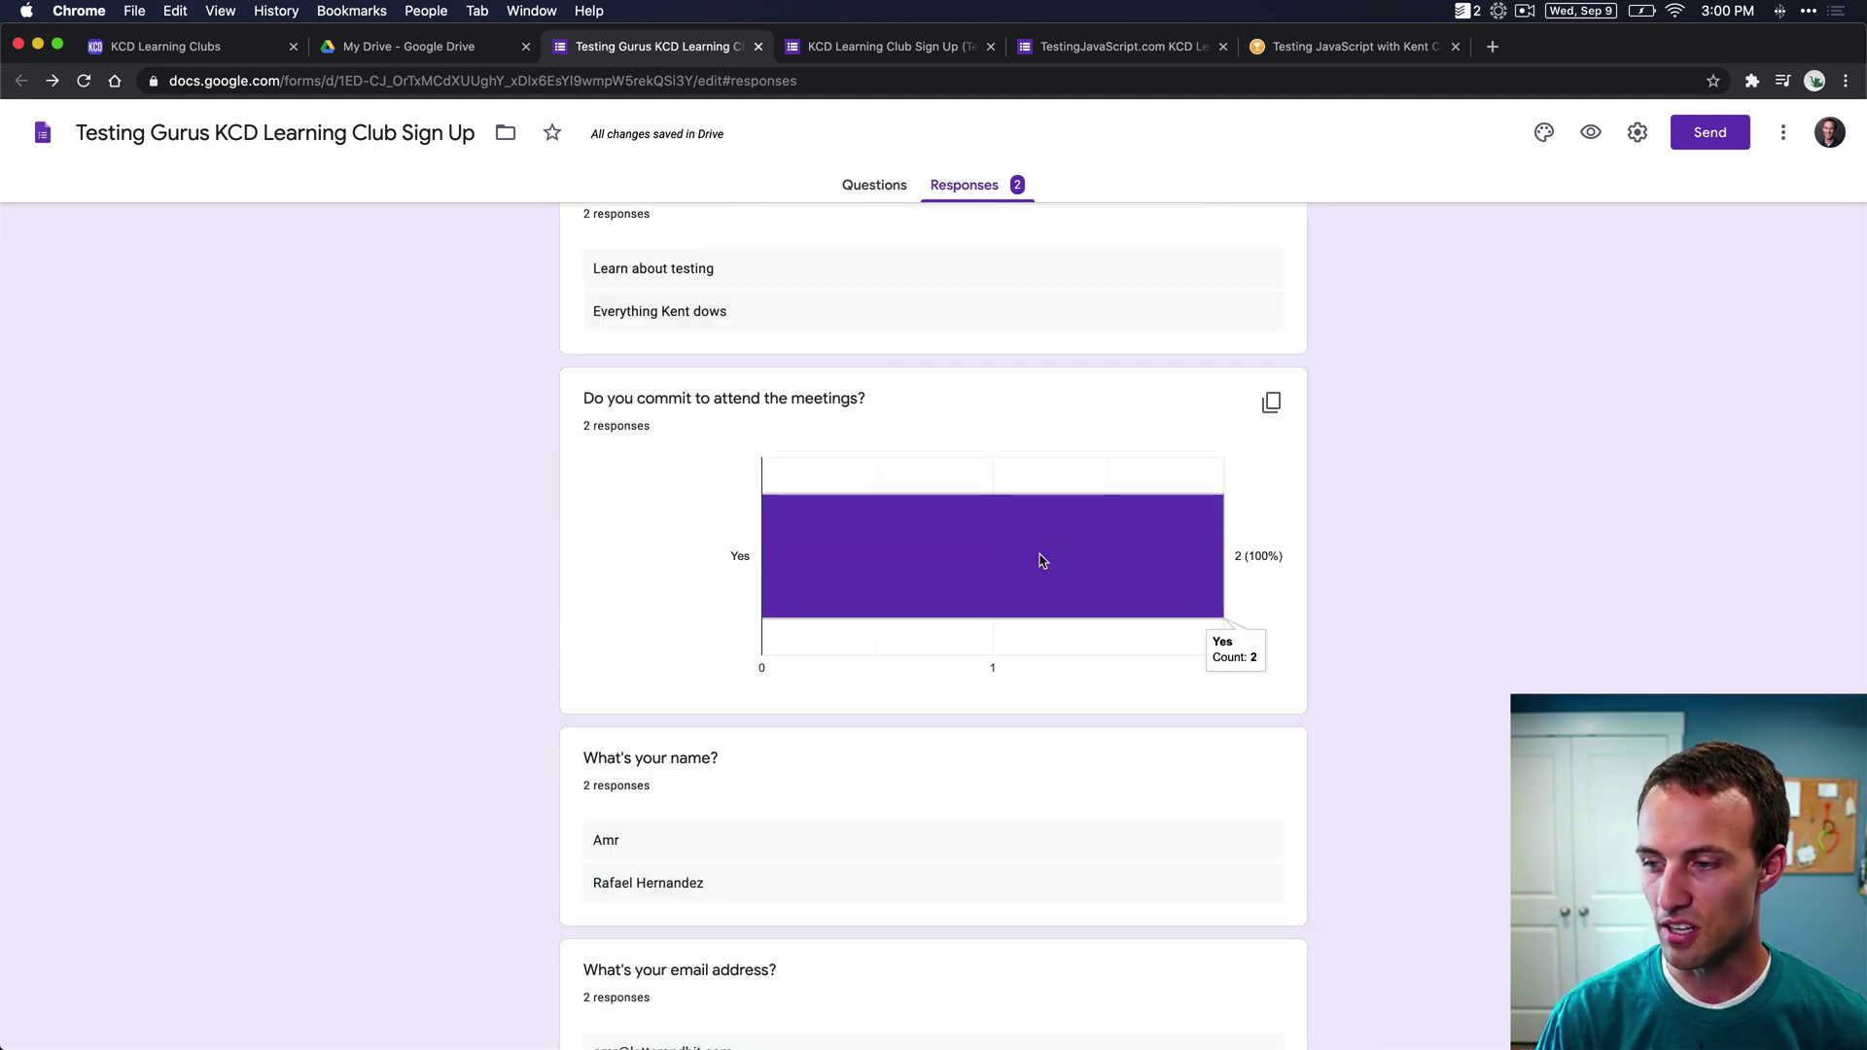
{"action": "scroll", "coordinate": [1041, 560], "scroll_direction": "down", "scroll_amount": 7}
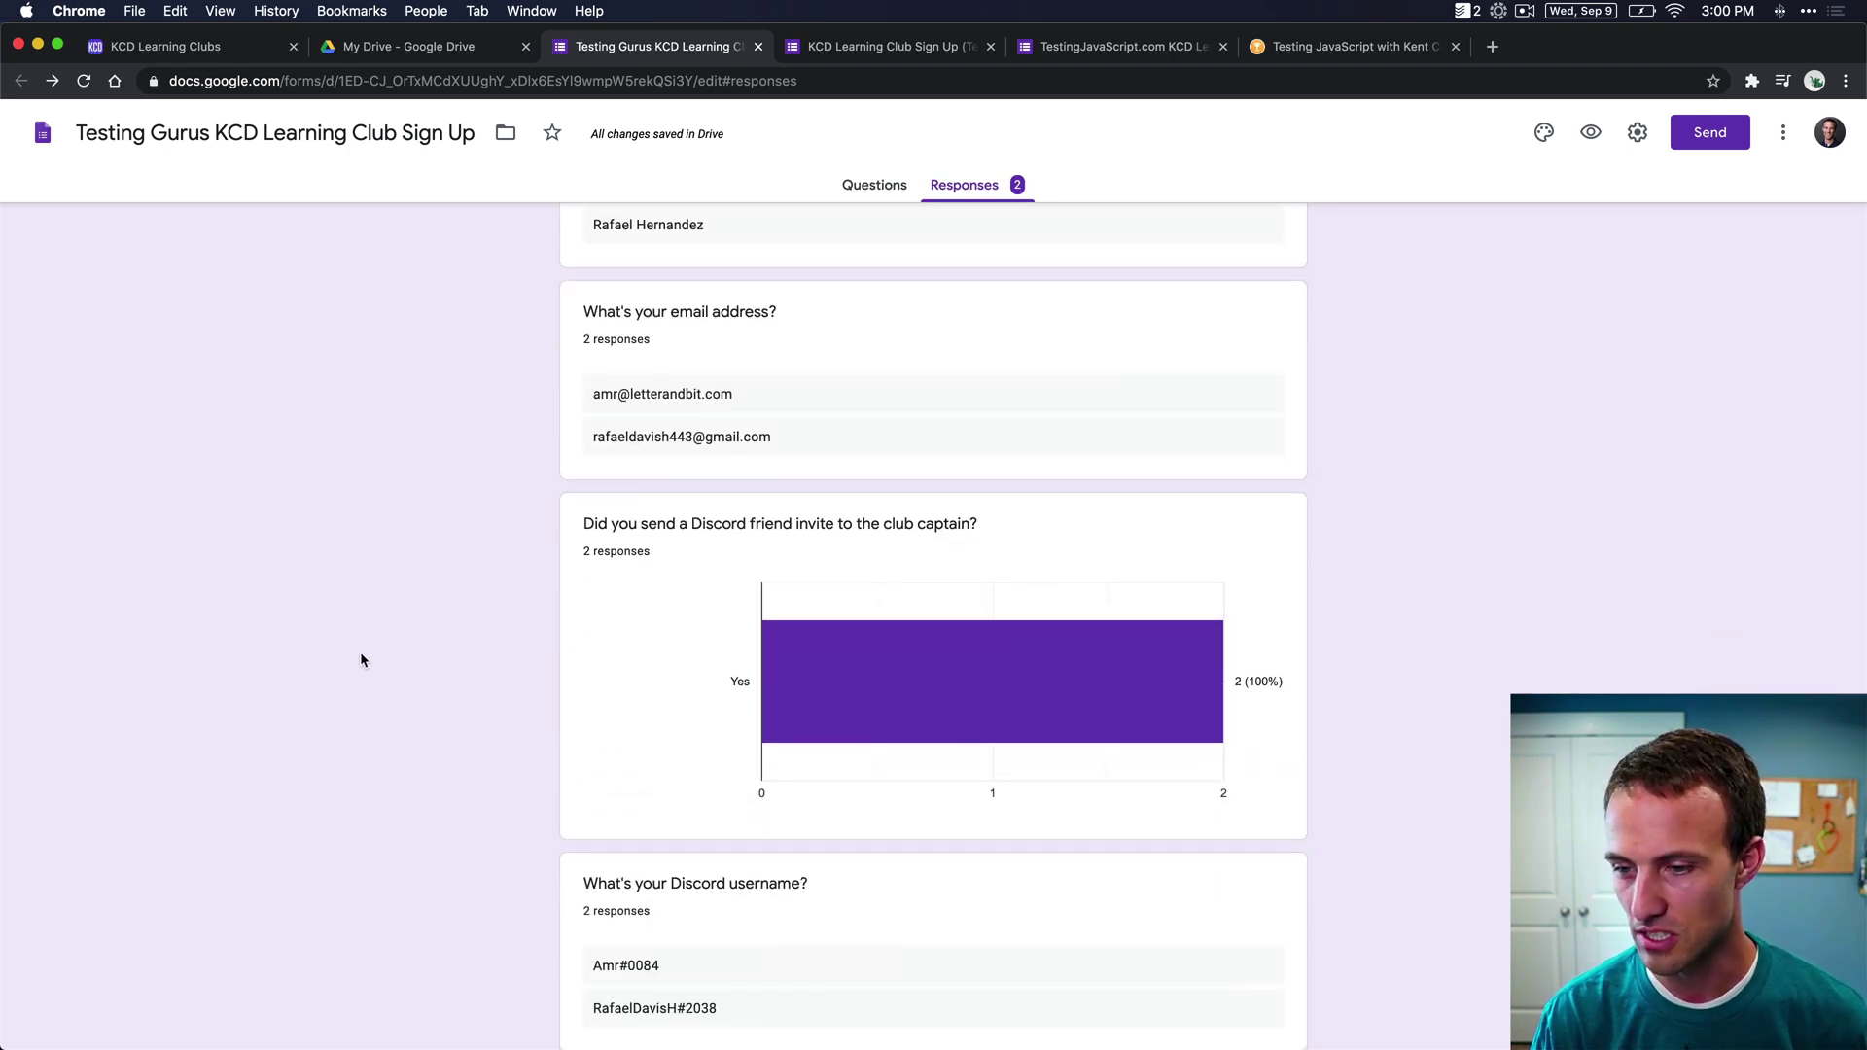
{"action": "scroll", "coordinate": [654, 521], "scroll_direction": "down", "scroll_amount": 2}
{"action": "left_click_drag", "start_coordinate": [640, 449], "coordinate": [951, 449]}
{"action": "left_click", "coordinate": [953, 449]}
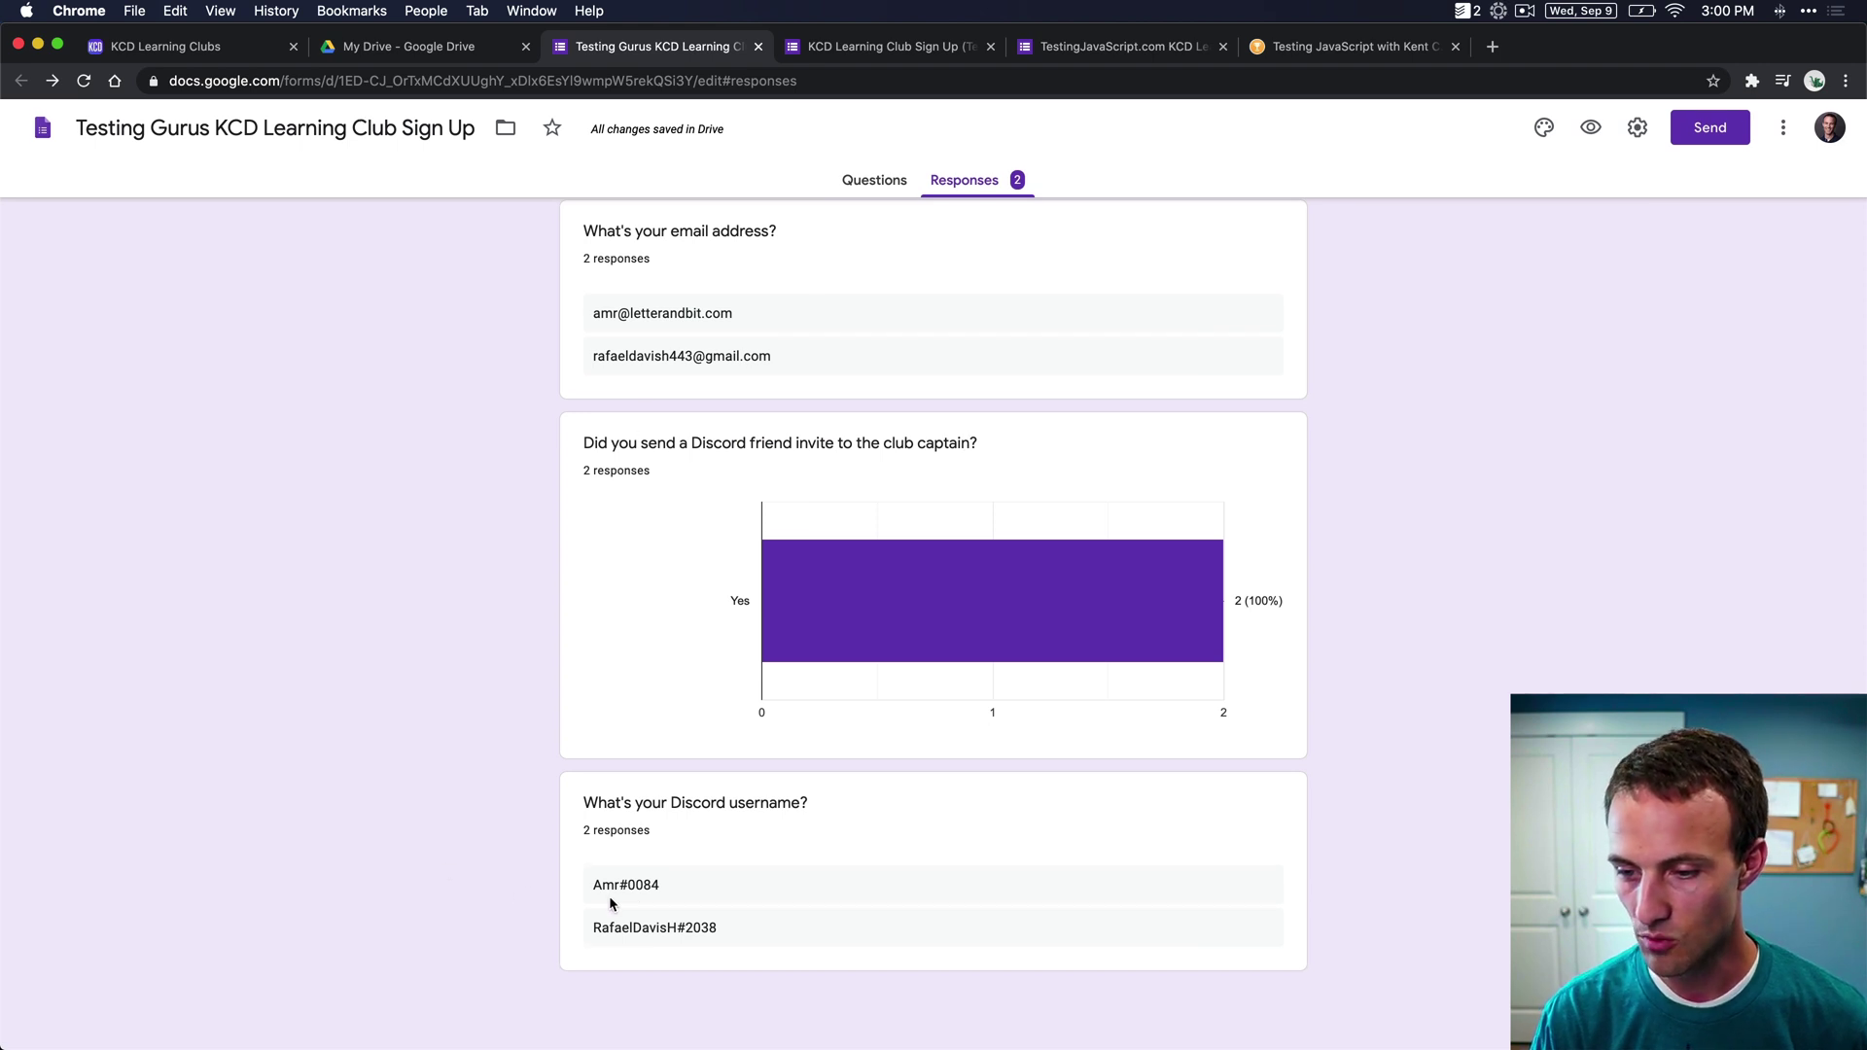
- Check the Discord usernames in the form responses, switch to Discord and accept the pending friend request from the matching registrant
{"action": "left_click_drag", "start_coordinate": [597, 807], "coordinate": [787, 815]}
{"action": "left_click", "coordinate": [785, 811]}
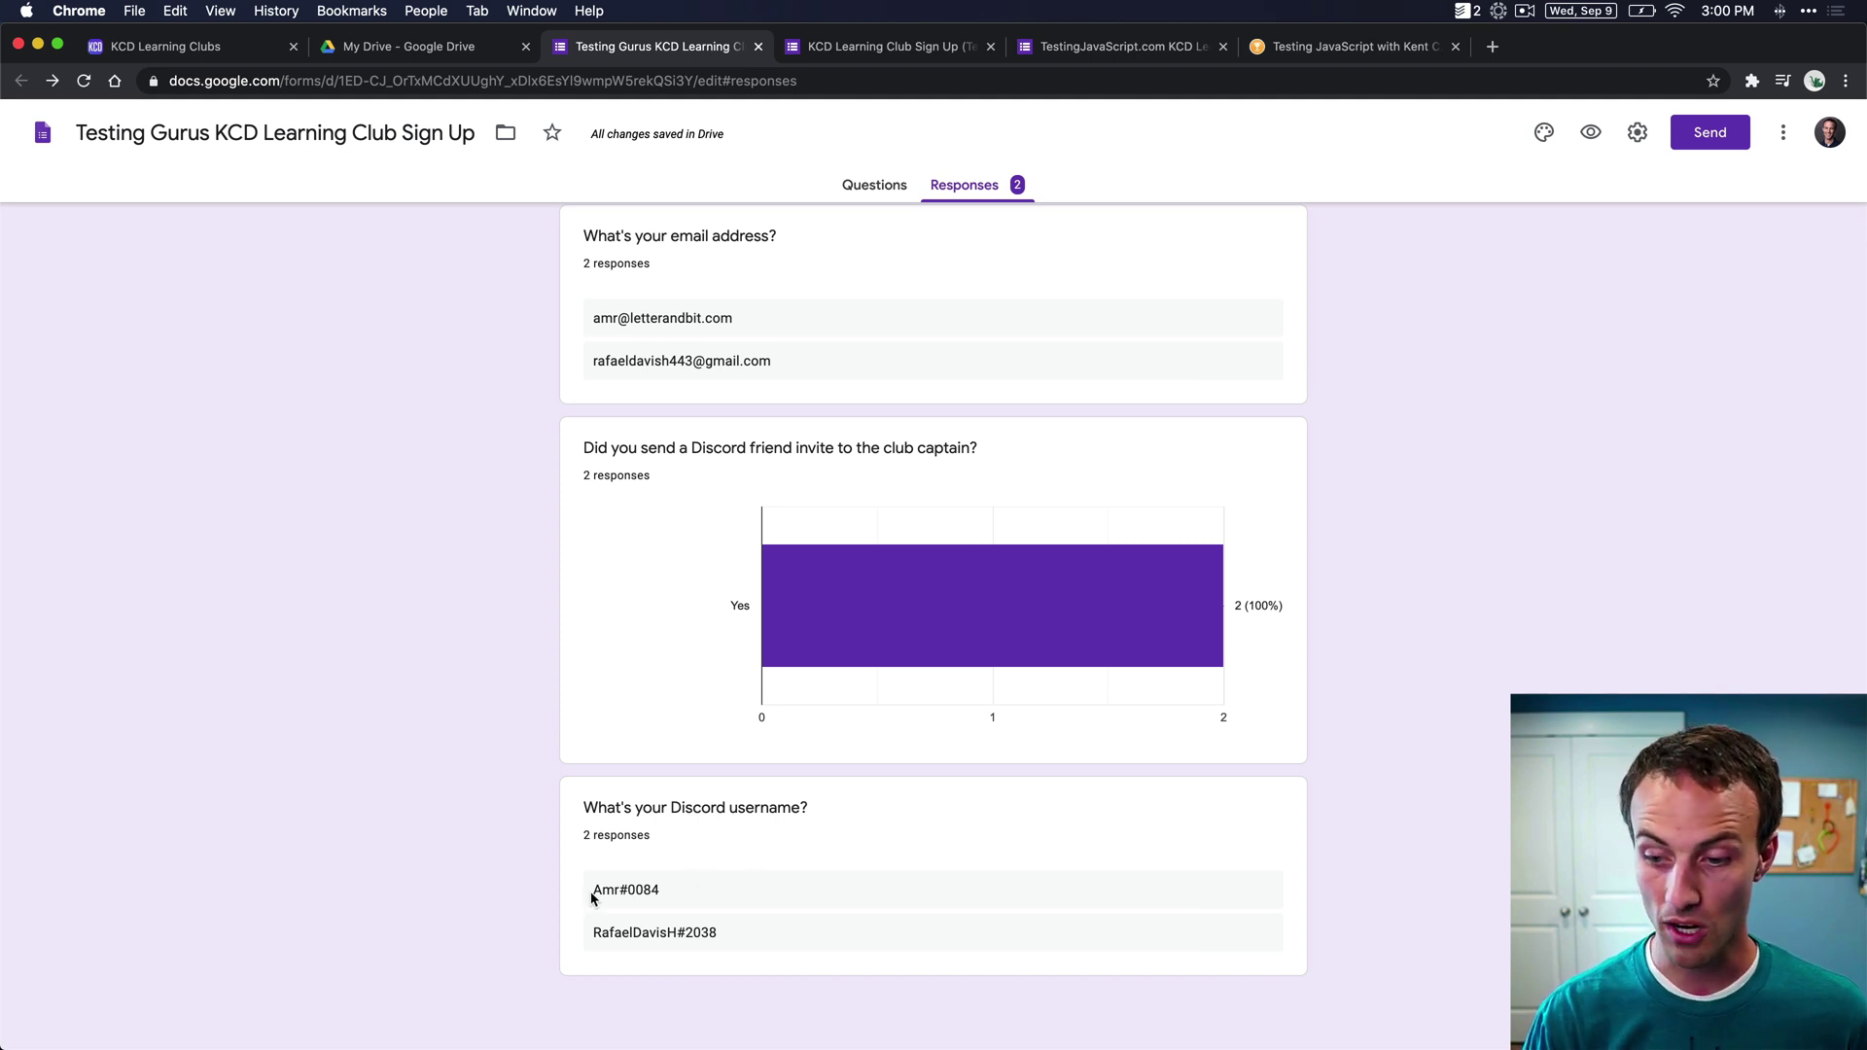
{"action": "left_click_drag", "start_coordinate": [593, 890], "coordinate": [667, 891]}
{"action": "left_click", "coordinate": [670, 892]}
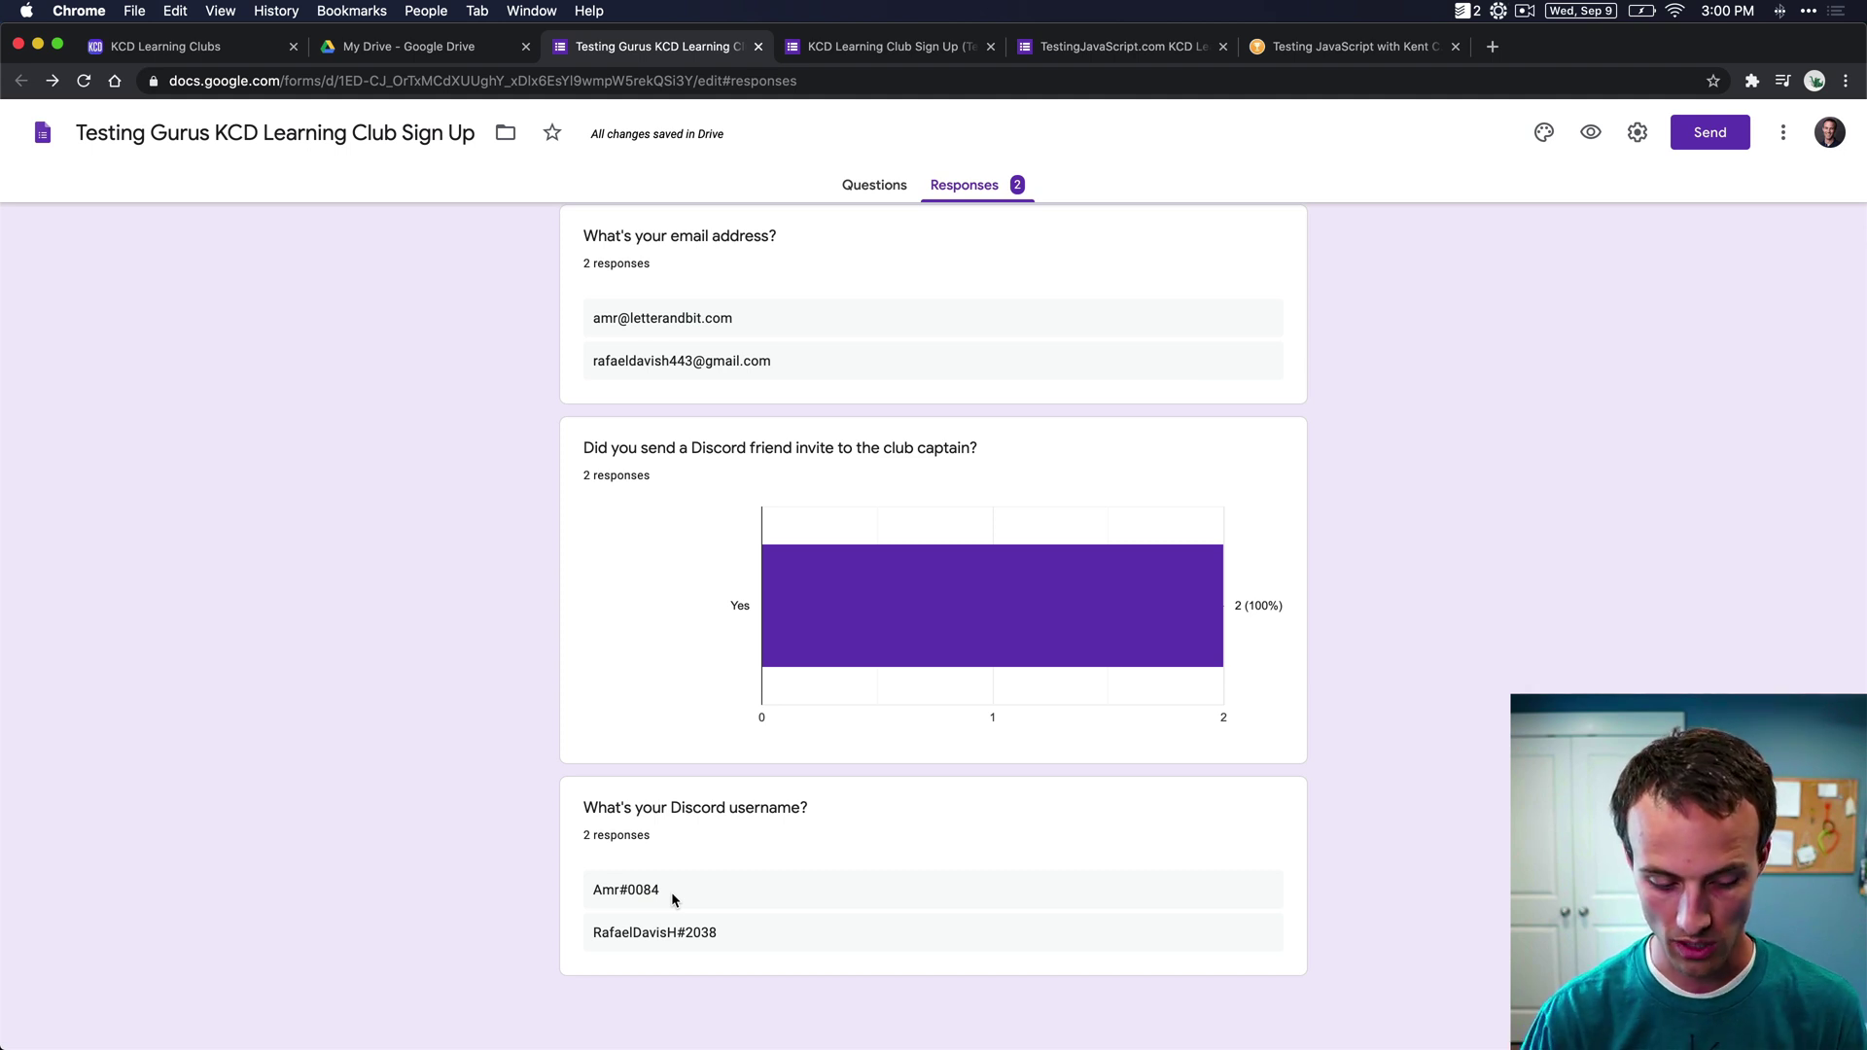
{"action": "key", "text": "super+Tab"}
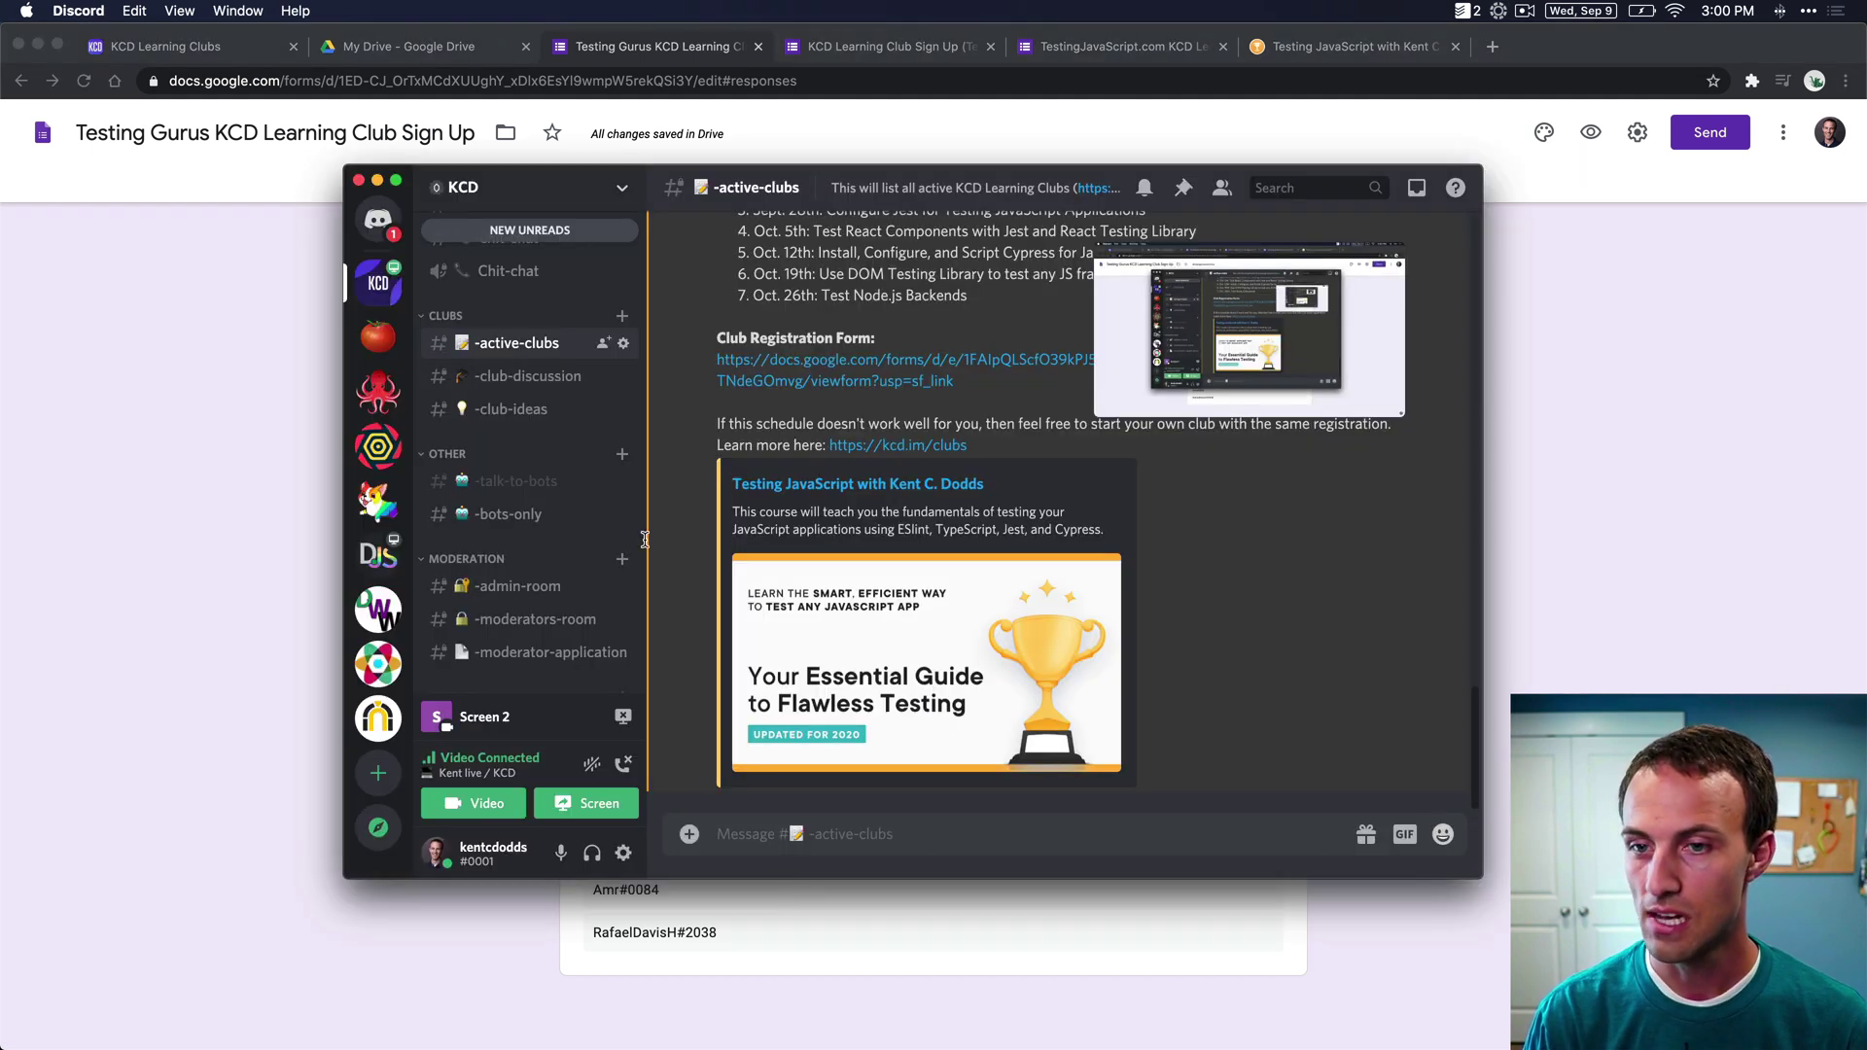
{"action": "left_click", "coordinate": [392, 239]}
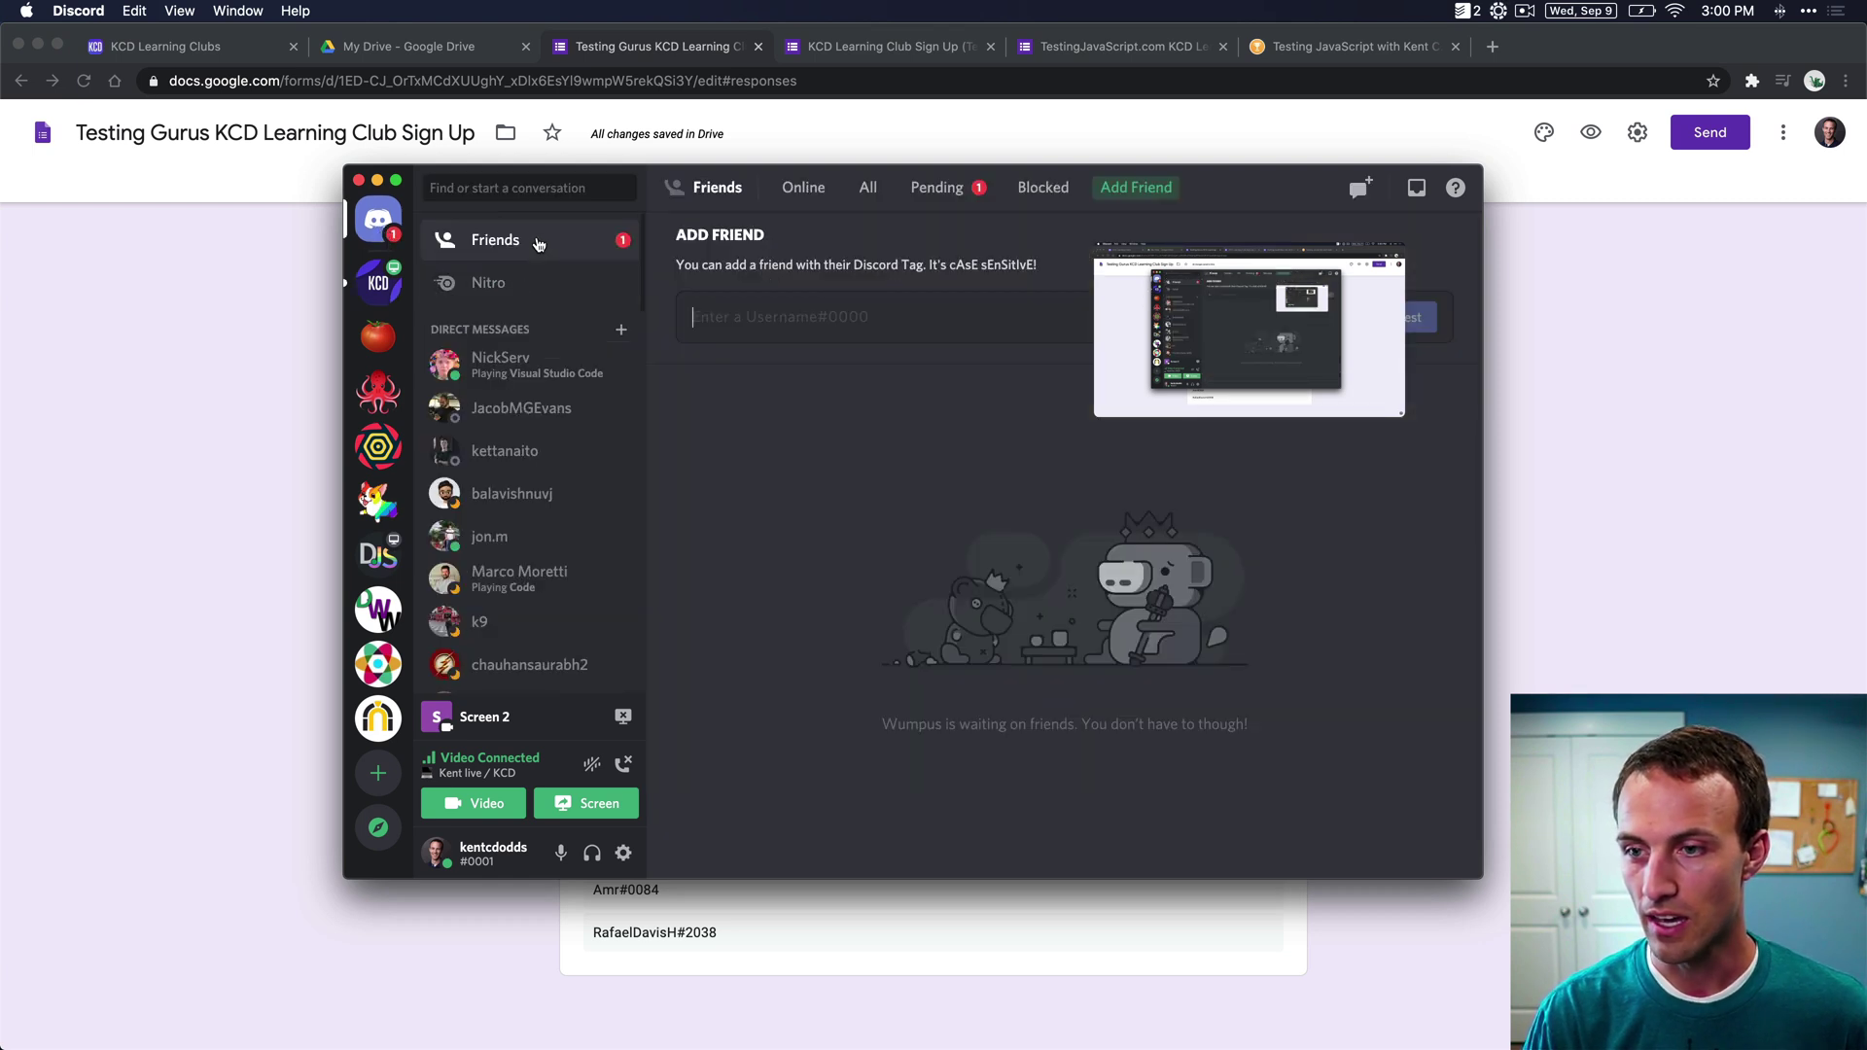
{"action": "left_click", "coordinate": [942, 188]}
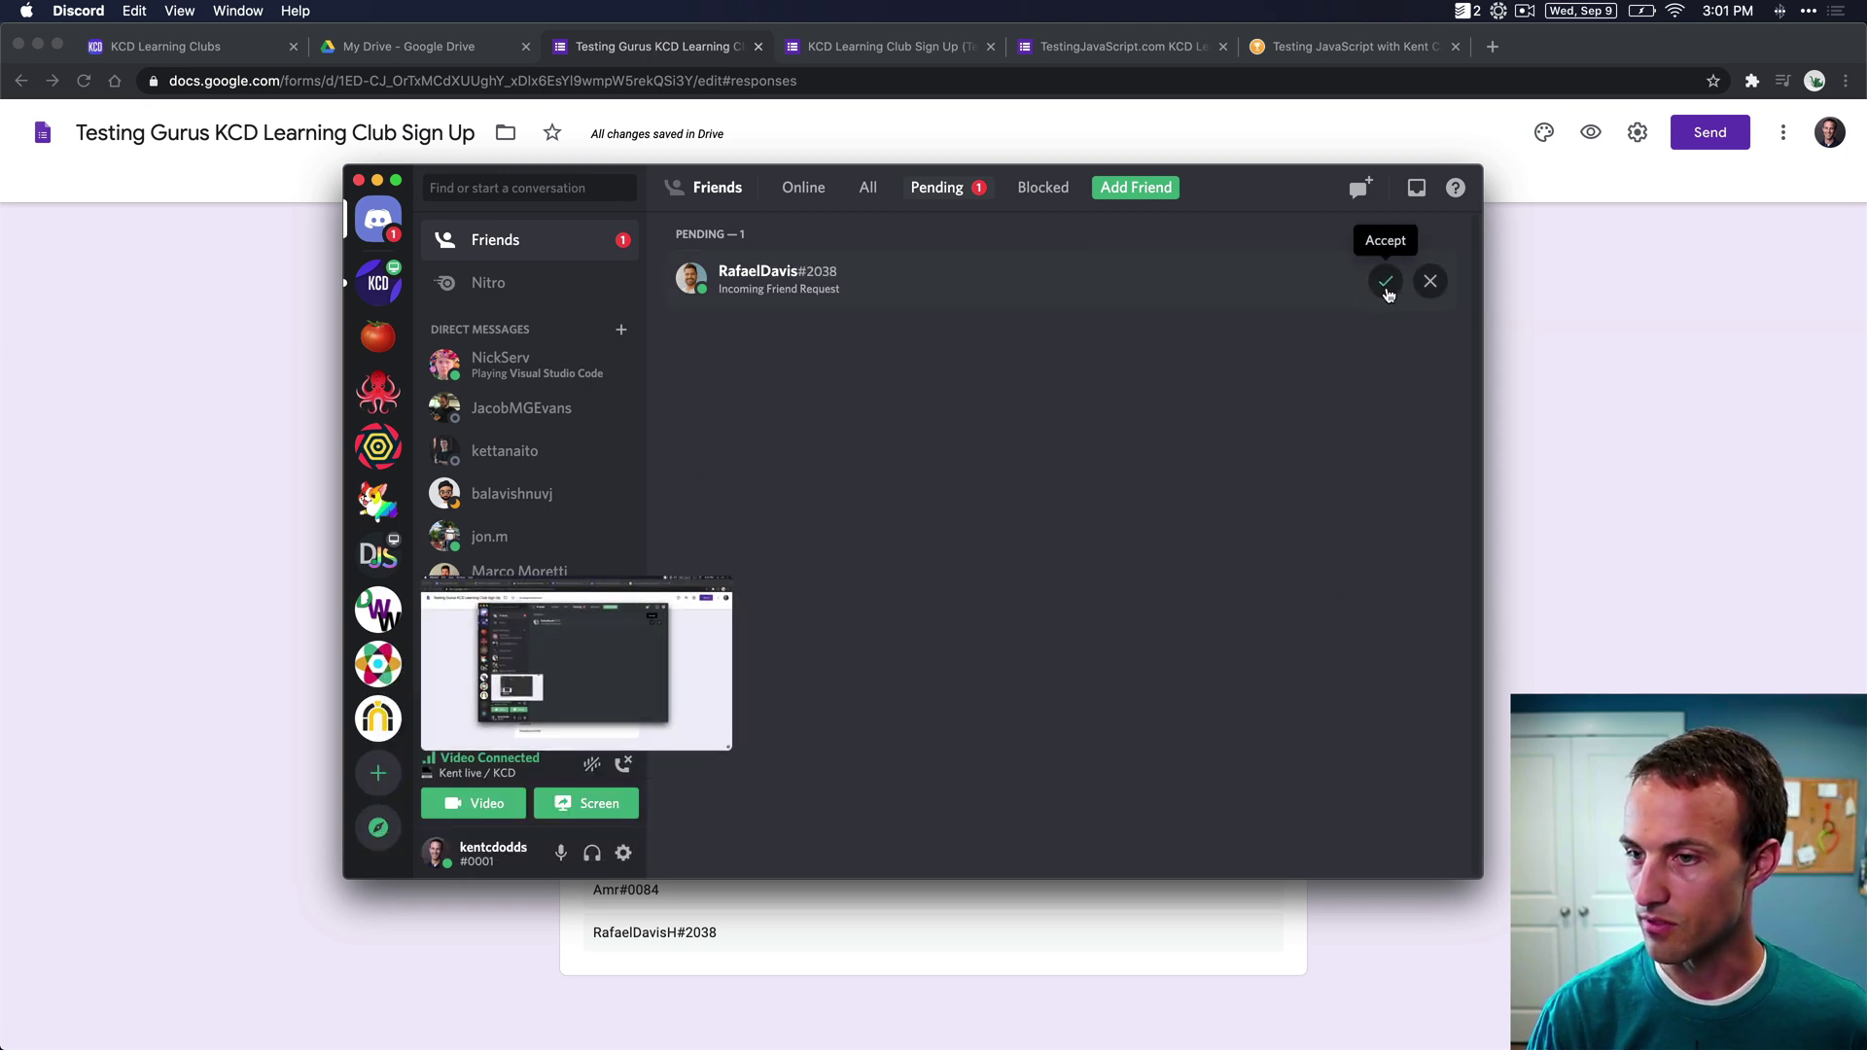
{"action": "left_click", "coordinate": [1387, 289]}
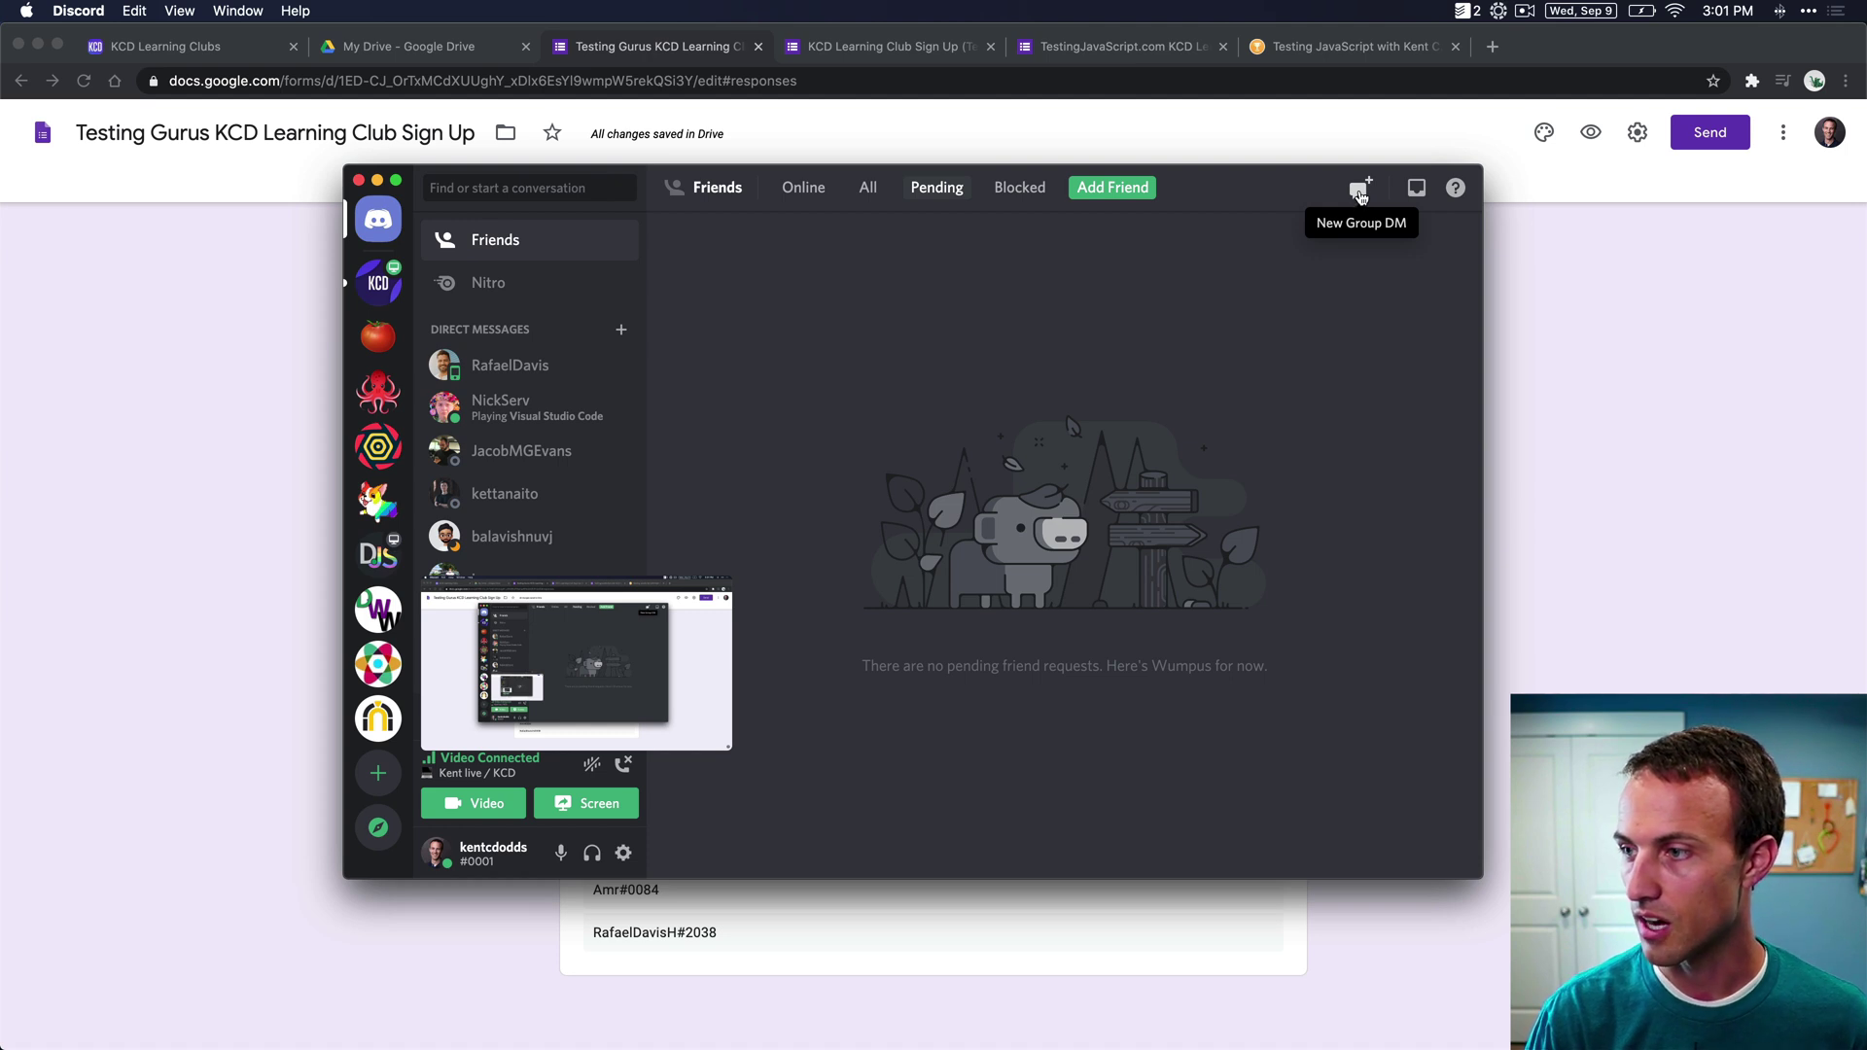
- Create a group DM with the two friends whose Discord usernames appear in the form responses
{"action": "left_click", "coordinate": [1361, 194]}
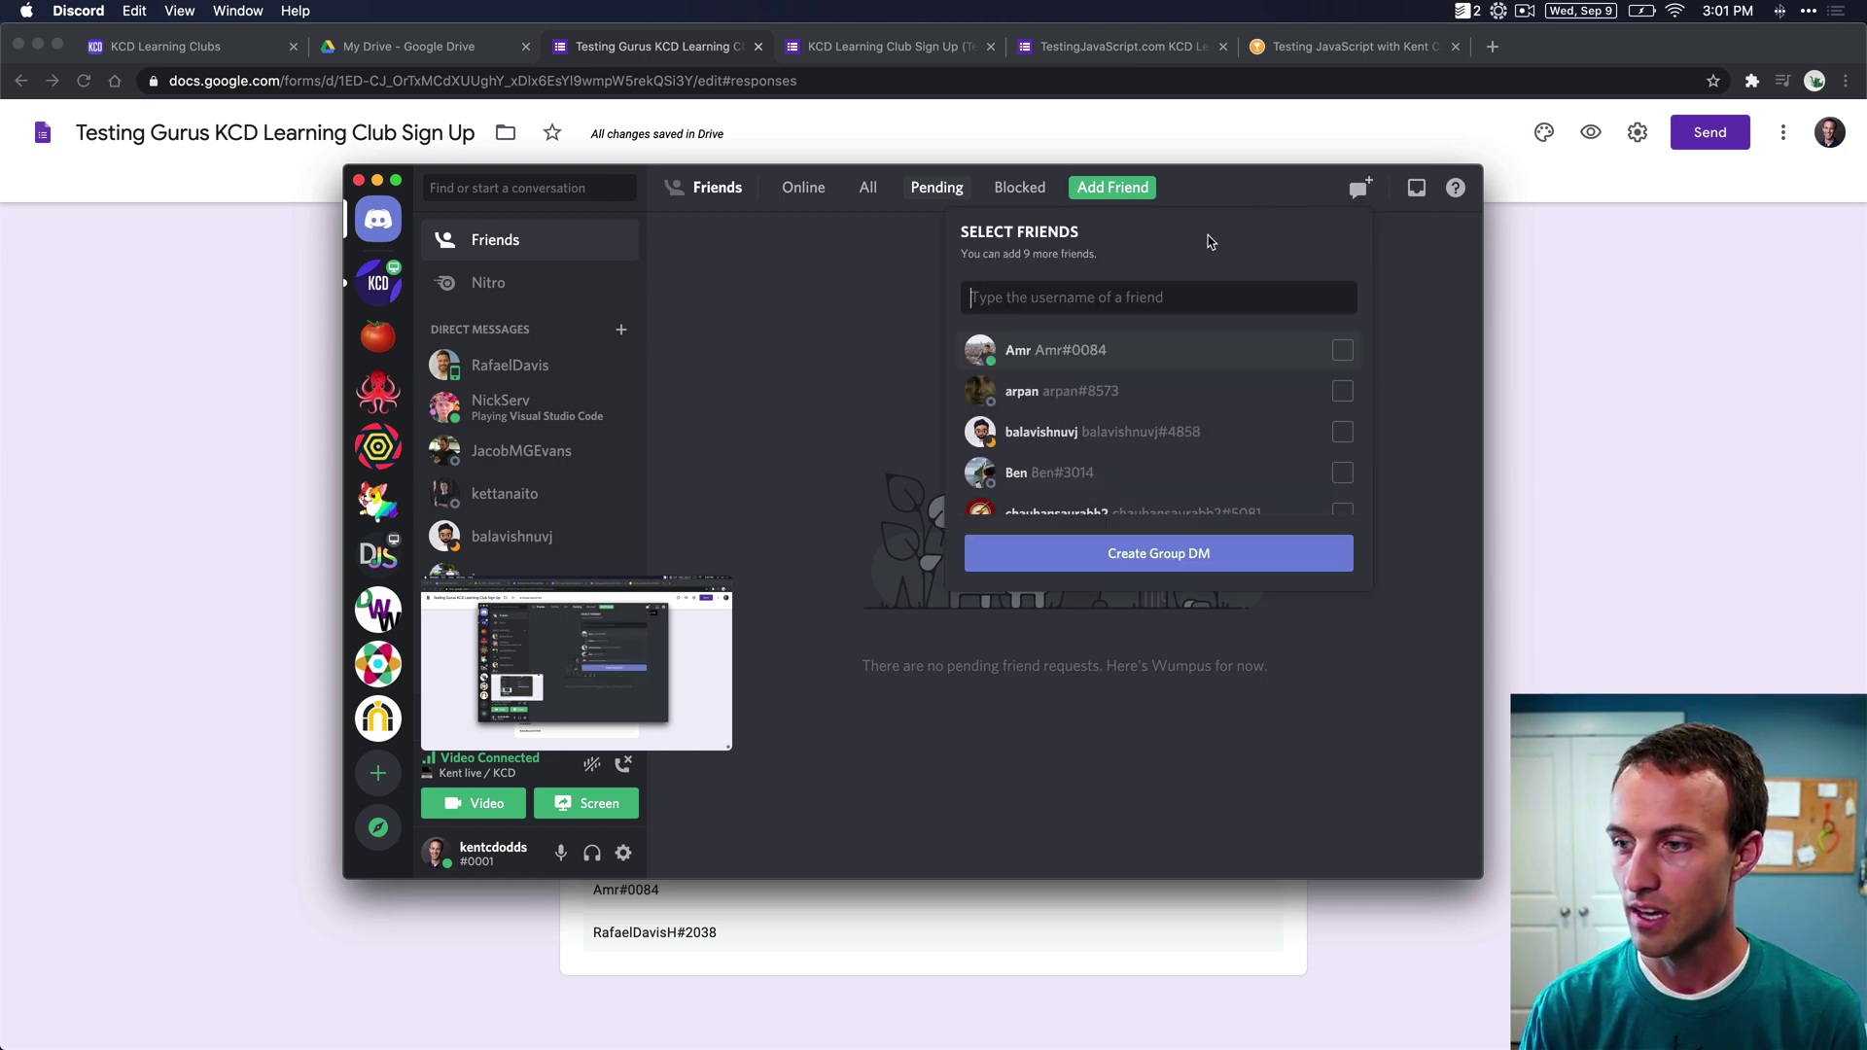
{"action": "left_click", "coordinate": [1103, 362]}
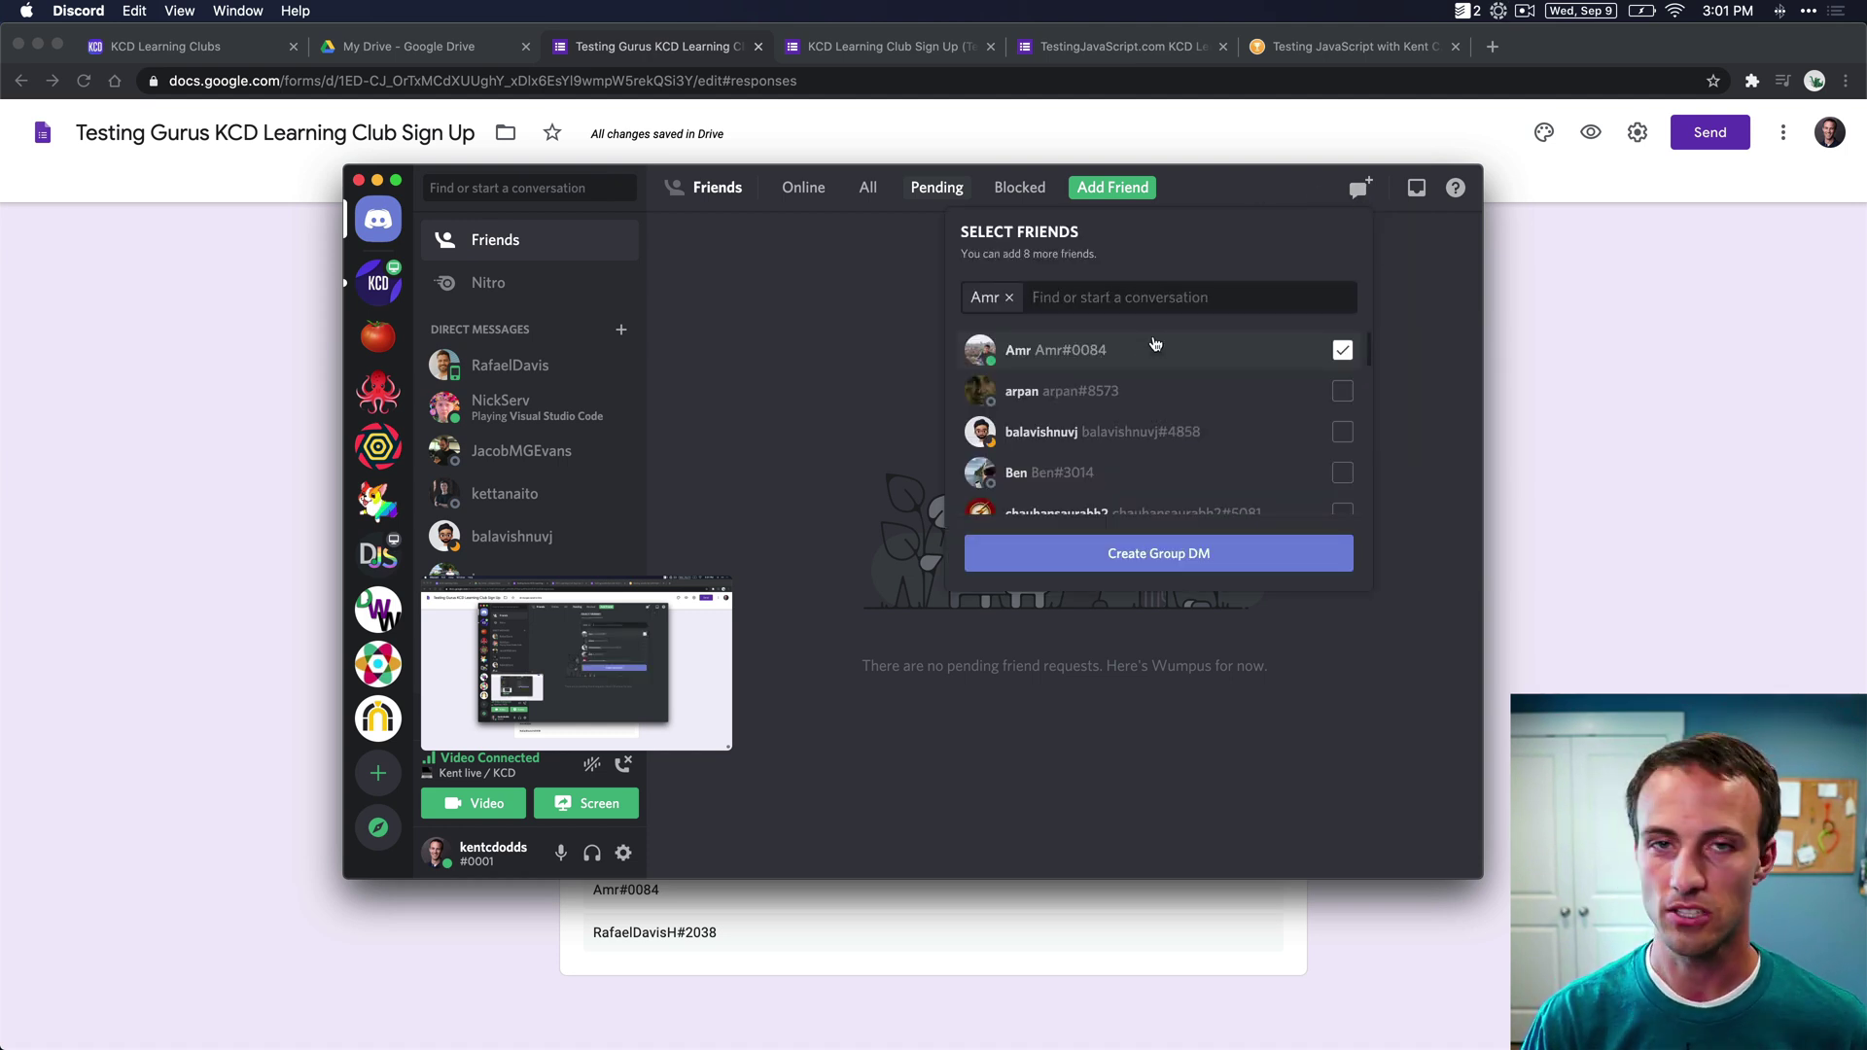
{"action": "left_click", "coordinate": [1089, 297]}
{"action": "type", "text": "rafa"}
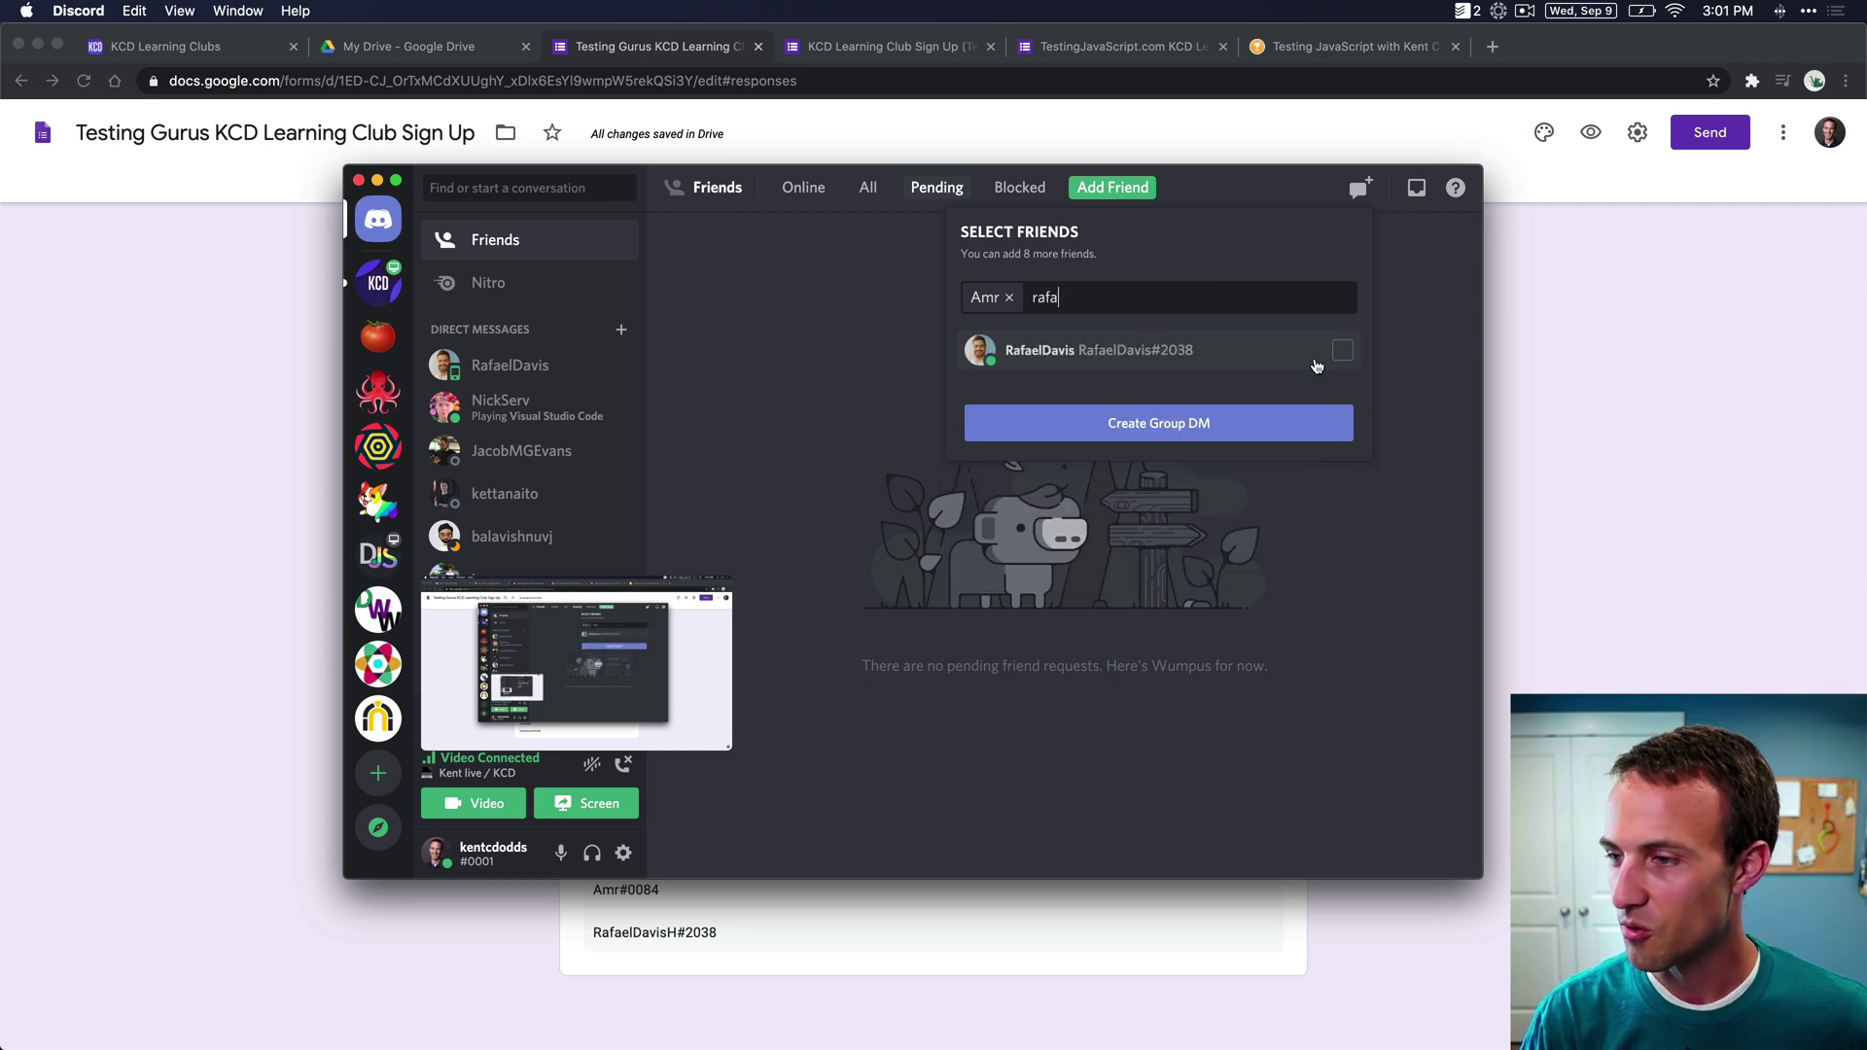
{"action": "left_click", "coordinate": [1311, 360]}
{"action": "left_click", "coordinate": [1571, 522]}
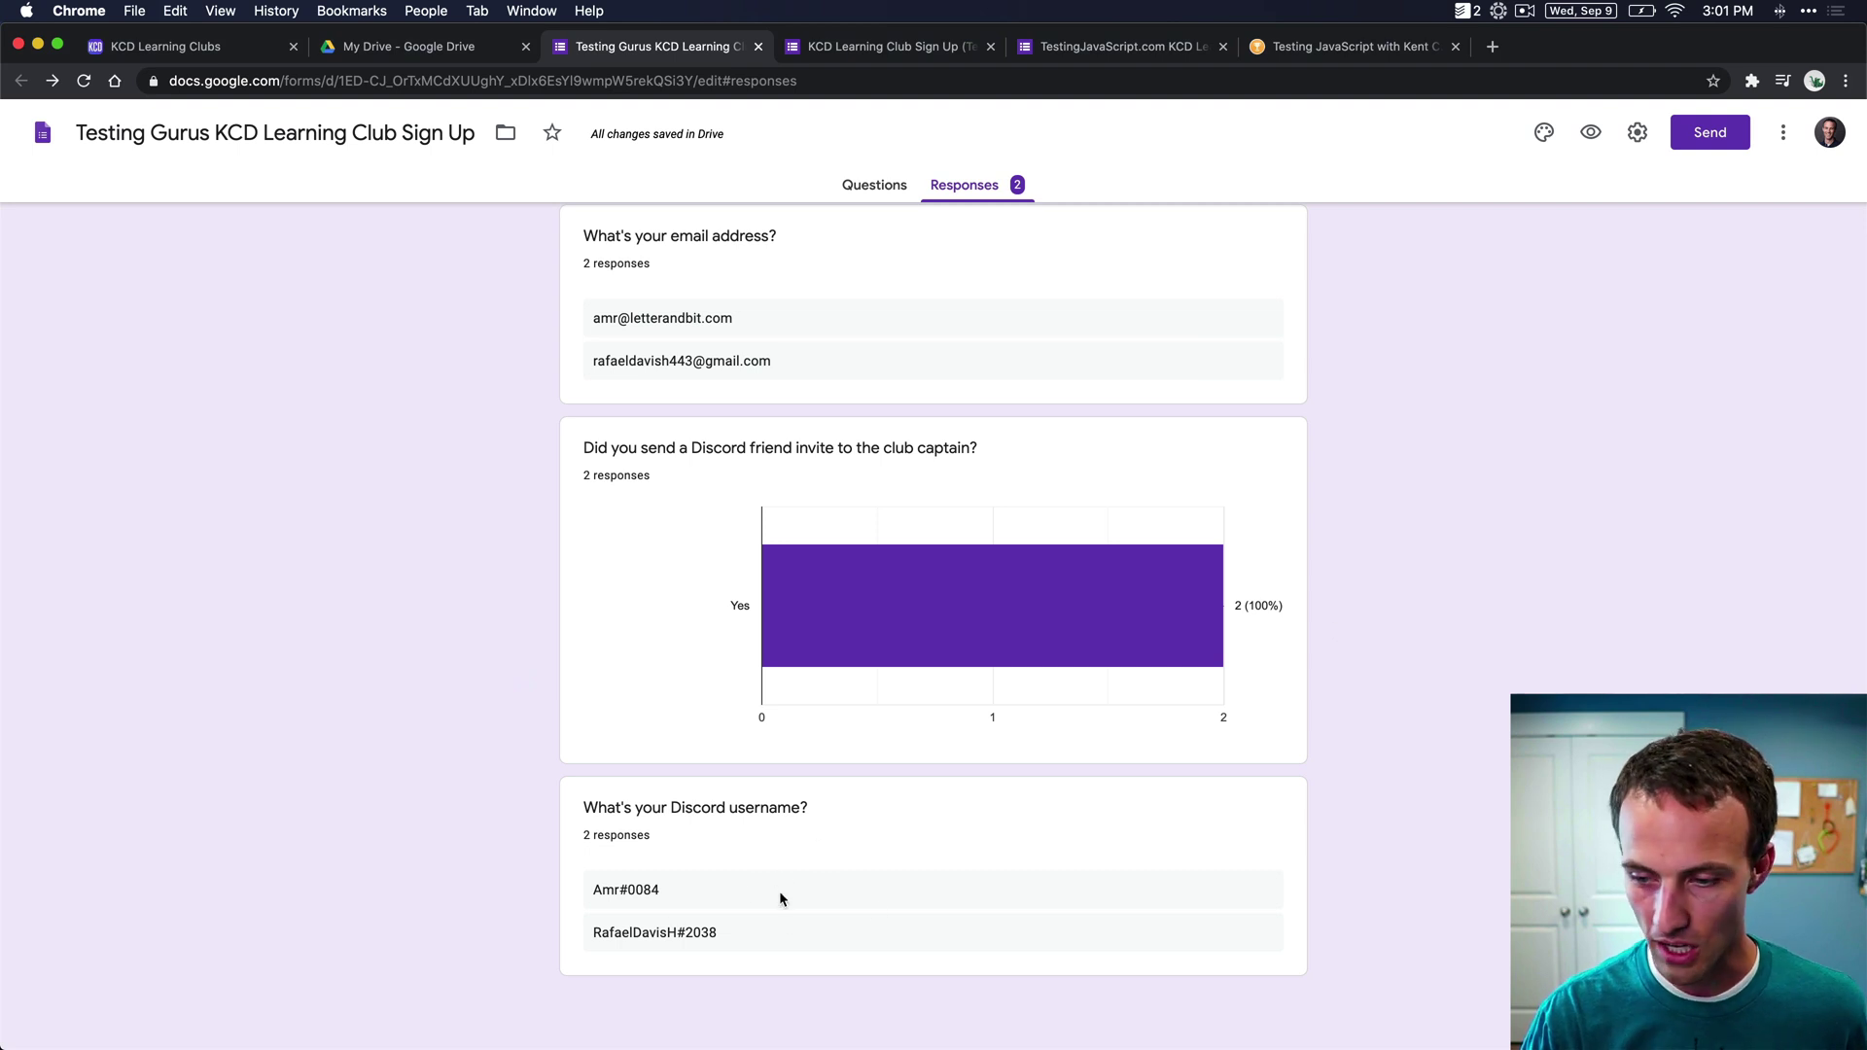
{"action": "key", "text": "super+Tab"}
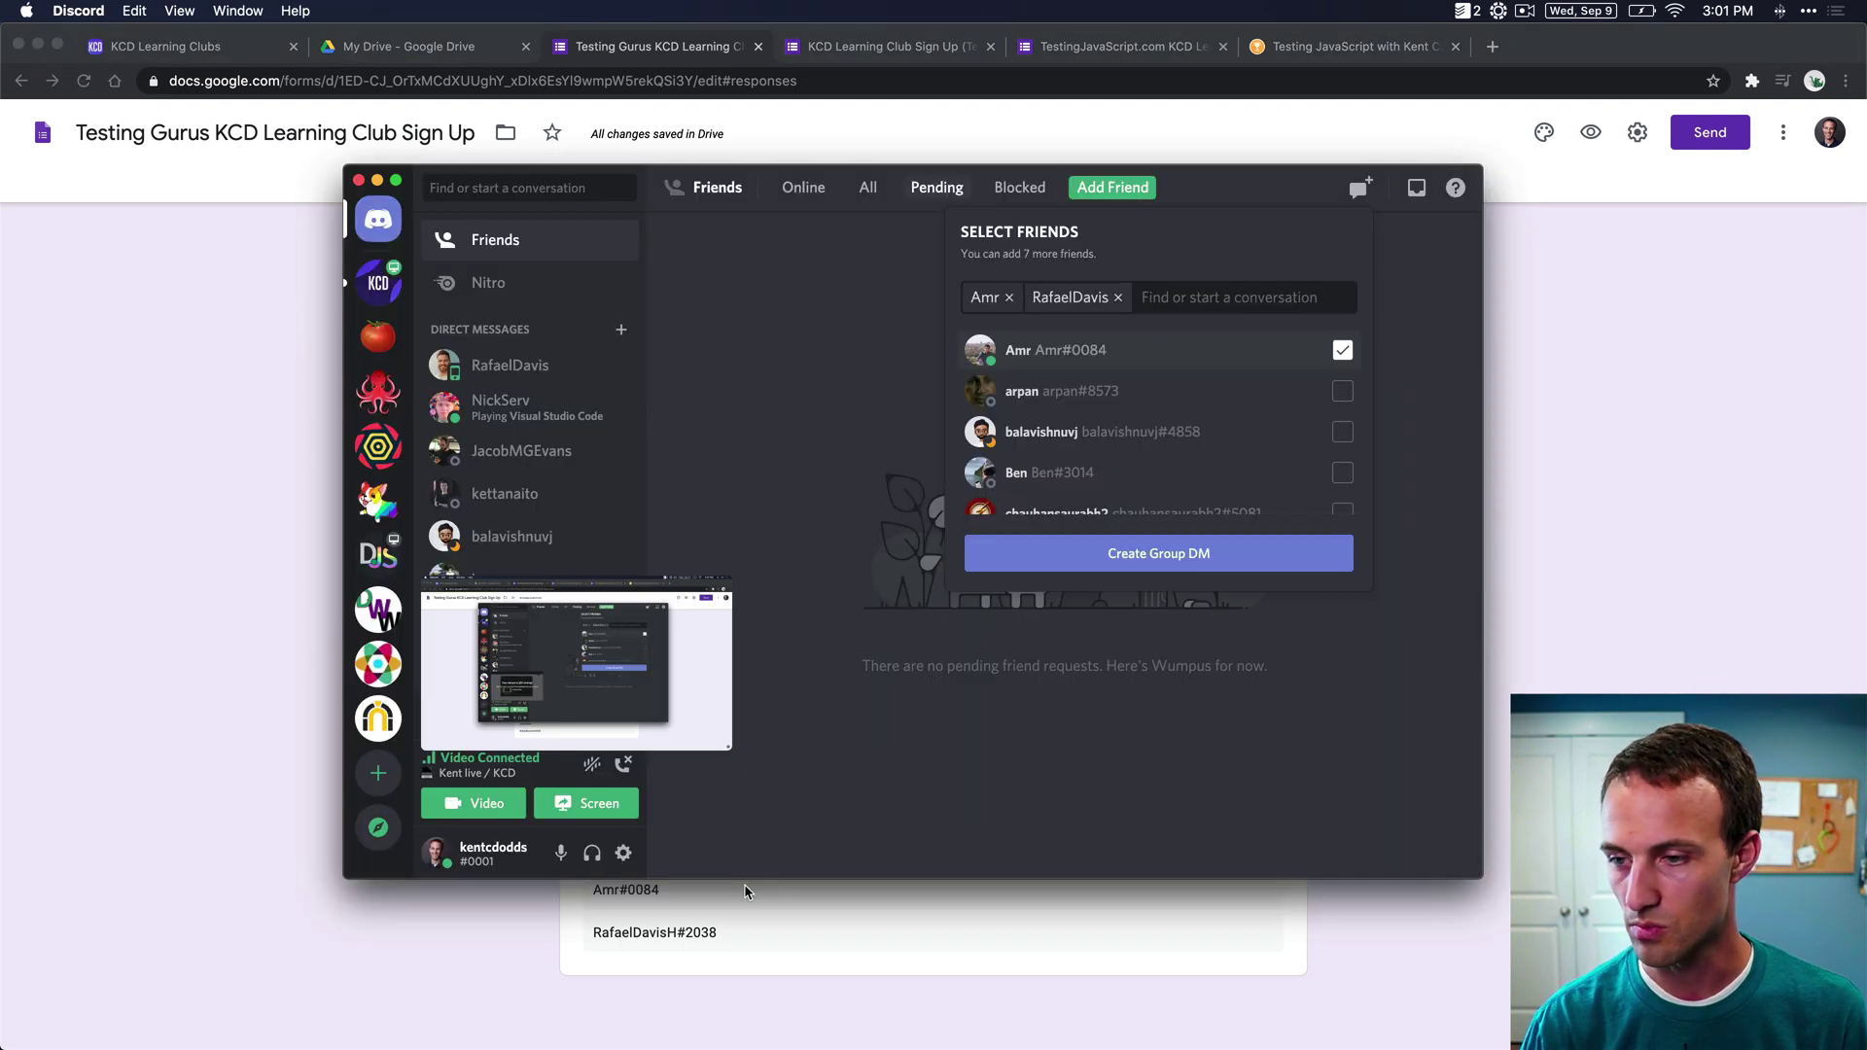
{"action": "left_click", "coordinate": [1143, 556]}
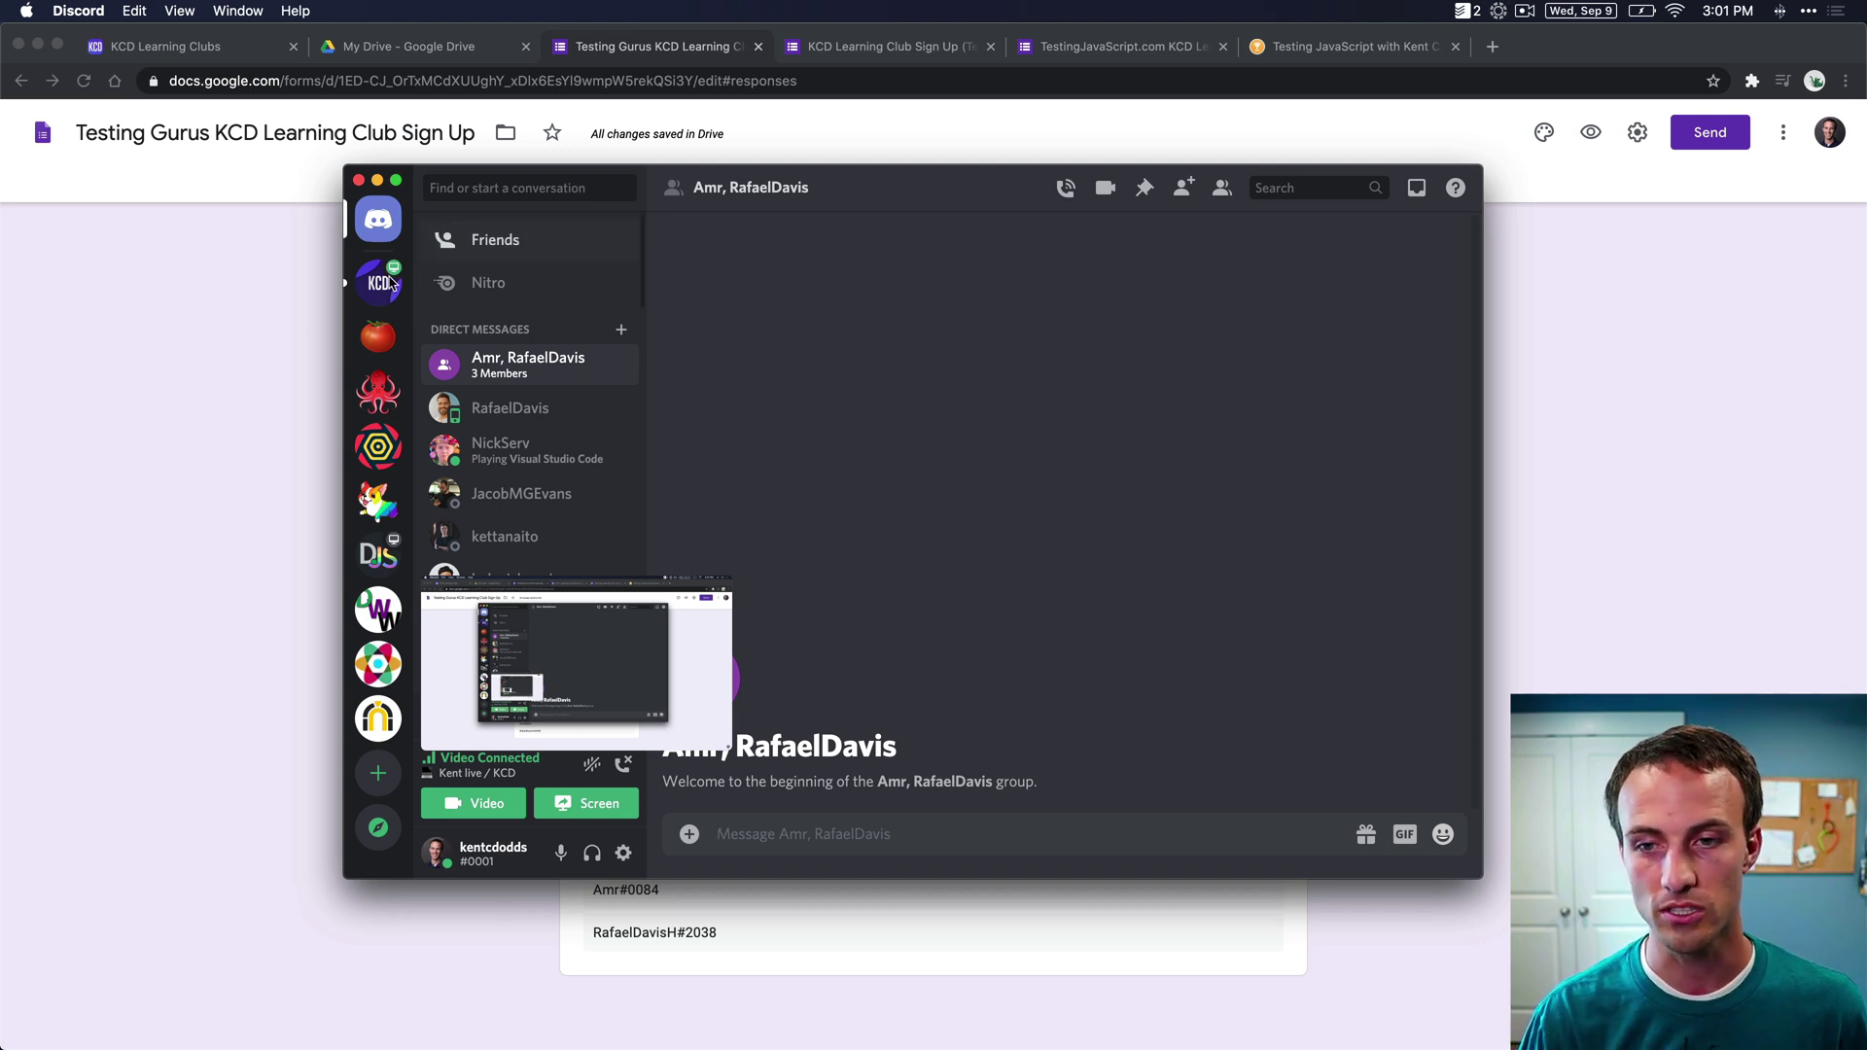
- Return to the KCD server's active-clubs channel and add the checkered_flag reaction to the Testing Gurus listing
{"action": "mouse_move", "coordinate": [378, 286]}
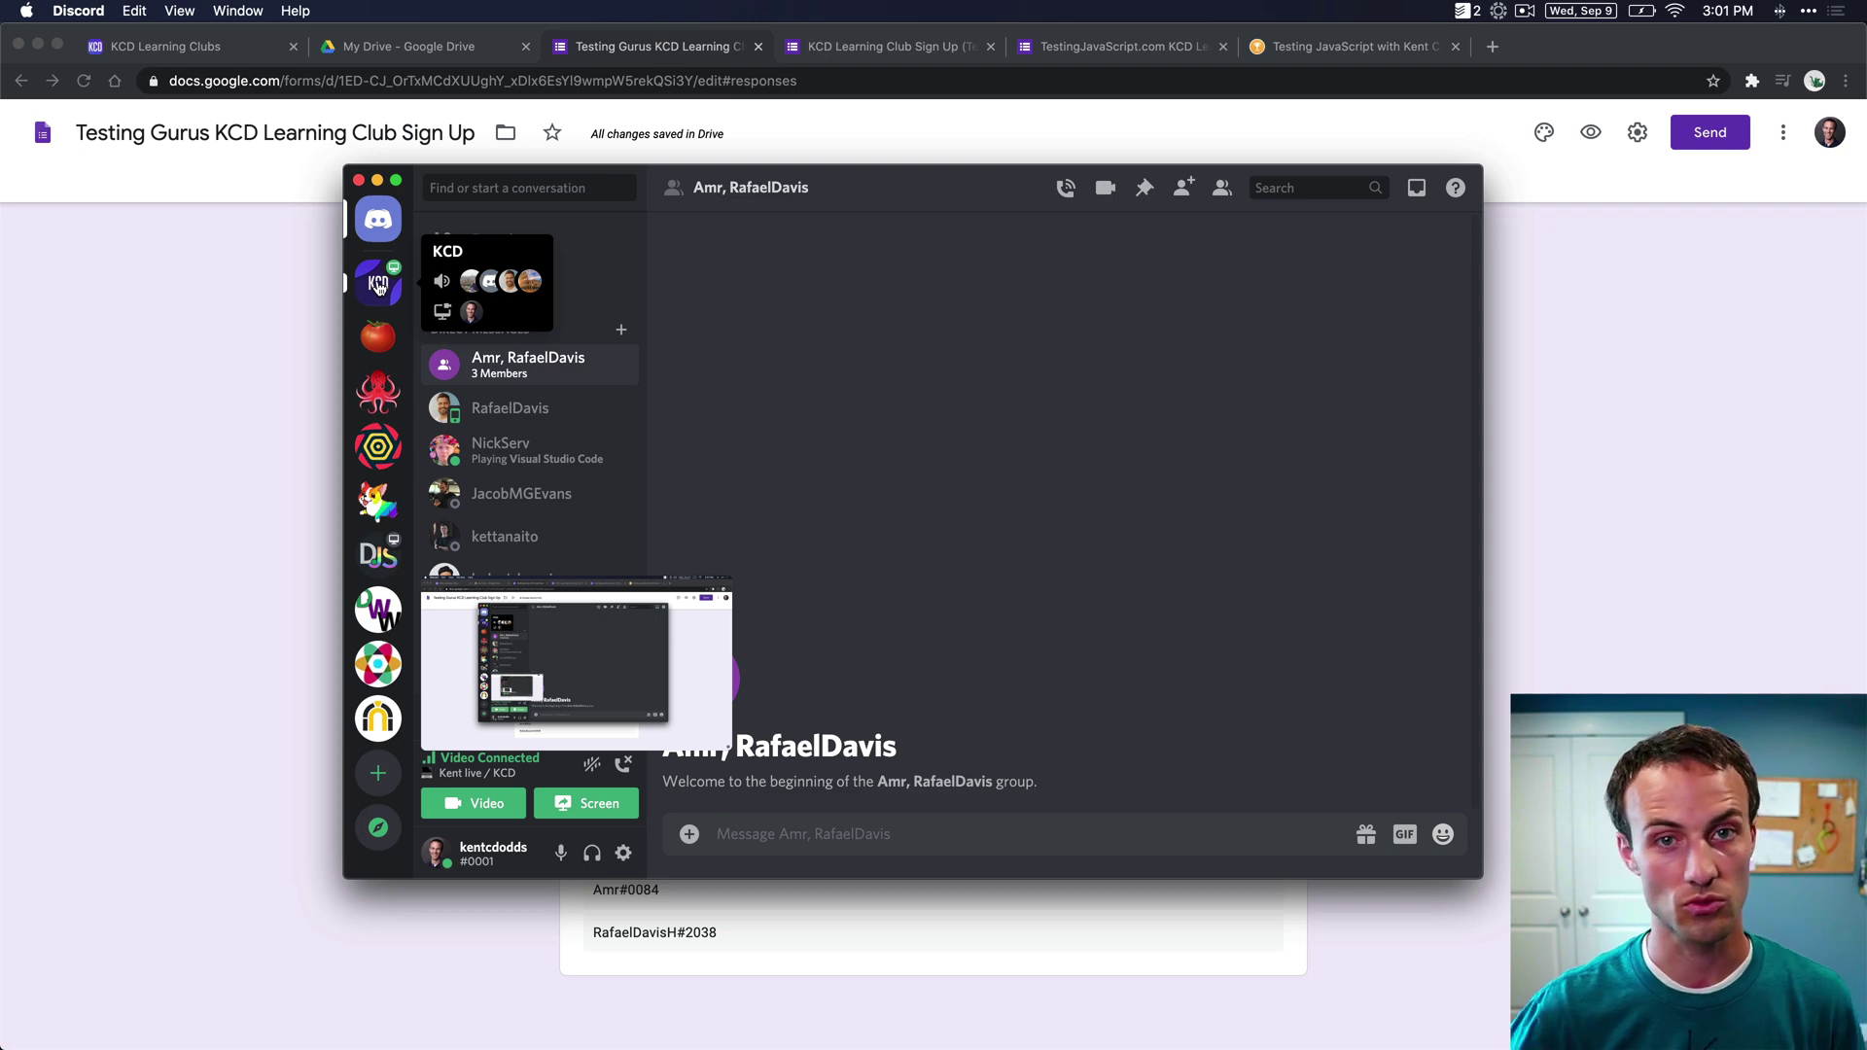
{"action": "left_click", "coordinate": [378, 284]}
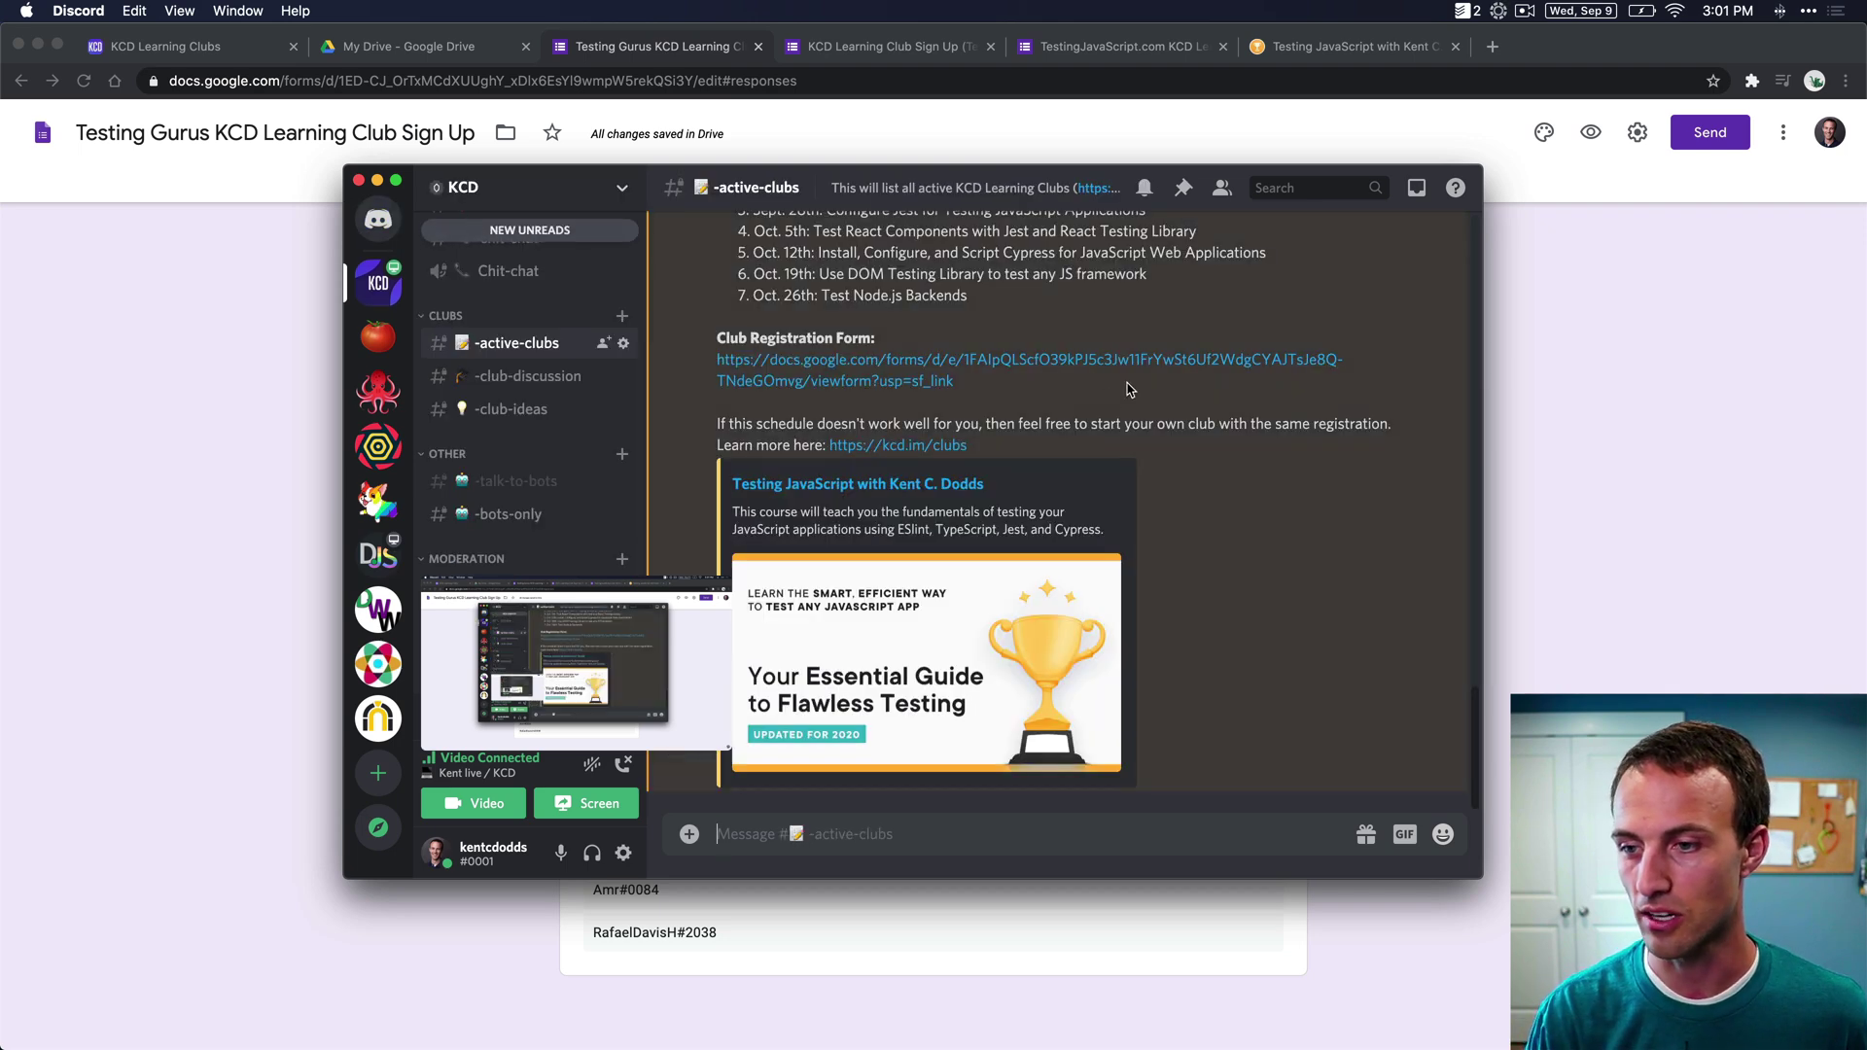
{"action": "scroll", "coordinate": [1128, 389], "scroll_direction": "up", "scroll_amount": 3}
{"action": "scroll", "coordinate": [1128, 388], "scroll_direction": "up", "scroll_amount": 5}
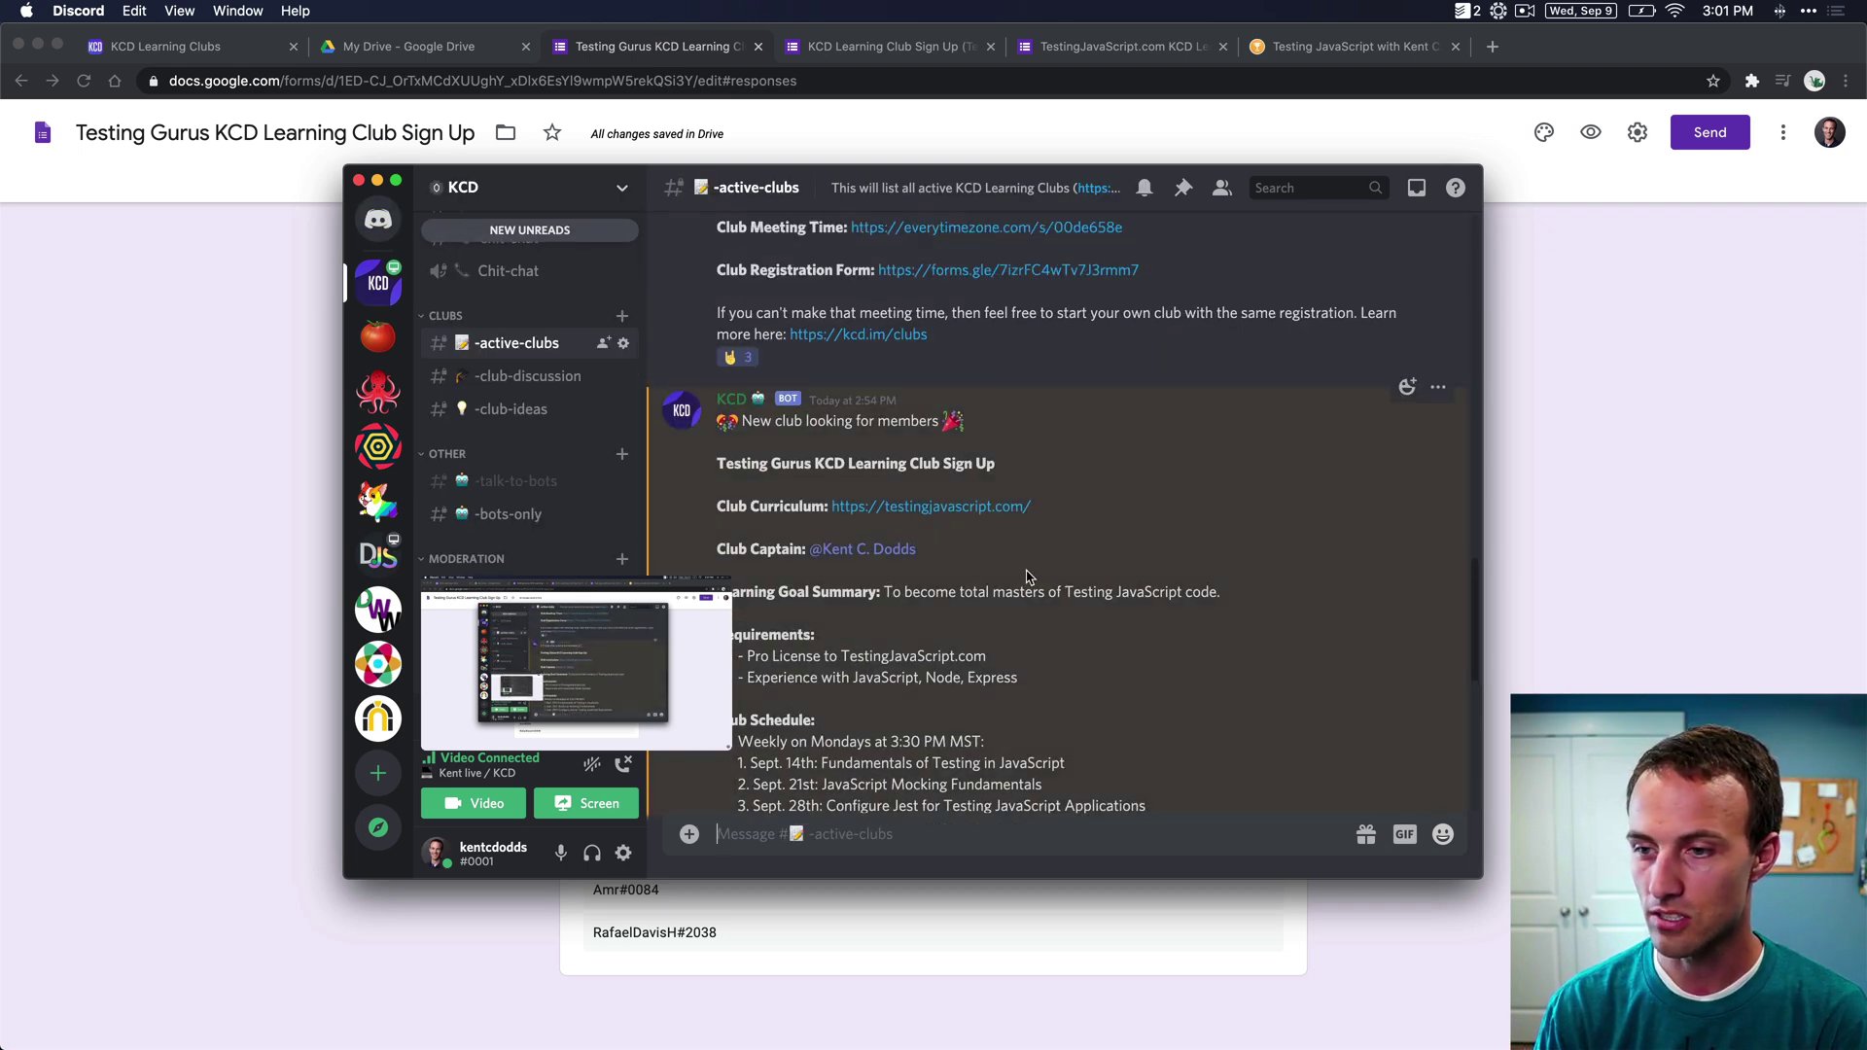
{"action": "scroll", "coordinate": [1201, 547], "scroll_direction": "down", "scroll_amount": 5}
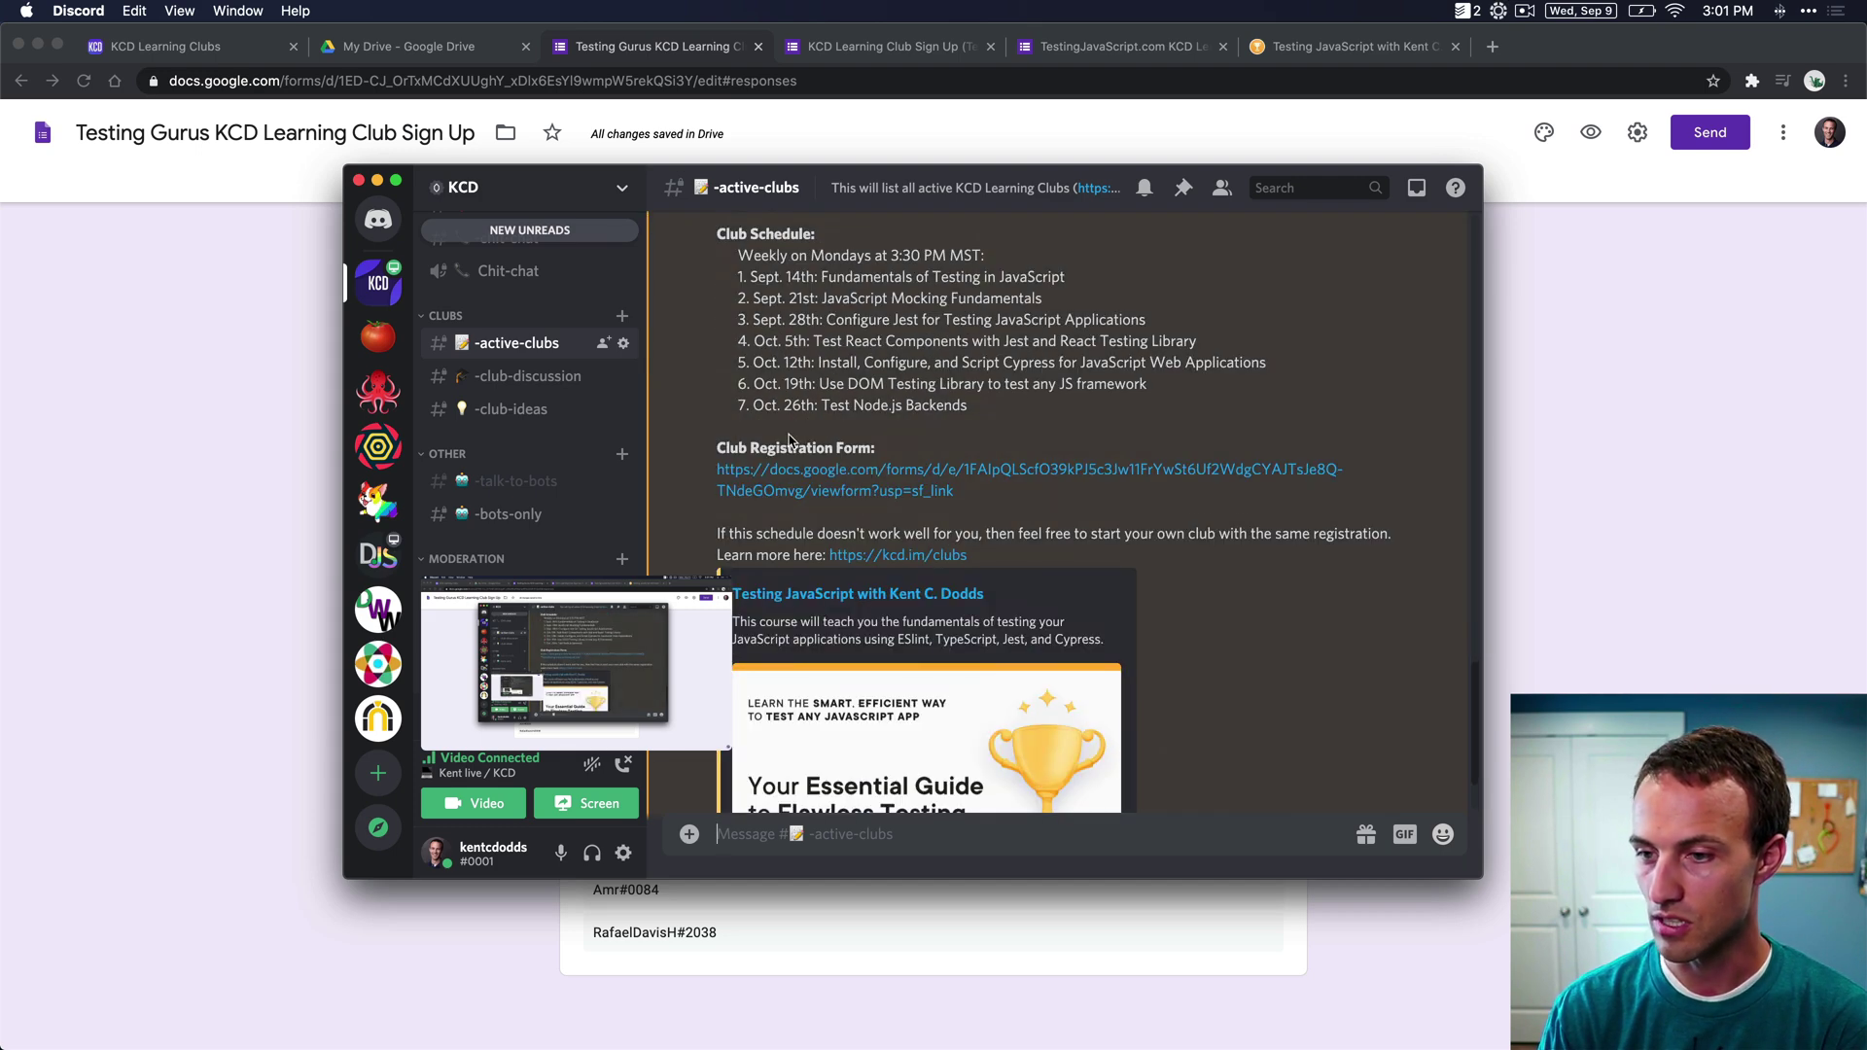
{"action": "scroll", "coordinate": [1150, 403], "scroll_direction": "up", "scroll_amount": 4}
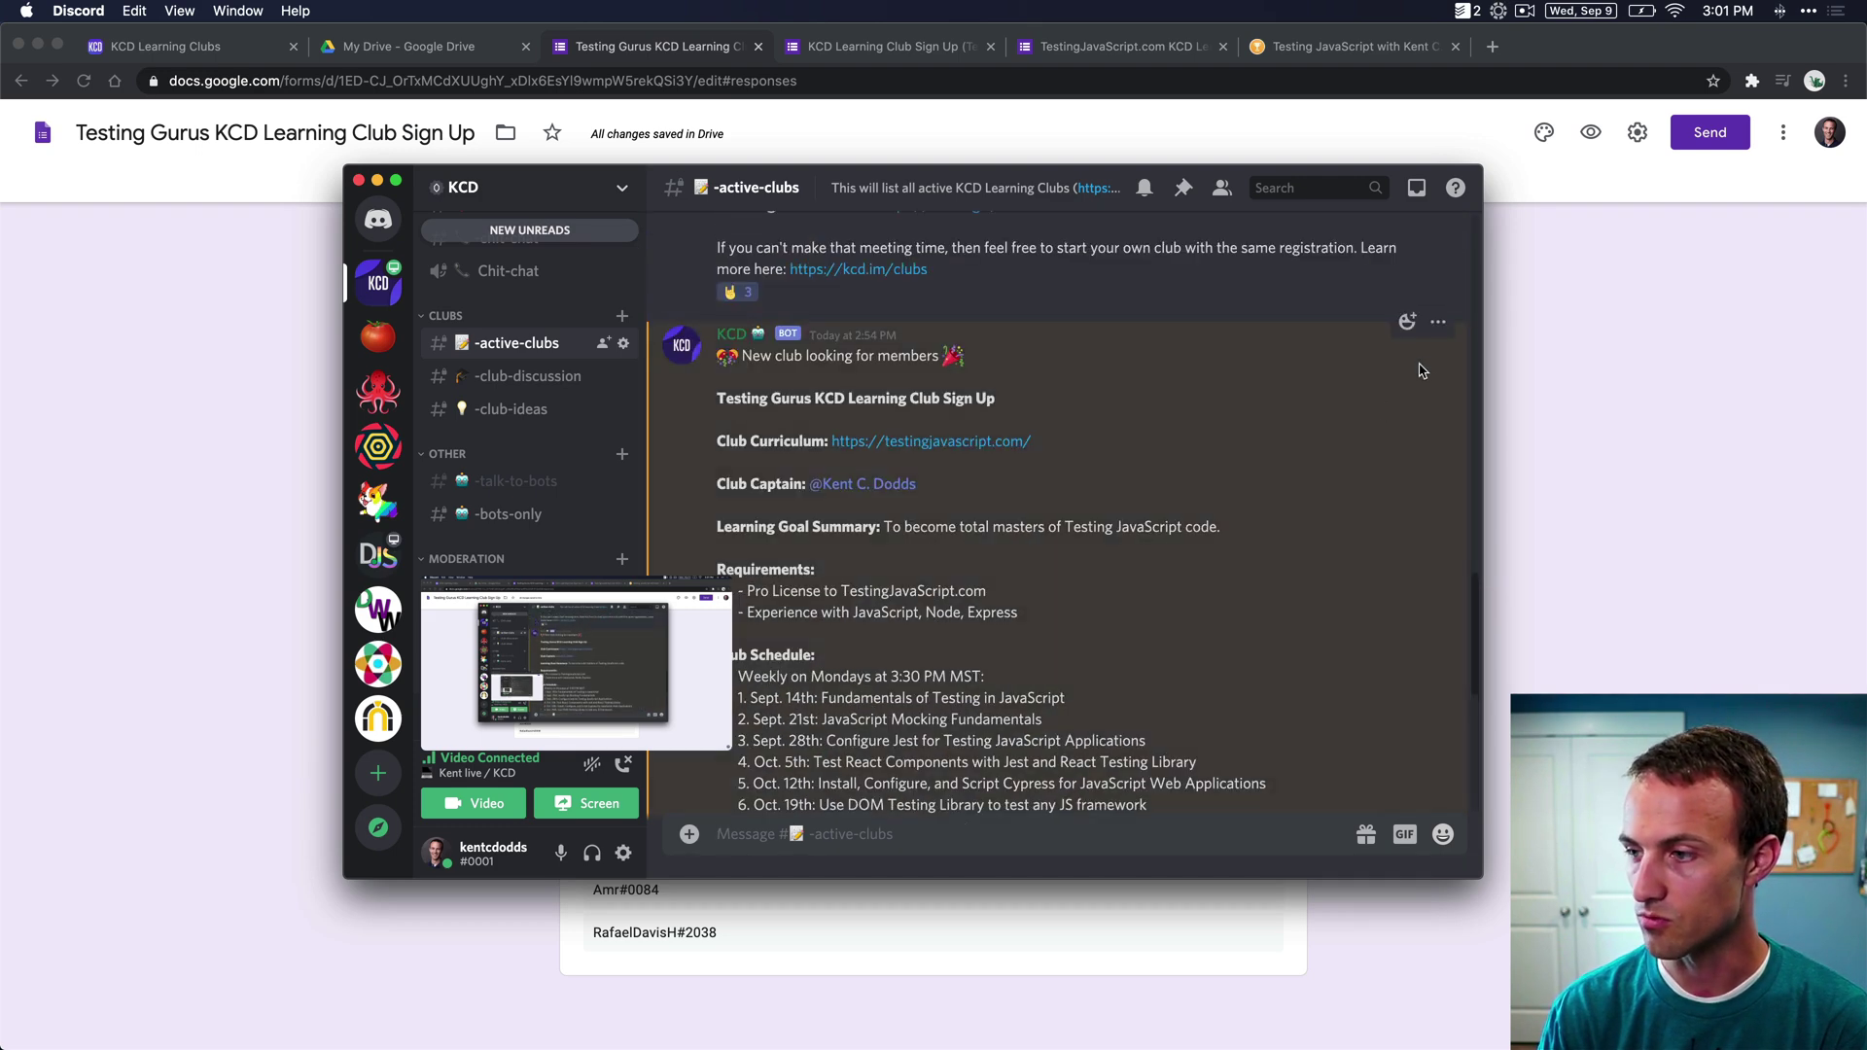
{"action": "left_click", "coordinate": [1407, 323]}
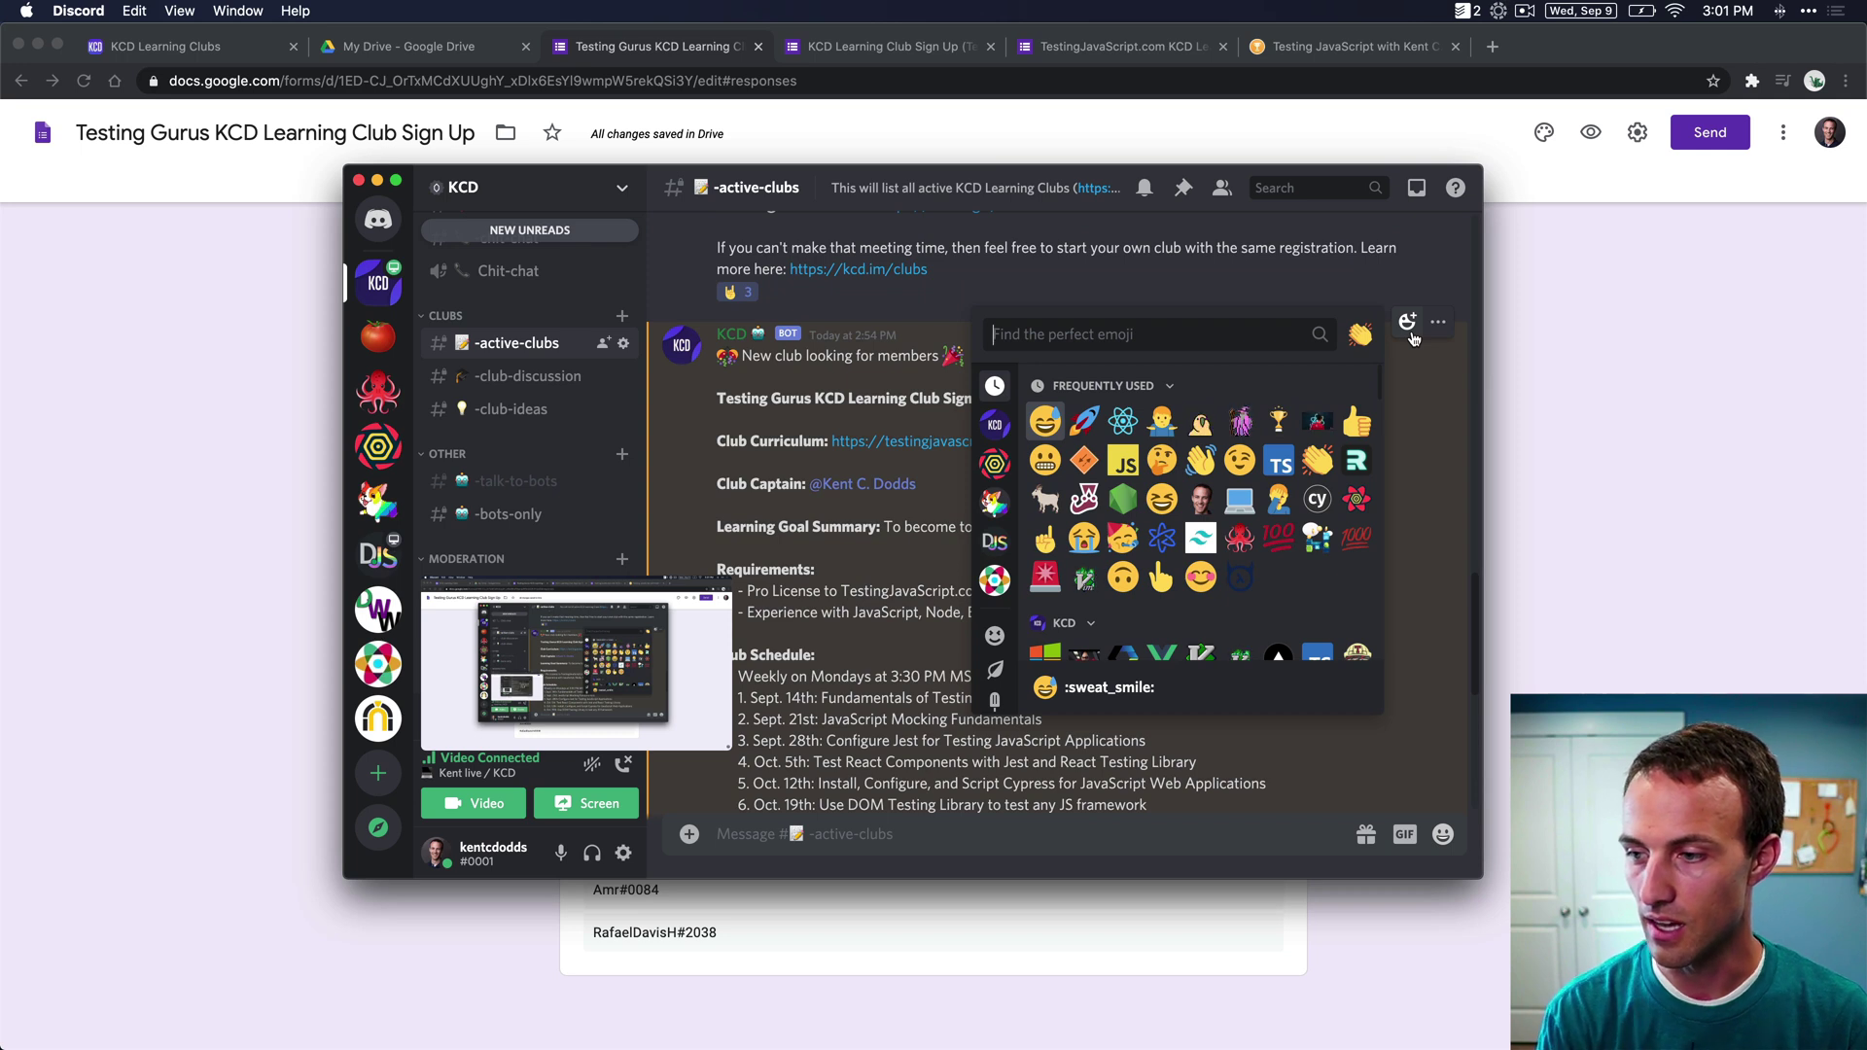
{"action": "type", "text": "check"}
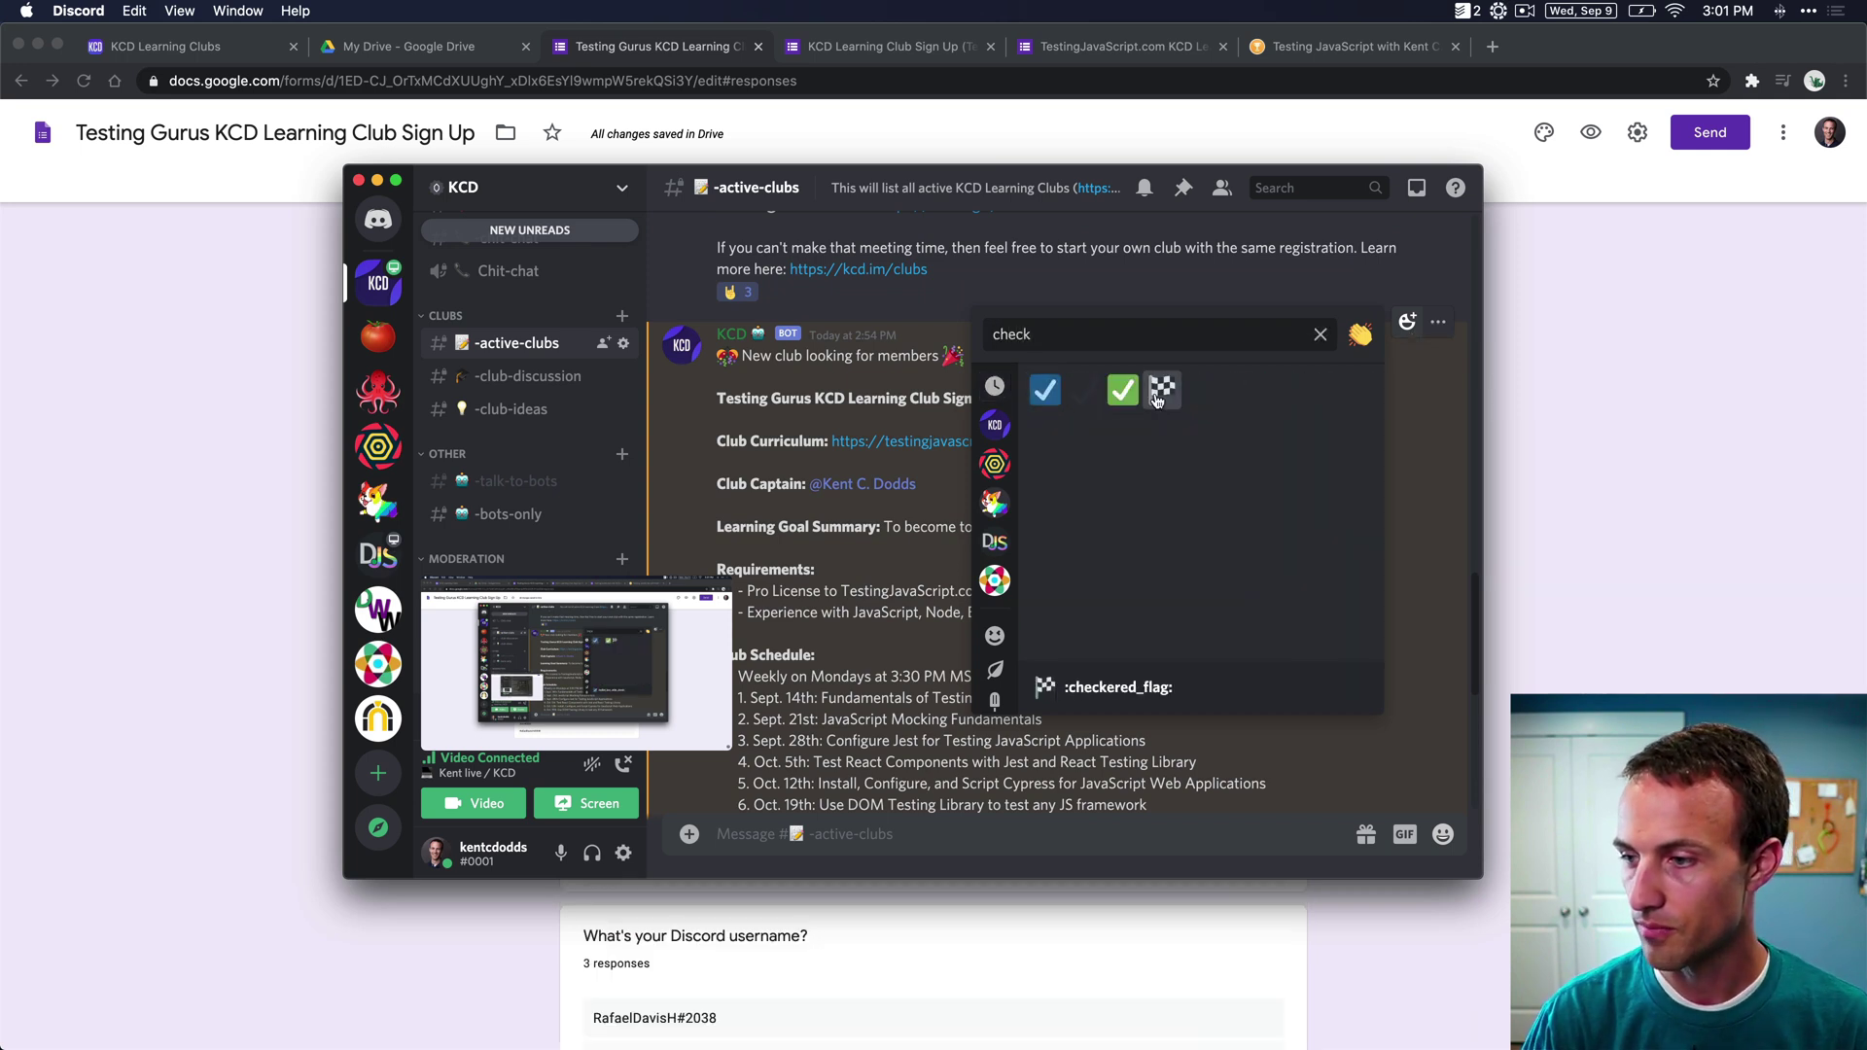
{"action": "key", "text": "Return"}
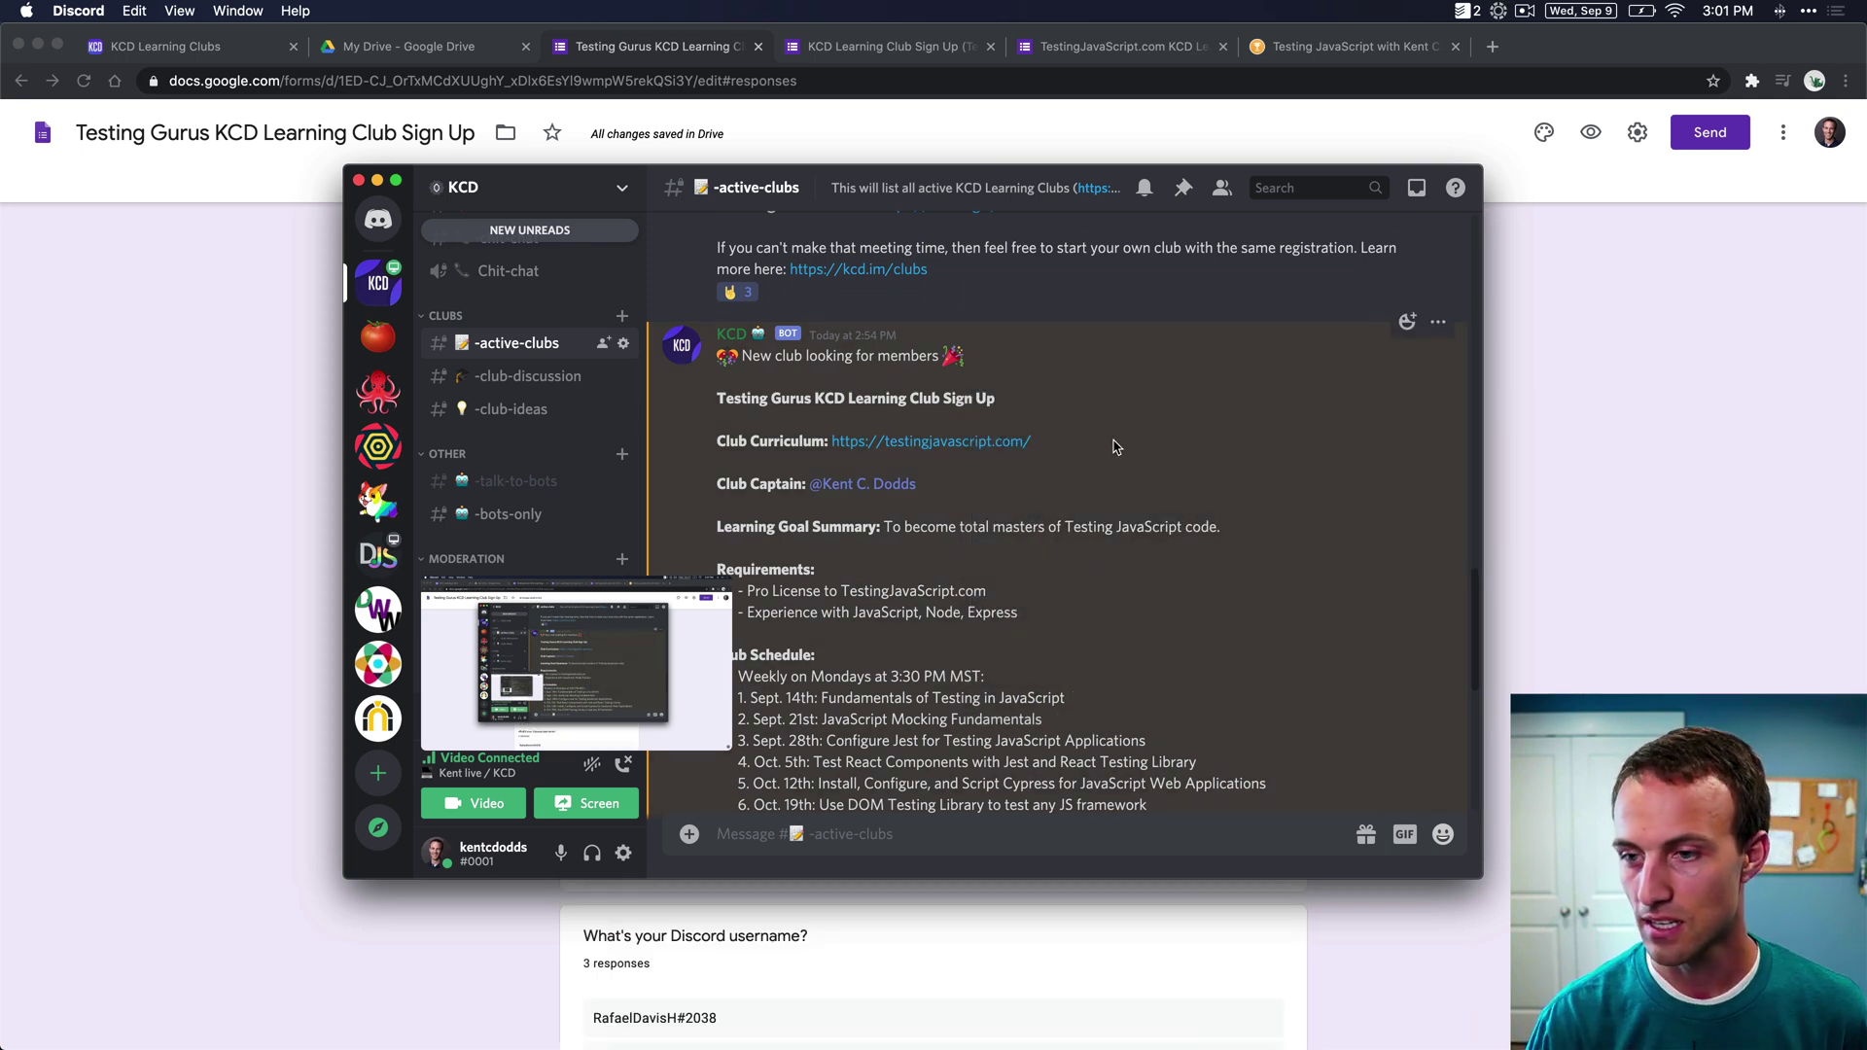
{"action": "scroll", "coordinate": [1103, 477], "scroll_direction": "down", "scroll_amount": 5}
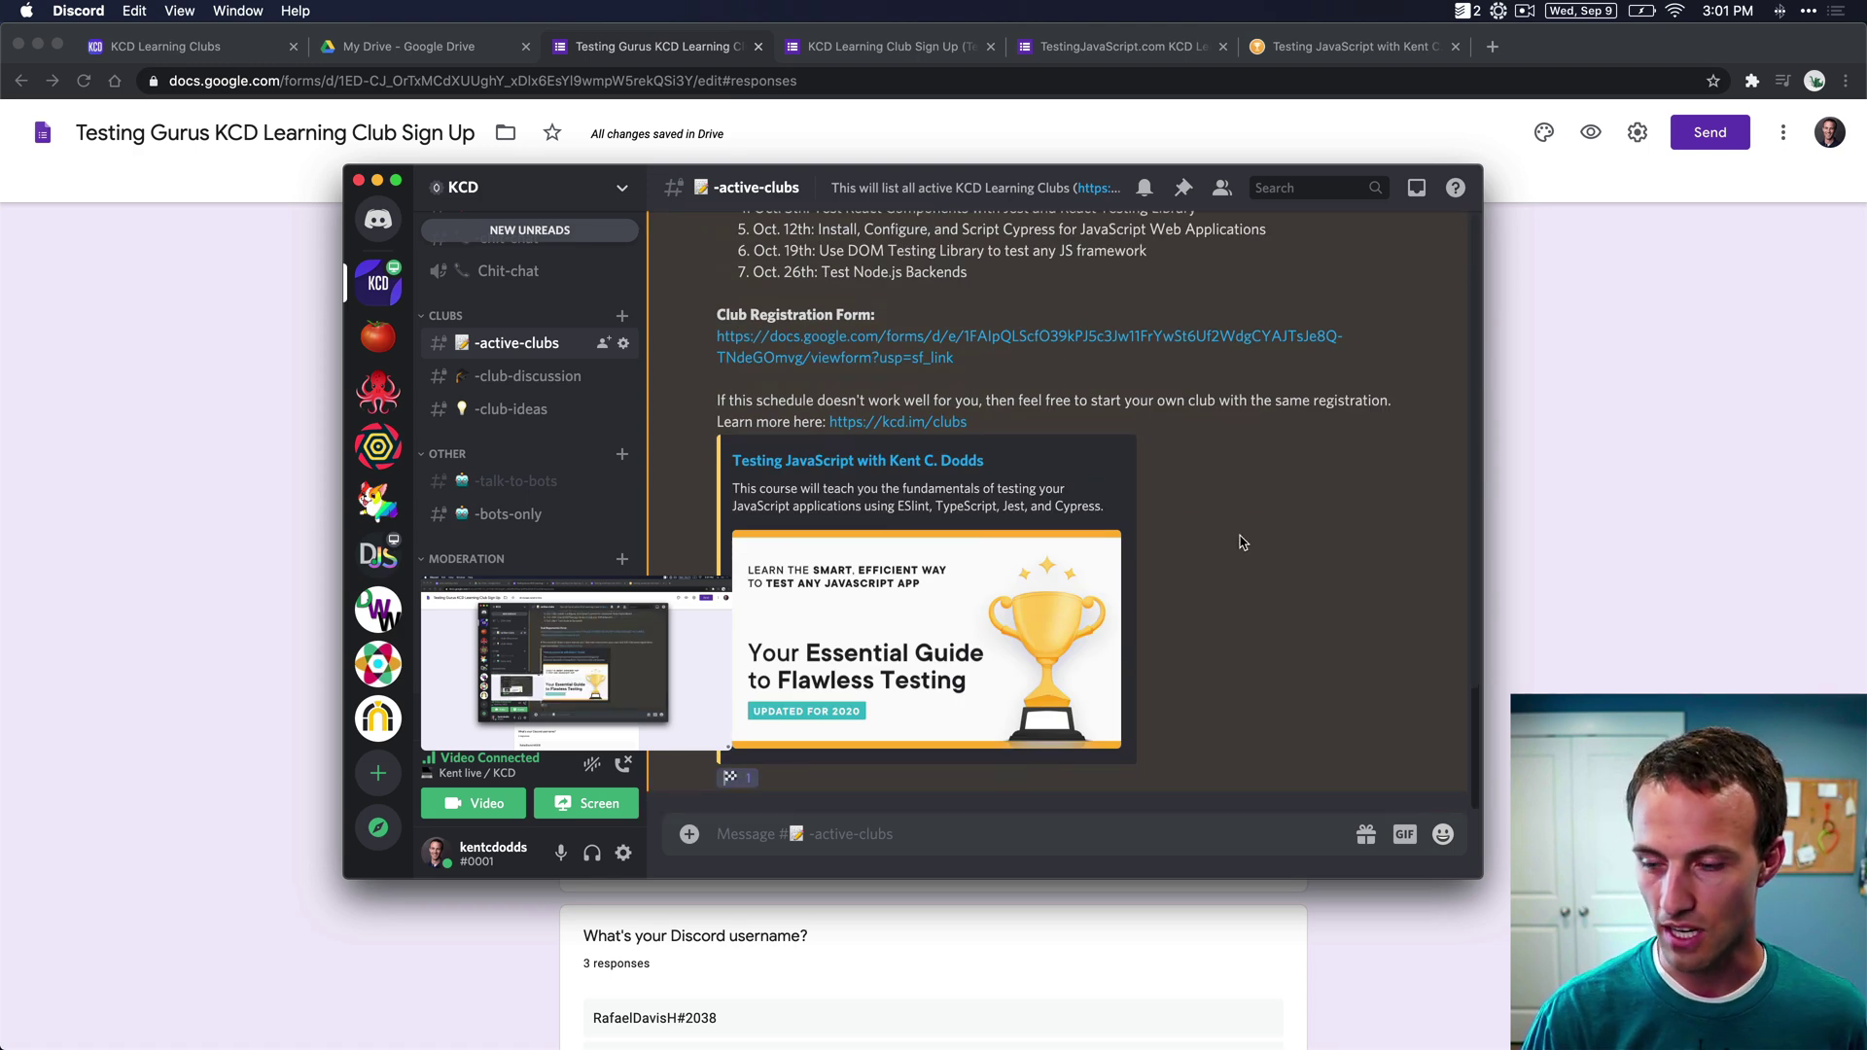
{"action": "scroll", "coordinate": [1242, 542], "scroll_direction": "down", "scroll_amount": 10}
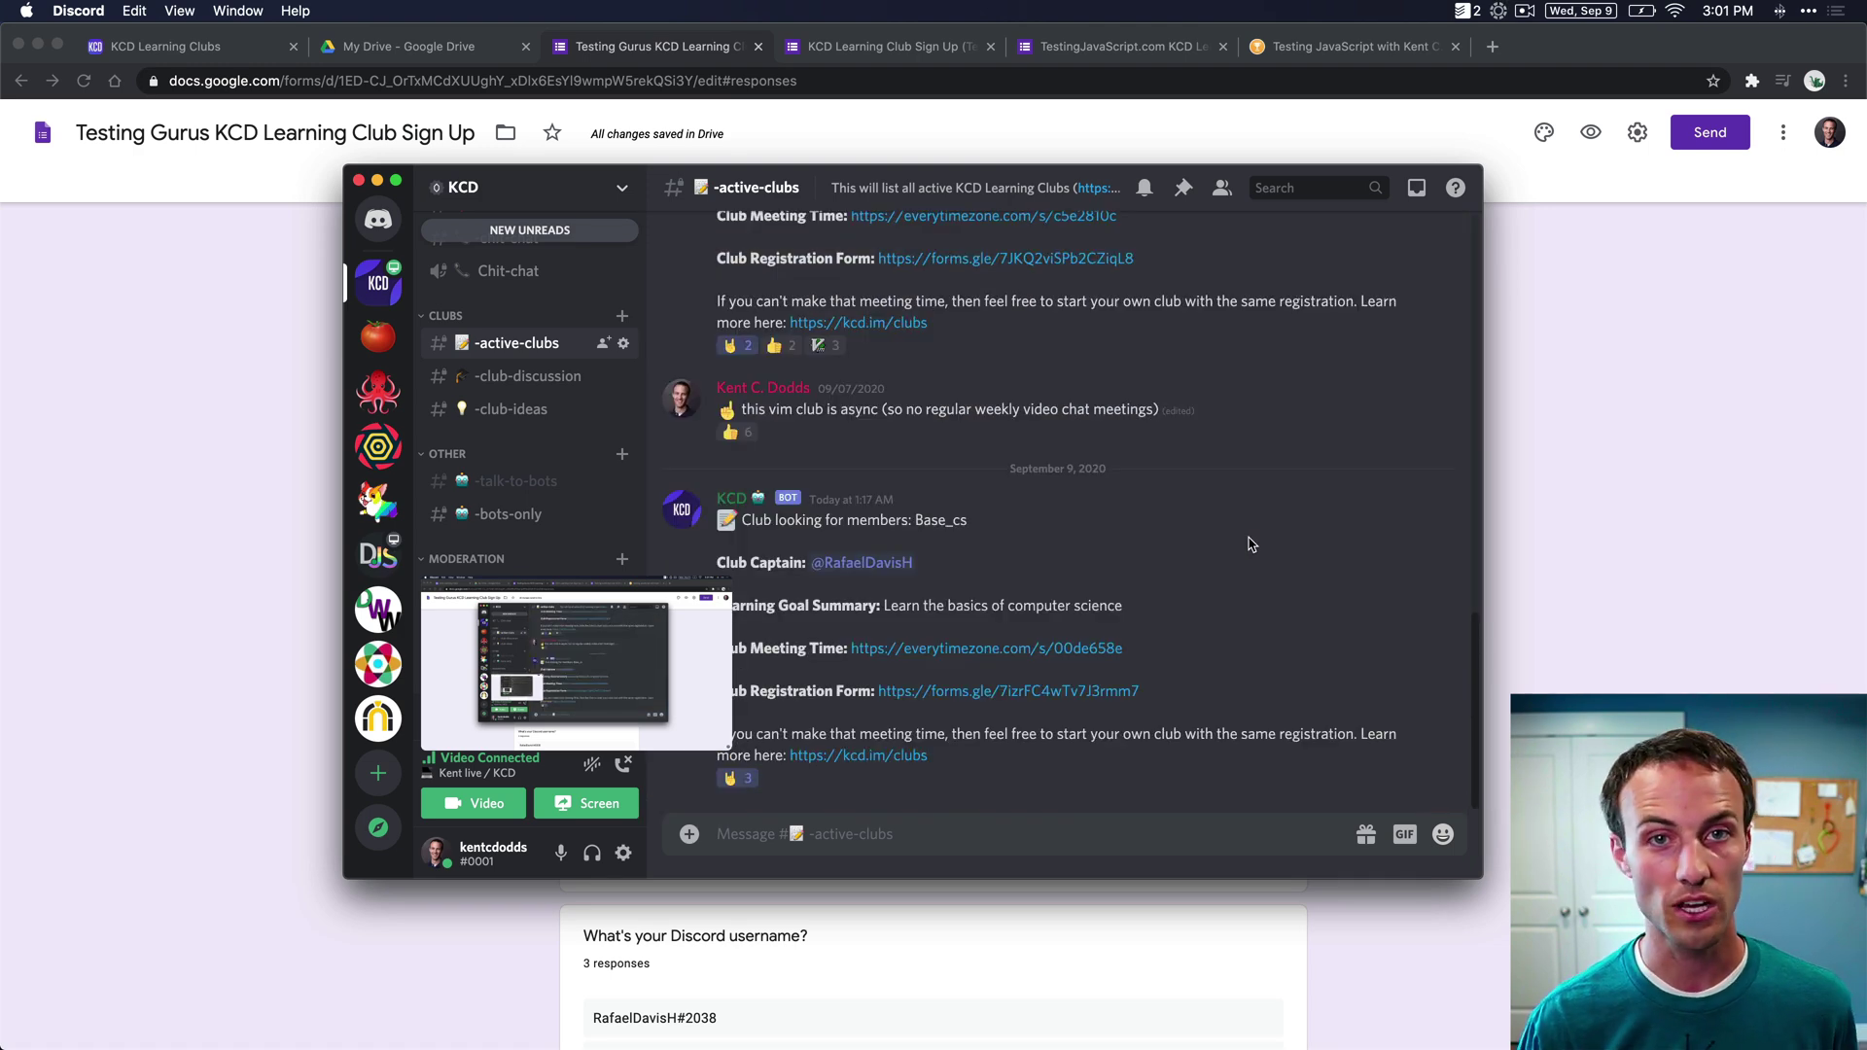
- Copy the newest registrant's Discord username from the Testing Gurus form responses and go to Discord's direct messages
{"action": "left_click", "coordinate": [254, 708]}
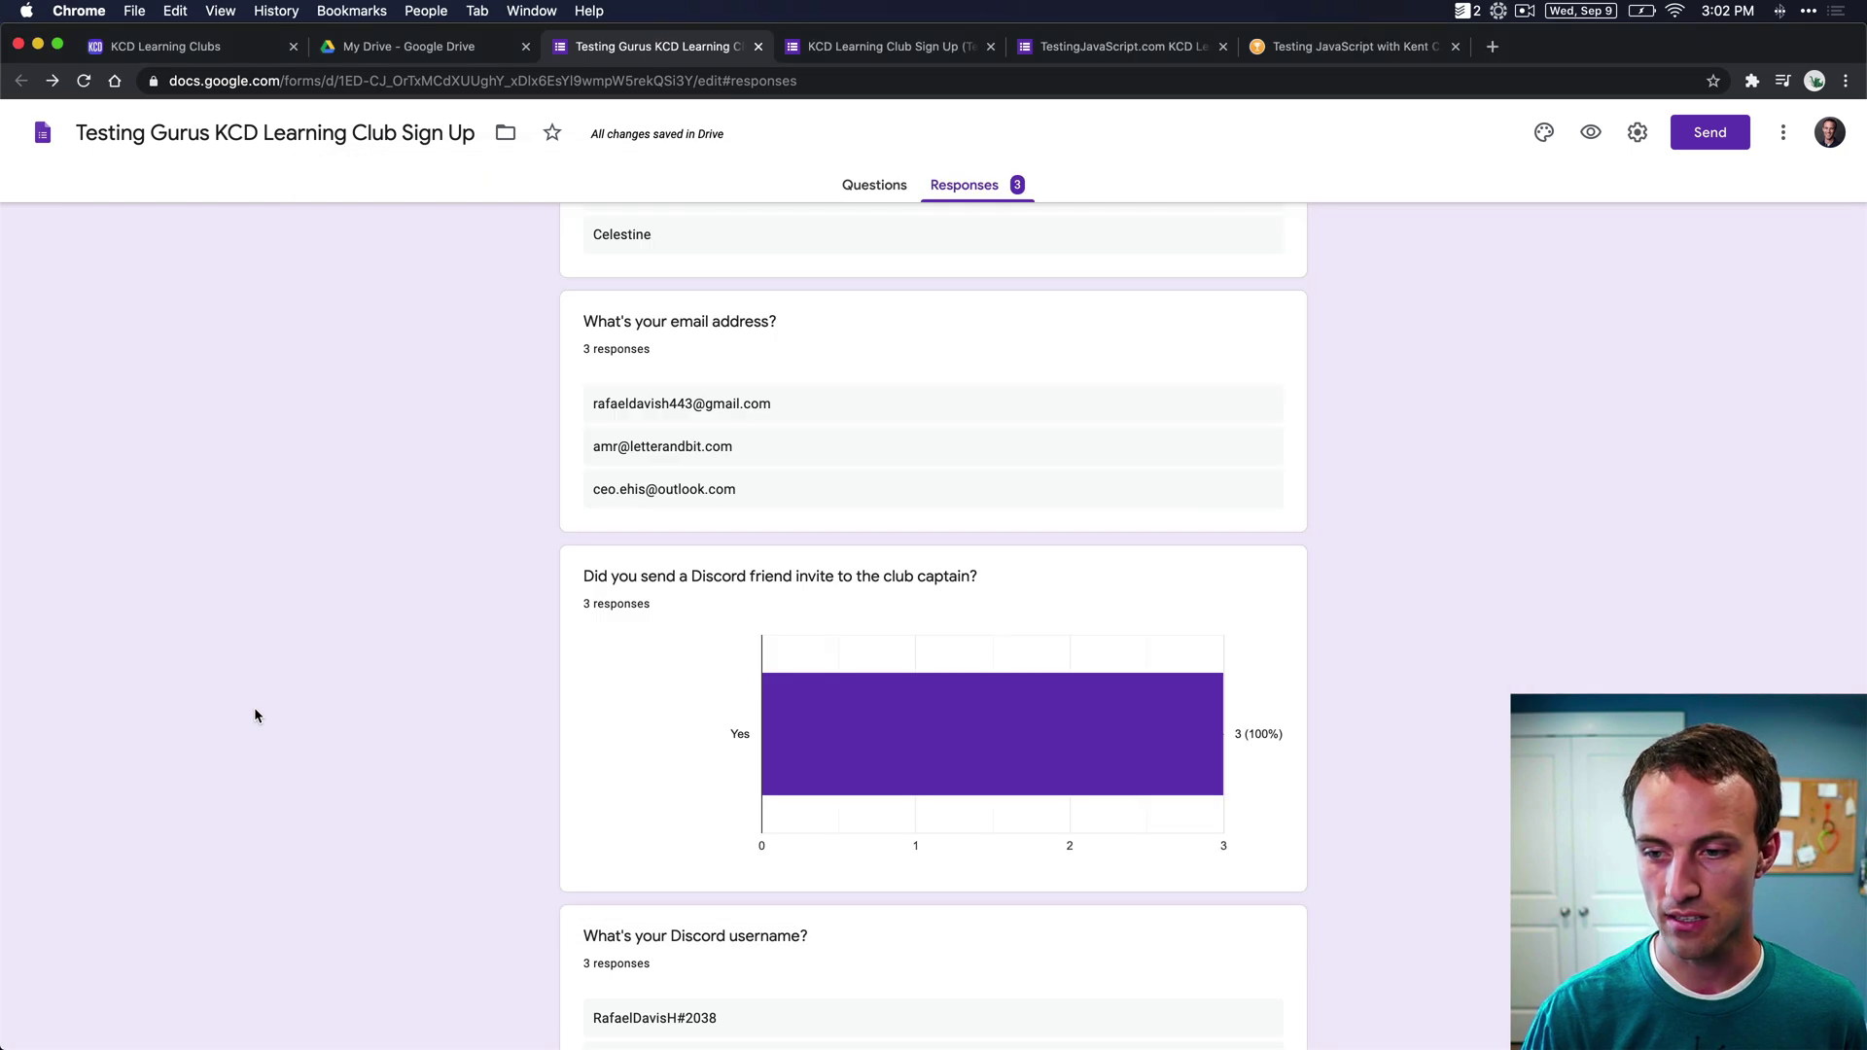
{"action": "scroll", "coordinate": [254, 708], "scroll_direction": "down", "scroll_amount": 3}
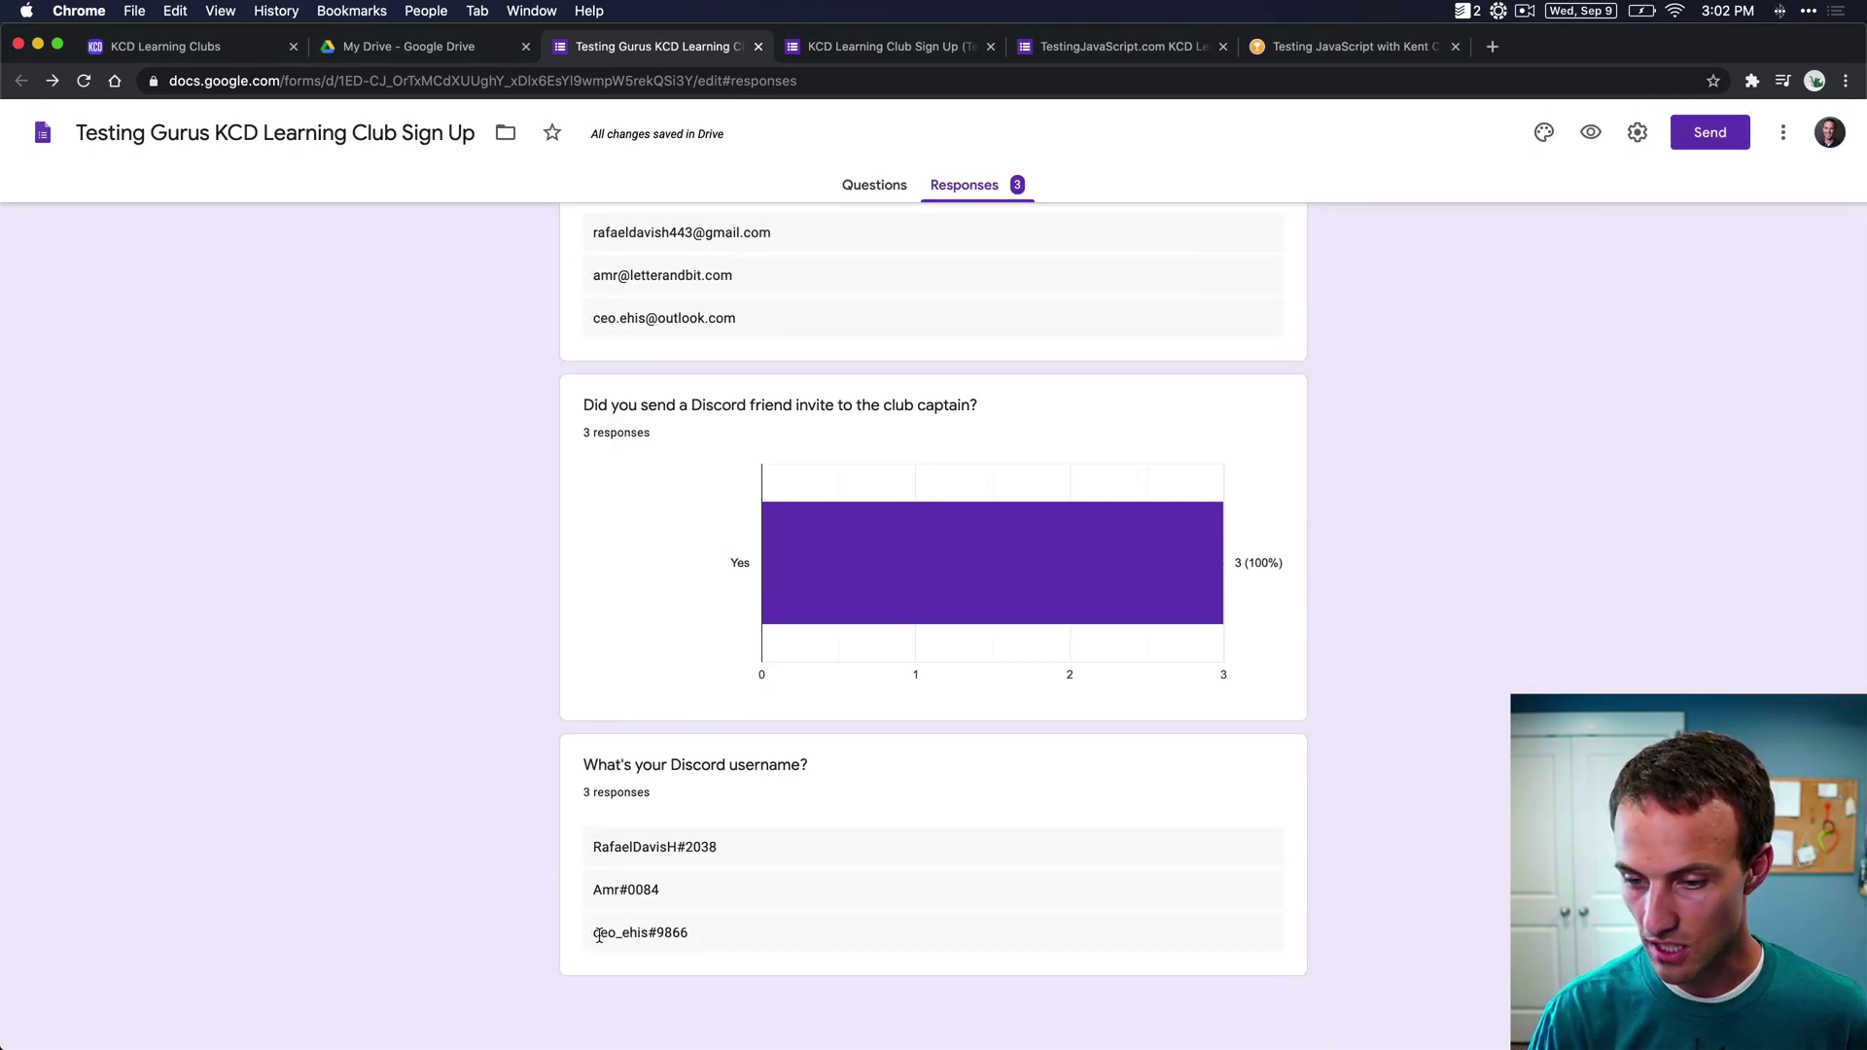
{"action": "triple_click", "coordinate": [641, 934]}
{"action": "key", "text": "super+c"}
{"action": "key", "text": "super+Tab"}
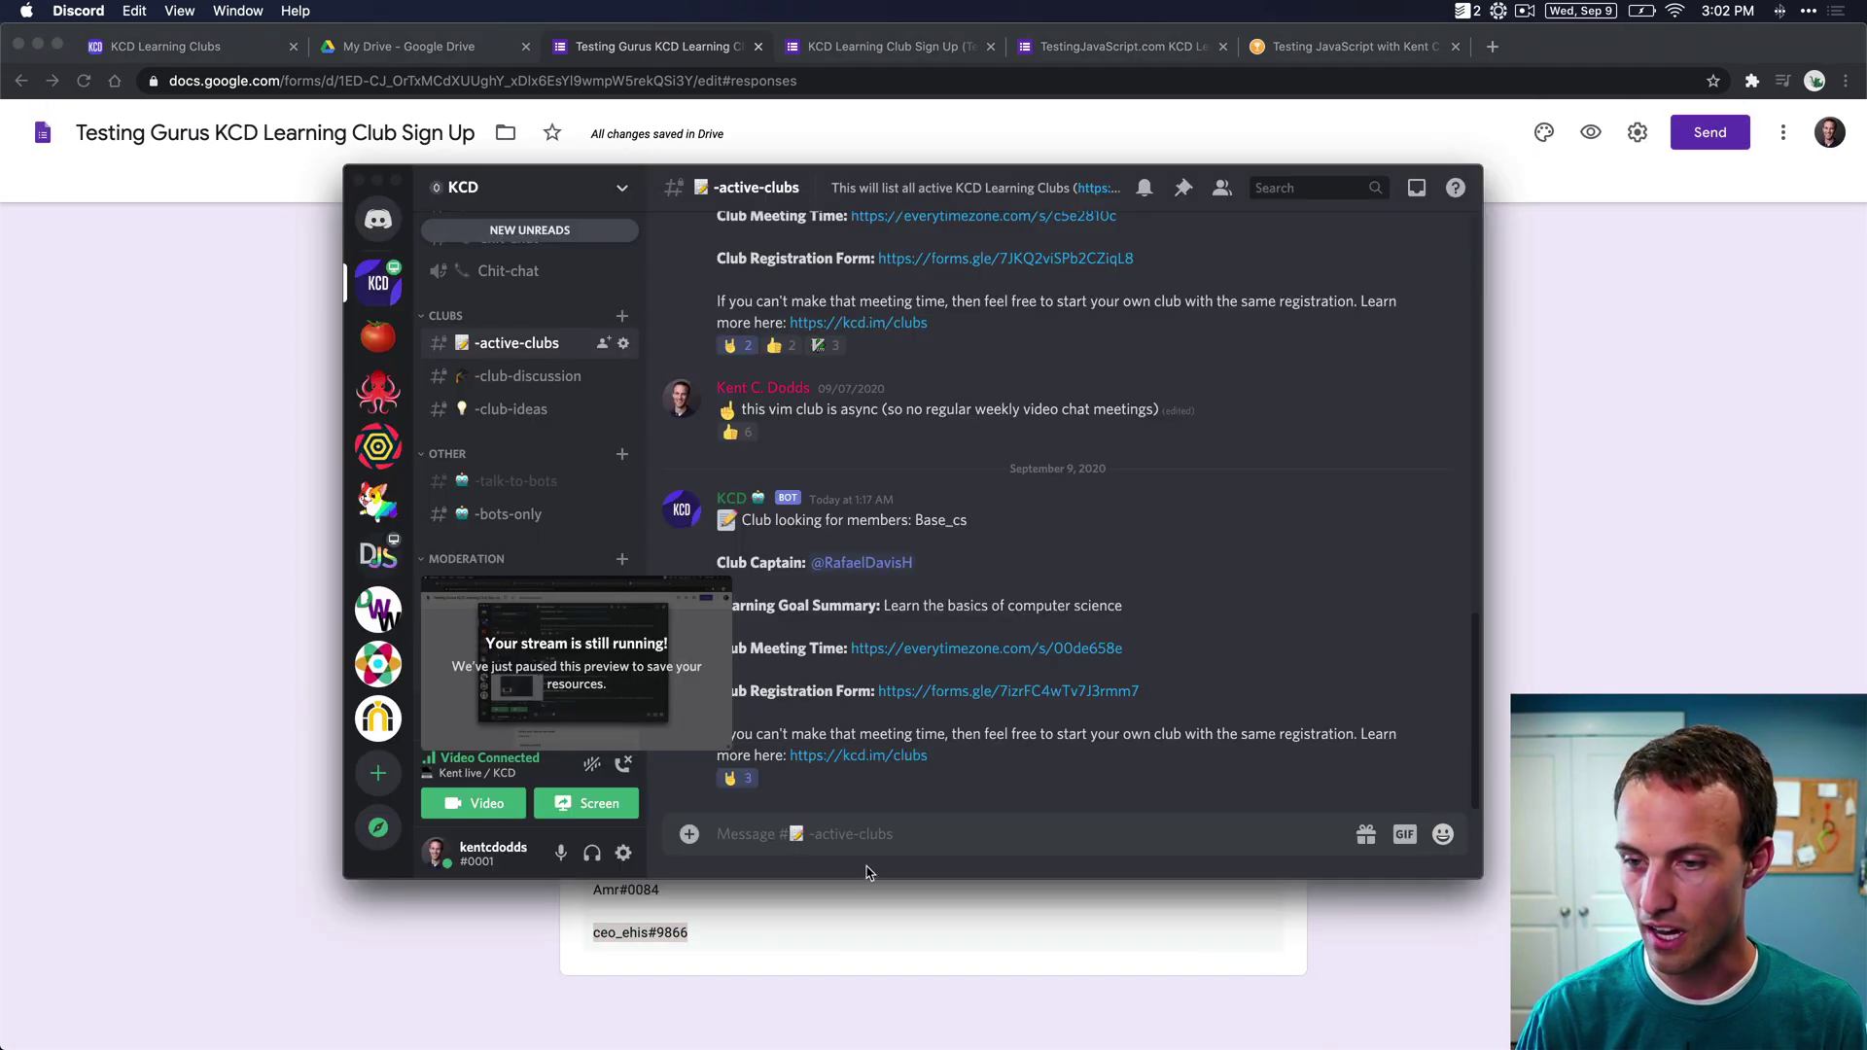
{"action": "left_click", "coordinate": [378, 220]}
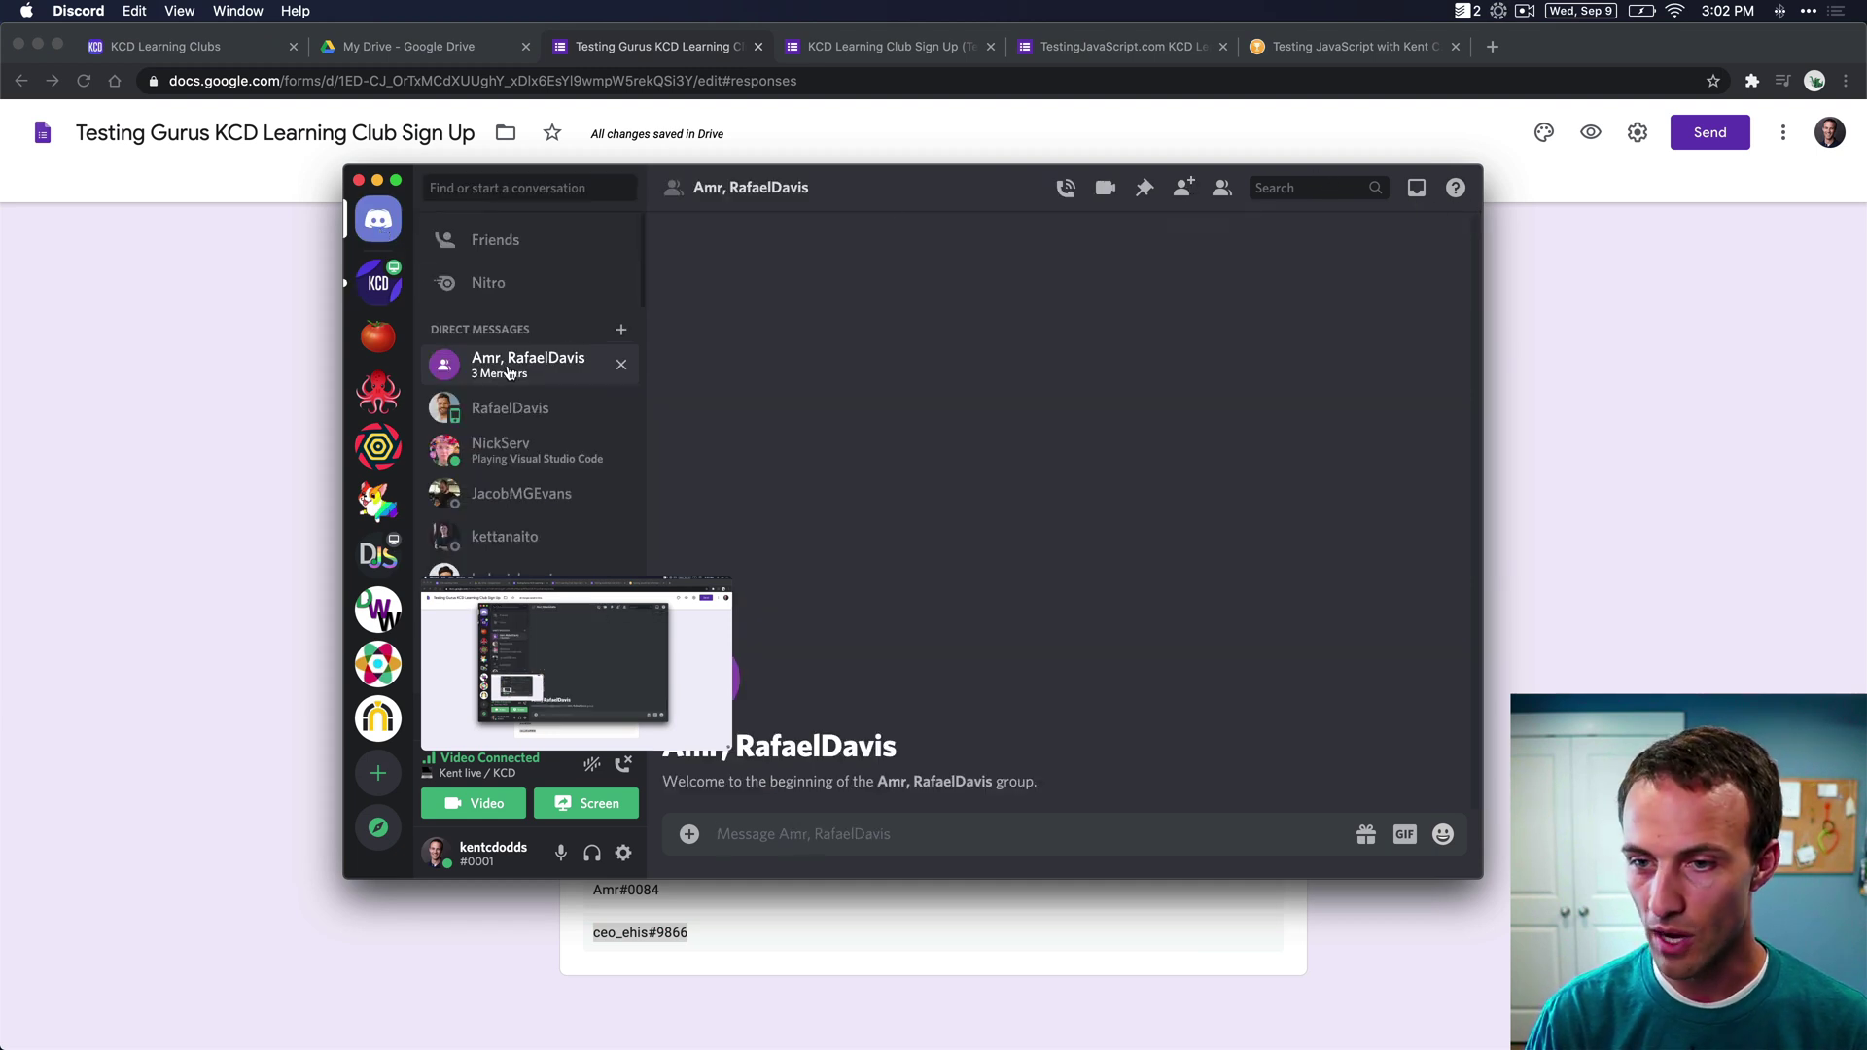
- Try to add the newest registrant to the group DM using the copied Discord username
{"action": "left_click", "coordinate": [1183, 188]}
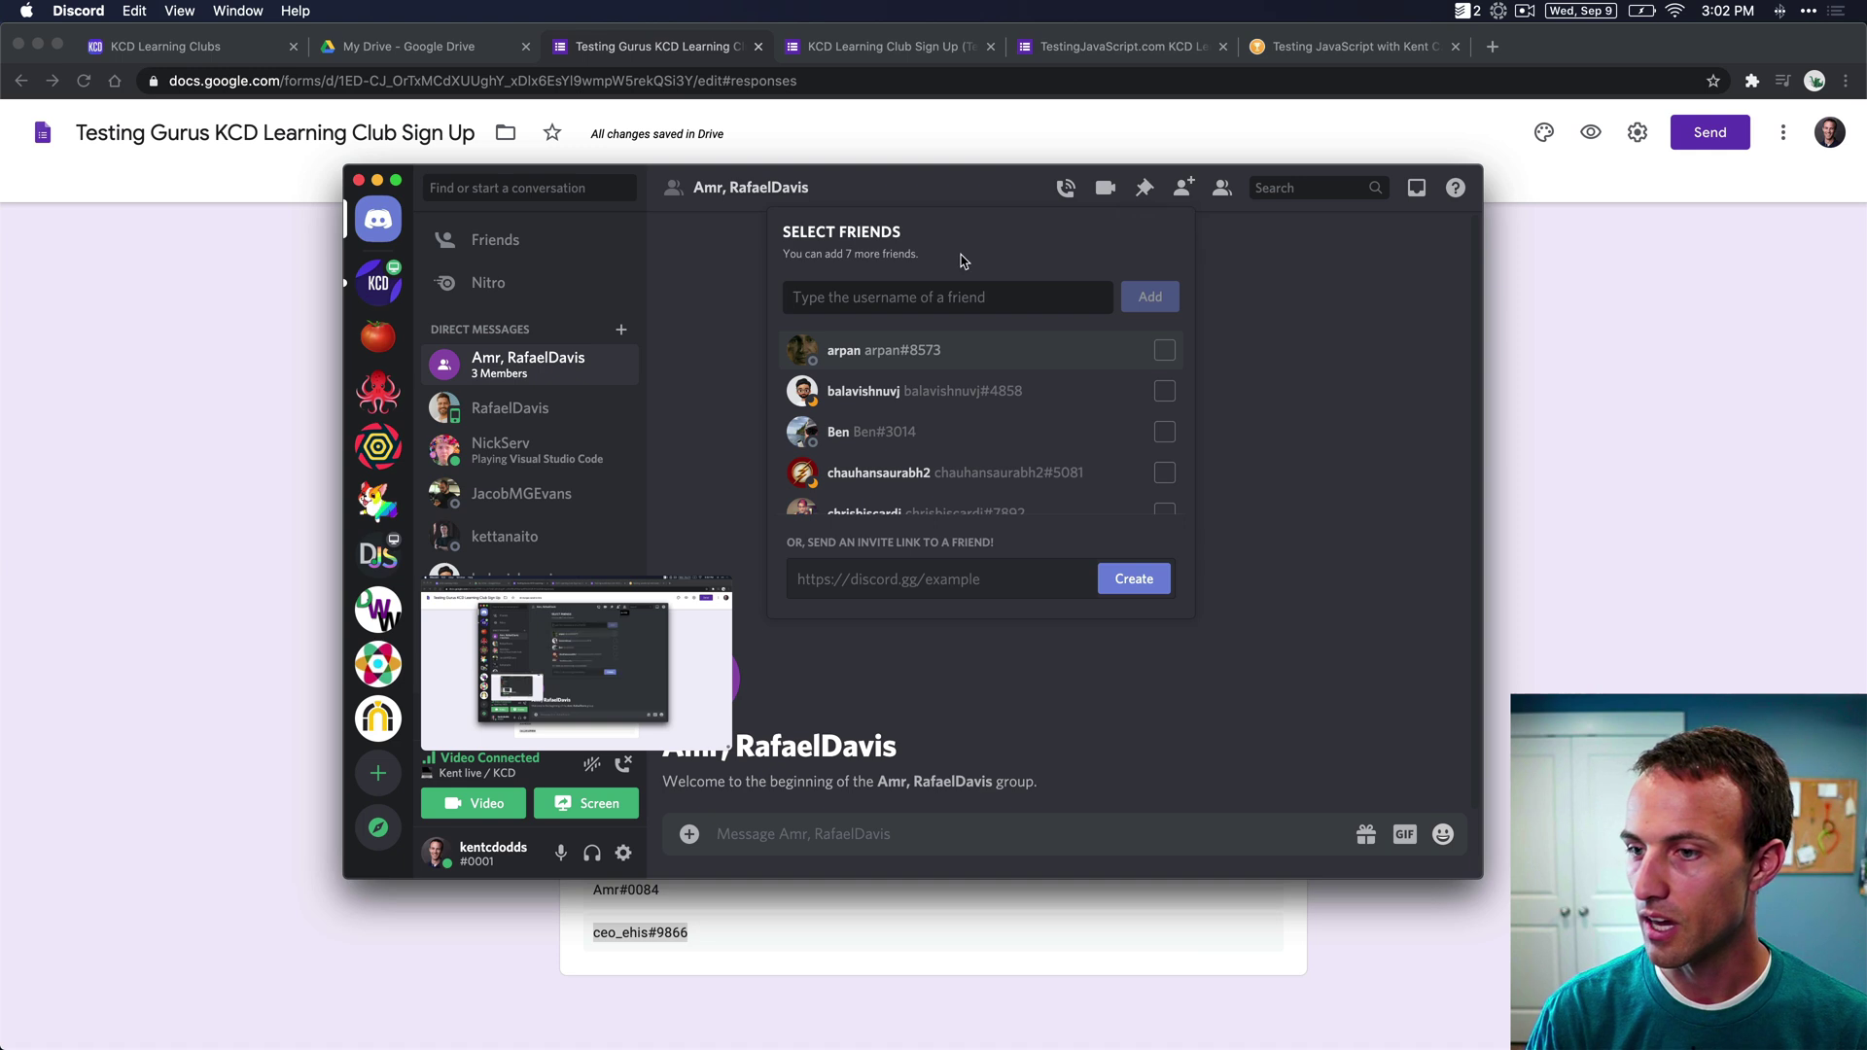
{"action": "key", "text": "super+v"}
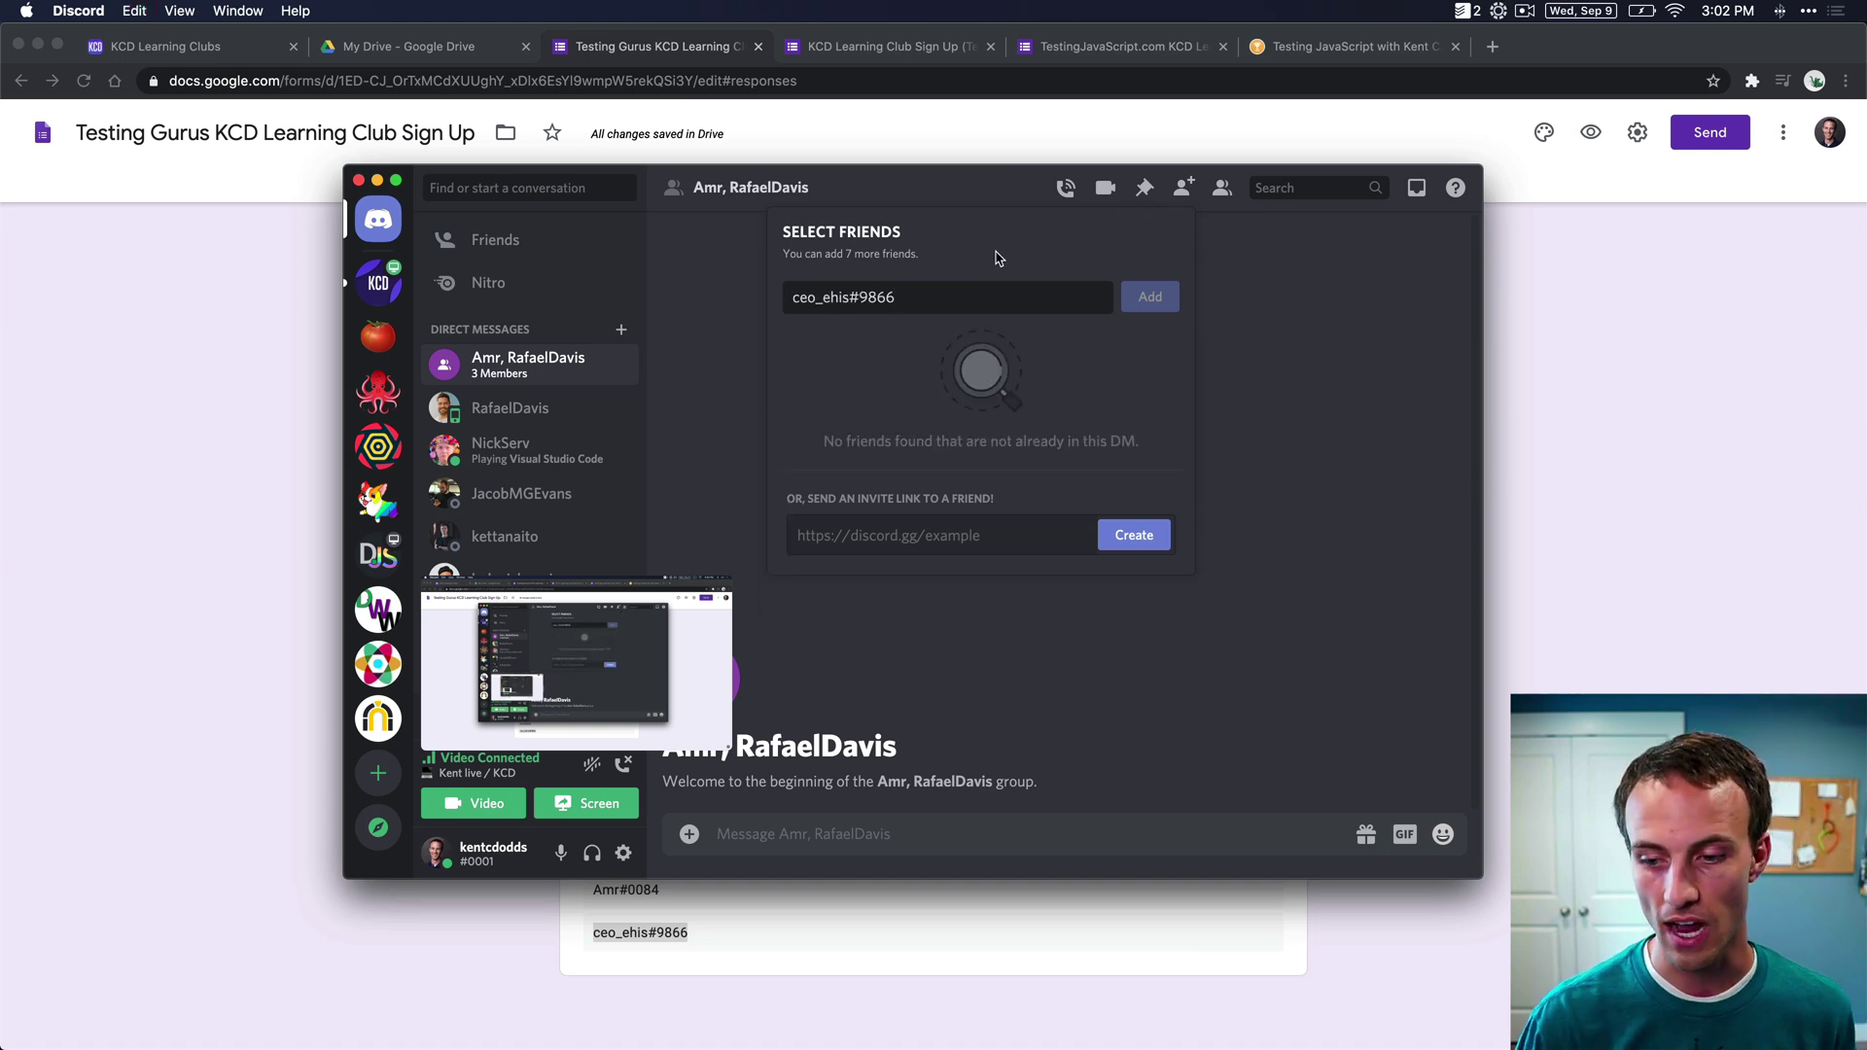
{"action": "key", "text": "Escape"}
- Send a friend request to the newest registrant using the copied Discord username
{"action": "left_click", "coordinate": [630, 250]}
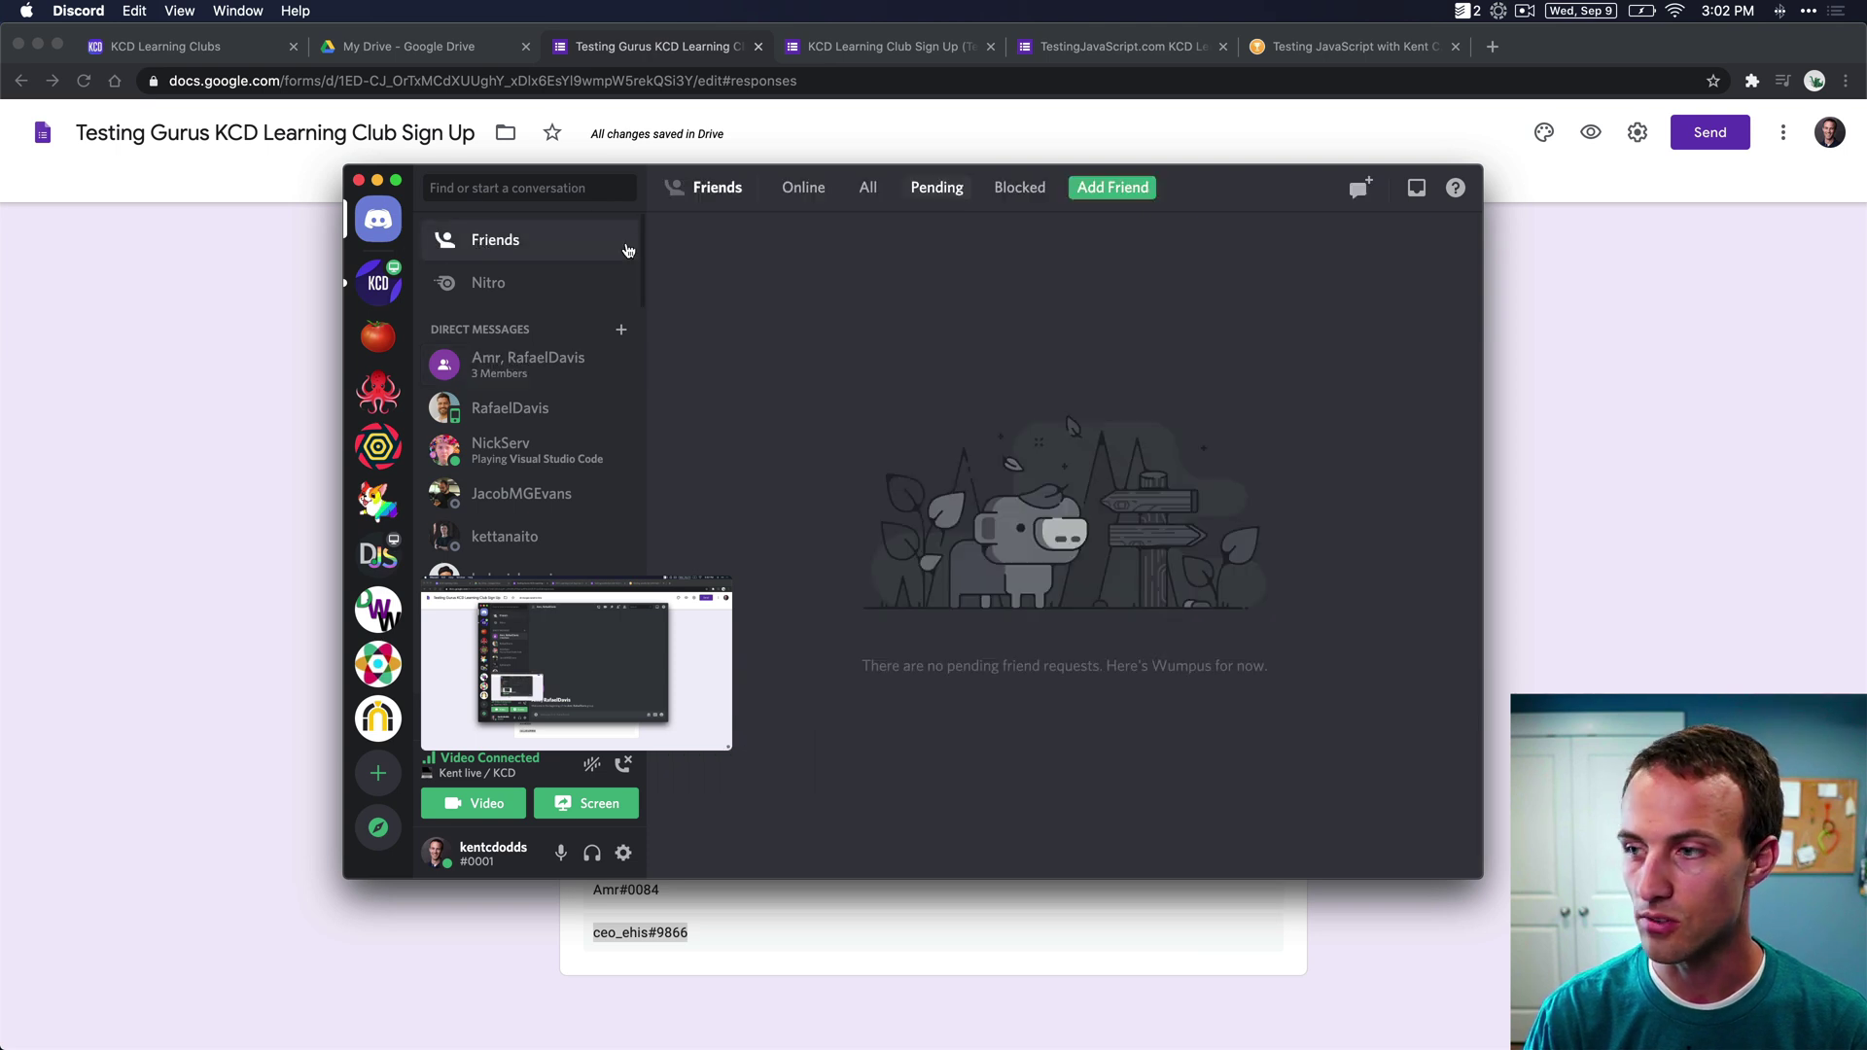
{"action": "left_click", "coordinate": [1112, 186]}
{"action": "key", "text": "super+v"}
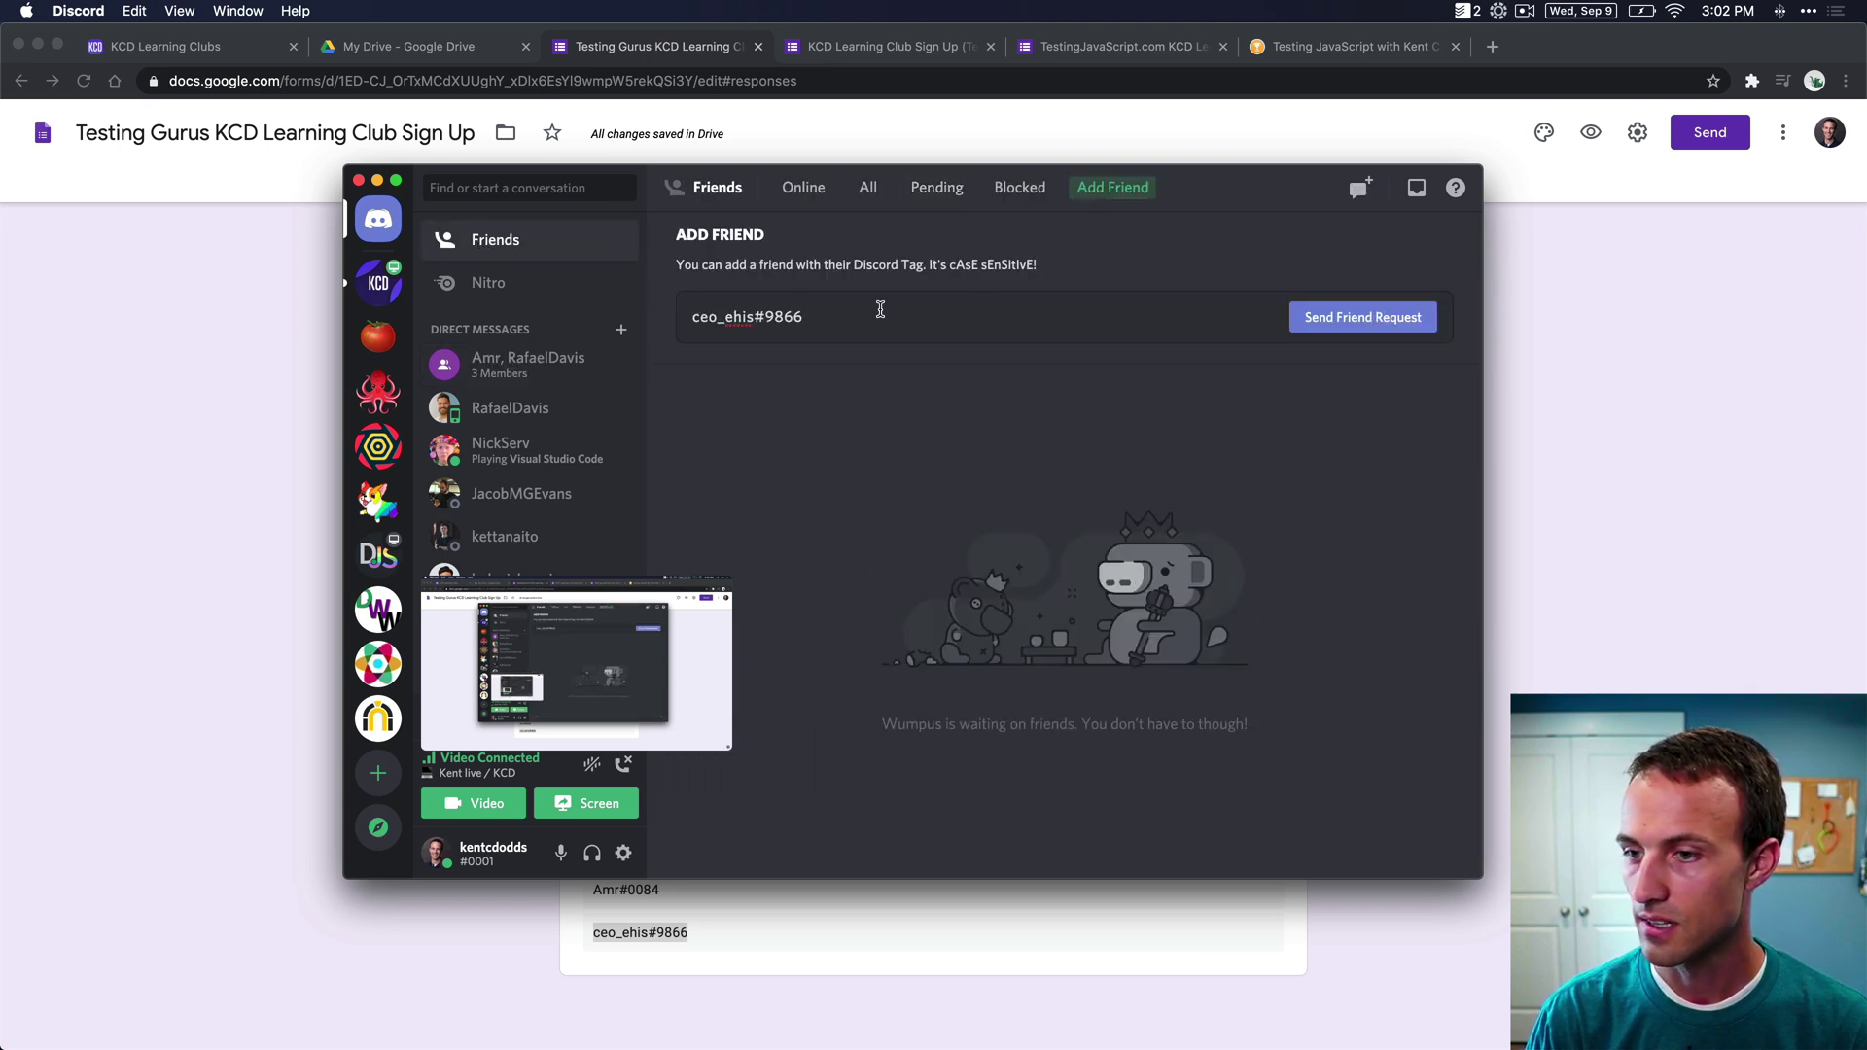
{"action": "left_click", "coordinate": [1370, 321]}
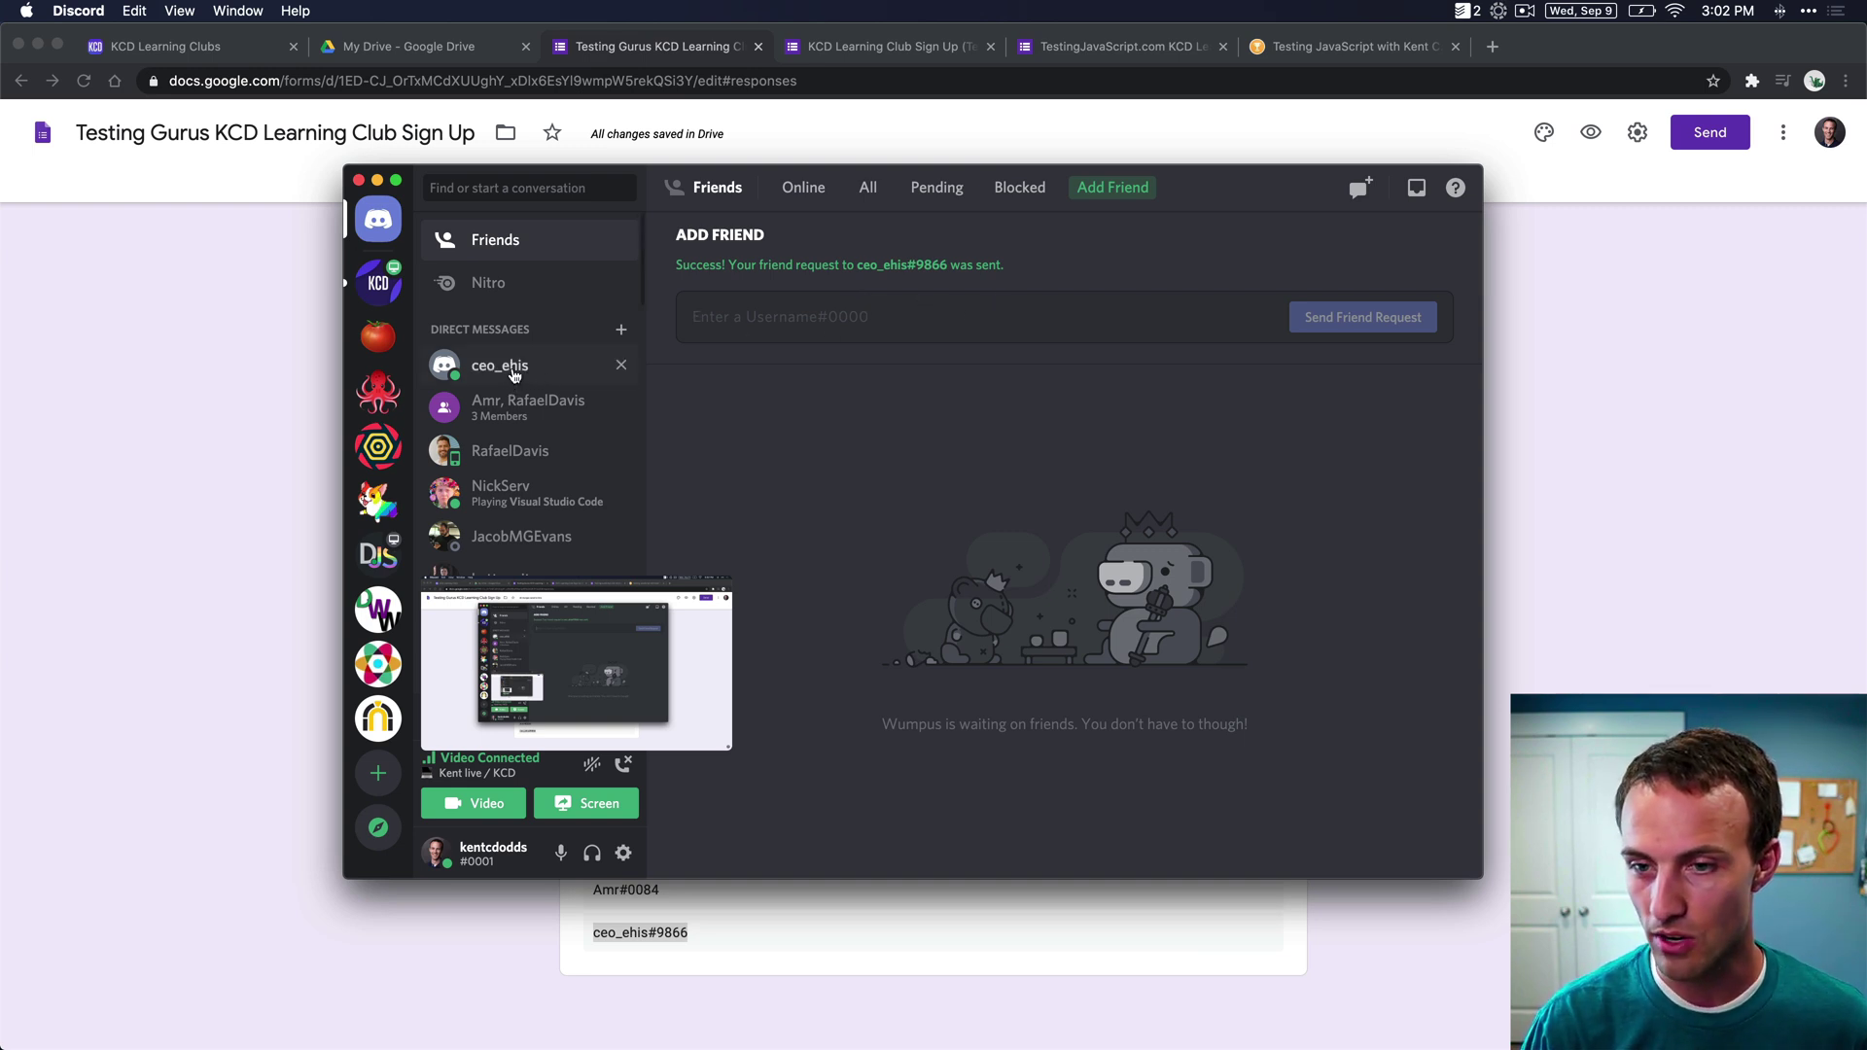
- Add the newest registrant to the existing group DM by searching for their Discord username
{"action": "left_click", "coordinate": [533, 407]}
{"action": "left_click", "coordinate": [1183, 190]}
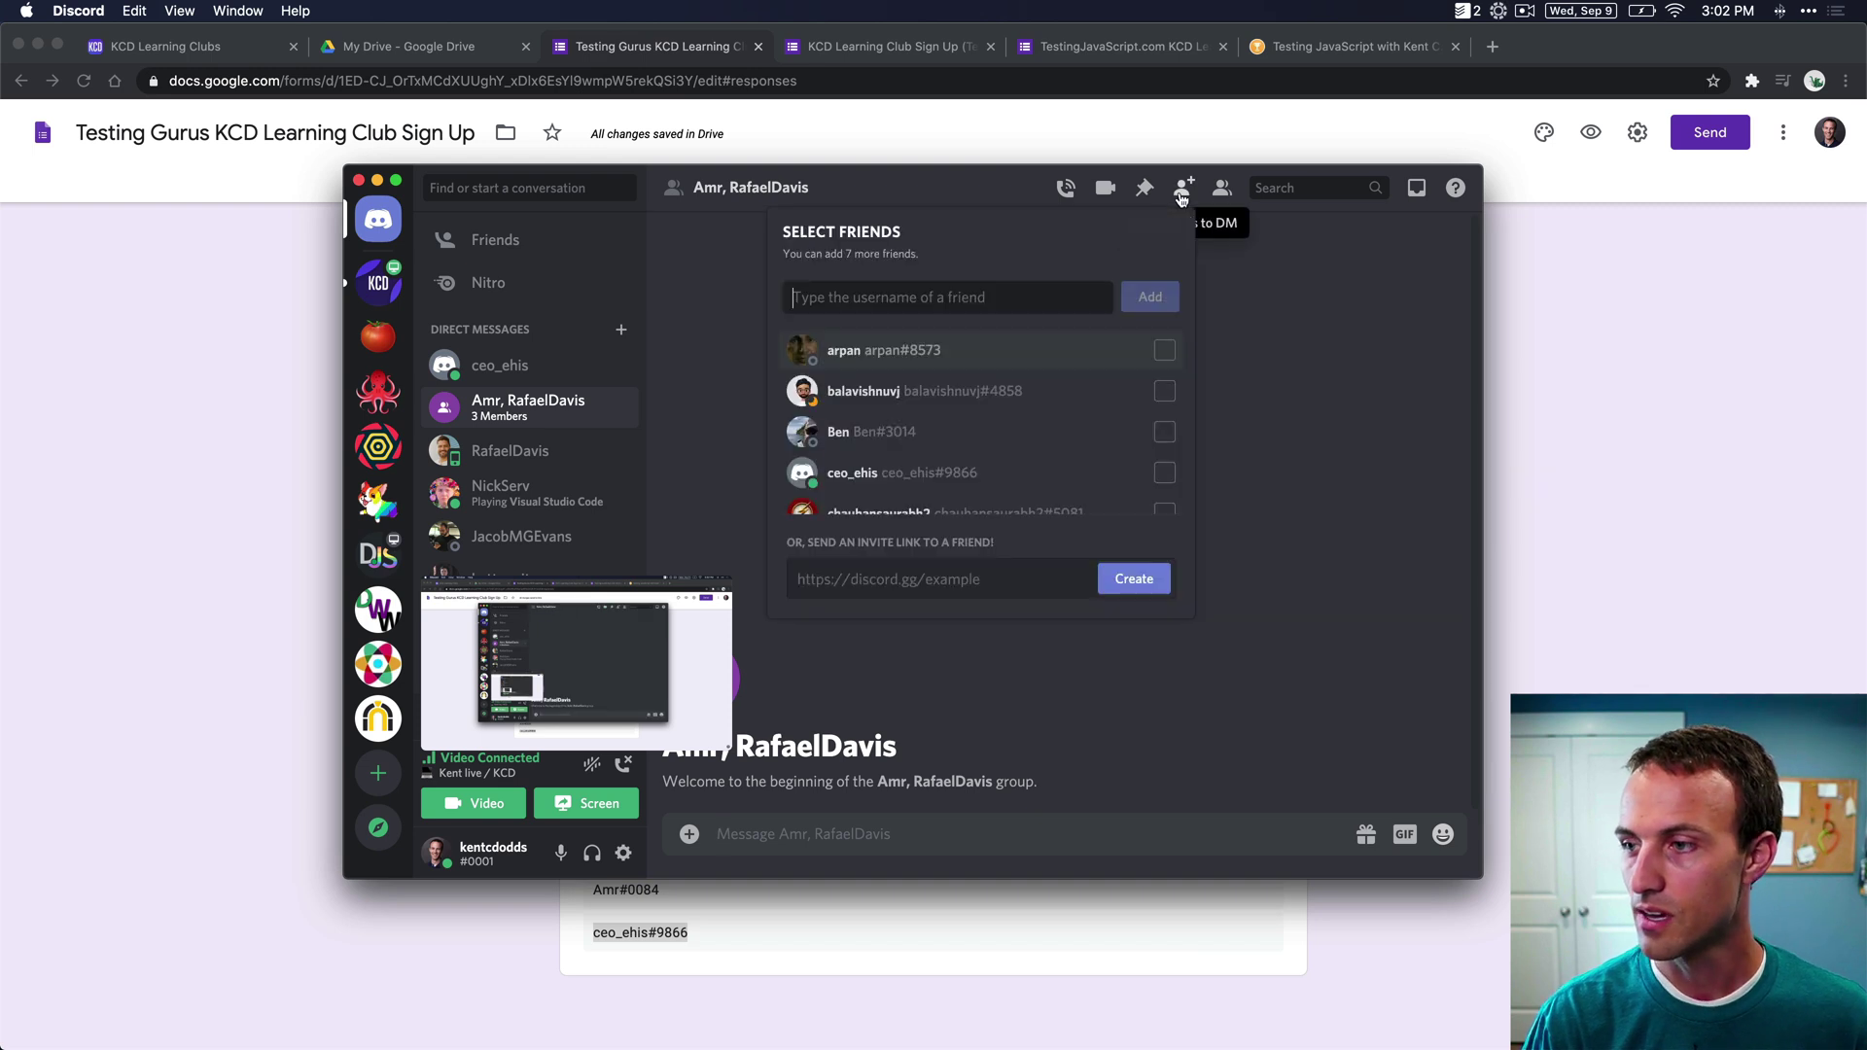
{"action": "type", "text": "ceo_ehis#9866"}
{"action": "left_click", "coordinate": [1161, 352]}
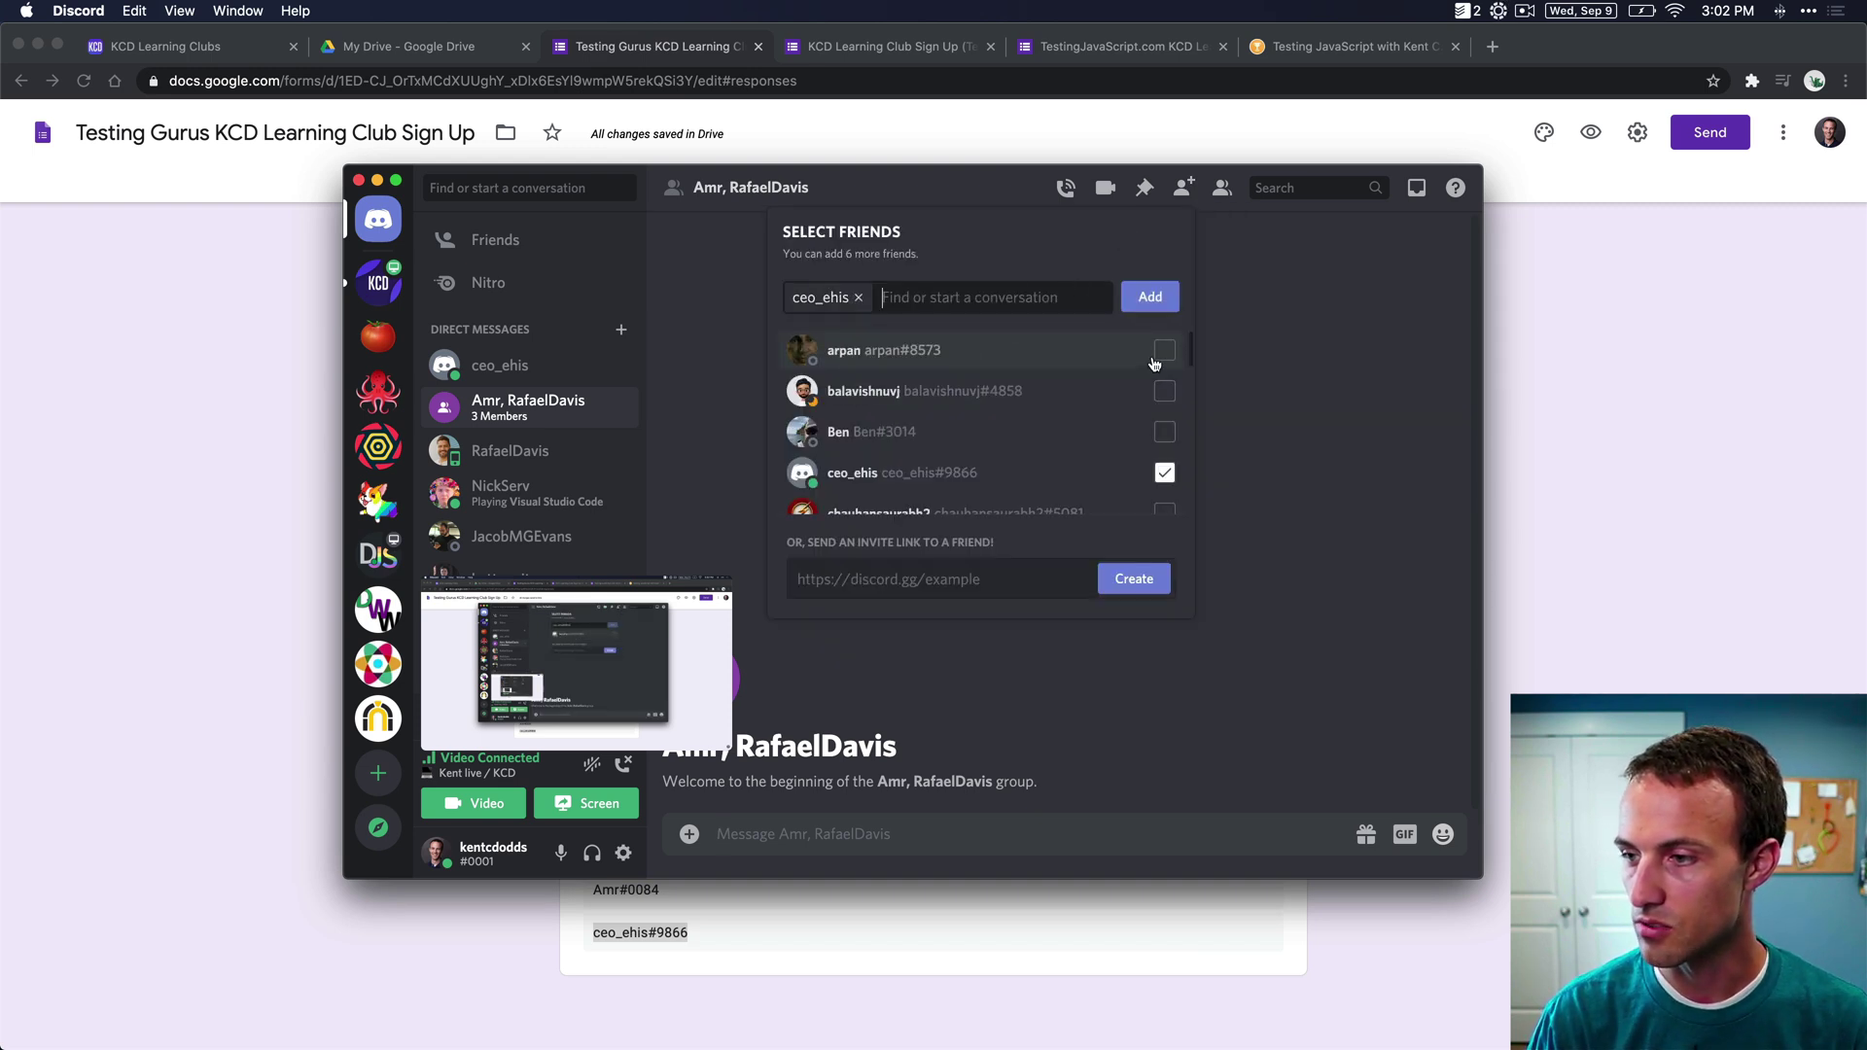
{"action": "left_click", "coordinate": [1149, 297]}
{"action": "left_click", "coordinate": [966, 829]}
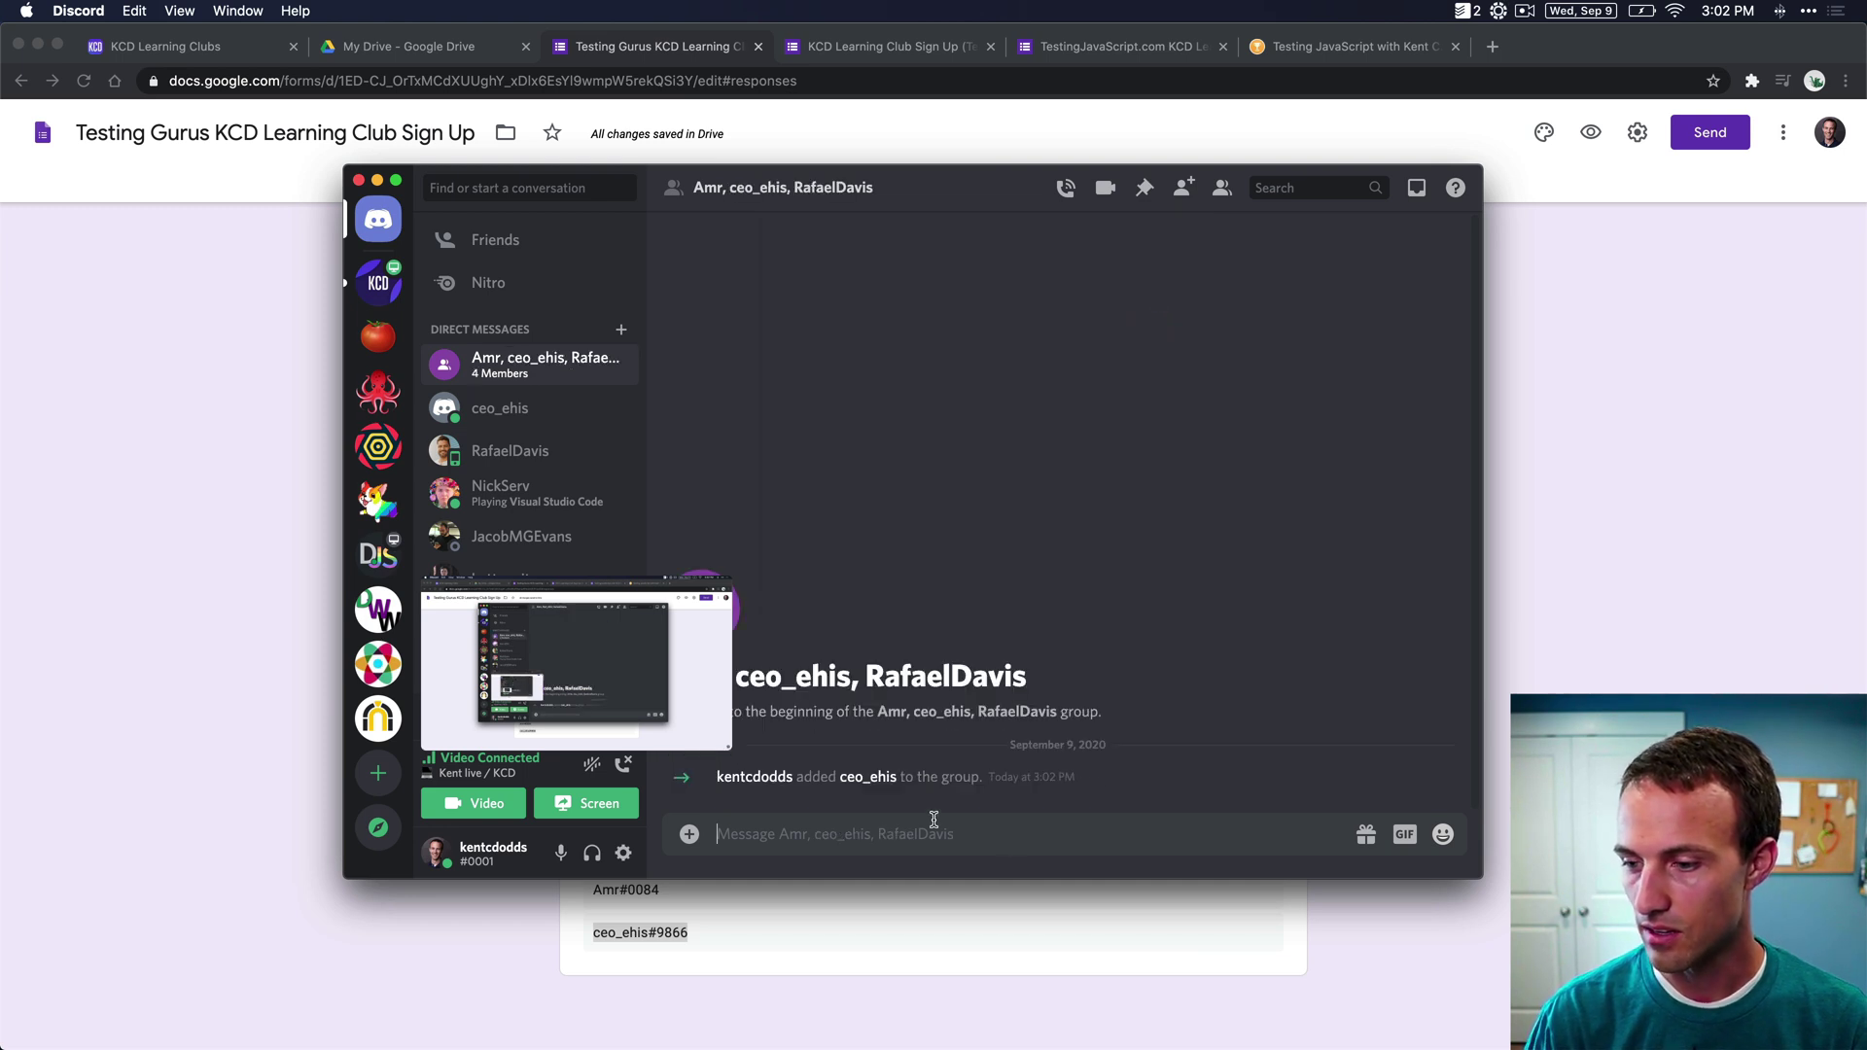
- Rename the group DM as Testing Gurus
{"action": "left_click", "coordinate": [796, 187]}
{"action": "key", "text": "super+a"}
{"action": "type", "text": "Te"}
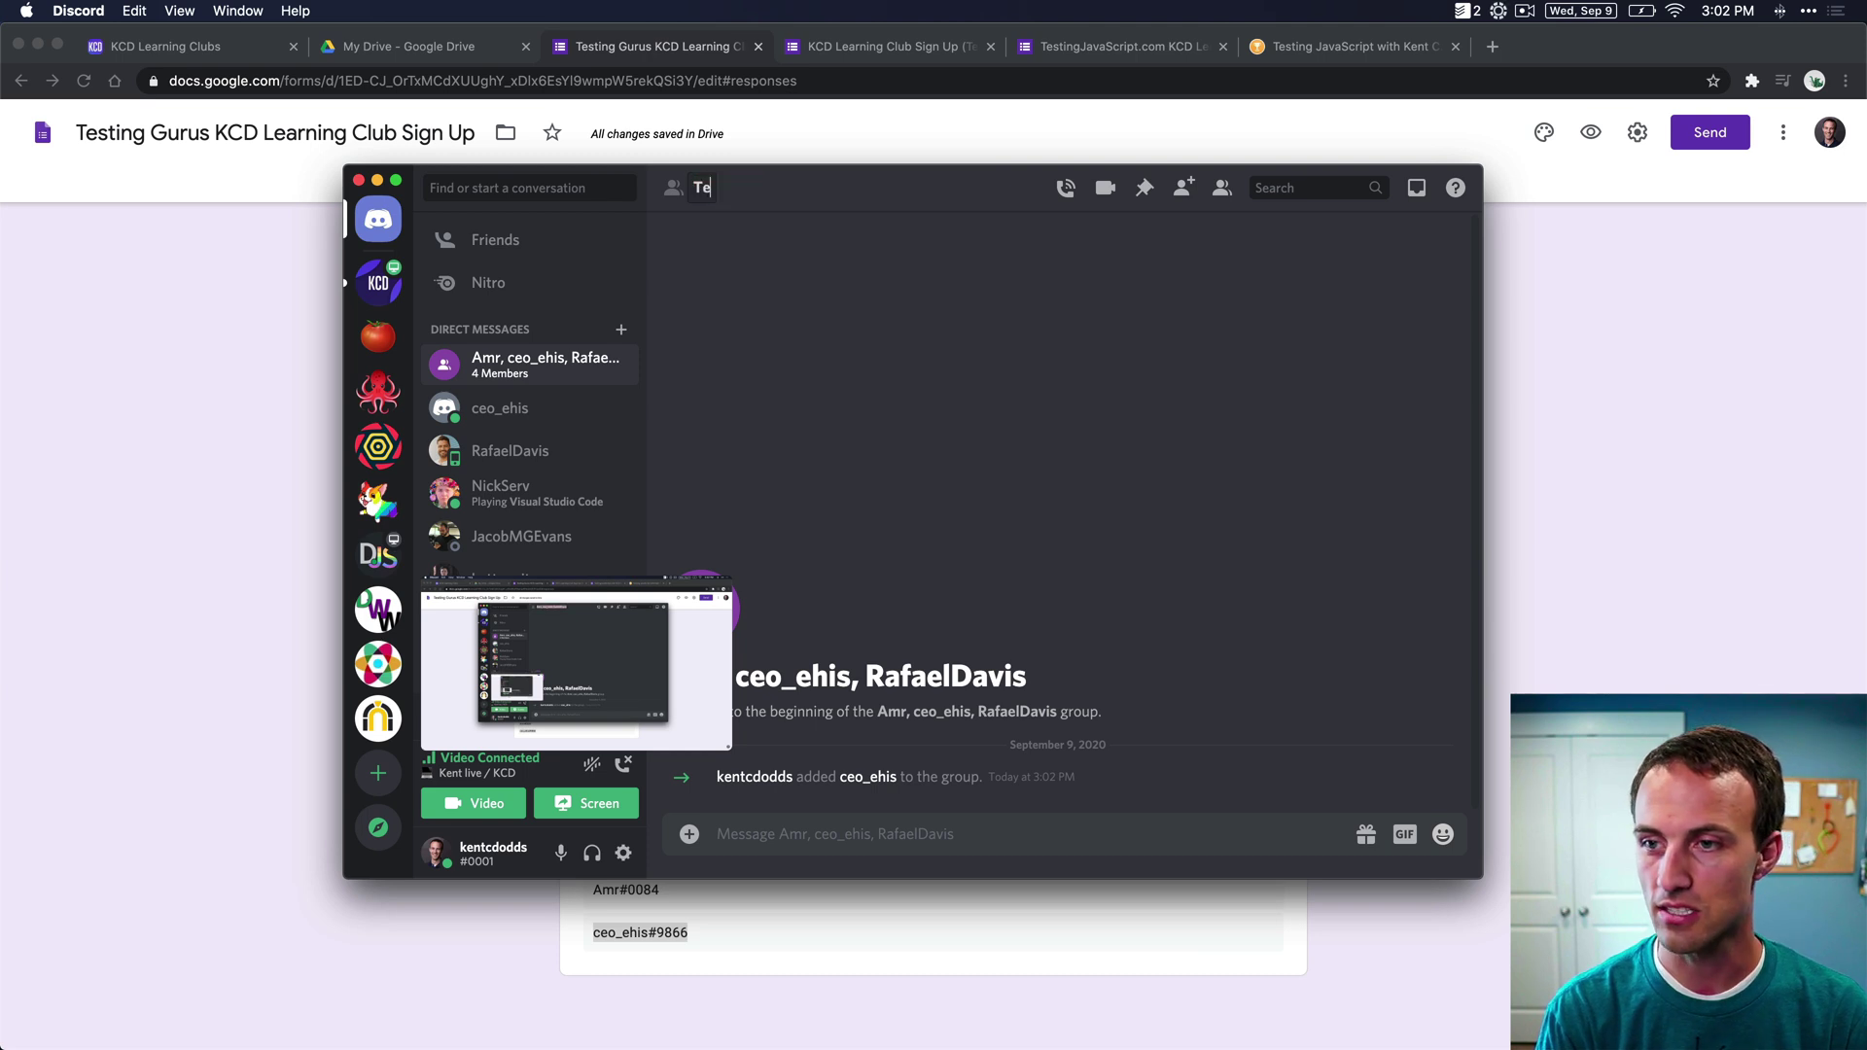
{"action": "type", "text": "sting Gurus"}
{"action": "key", "text": "Return"}
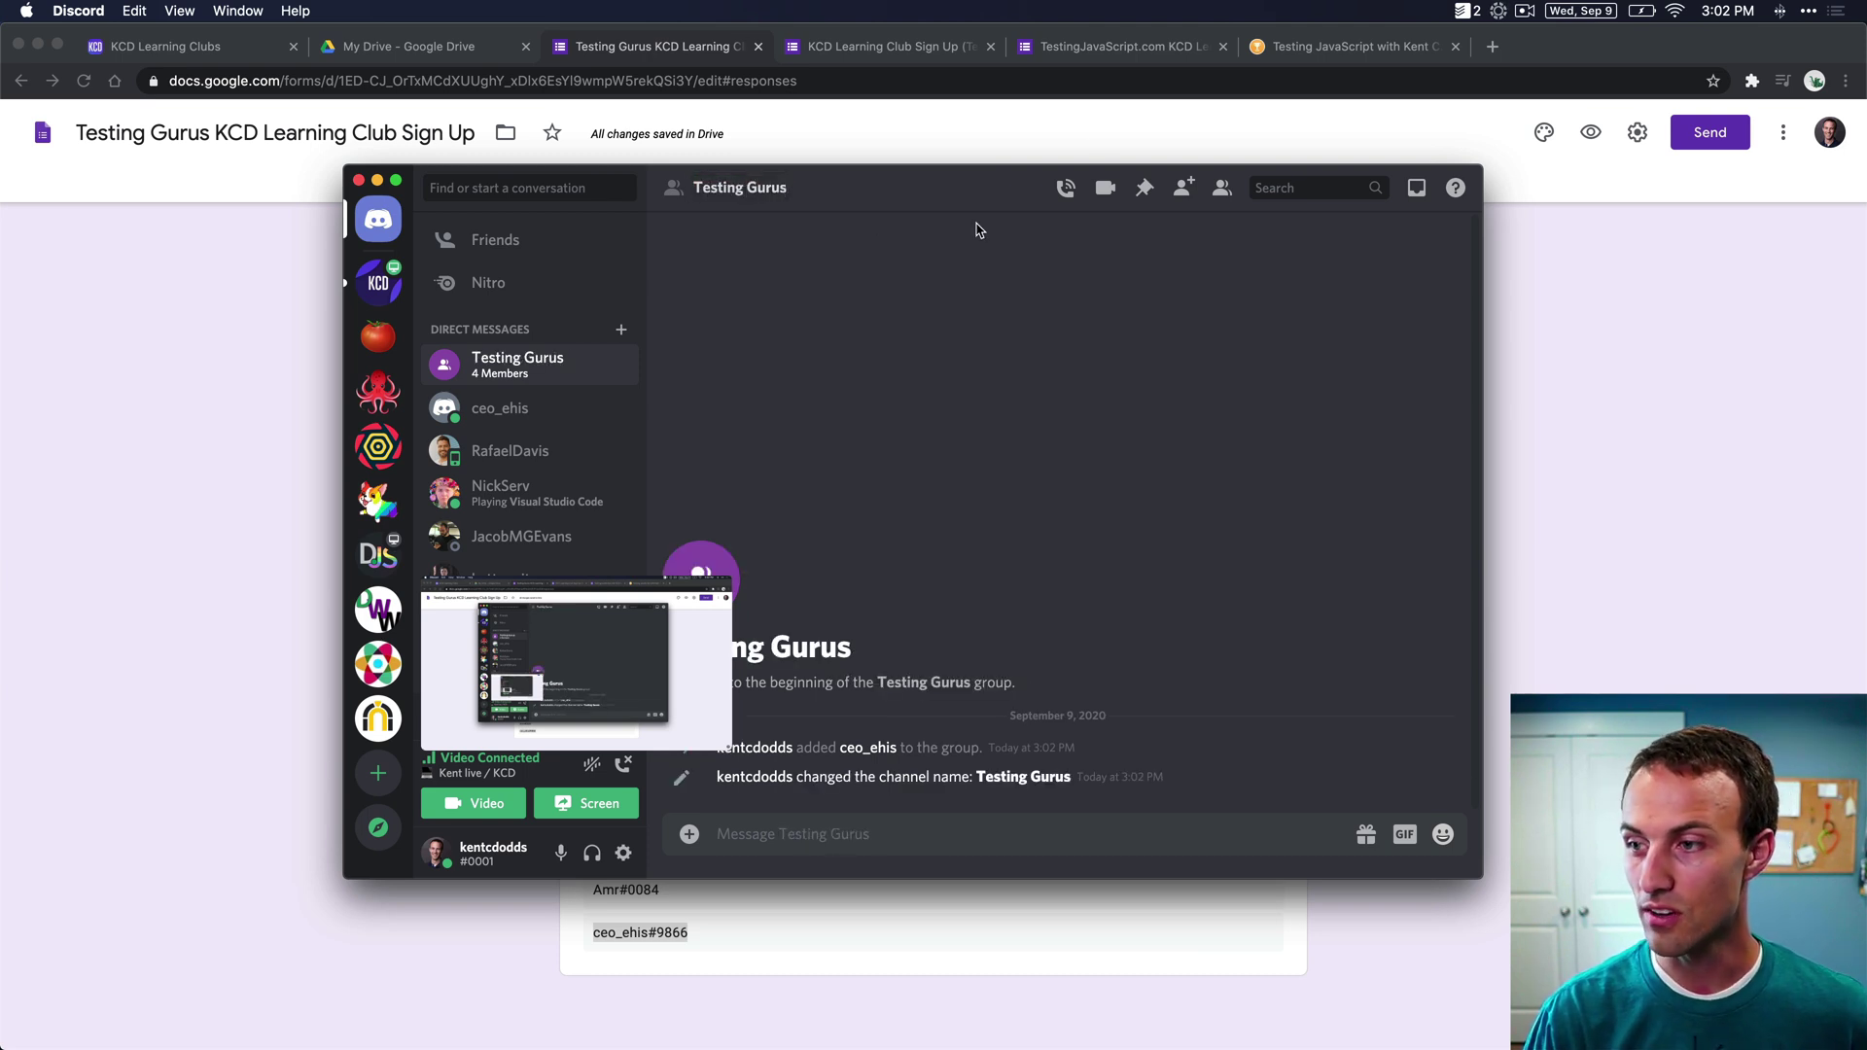
- Change the Testing Gurus group's icon to an image from the Desktop, adjusting its crop before applying it
{"action": "right_click", "coordinate": [457, 371]}
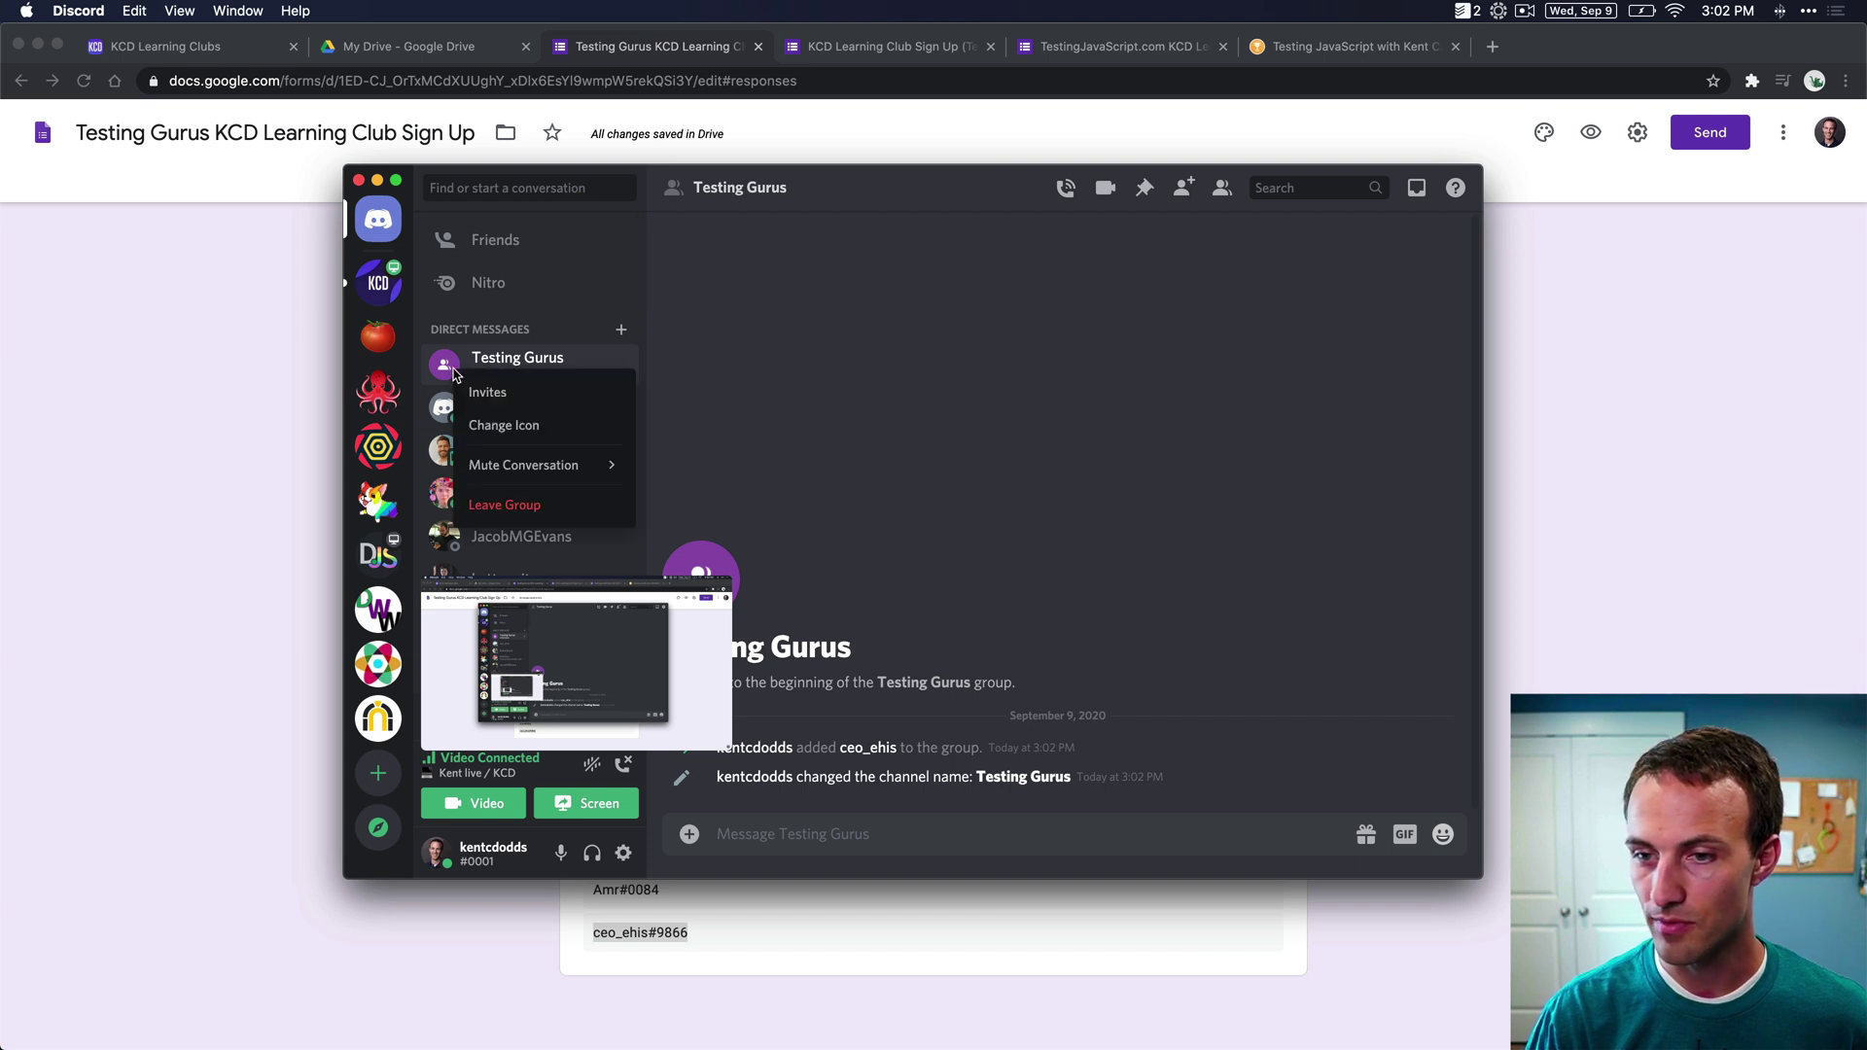
{"action": "left_click", "coordinate": [519, 434]}
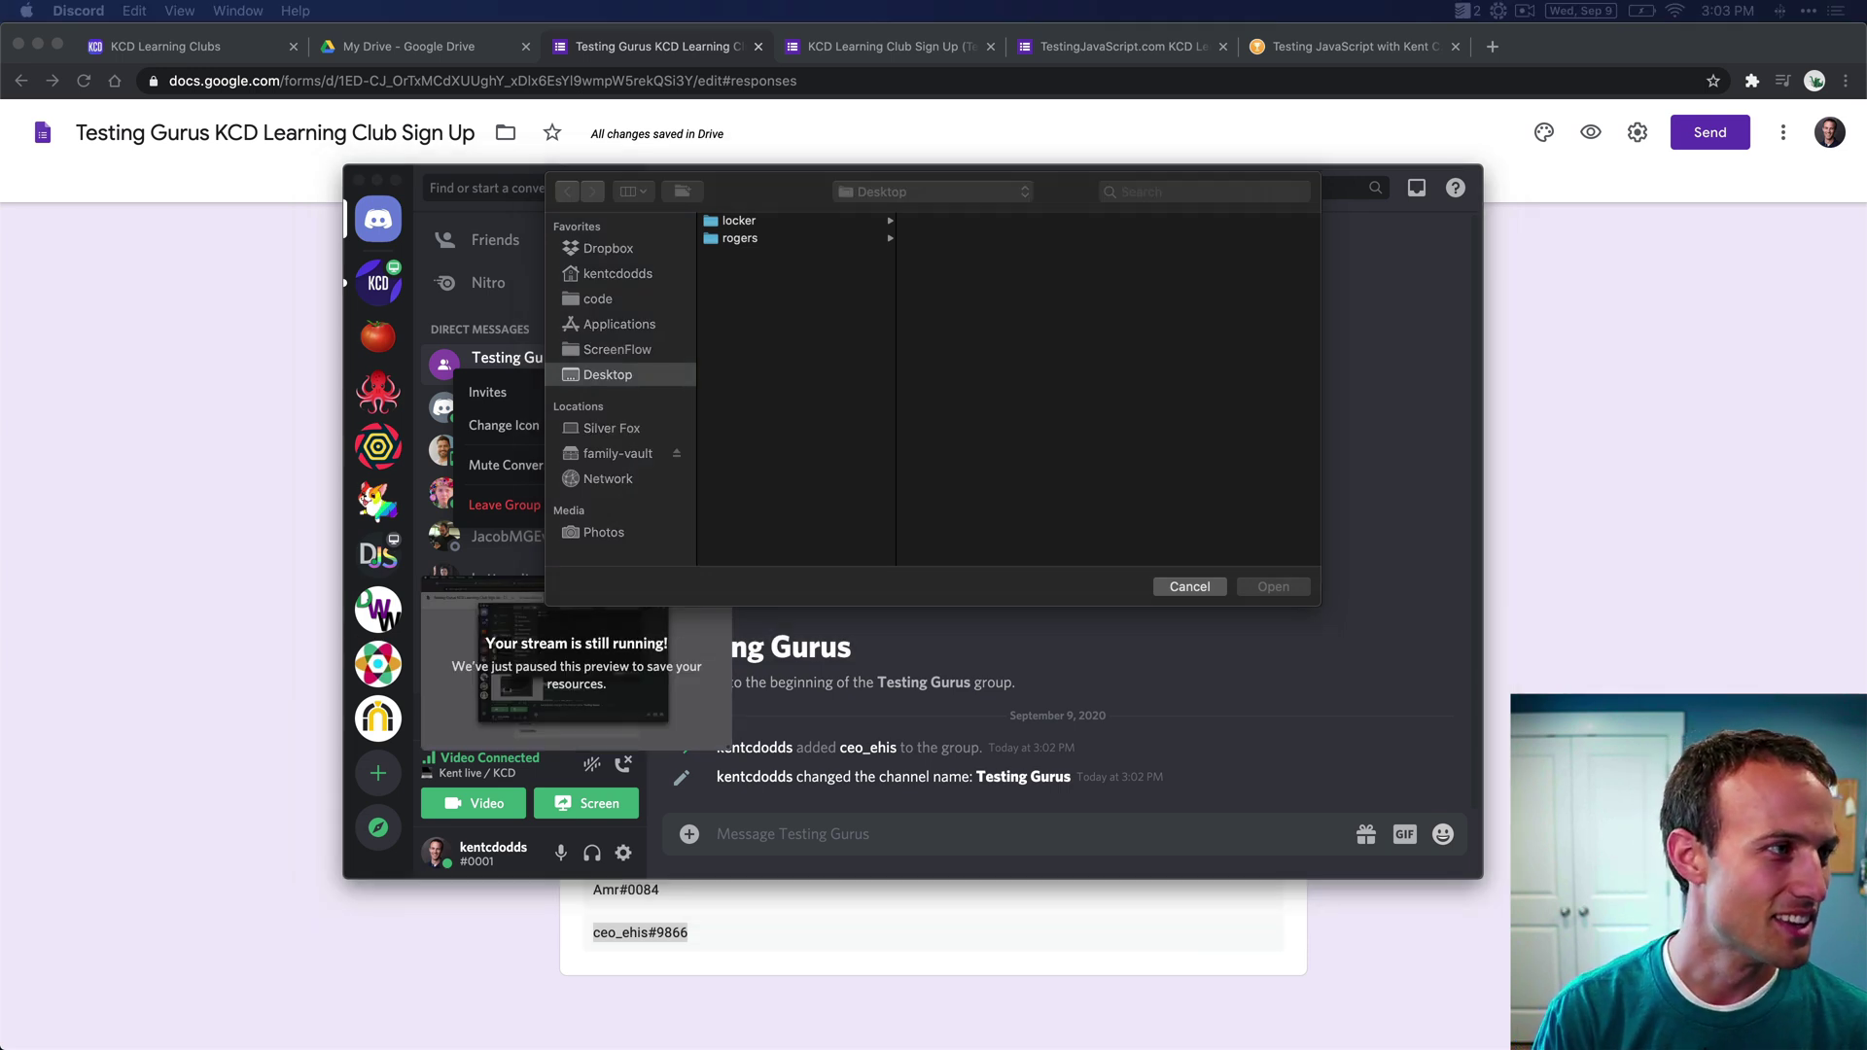
{"action": "left_click", "coordinate": [747, 256]}
{"action": "left_click", "coordinate": [1274, 586]}
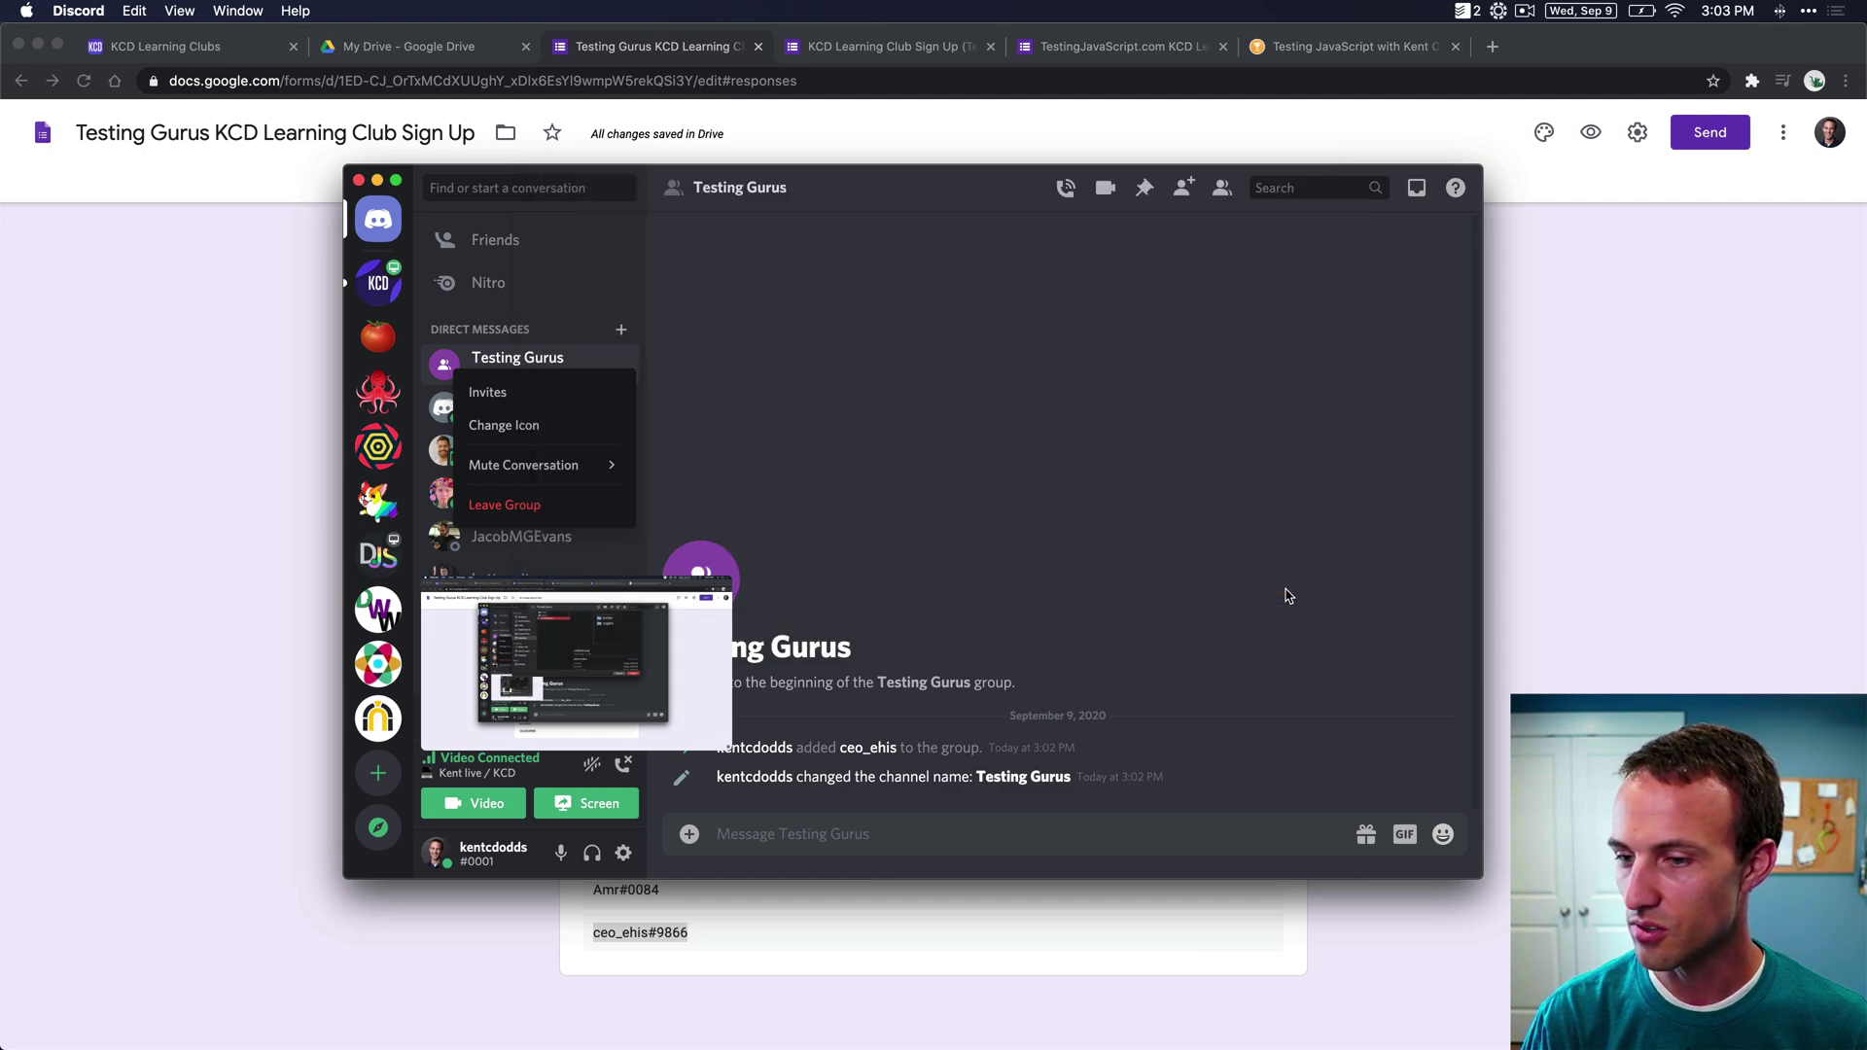
{"action": "left_click_drag", "start_coordinate": [937, 525], "coordinate": [928, 590]}
{"action": "left_click", "coordinate": [1154, 785]}
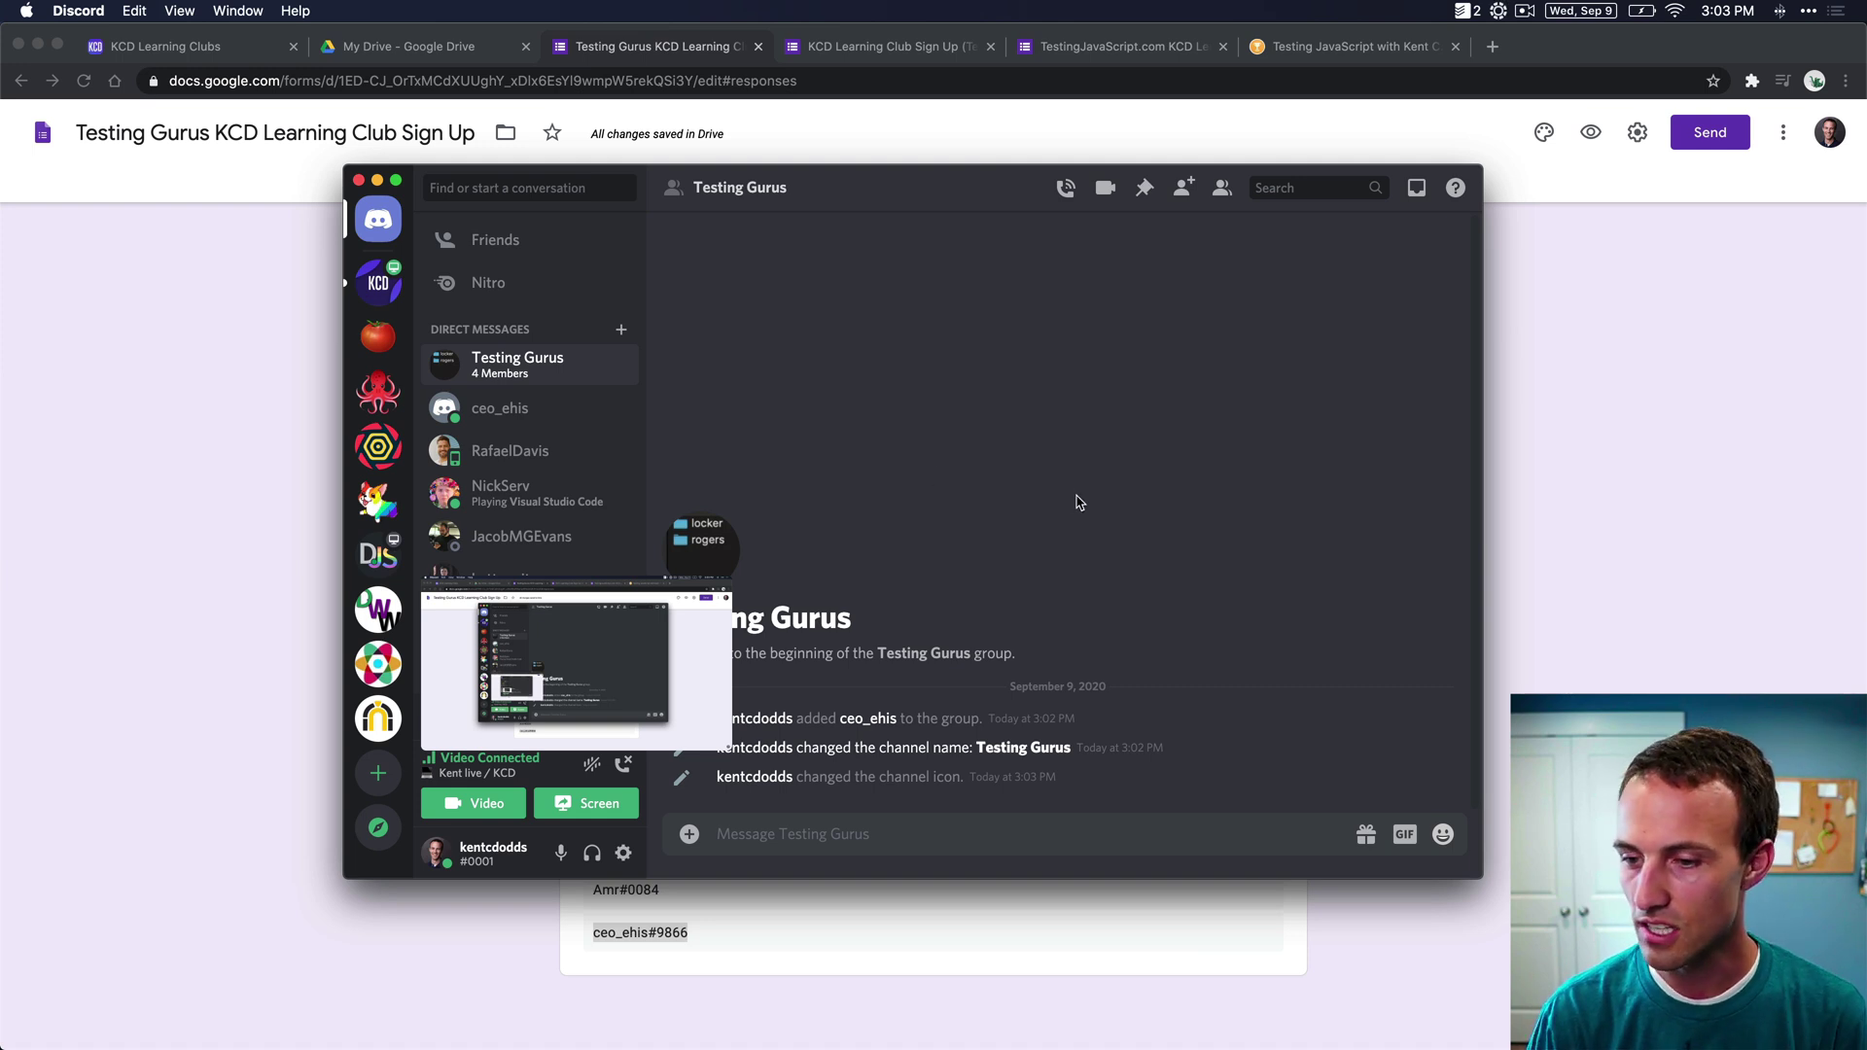
- Show the Testing Gurus member list and start a group video call, switching the camera off before leaving the call
{"action": "left_click", "coordinate": [1222, 190]}
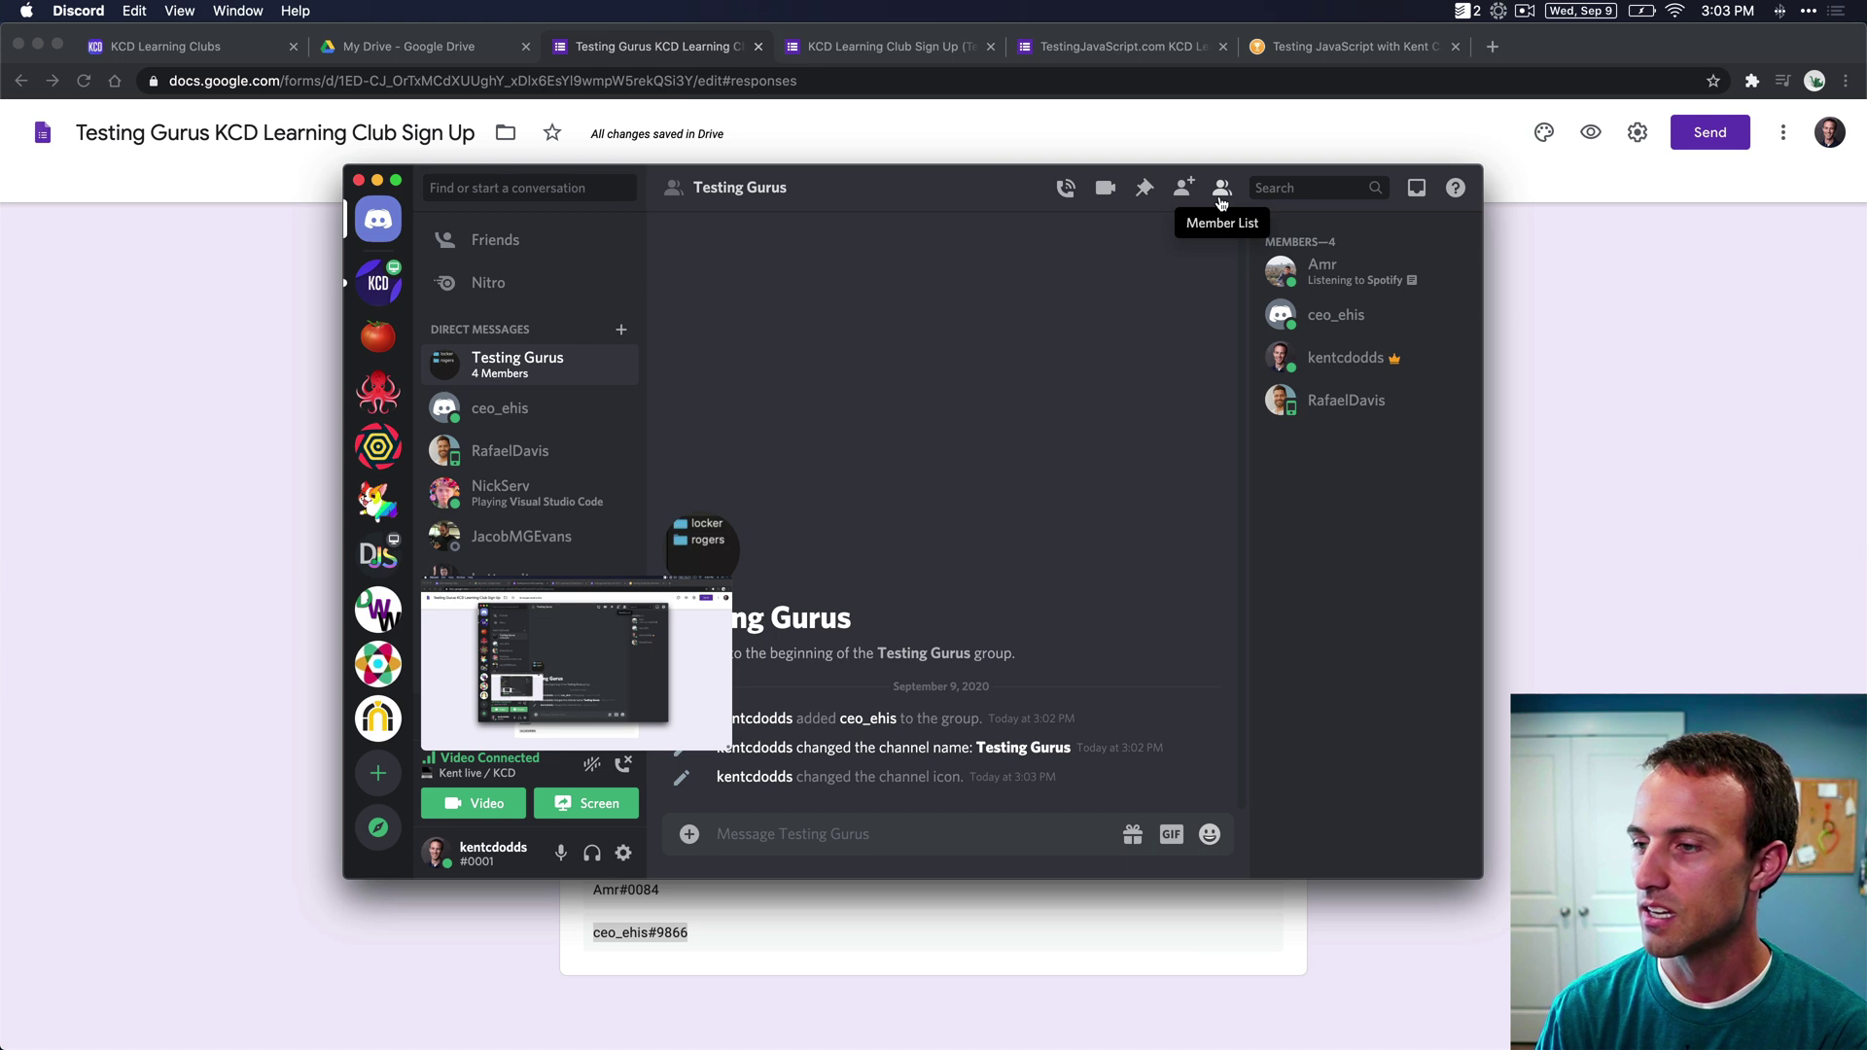
{"action": "left_click", "coordinate": [769, 847]}
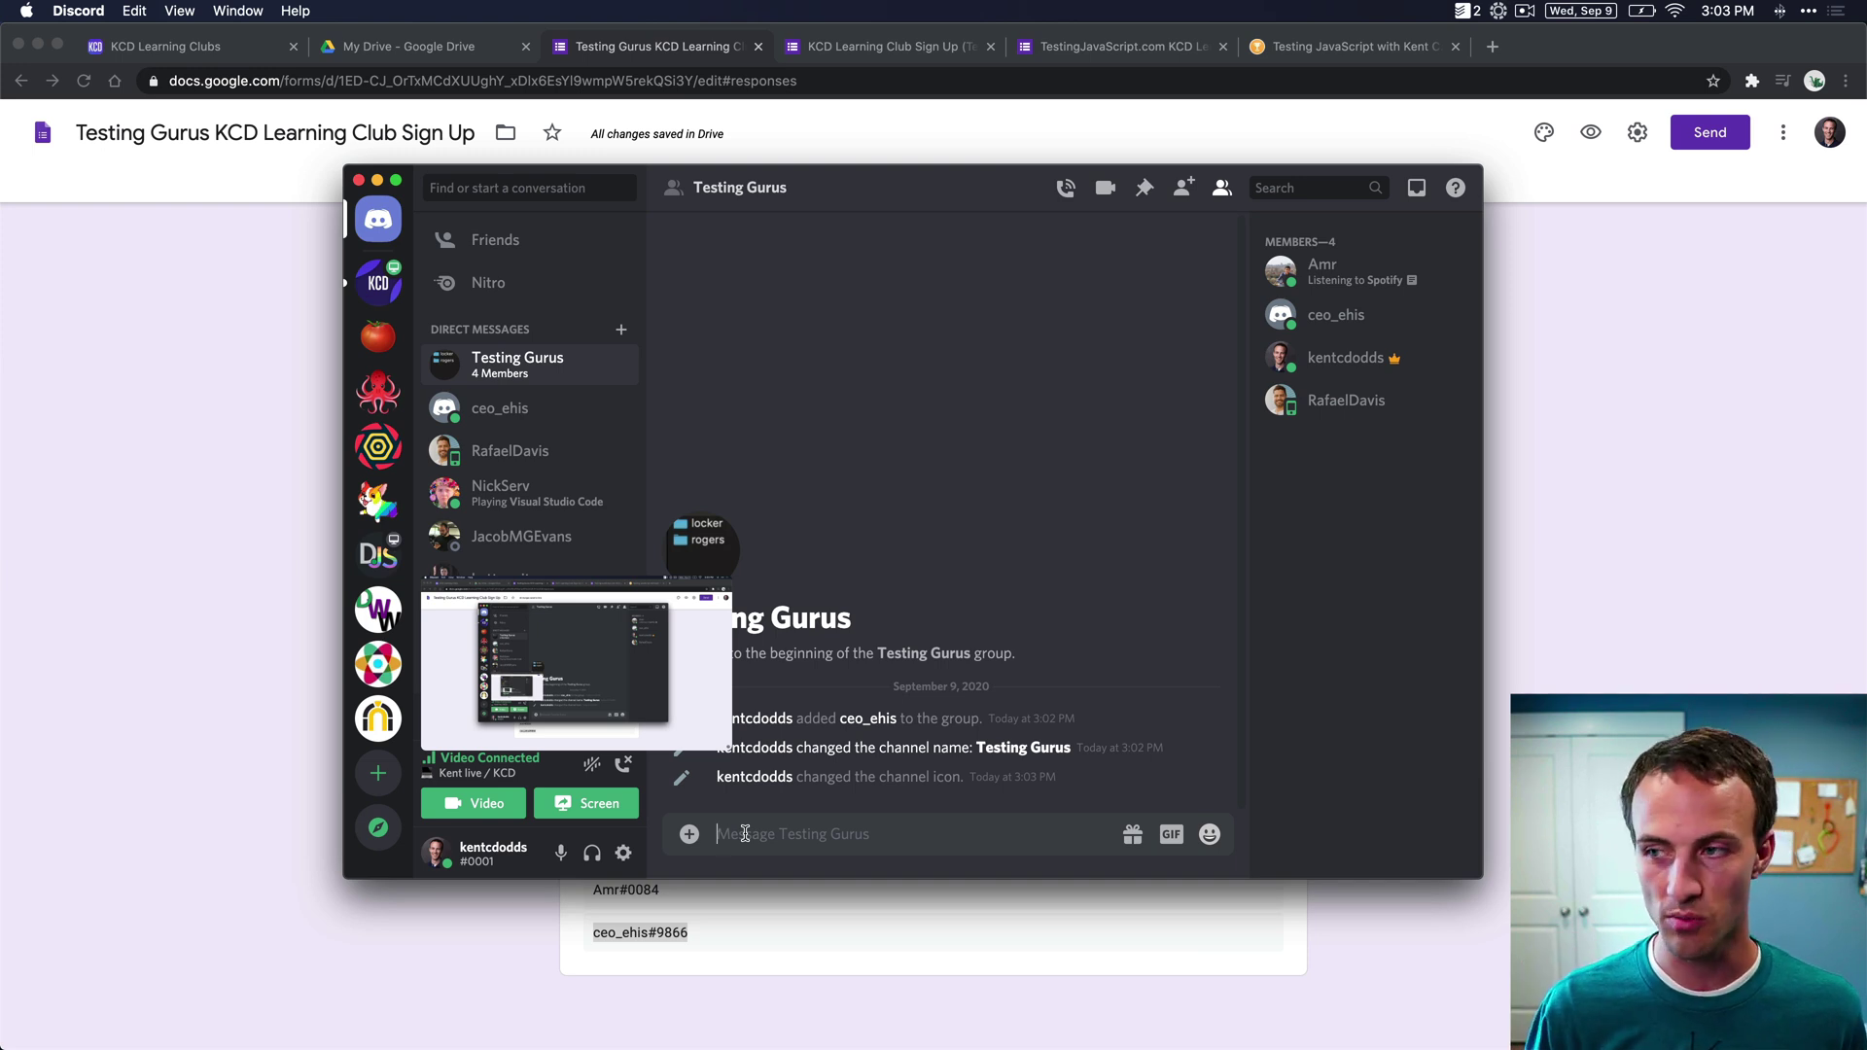
{"action": "left_click", "coordinate": [1104, 191]}
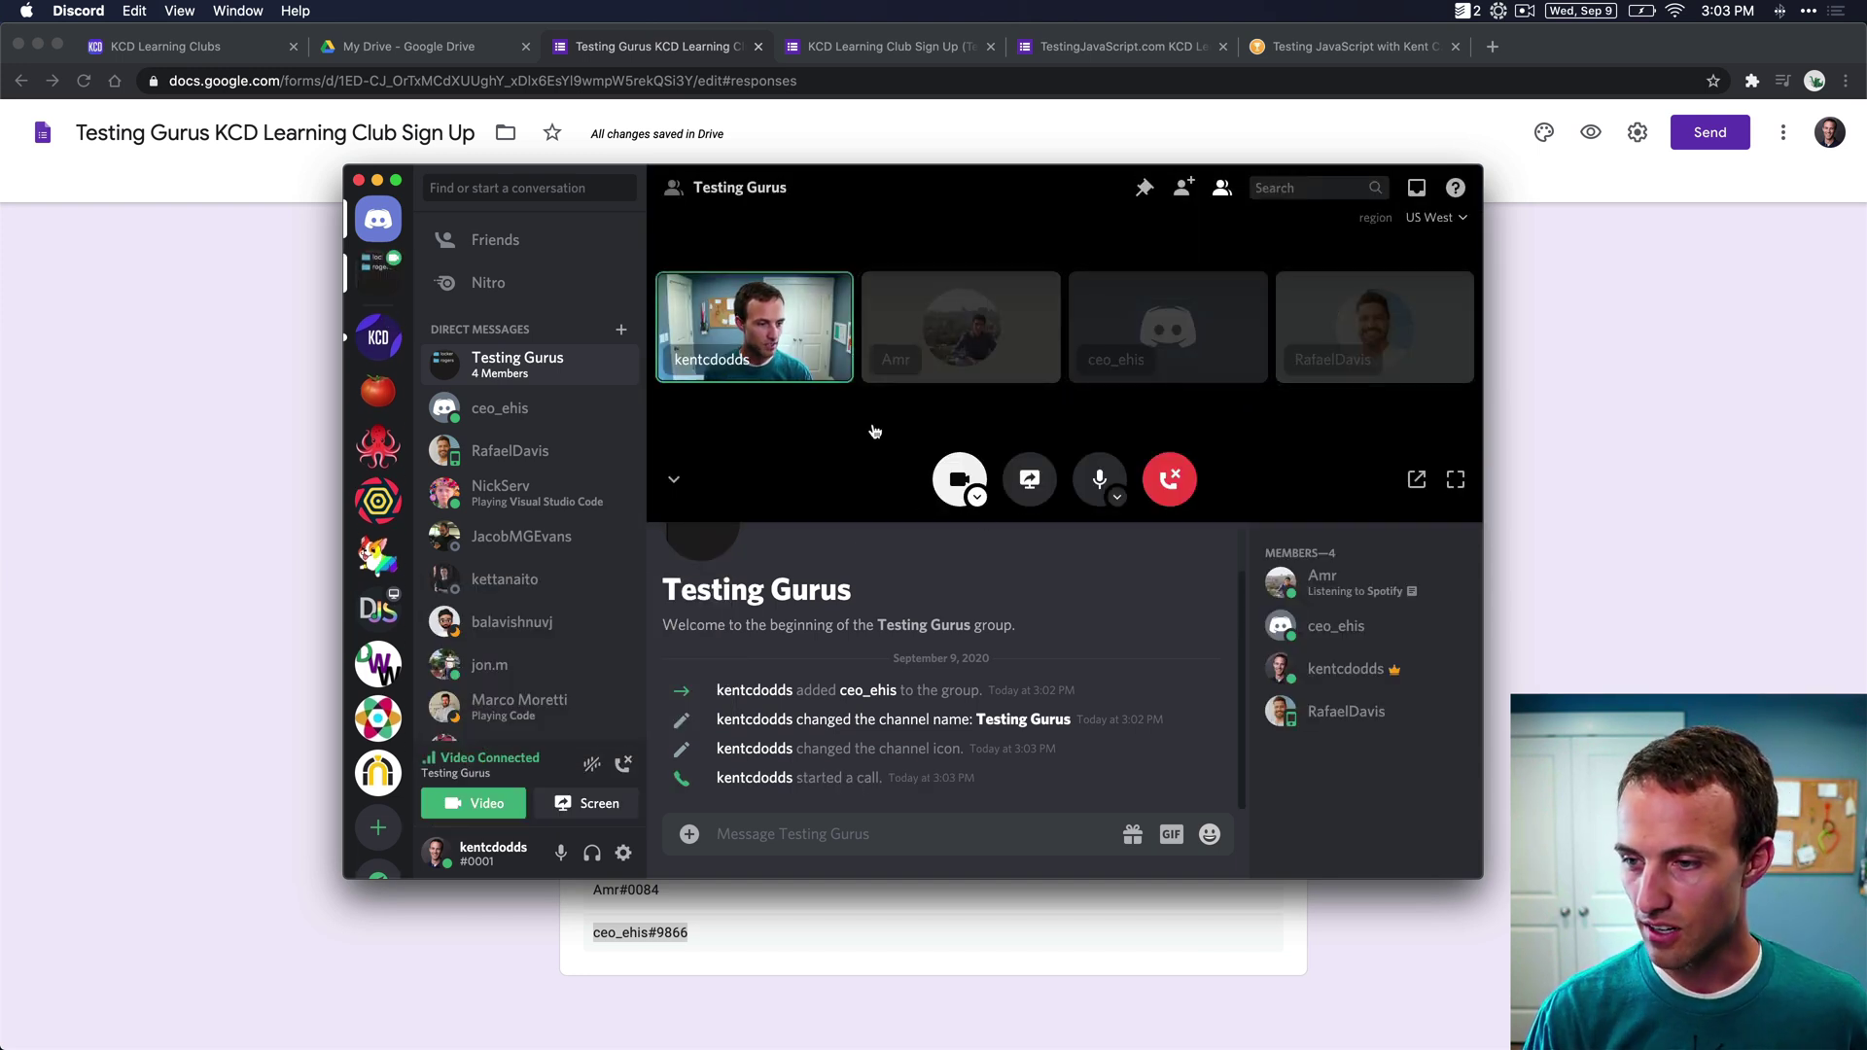
{"action": "left_click", "coordinate": [960, 479]}
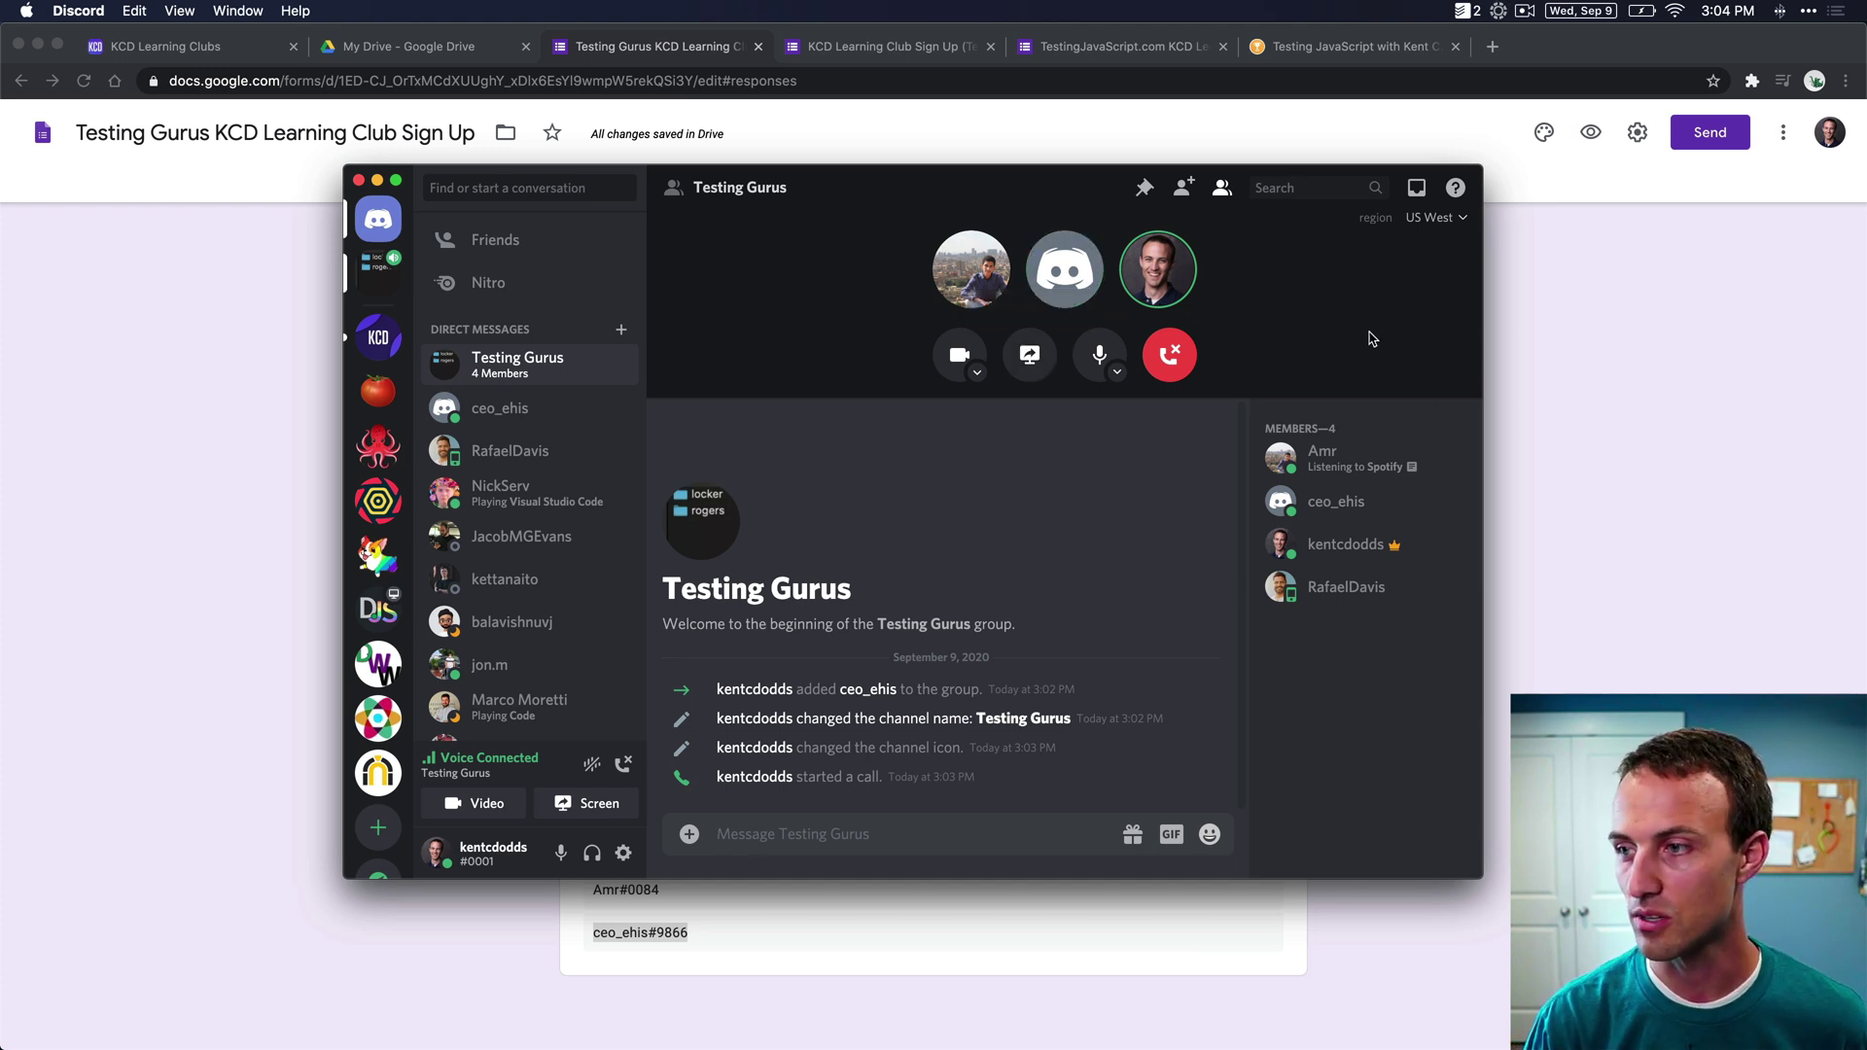
{"action": "left_click", "coordinate": [1173, 358]}
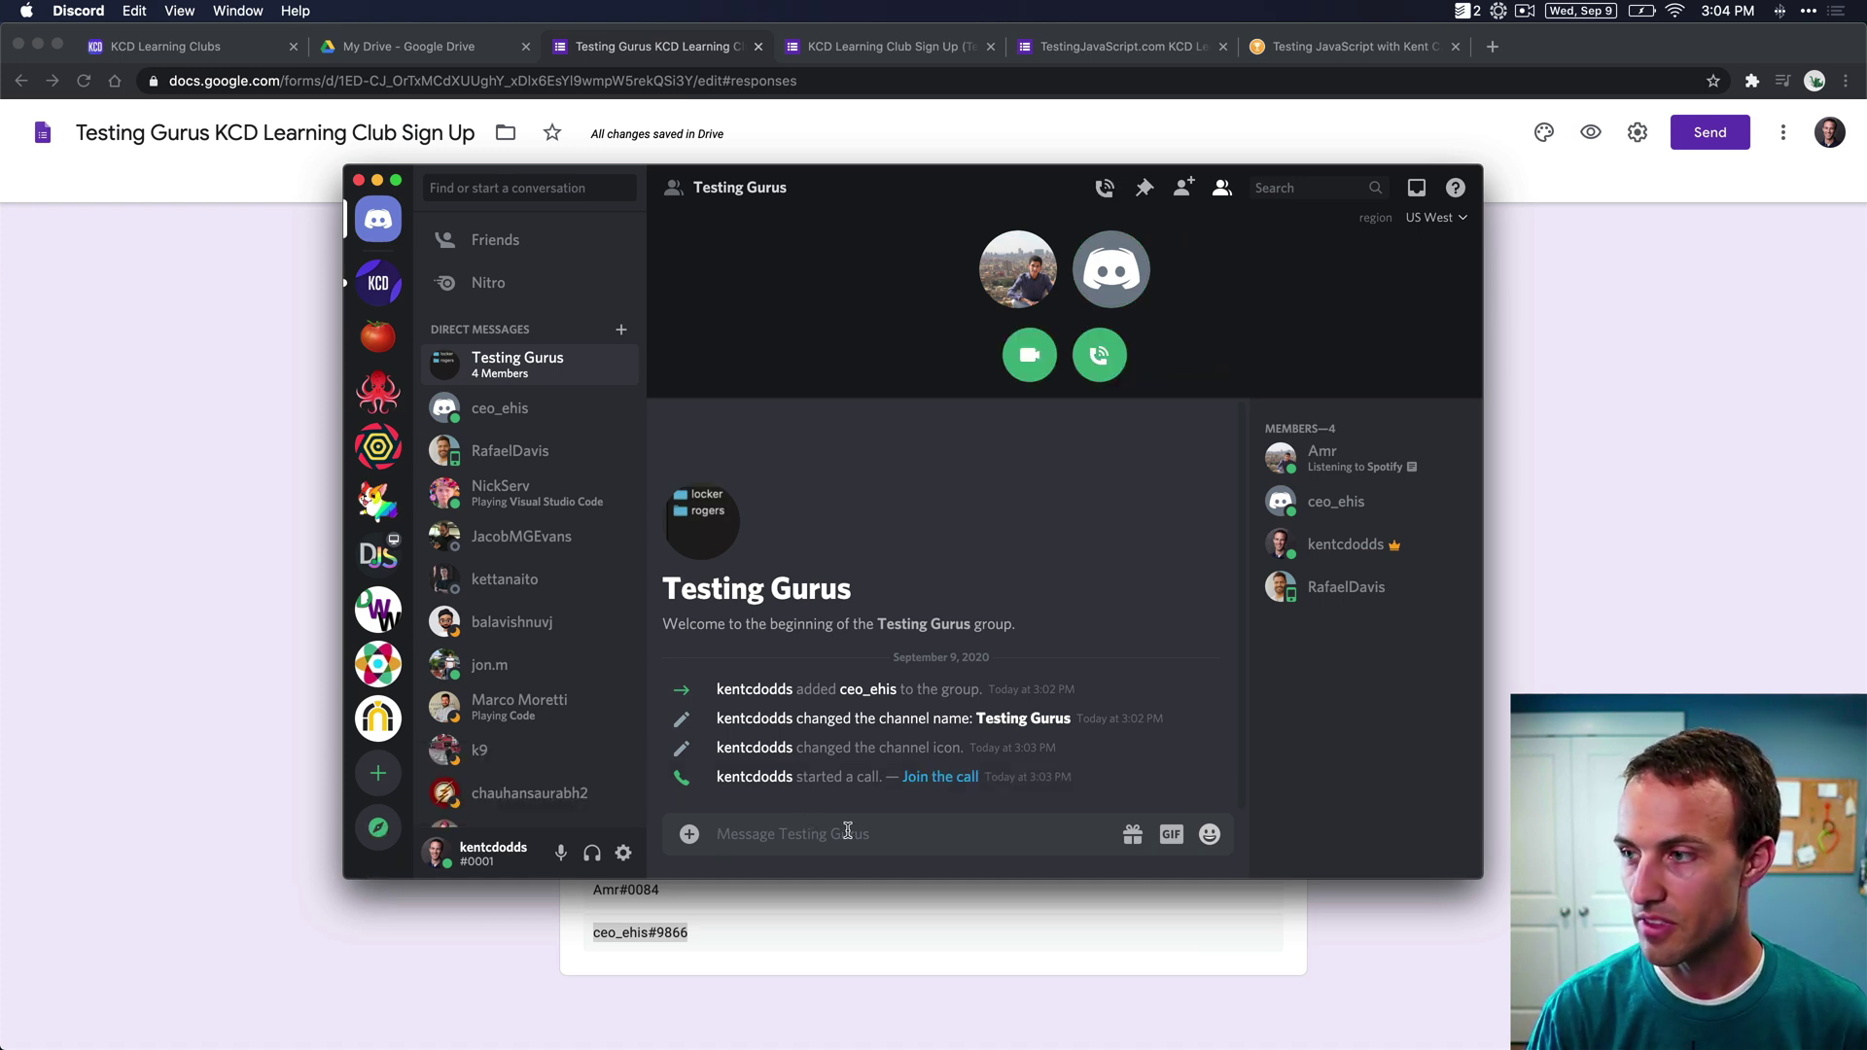
- Look through the options available for the Testing Gurus group, including Leave Group, without choosing any
{"action": "right_click", "coordinate": [500, 369]}
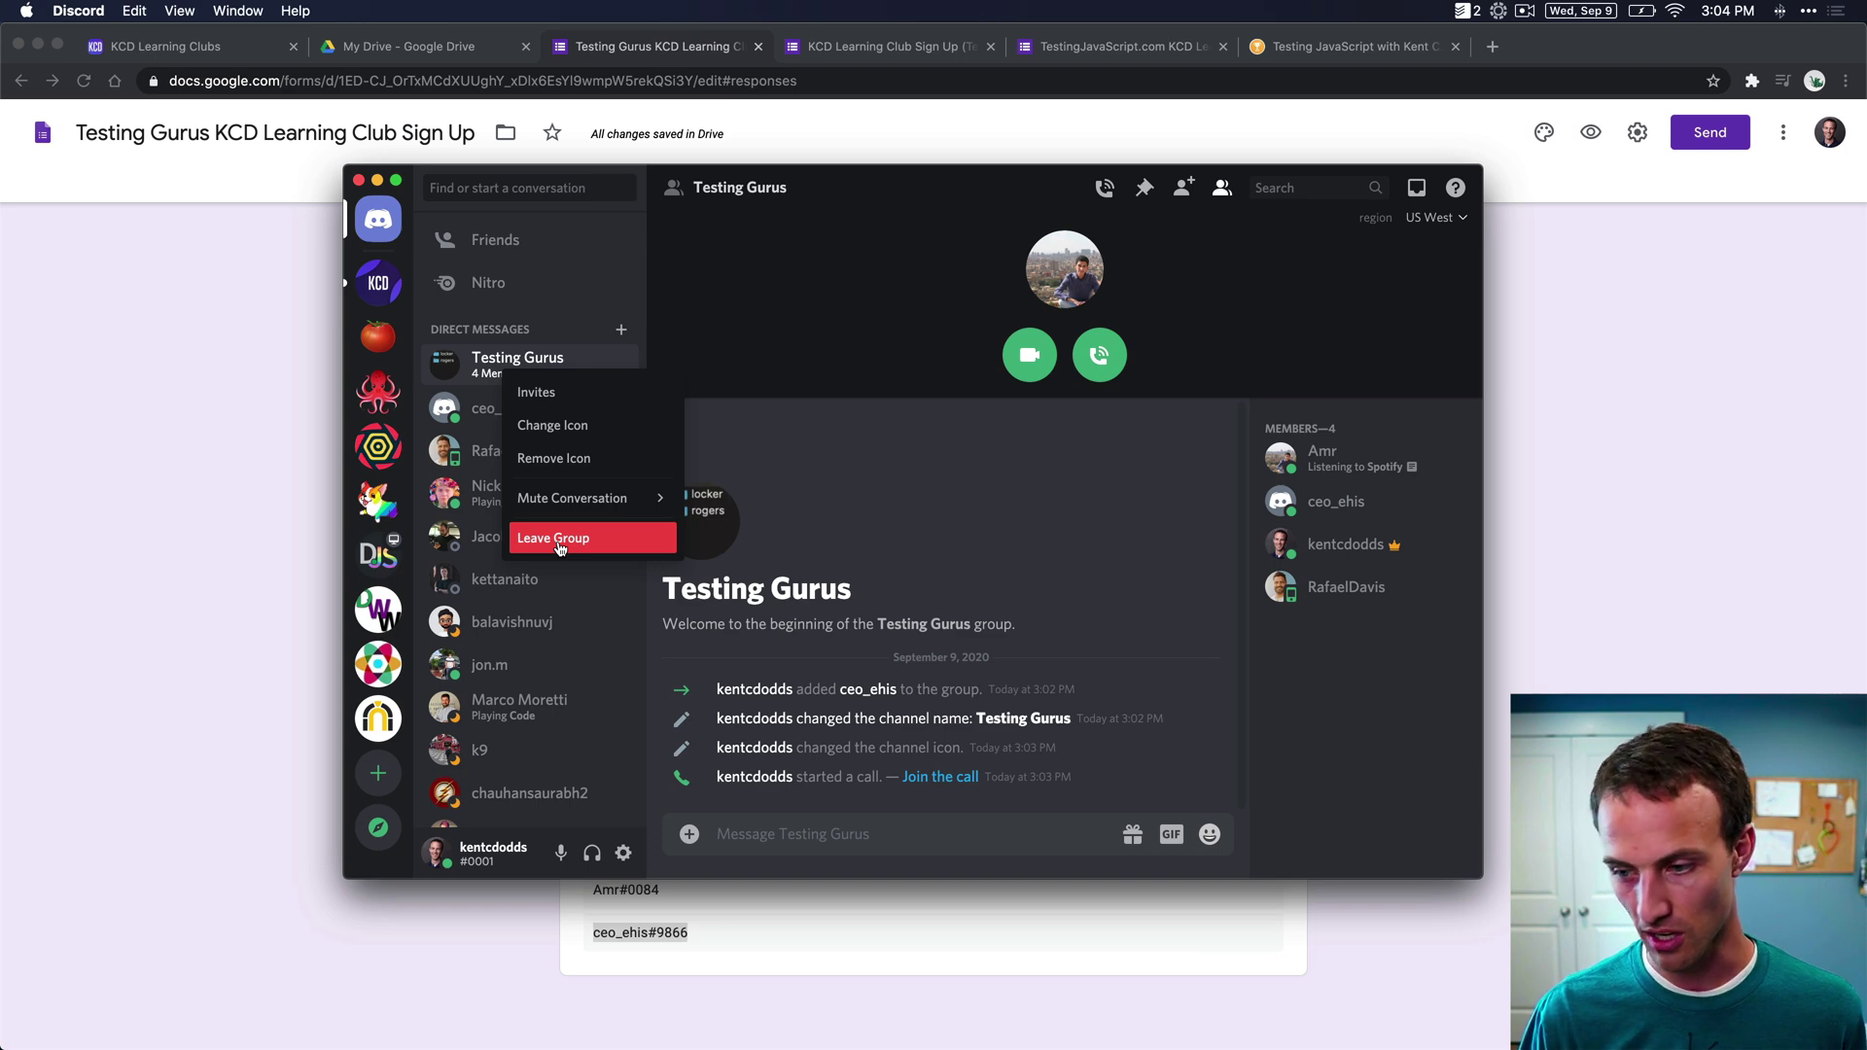
{"action": "left_click", "coordinate": [822, 796]}
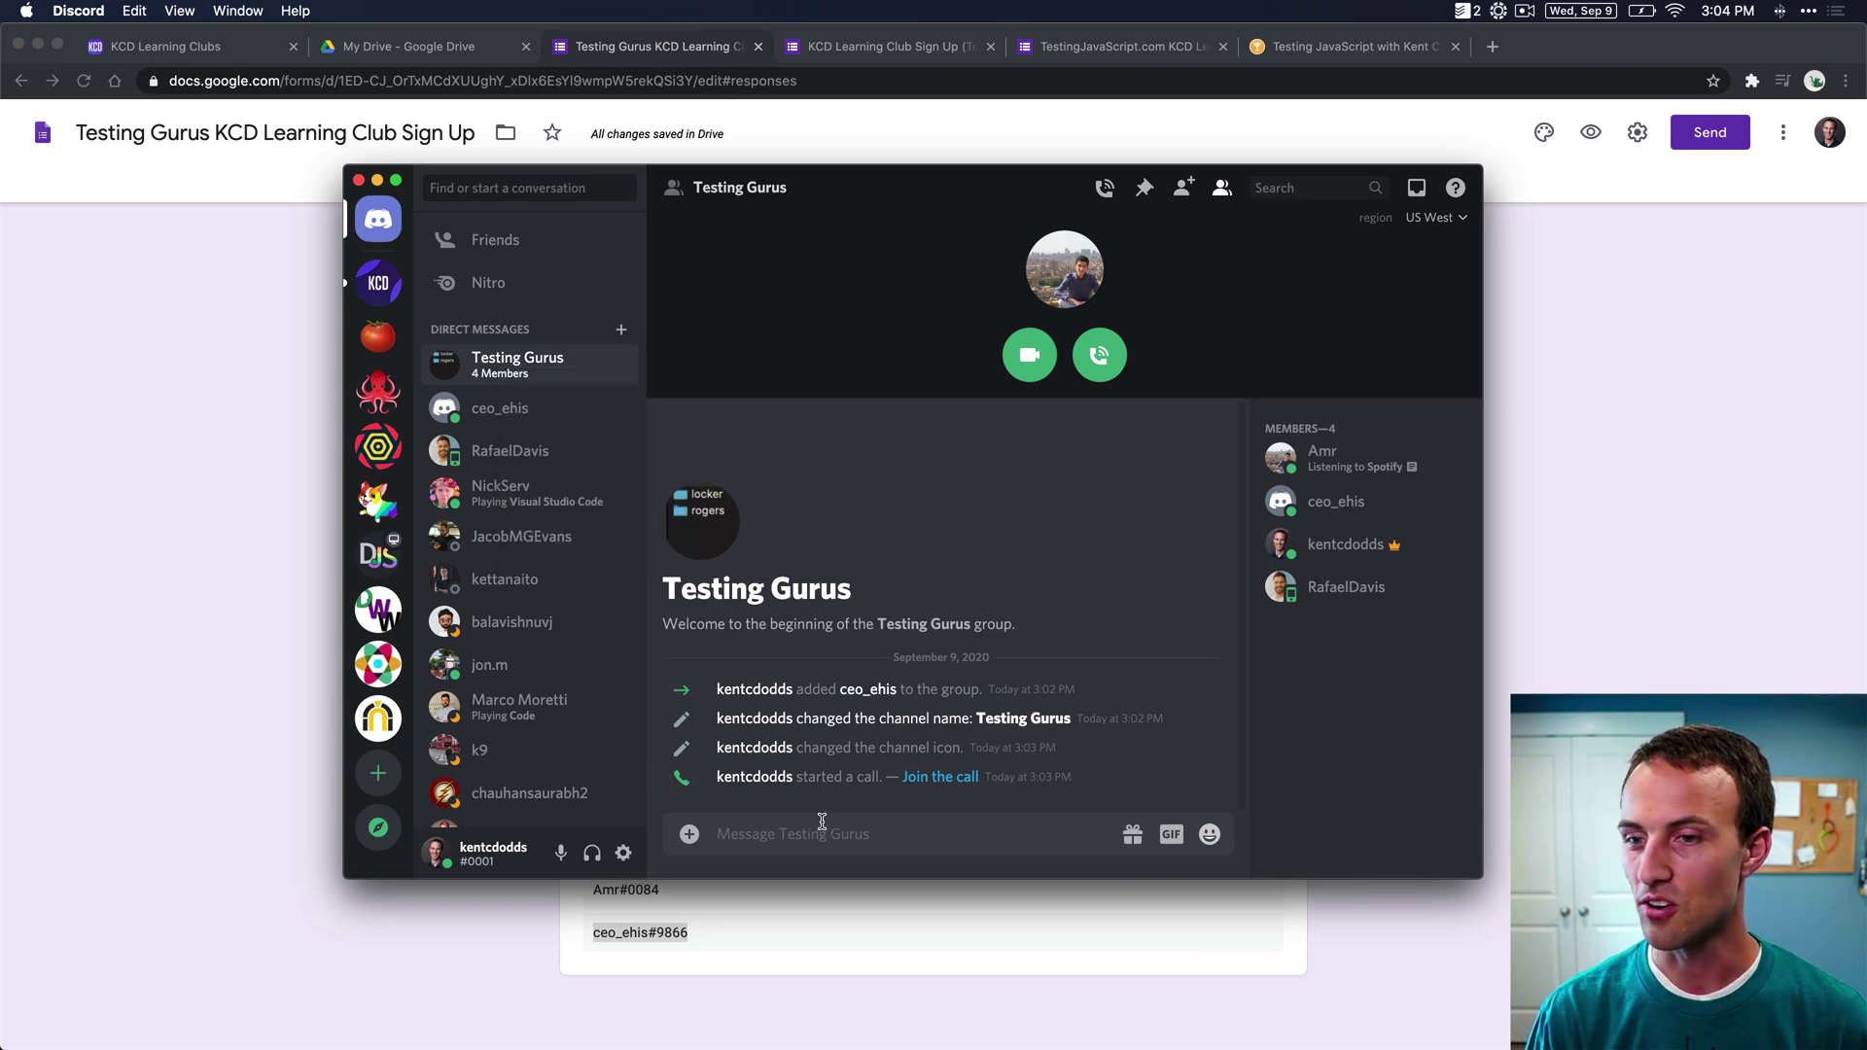
- Review the channels of the KCD server and switch to Chrome to show the start of the KCD Learning Clubs page
{"action": "left_click", "coordinate": [376, 286]}
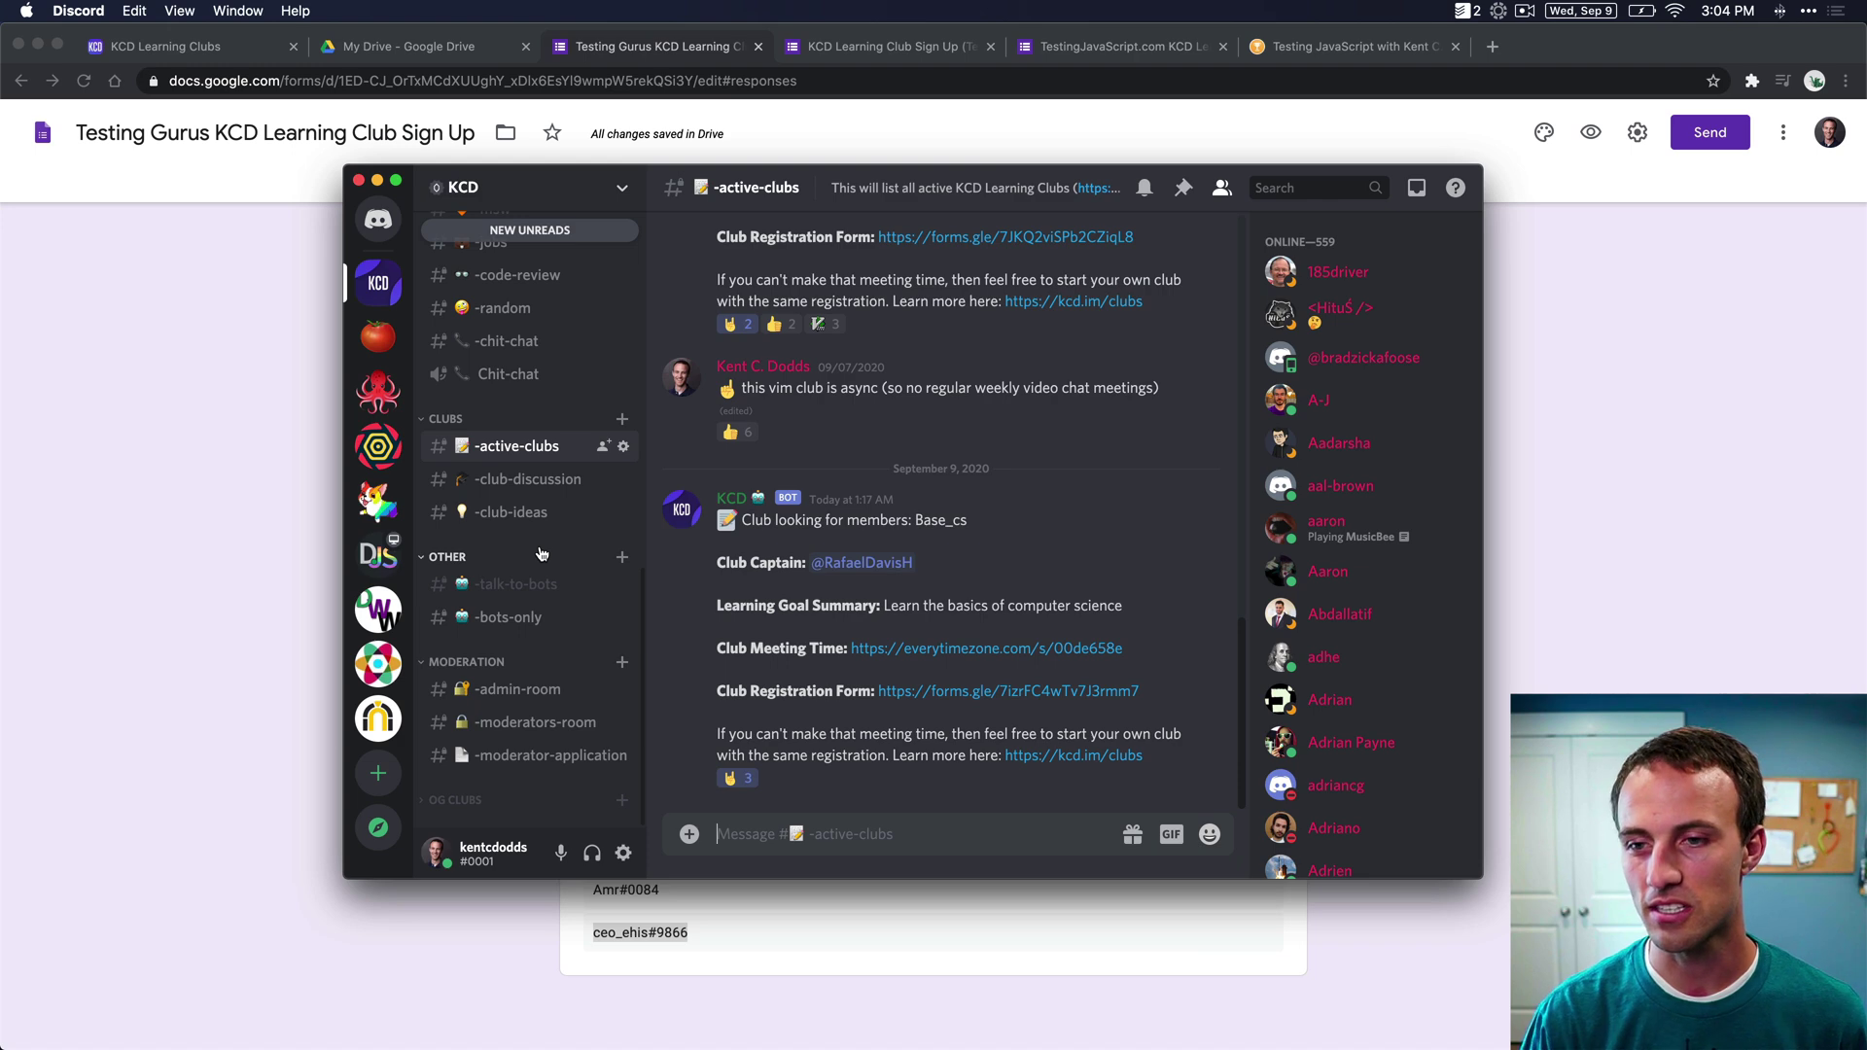
{"action": "scroll", "coordinate": [542, 554], "scroll_direction": "up", "scroll_amount": 3}
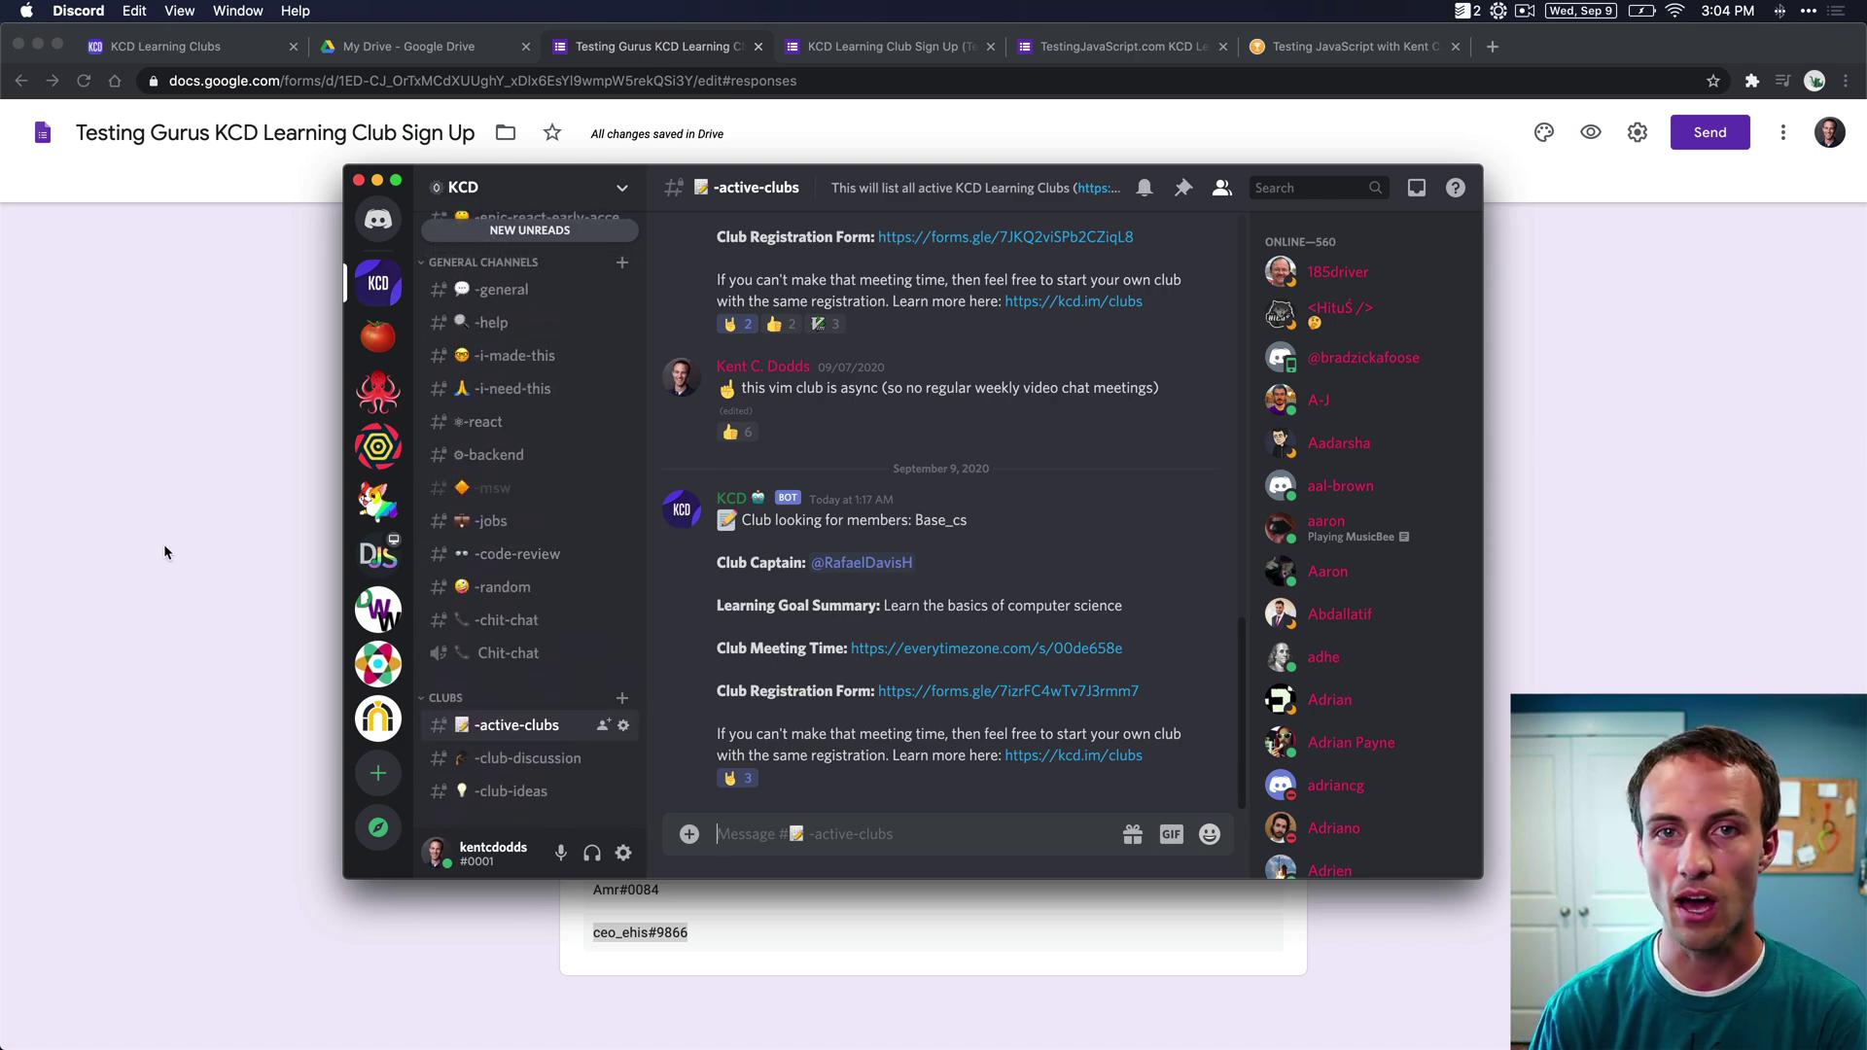
{"action": "left_click", "coordinate": [189, 55]}
{"action": "scroll", "coordinate": [236, 388], "scroll_direction": "up", "scroll_amount": 20}
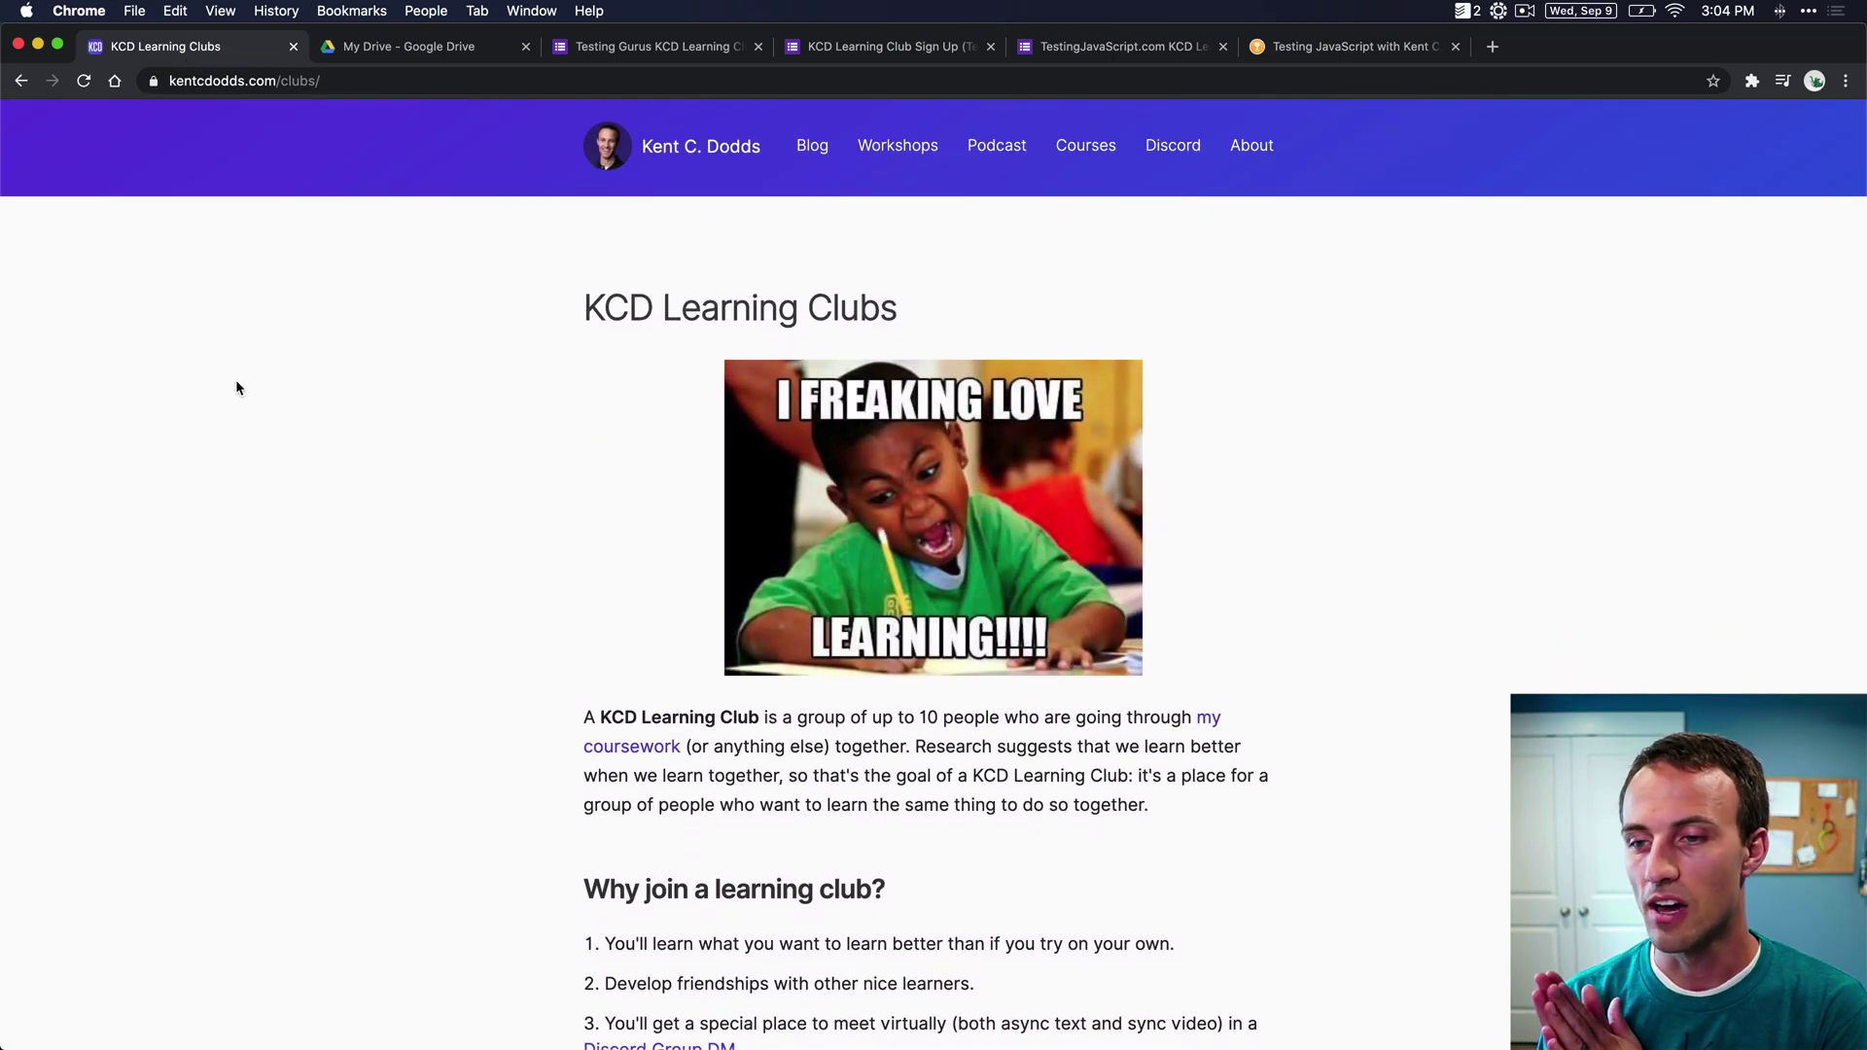